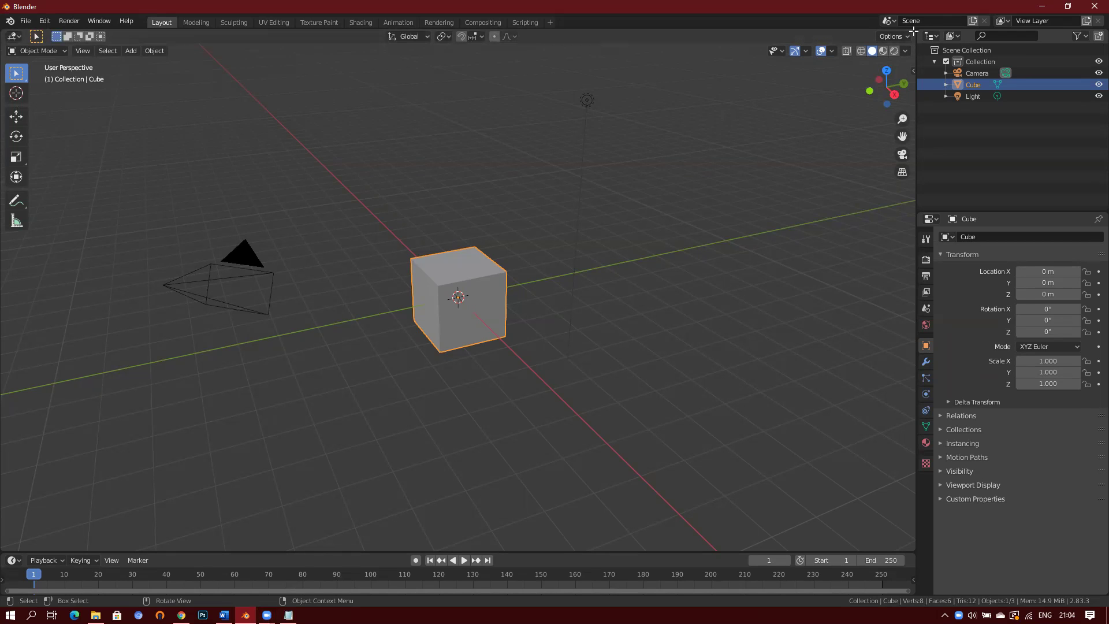
Split the 3D viewport into two side-by-side areas
drag(913, 30, 558, 32)
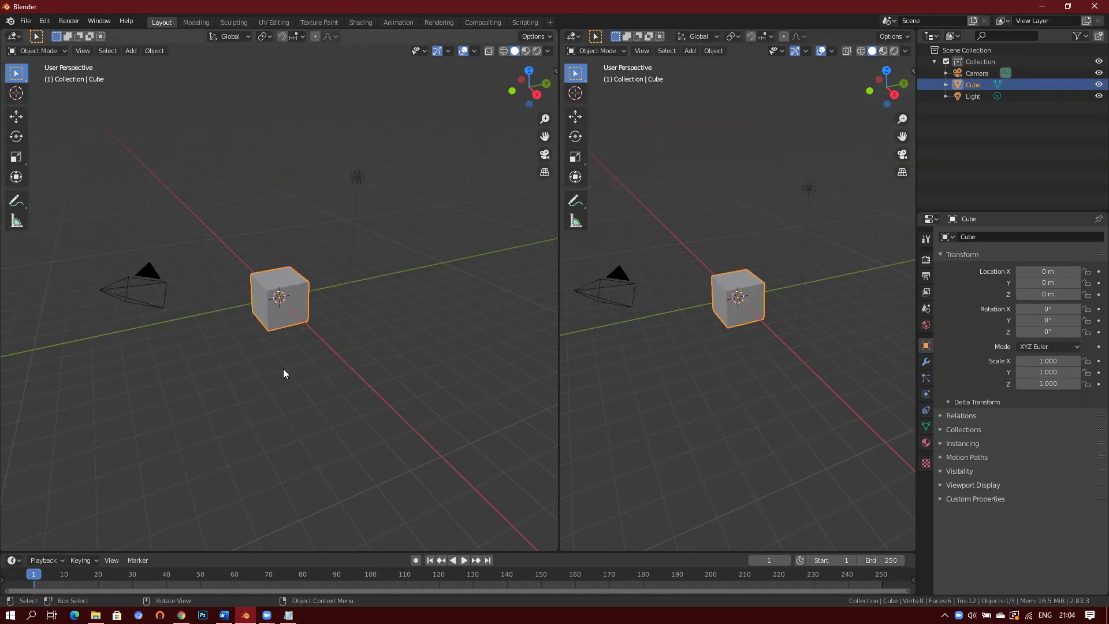
scroll(325, 410, up, 2)
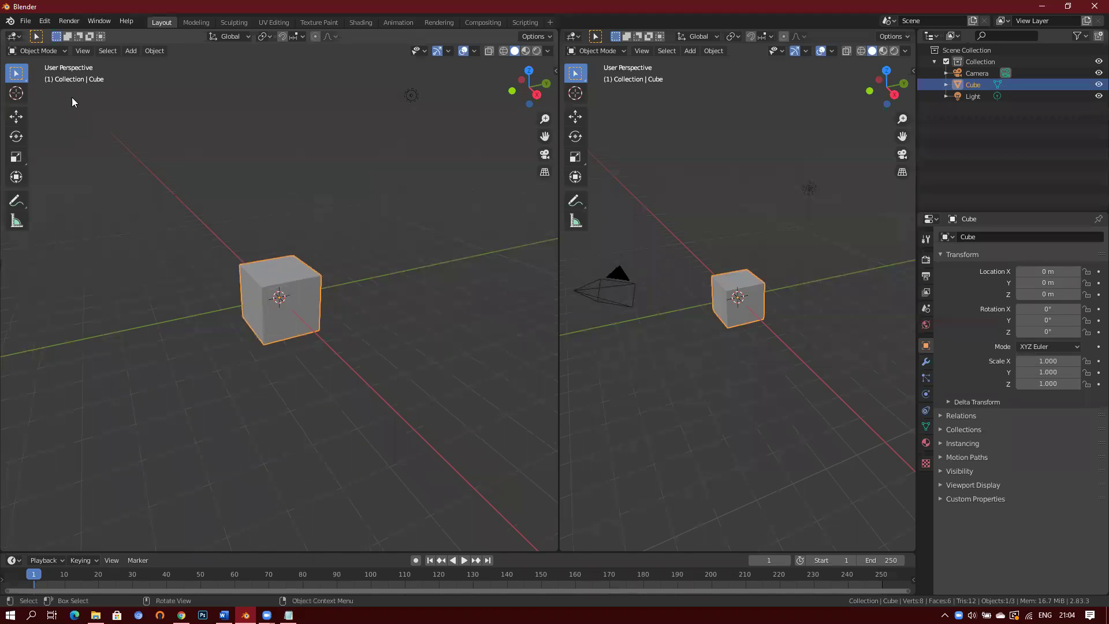
Find the System: Screencast Keys add-on in the preferences by searching "key", and enable it
click(44, 21)
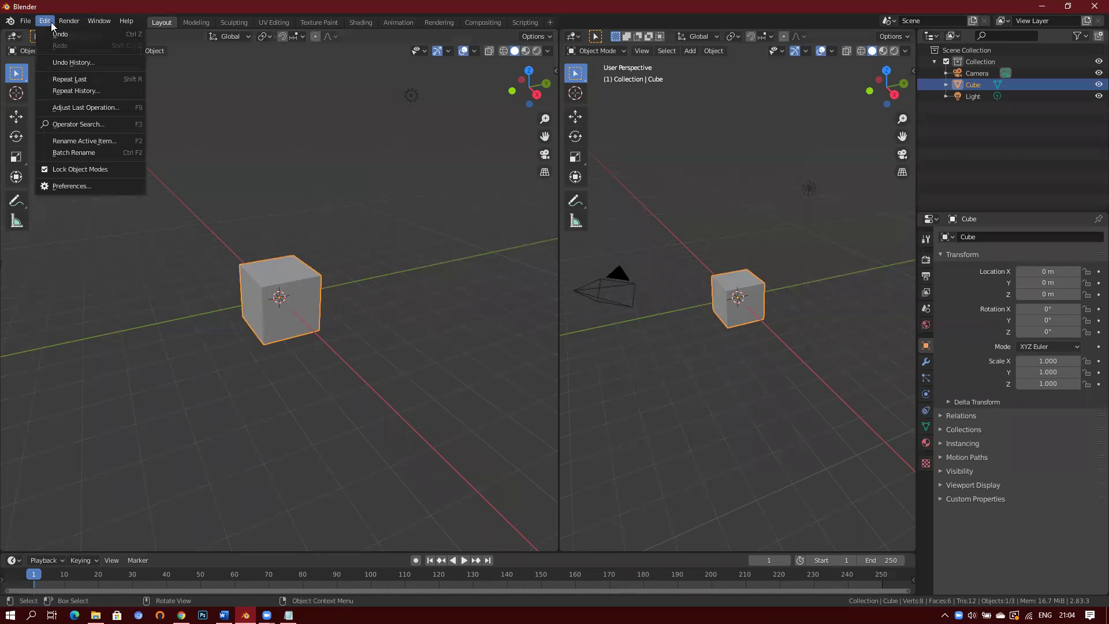
click(80, 186)
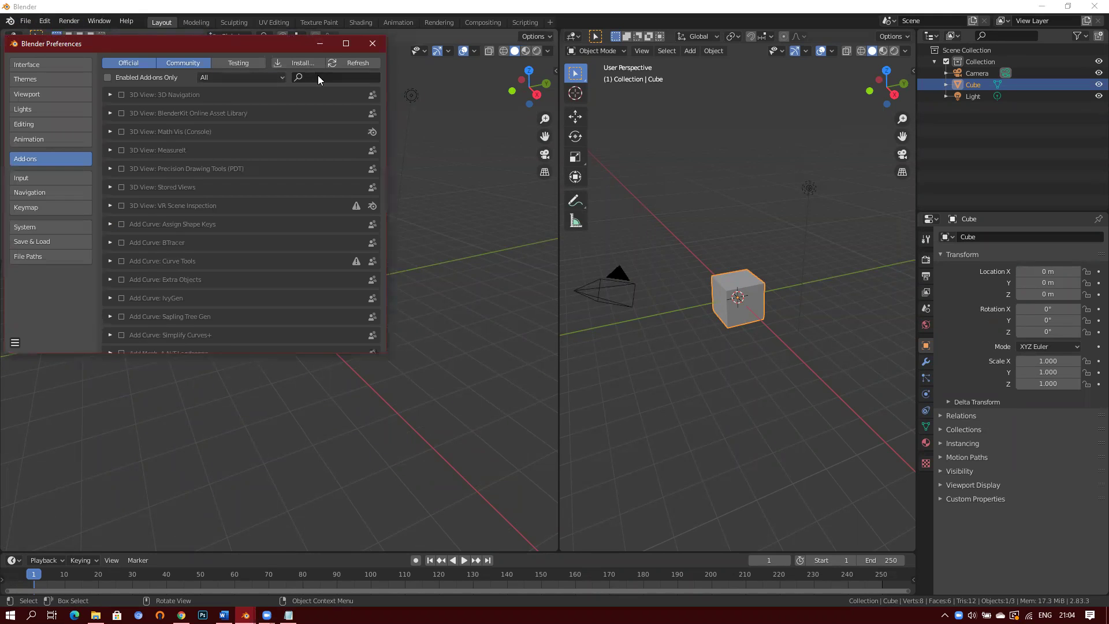
click(319, 76)
text(key)
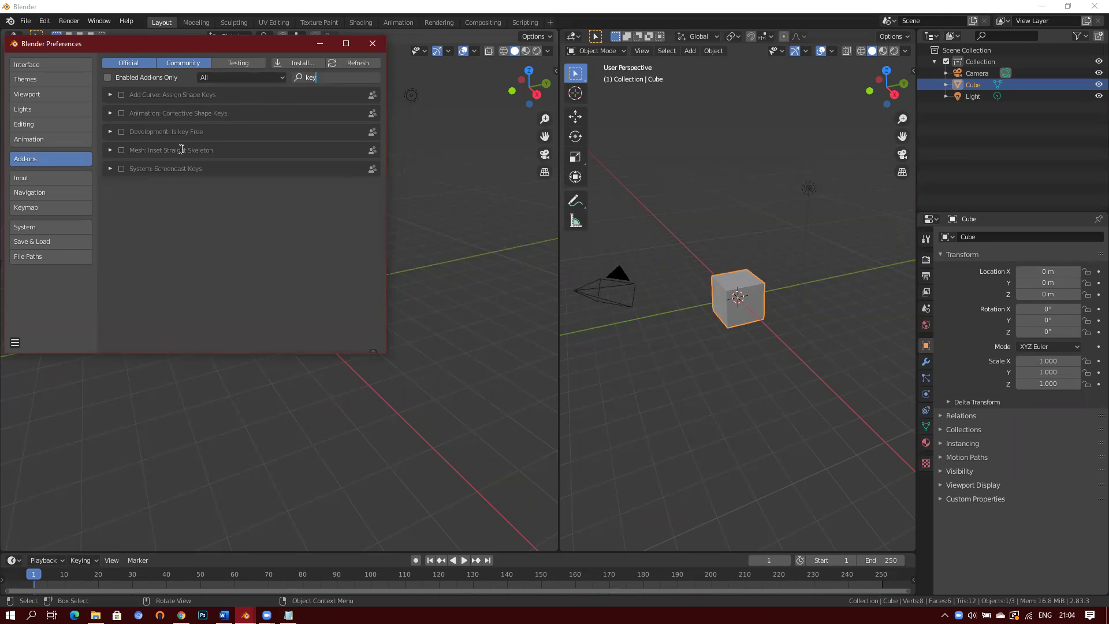
click(121, 172)
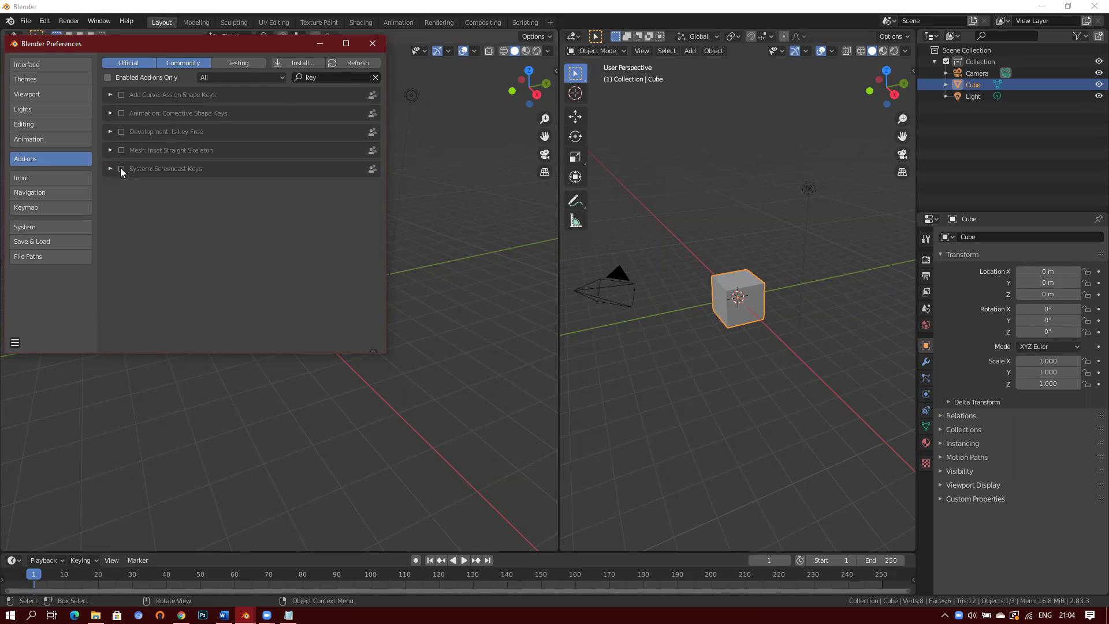
click(120, 168)
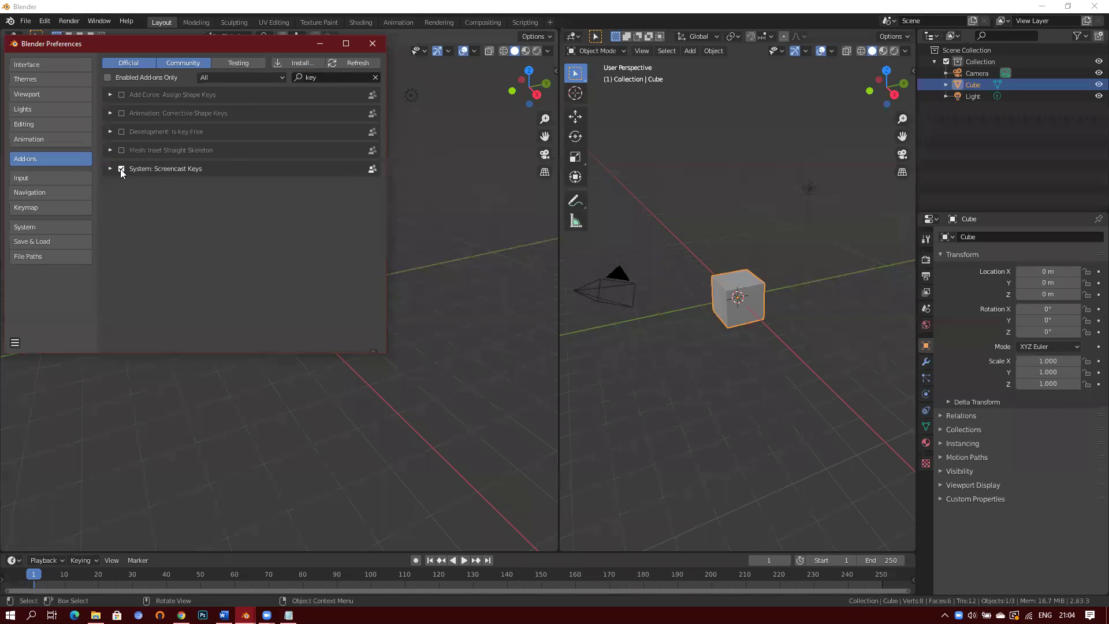
click(370, 44)
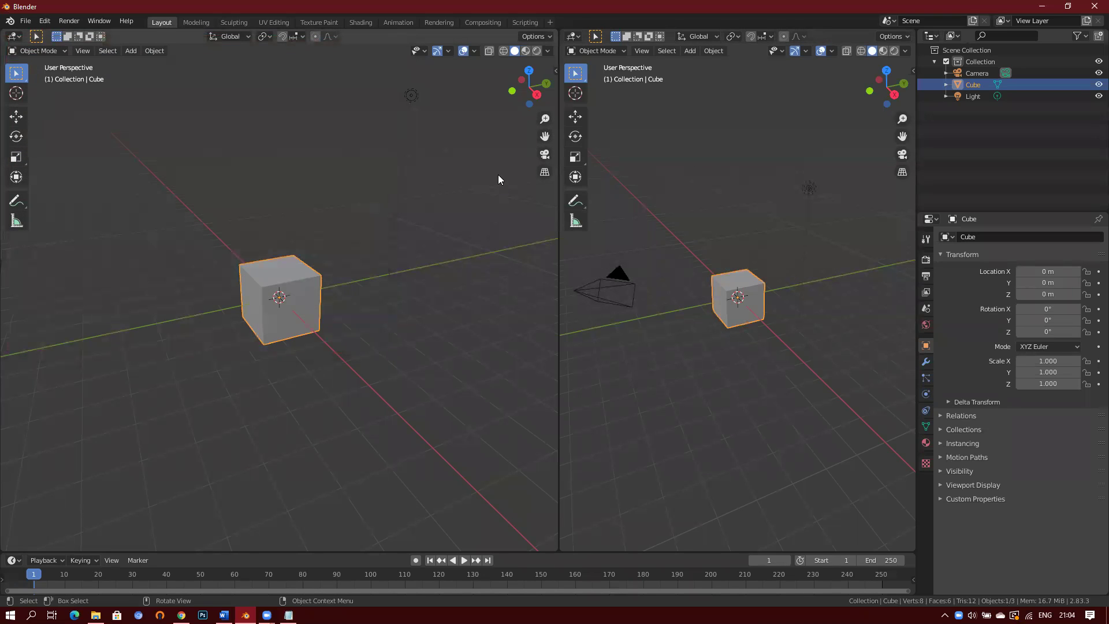
Turn on Screencast Keys for the first 3D viewport with a font size of 33
key(n)
click(554, 151)
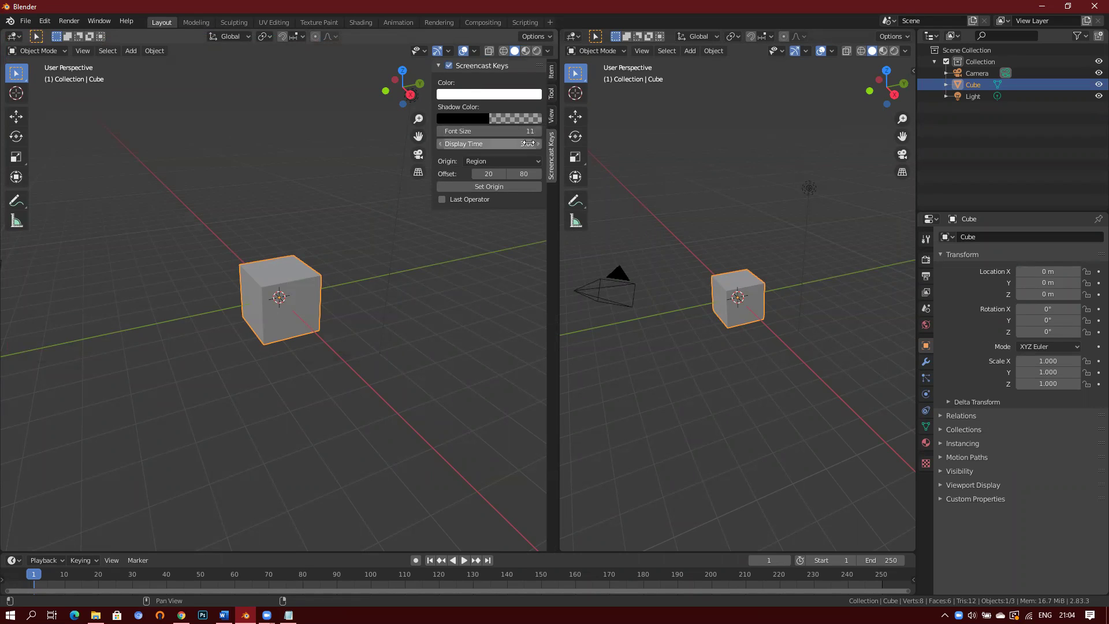
drag(489, 131, 537, 131)
click(498, 281)
click(481, 355)
key(n)
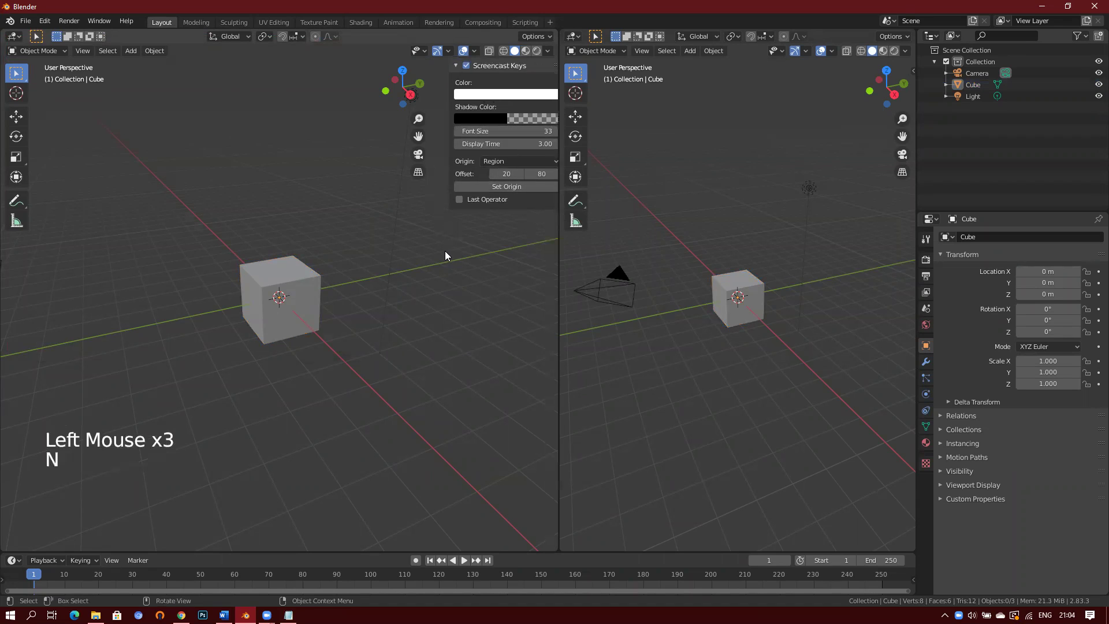
Select the cube and display its material properties
middle_click(454, 270)
ctrl+middle_drag(378, 376, 388, 298)
click(353, 283)
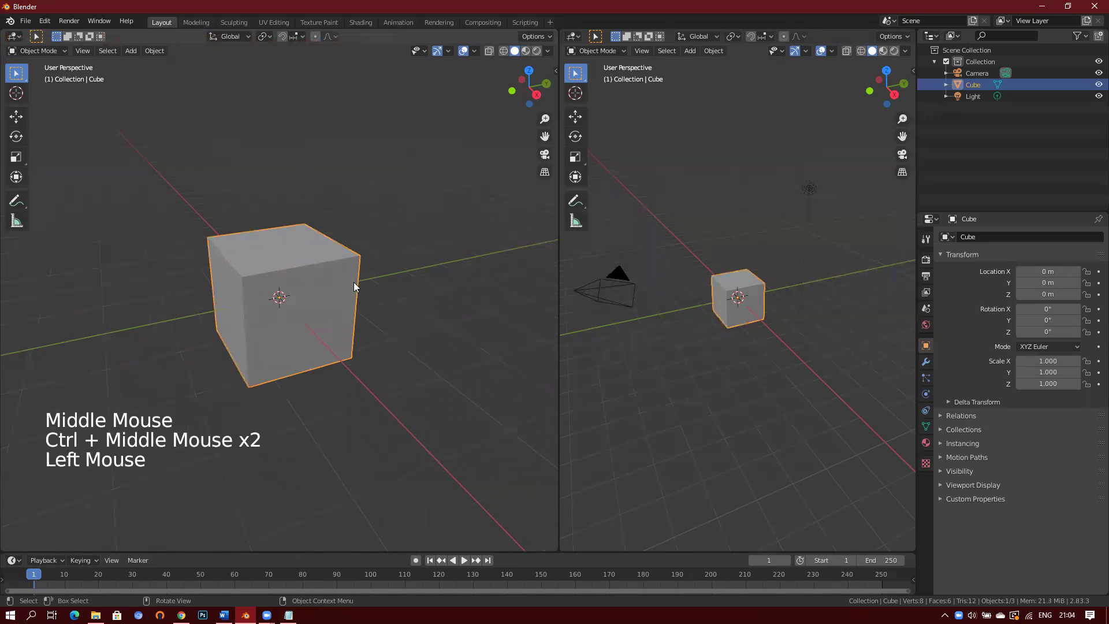
click(926, 445)
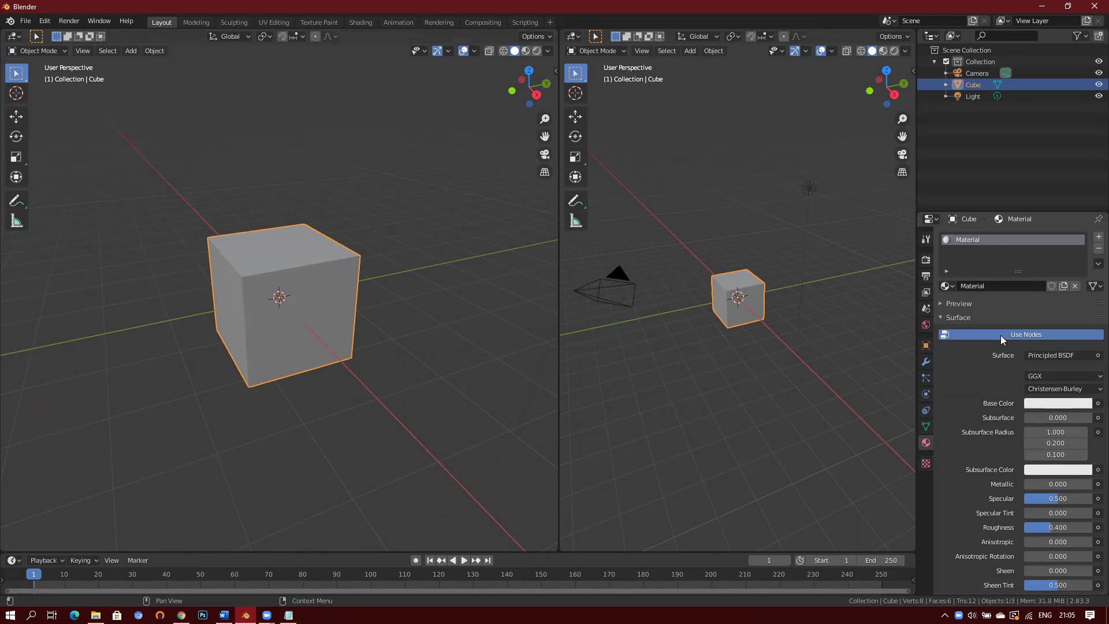
Examine the cube material's Use Nodes option and its Principled BSDF surface settings
click(1040, 336)
click(1042, 335)
scroll(994, 493, down, 4)
scroll(994, 497, up, 4)
click(1077, 354)
Change the second 3D viewport to a Shader Editor and hide its sidebar to show the material's nodes
click(578, 38)
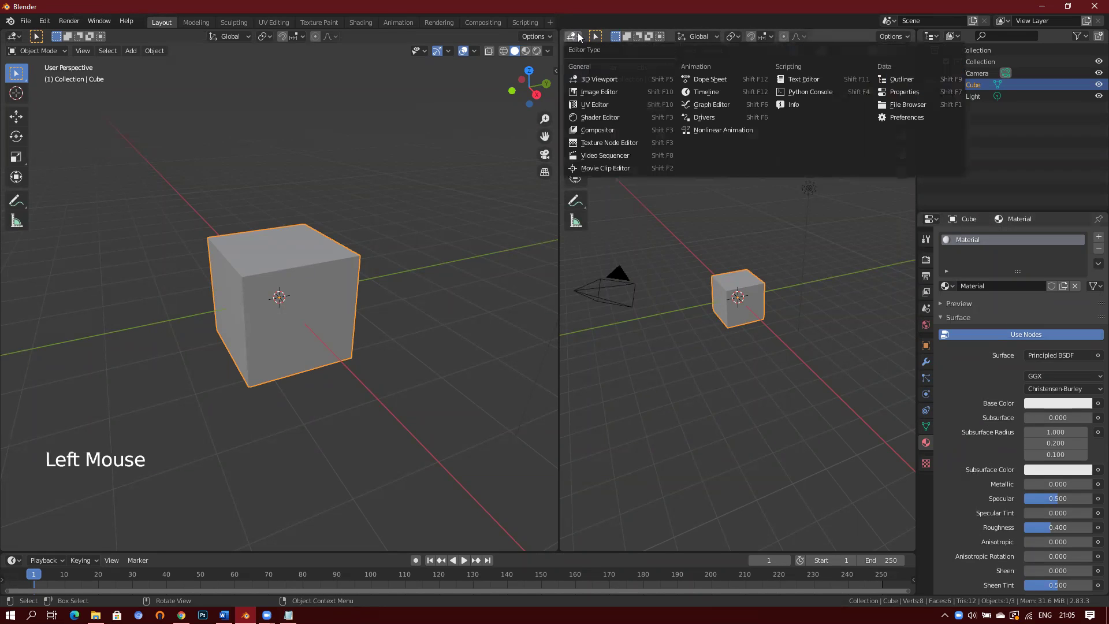
click(620, 117)
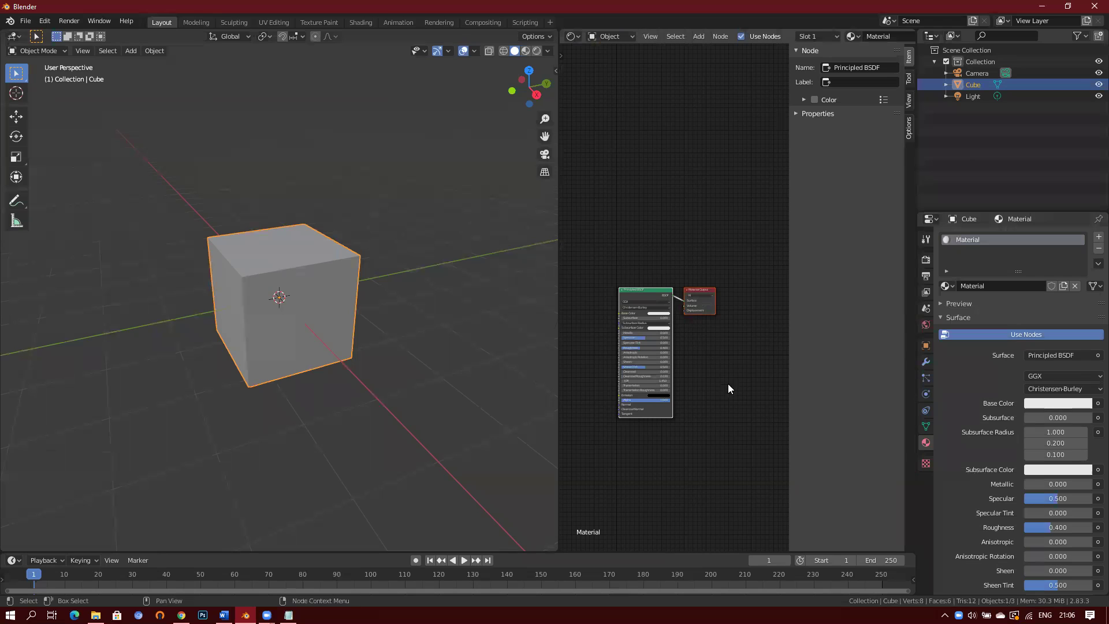
key(n)
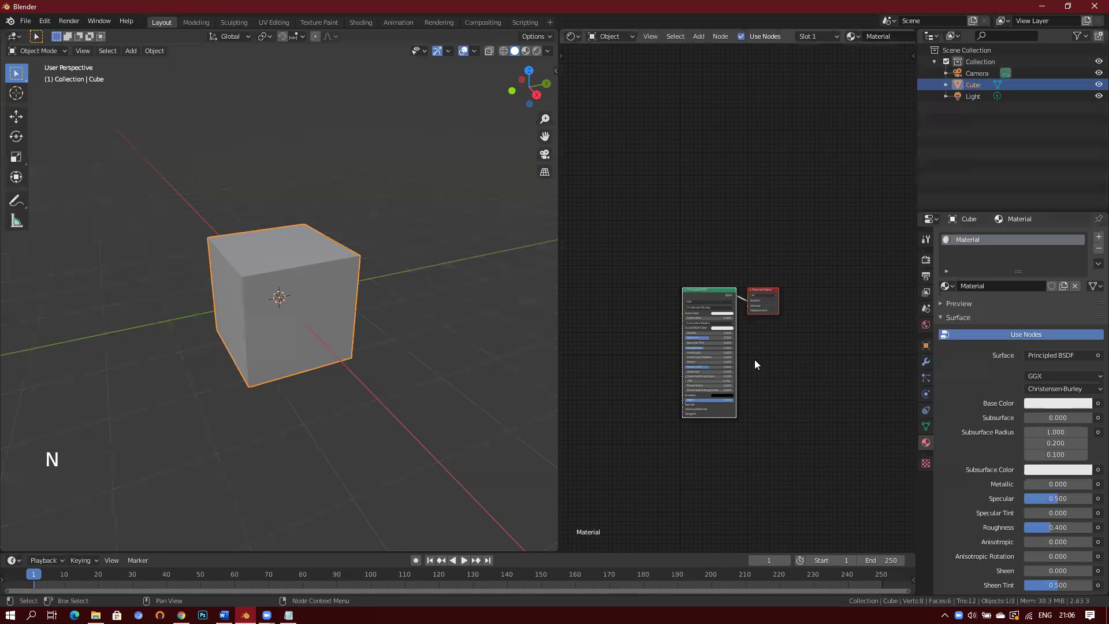
middle_drag(787, 399, 808, 317)
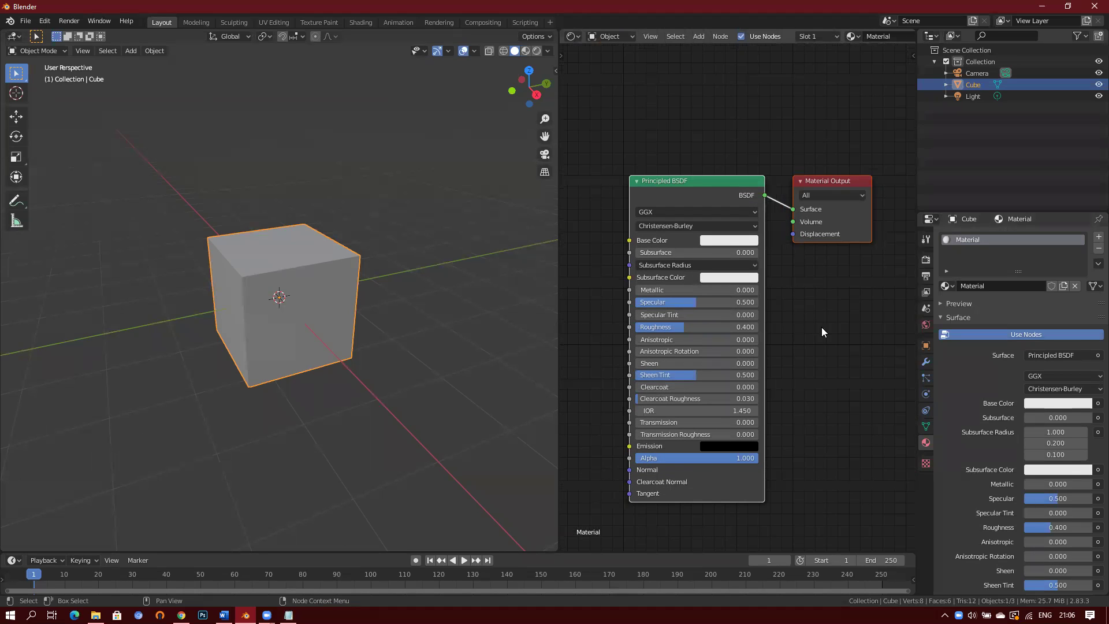
Disconnect the Principled BSDF from the Material Output's Surface and show the cube in Material Preview shading
click(667, 181)
drag(795, 209, 768, 211)
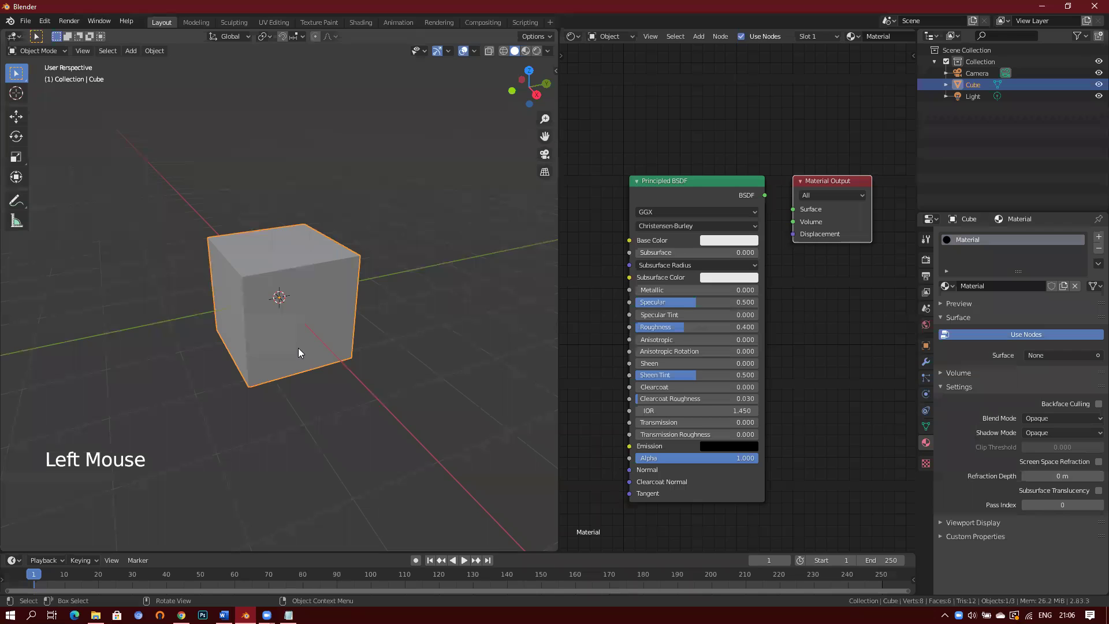
key(z)
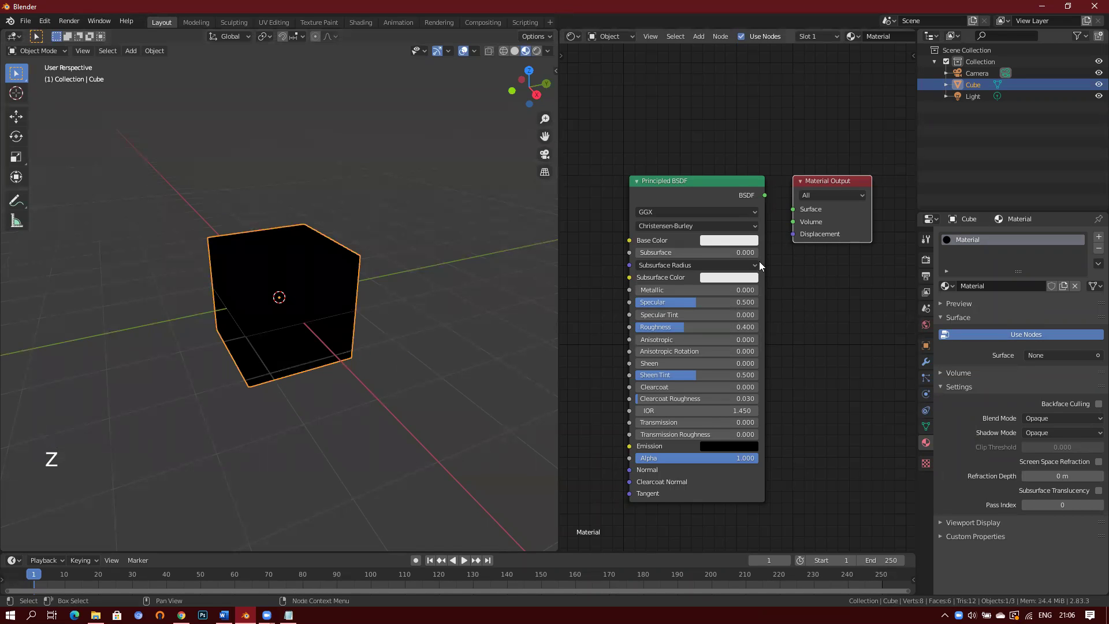
Reconnect the Principled BSDF output to the Surface input of the Material Output node
drag(765, 195, 800, 212)
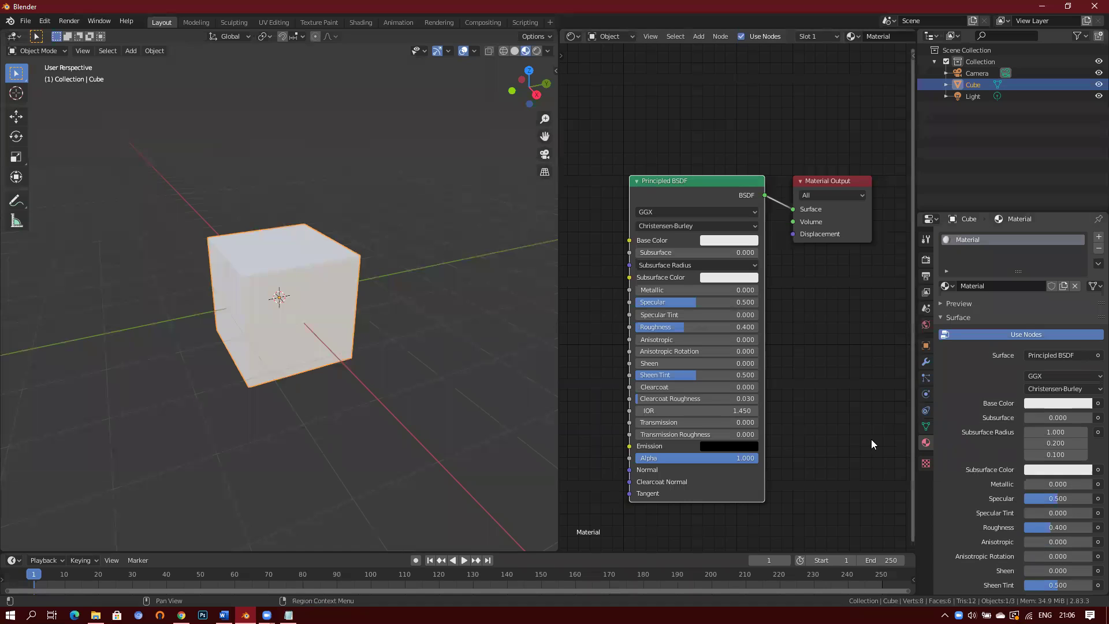
middle_drag(803, 304, 886, 287)
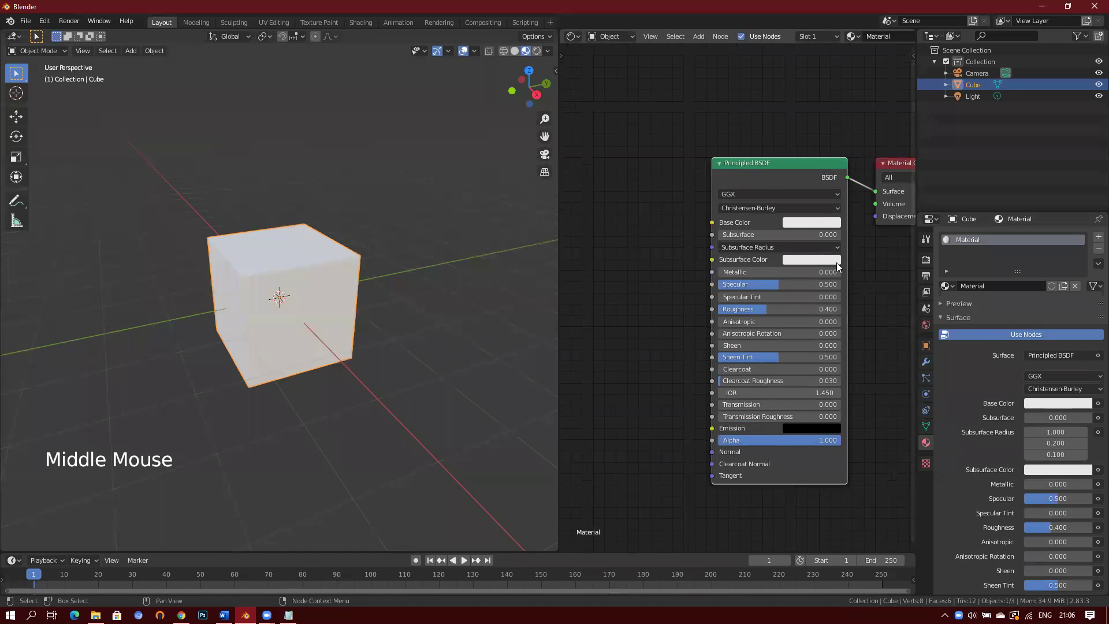
middle_drag(668, 265, 706, 298)
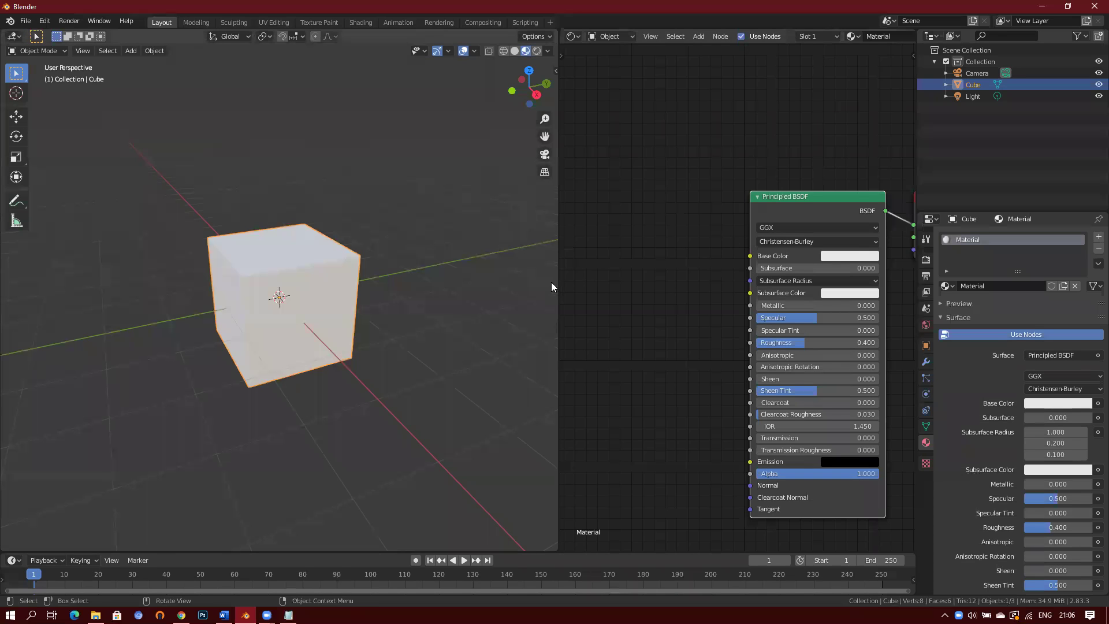
Widen the Shader Editor area and move the Material Output node slightly upward beside the Principled BSDF
drag(557, 283, 469, 282)
middle_drag(636, 259, 575, 238)
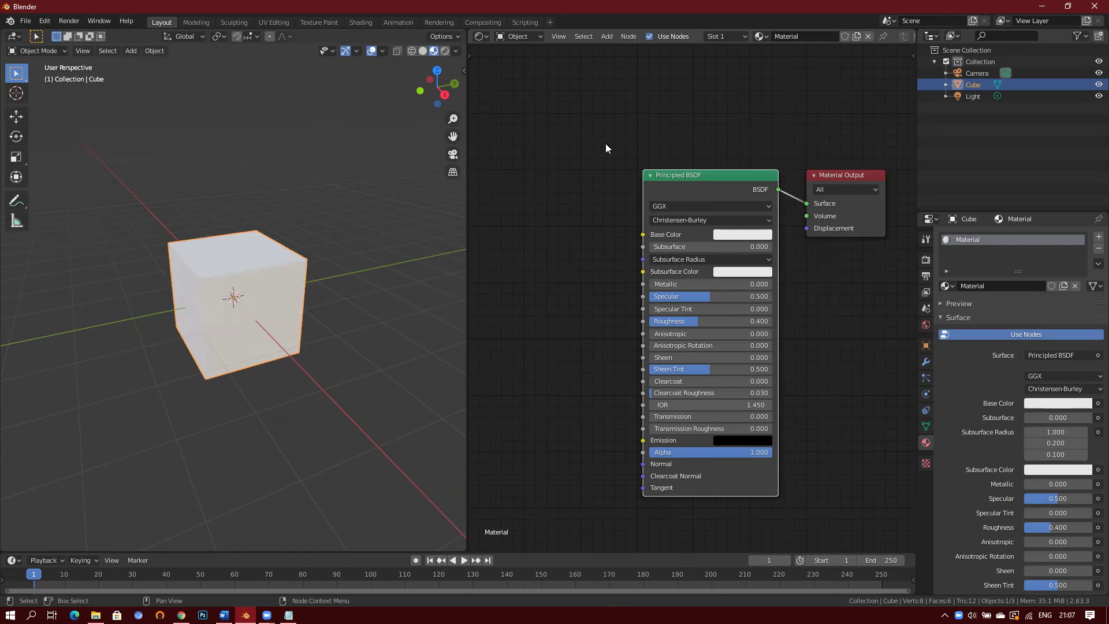
mouse_move(832, 170)
mouse_down()
mouse_move(861, 156)
mouse_move(832, 164)
mouse_up()
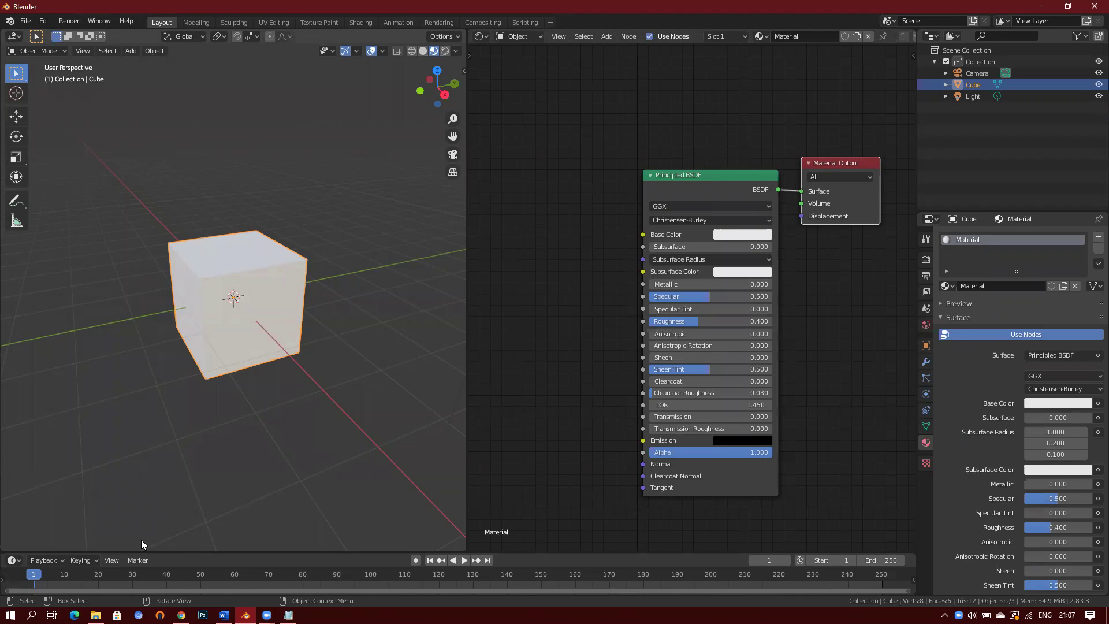
Switch to the Notepad session outline and read its list of topics
click(288, 615)
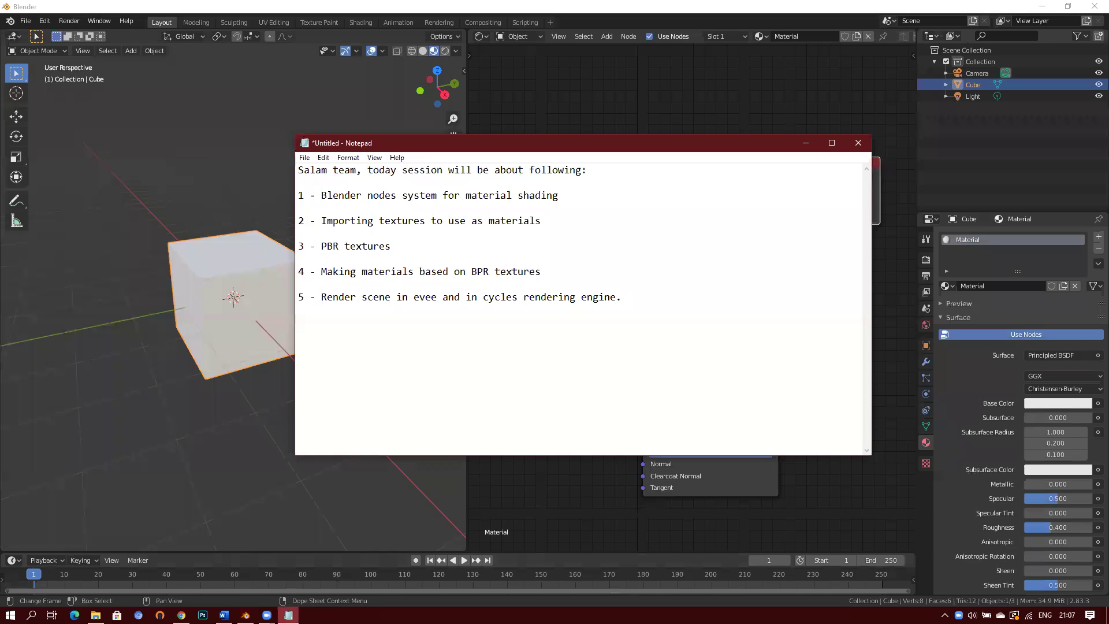
click(505, 378)
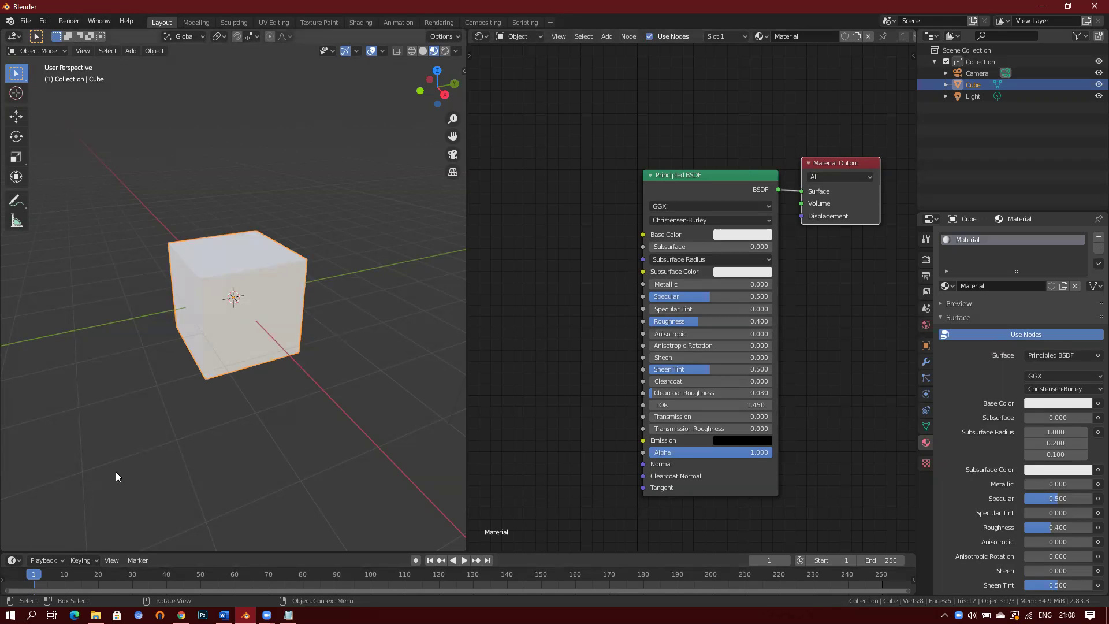
Switch to File Explorer and open the concrete_dirty_ugjjejakw folder inside the surface folder
click(95, 615)
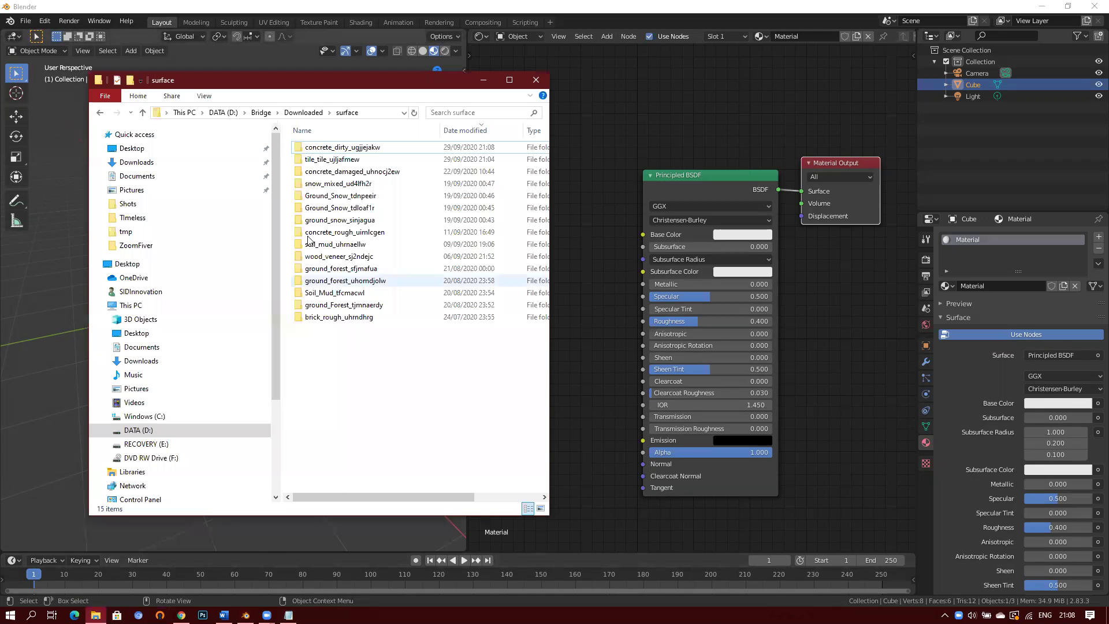
click(384, 149)
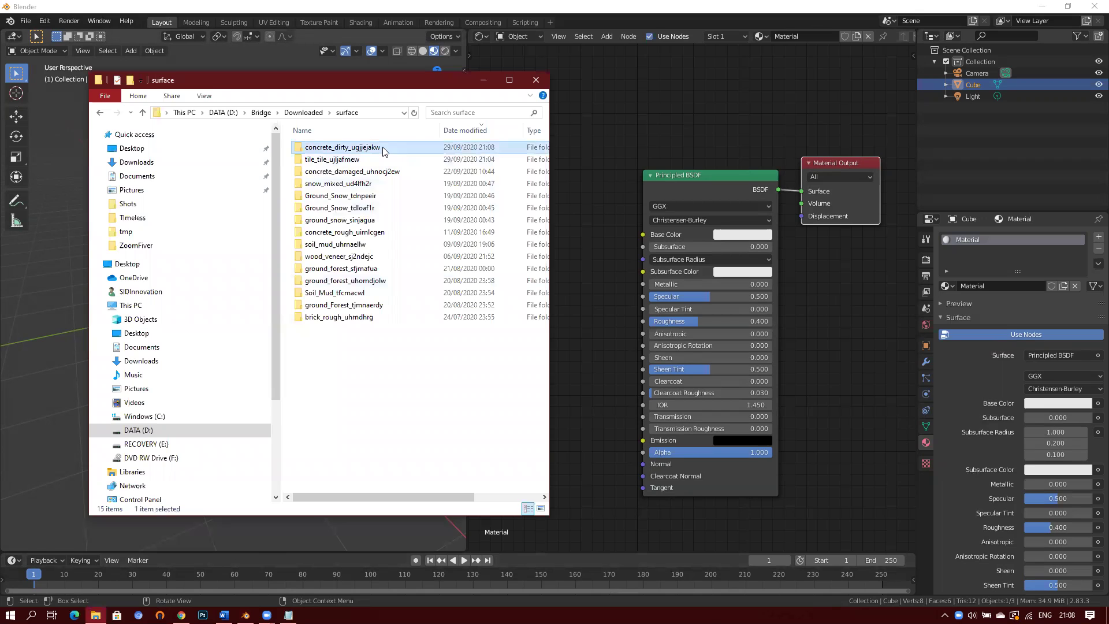
double_click(384, 149)
View the 4K albedo, displacement, normal and roughness JPG textures of the dirty concrete one after another
double_click(513, 156)
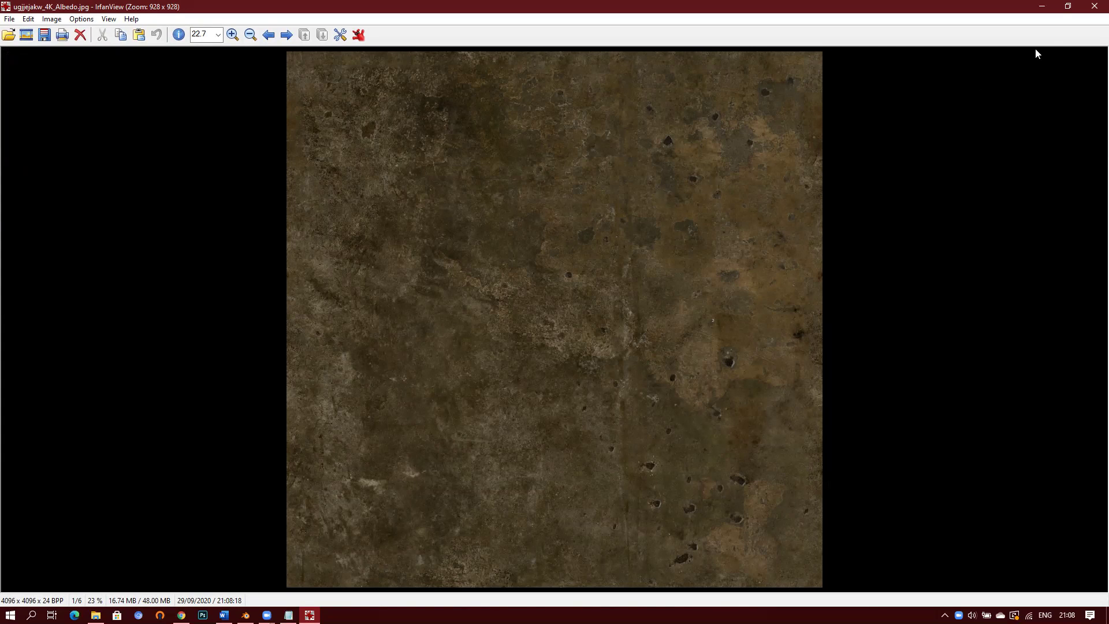
click(1093, 11)
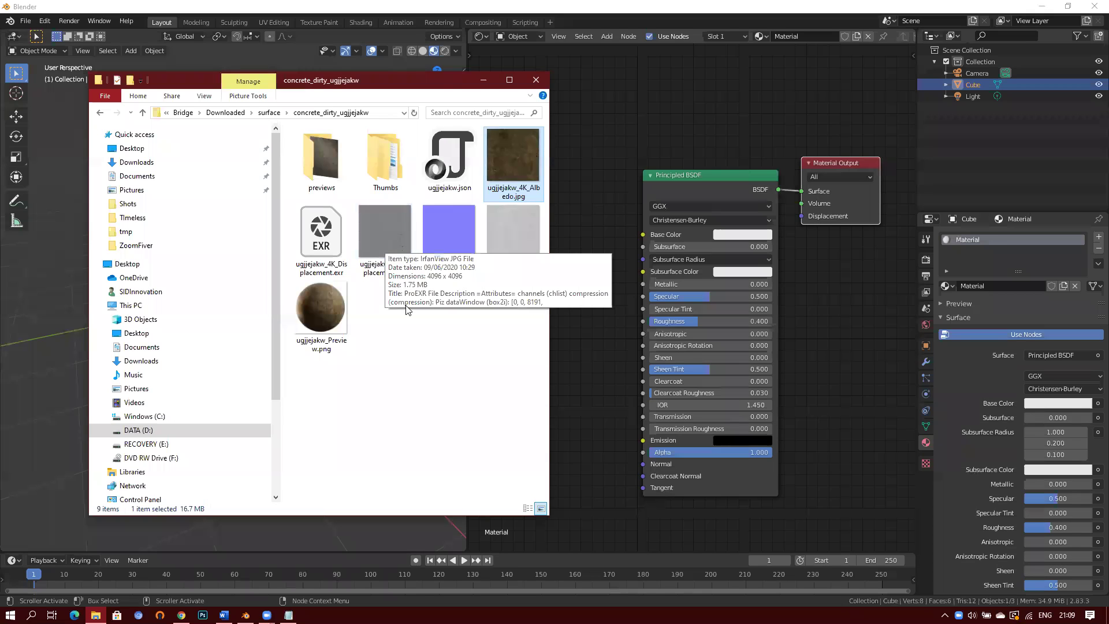
double_click(389, 239)
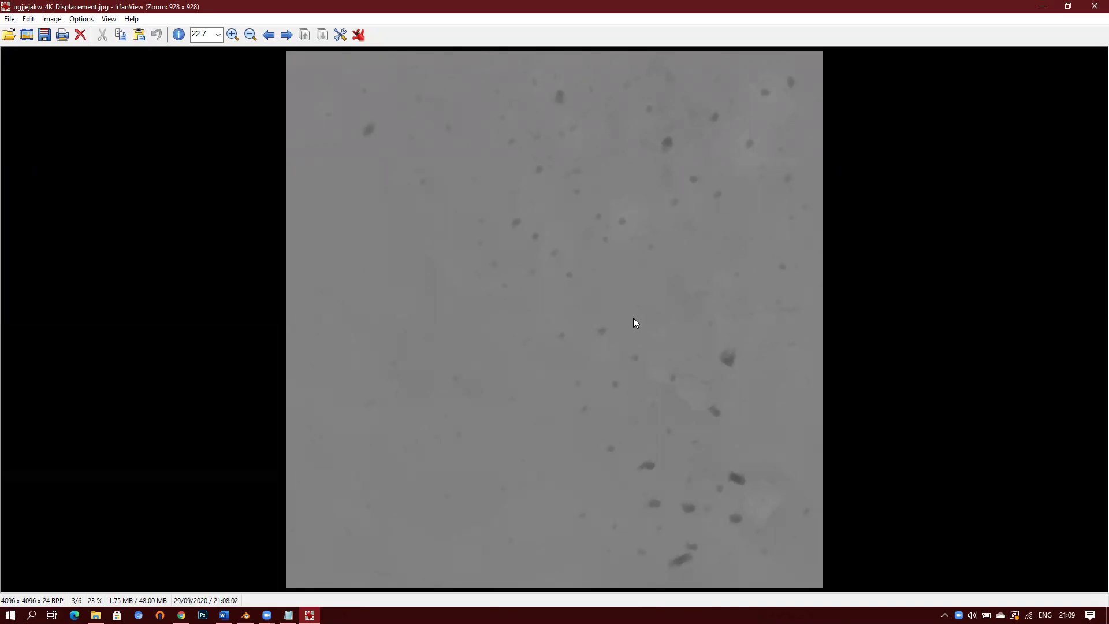
click(1095, 6)
double_click(453, 237)
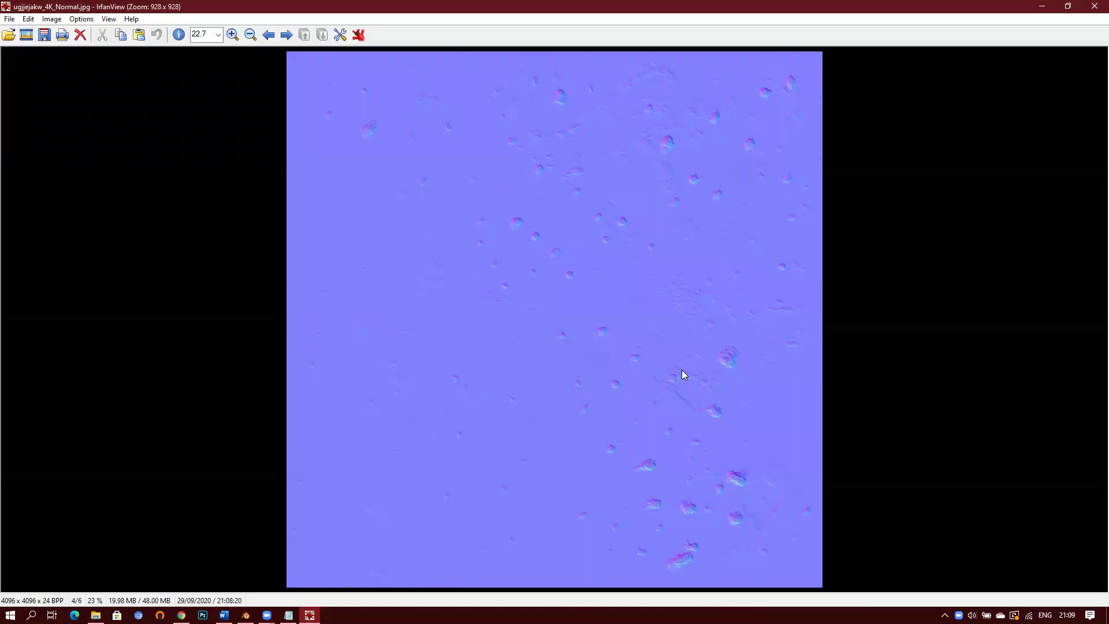
click(1094, 6)
double_click(514, 233)
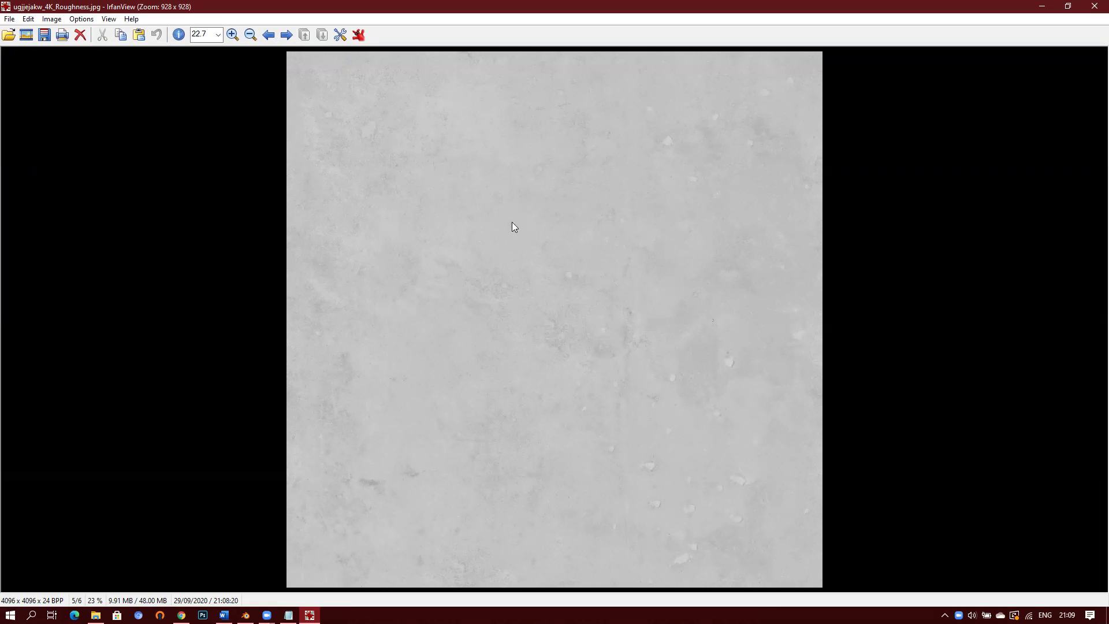
click(1093, 9)
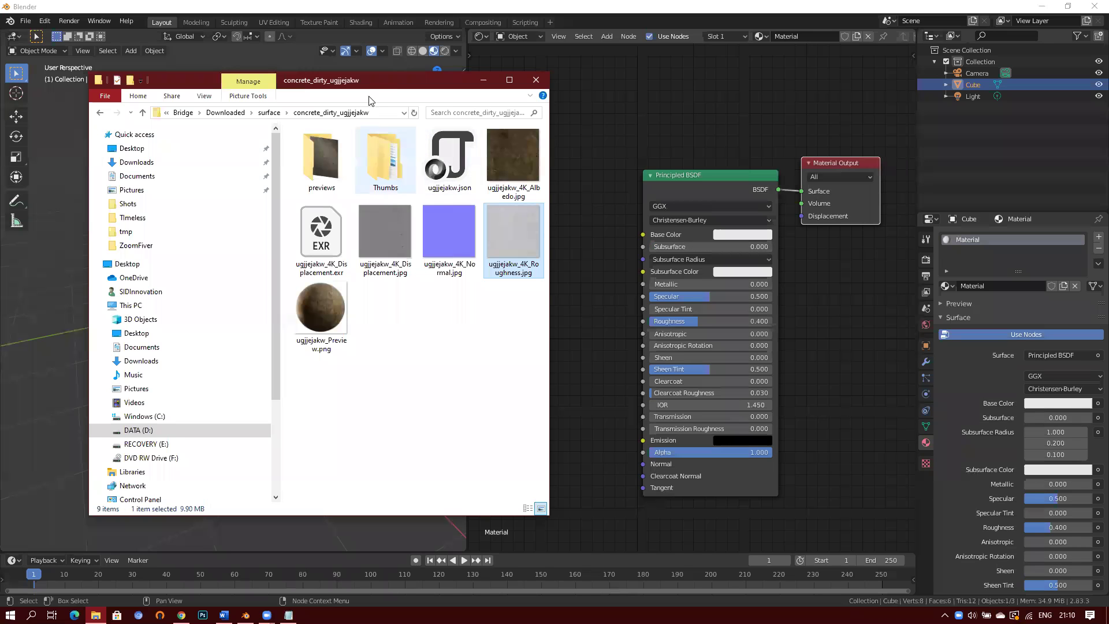
Move the File Explorer window clear of the Shader Editor's nodes
drag(370, 101, 277, 189)
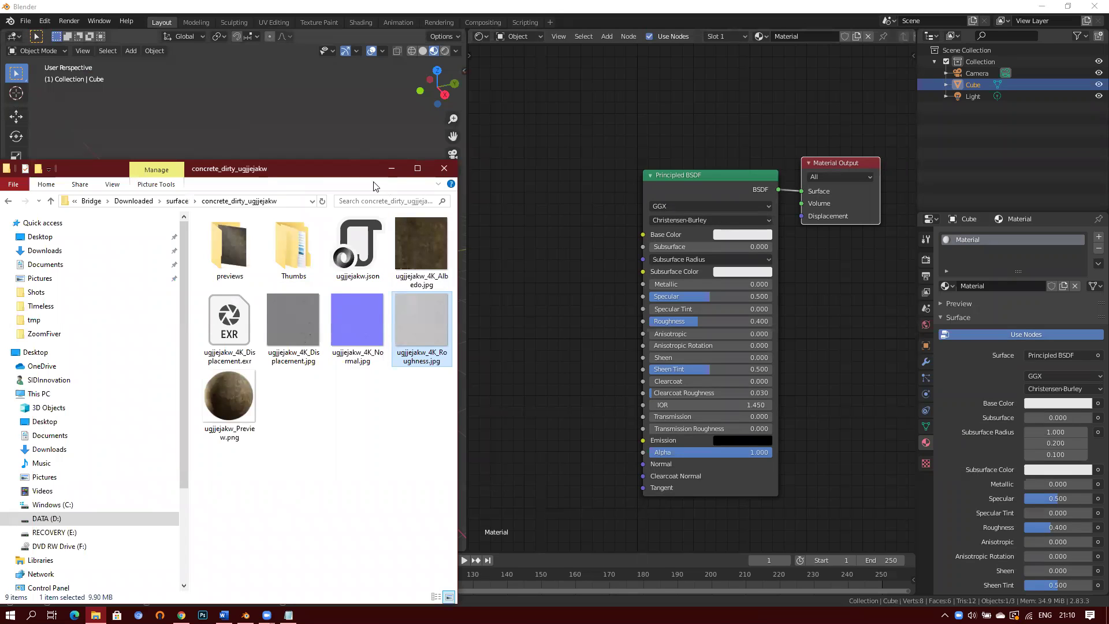
drag(357, 175, 402, 135)
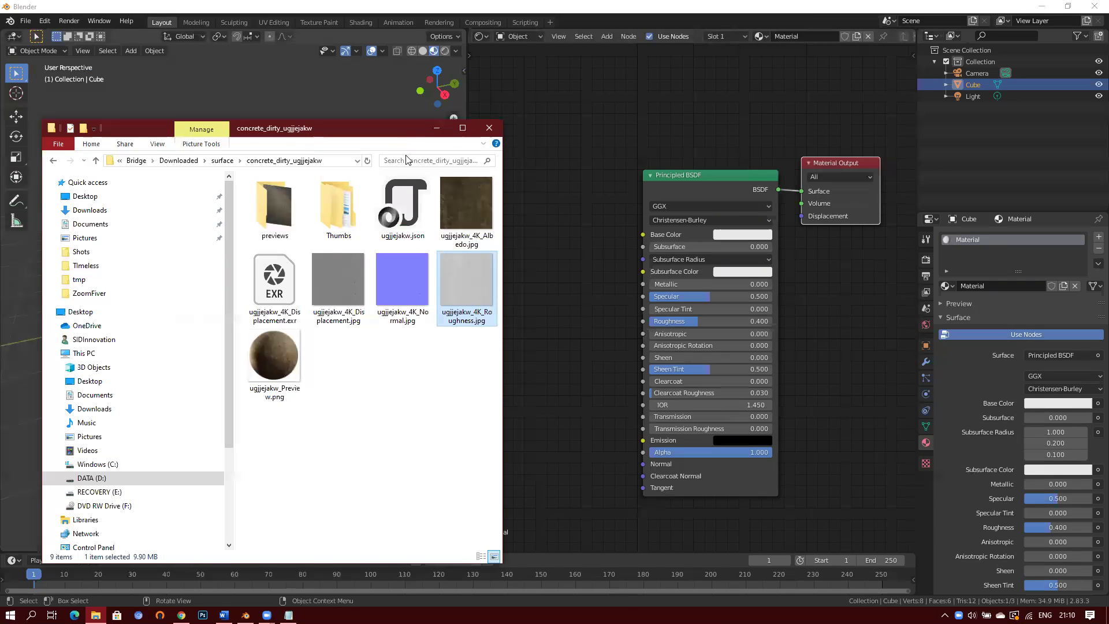
click(954, 236)
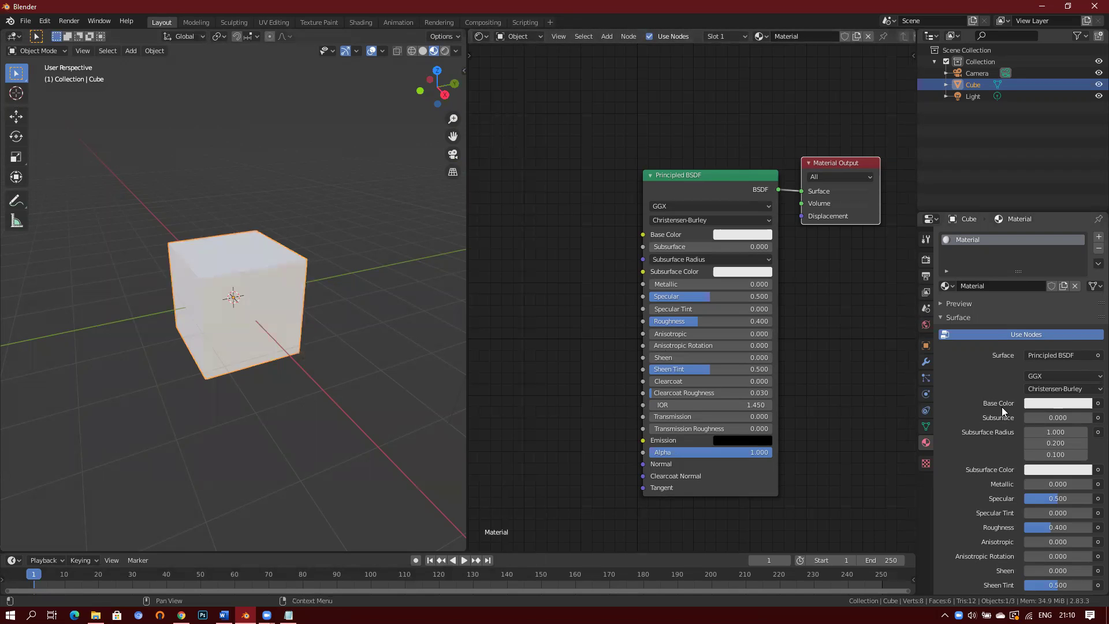
click(1091, 405)
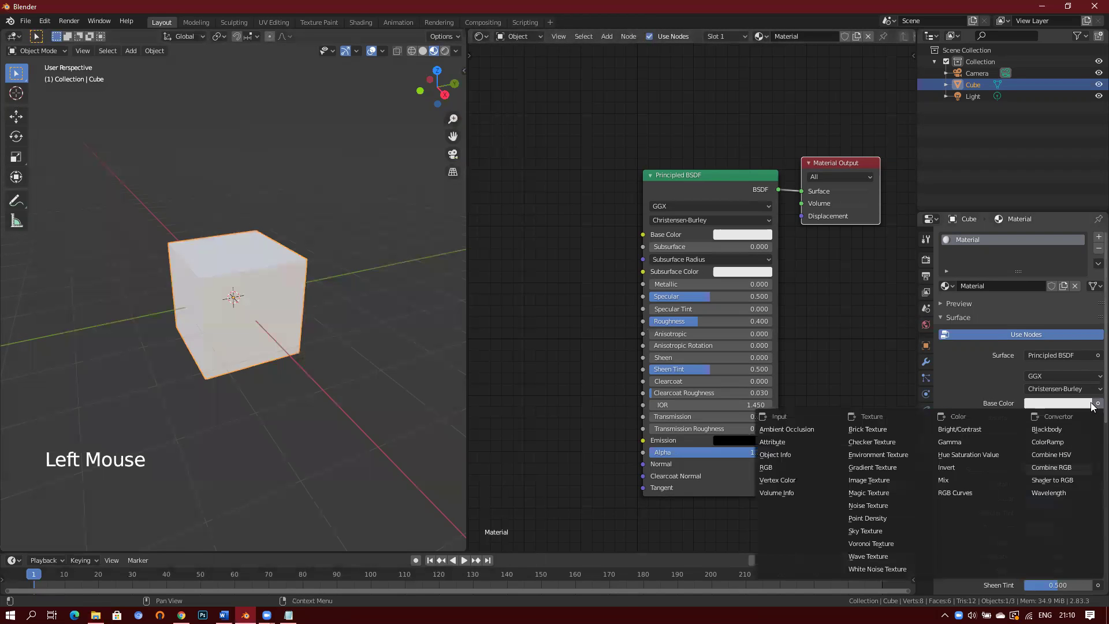
click(885, 479)
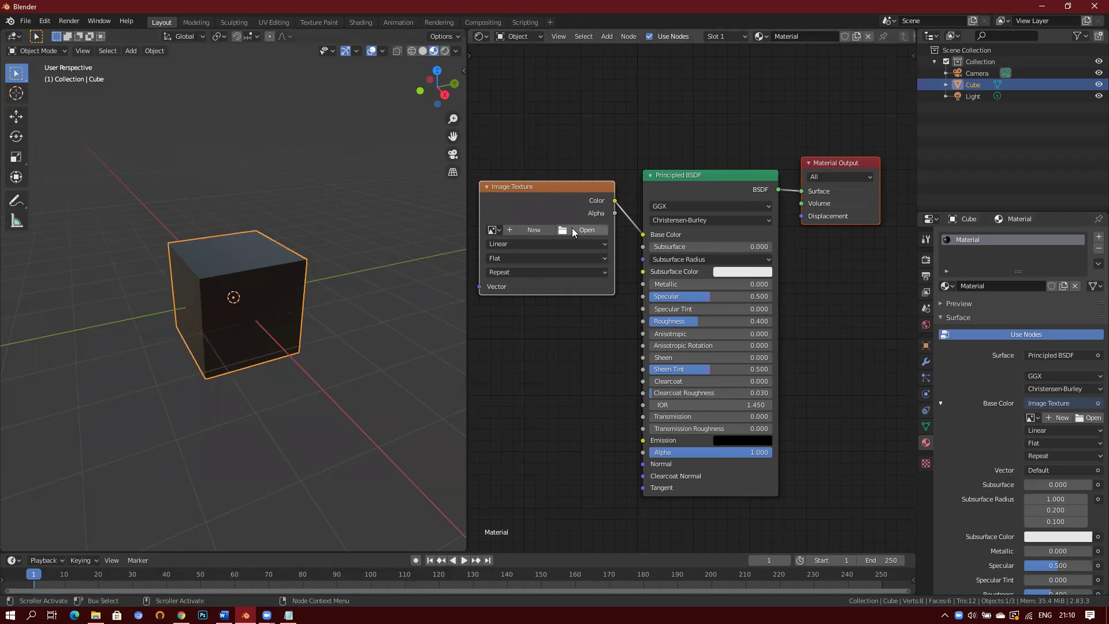
click(590, 191)
key(Delete)
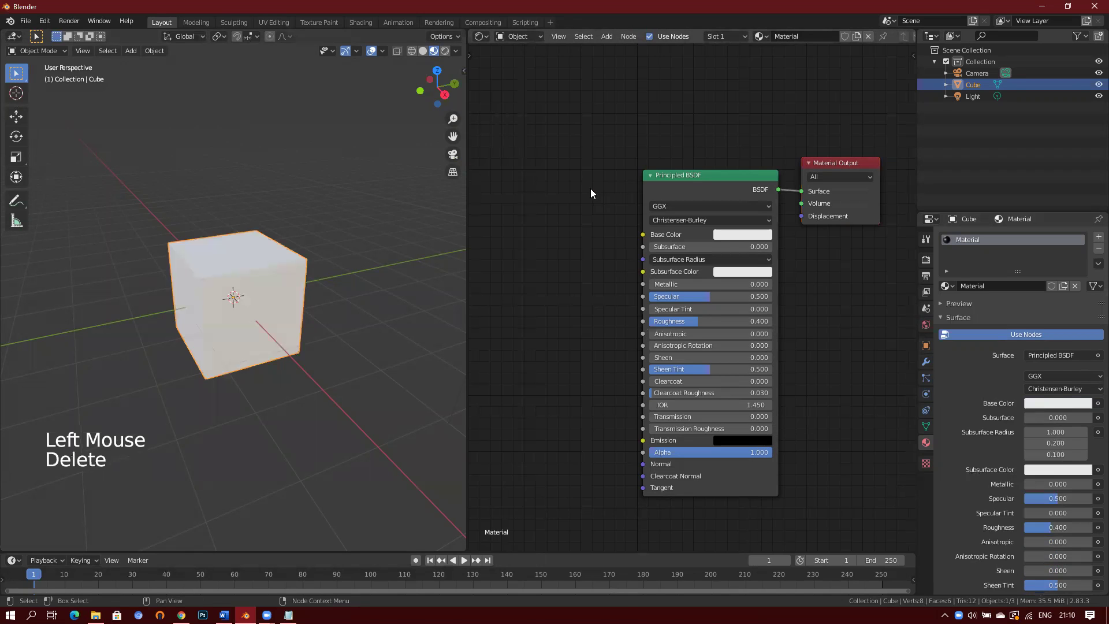
Move the Principled BSDF and Material Output nodes aside to make room for a texture node
click(95, 615)
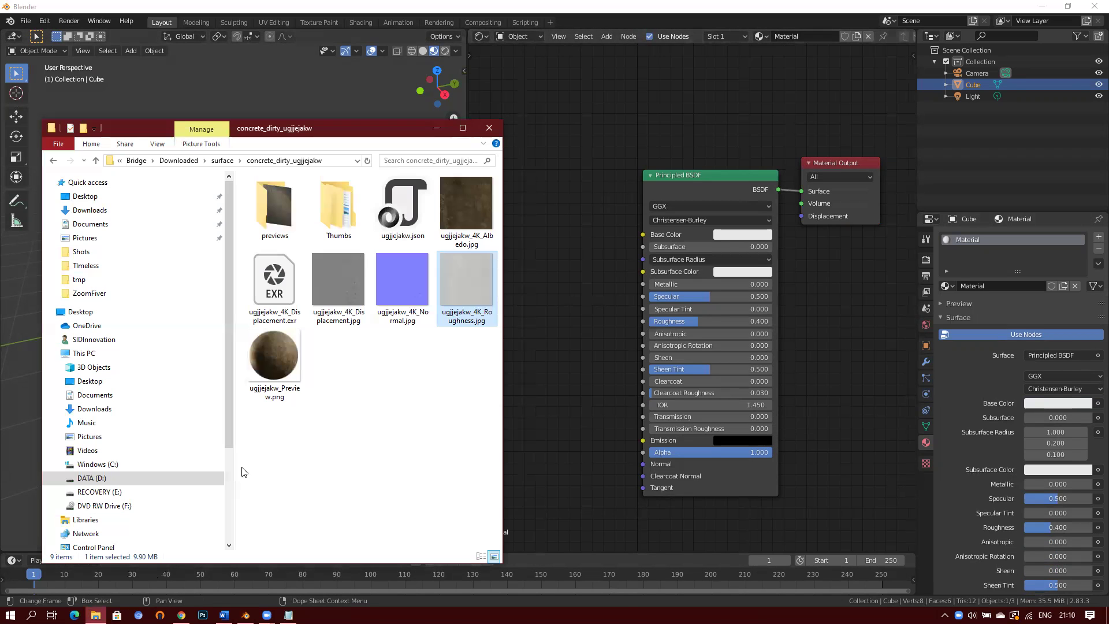
drag(458, 198, 561, 250)
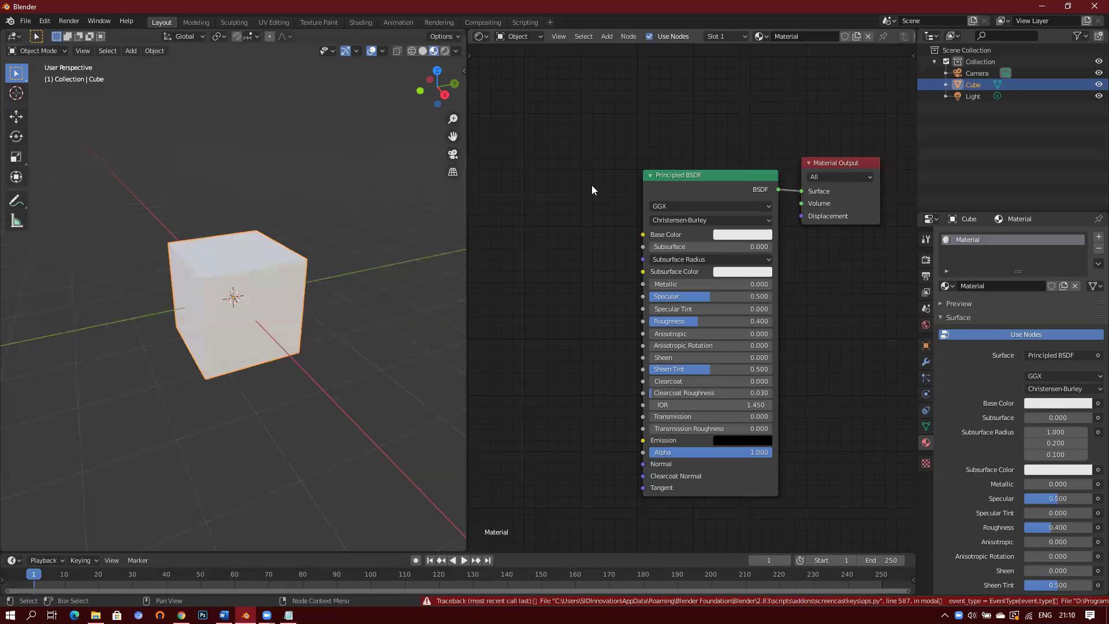
drag(672, 200, 699, 197)
drag(832, 164, 882, 152)
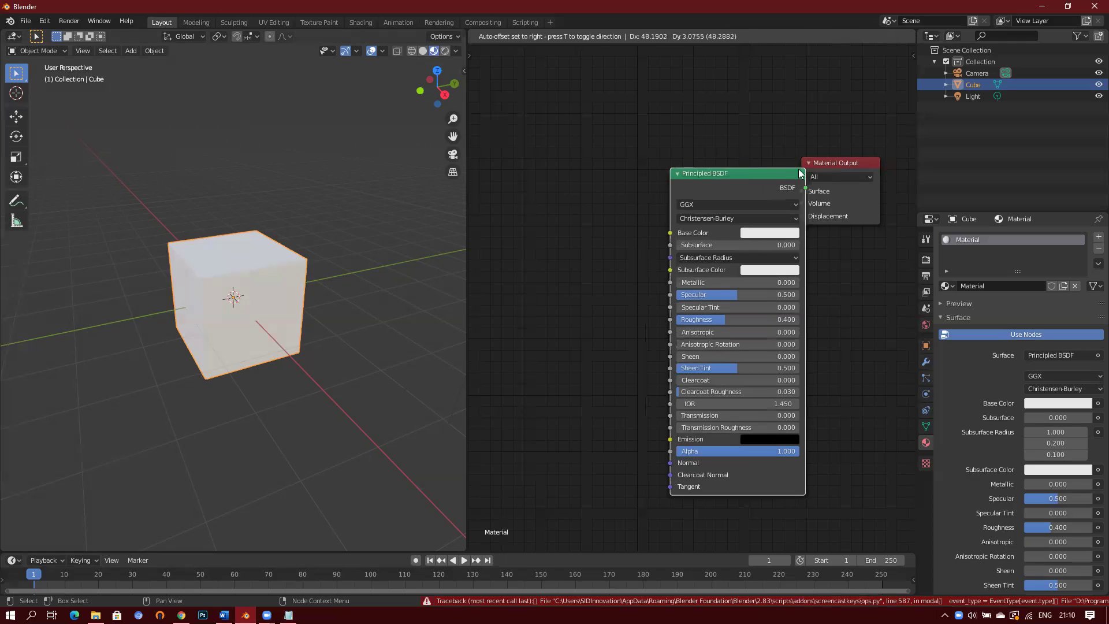
click(799, 168)
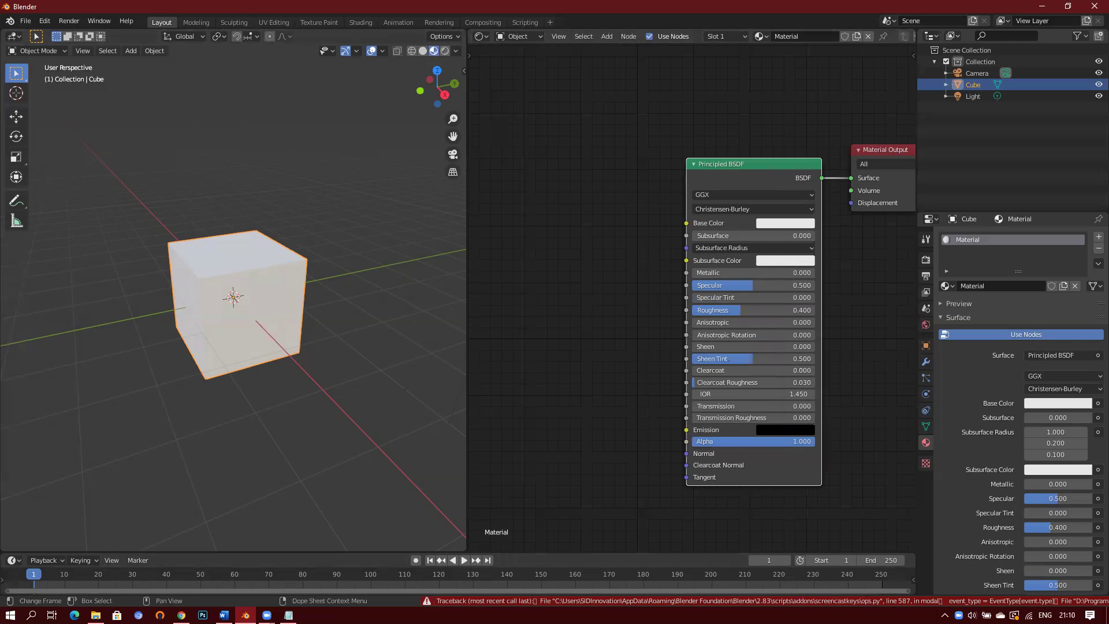
Bring ugjjejakw_4K_Albedo.jpg from File Explorer into the Shader Editor and connect its Color output to the Principled BSDF's Base Color
click(96, 615)
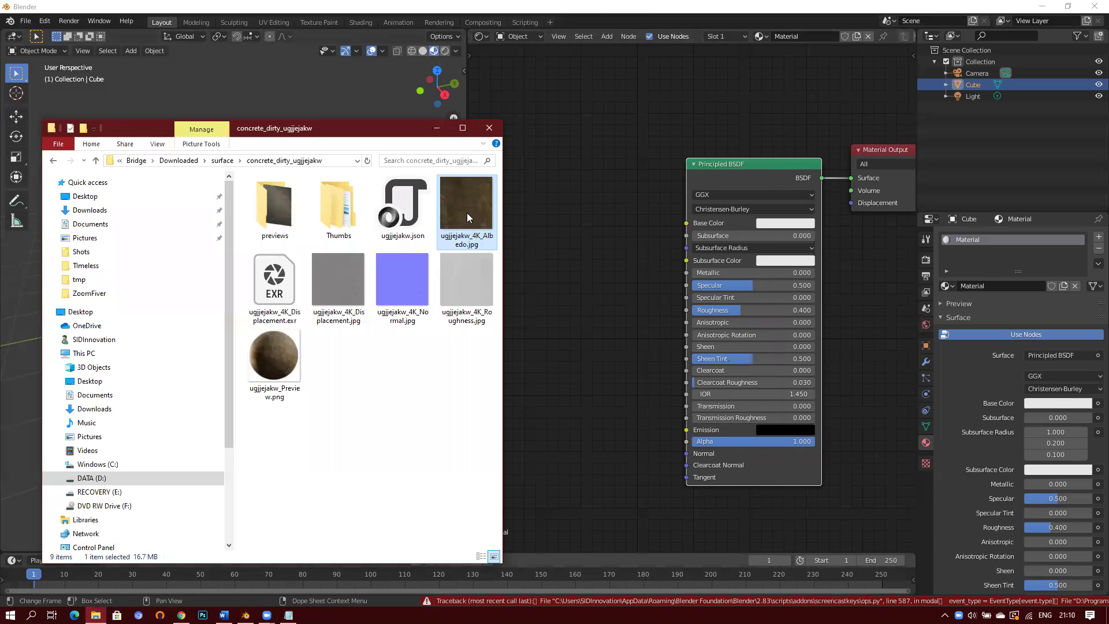
drag(461, 201, 586, 243)
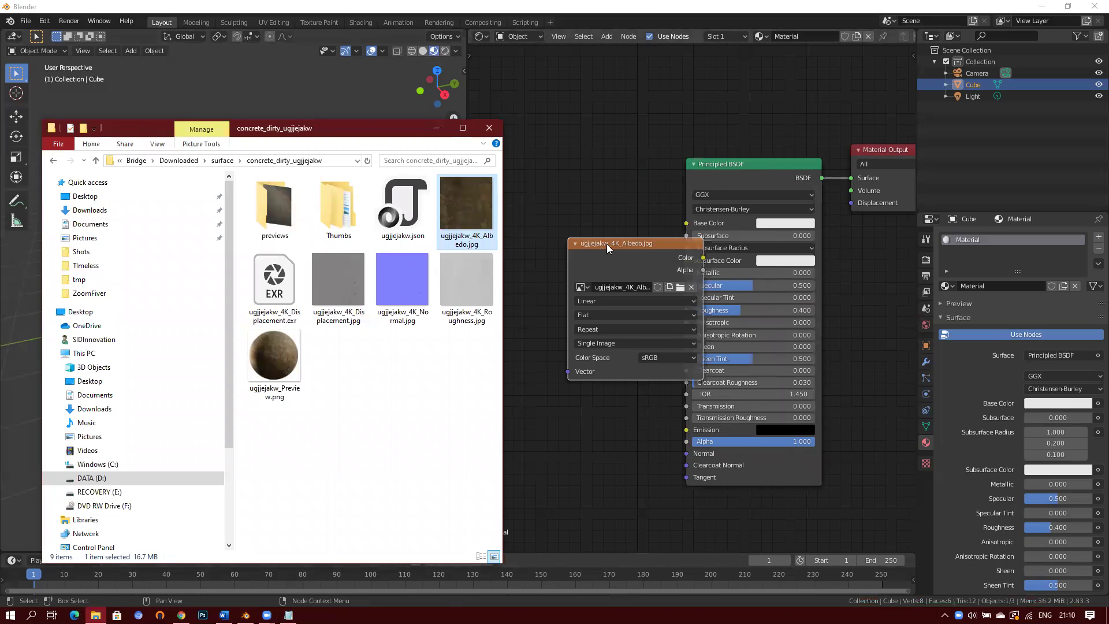
drag(538, 133, 545, 144)
drag(618, 164, 682, 231)
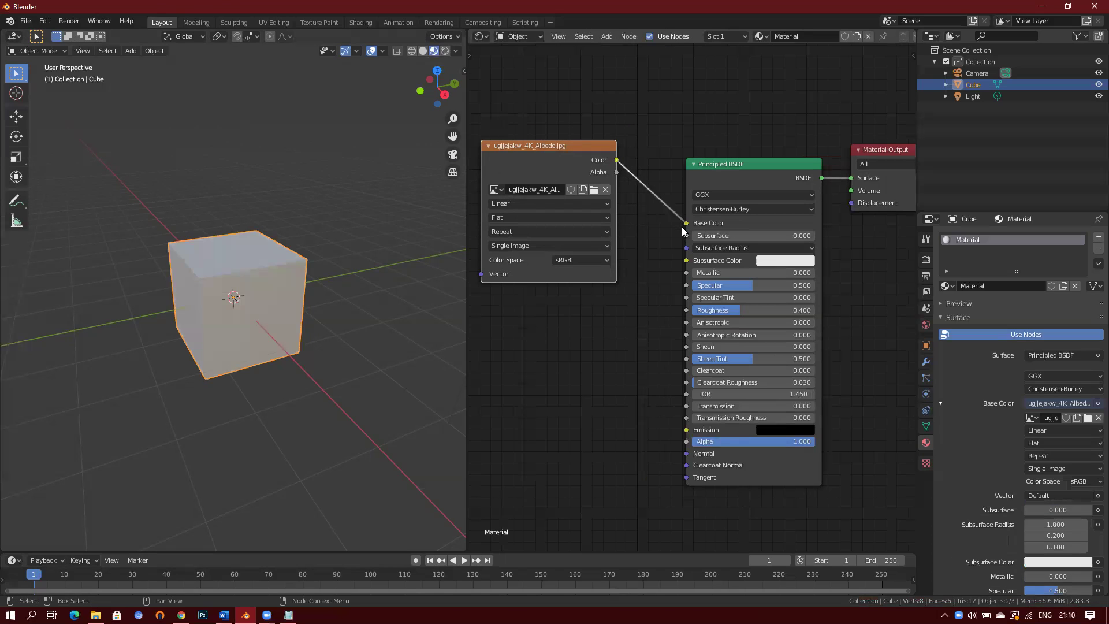
Add a plane mesh to the scene and scale it up to about 3.07 times as a floor
middle_drag(295, 369, 321, 369)
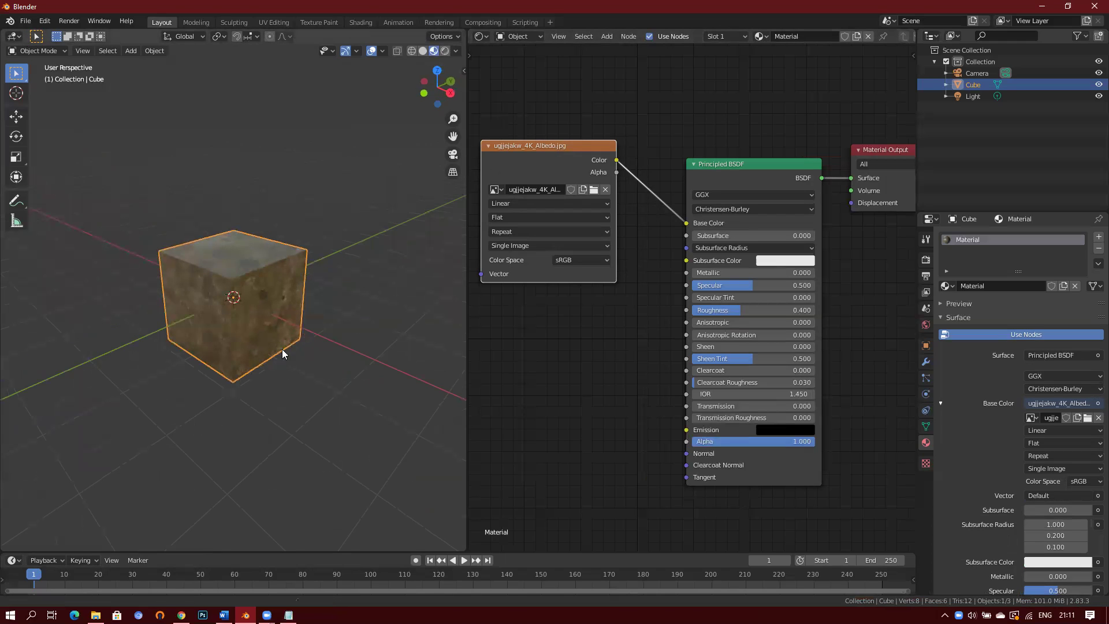
scroll(282, 349, up, 6)
middle_drag(283, 274, 277, 329)
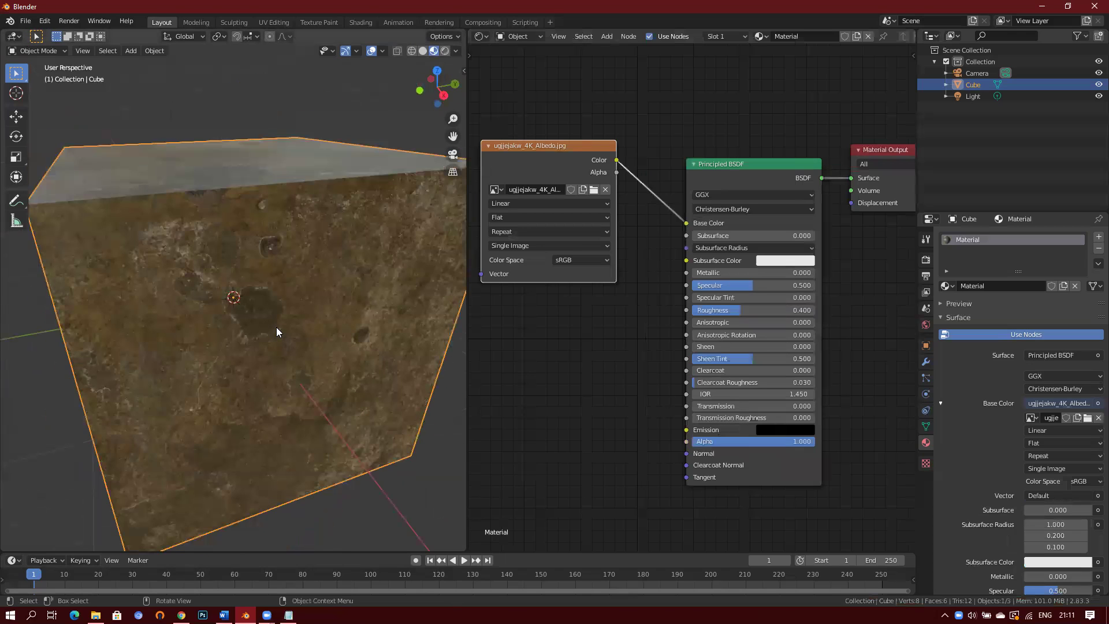
scroll(295, 369, down, 2)
key(shift+a)
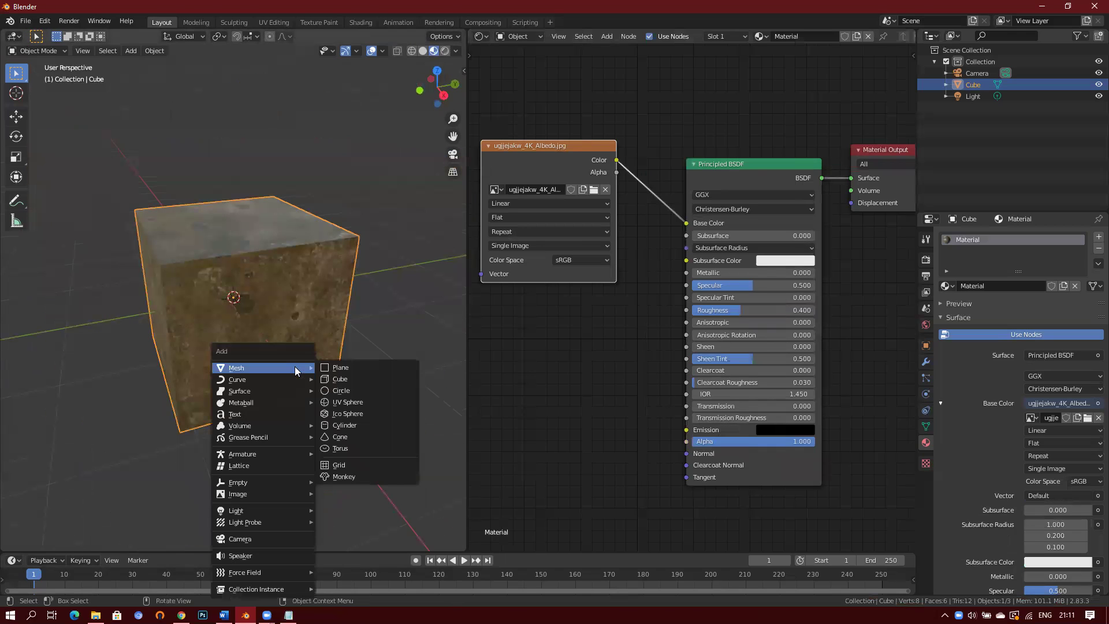
click(355, 368)
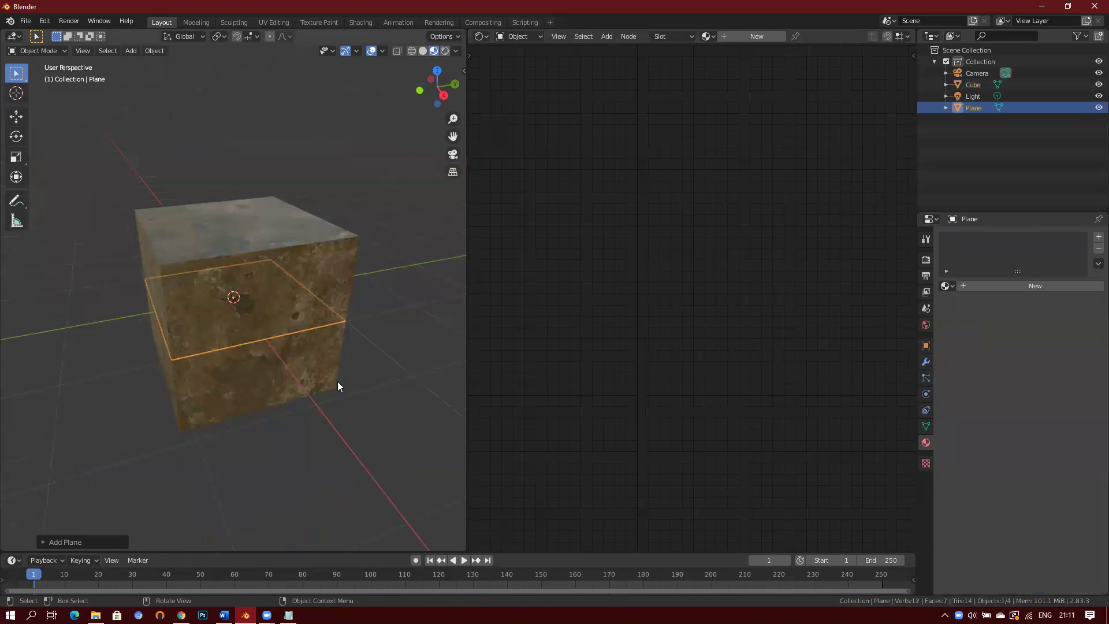
key(s)
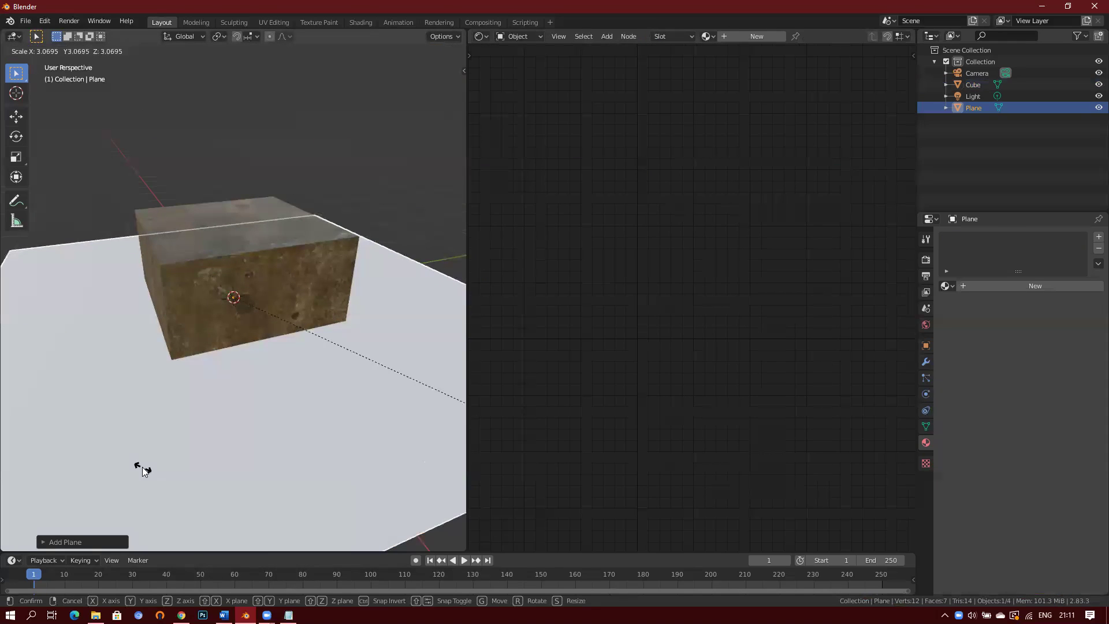
click(143, 469)
In front view, move the cube up 1 m along the Z axis so it rests on the plane
key(KP_1)
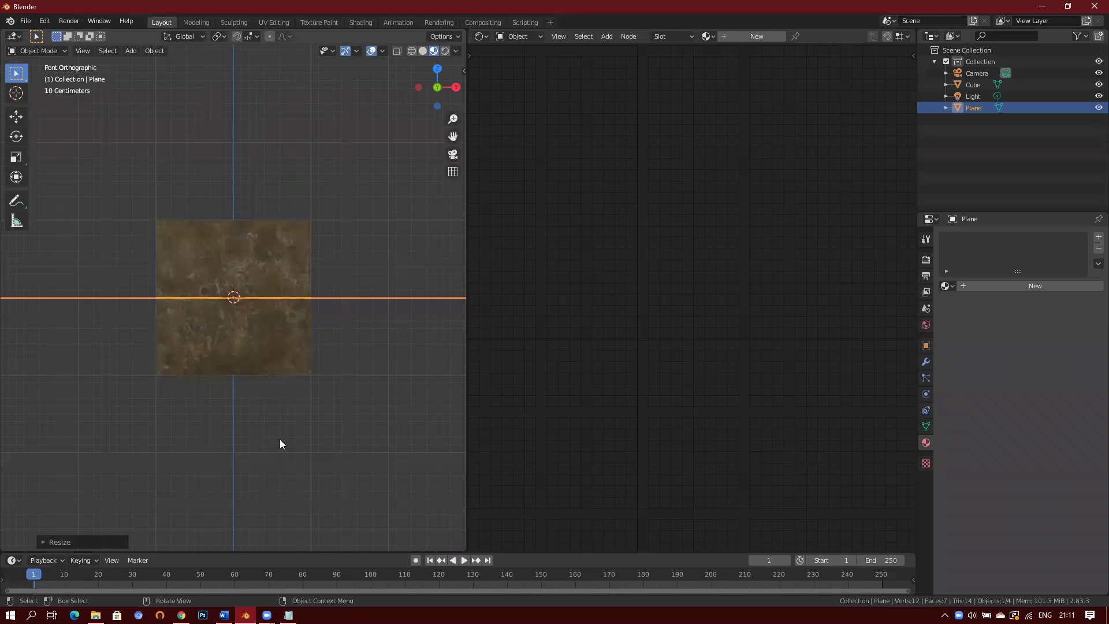
click(264, 267)
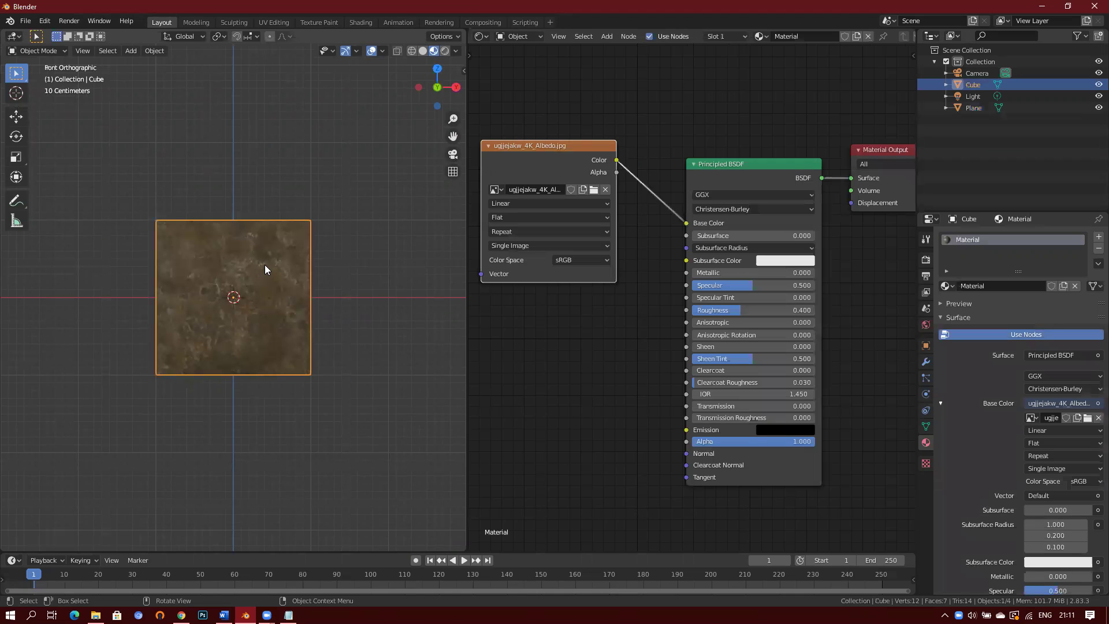
key(z)
key(g)
key(z)
key(1)
key(Return)
Widen the 3D viewport over the Shader Editor and deselect all objects
click(354, 296)
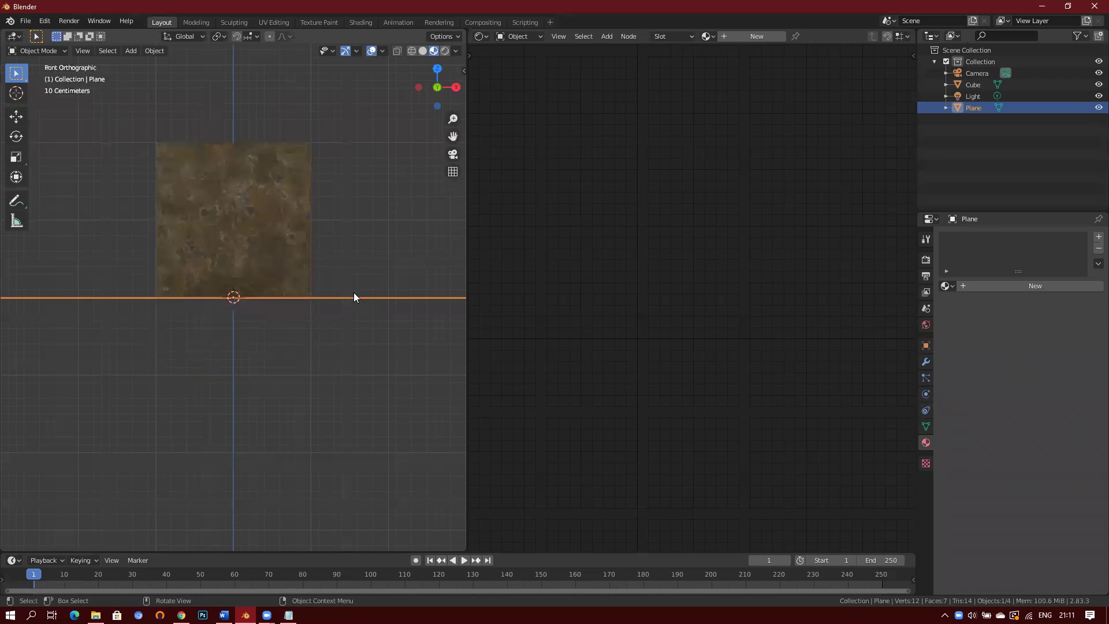
middle_drag(364, 304, 354, 338)
key(a)
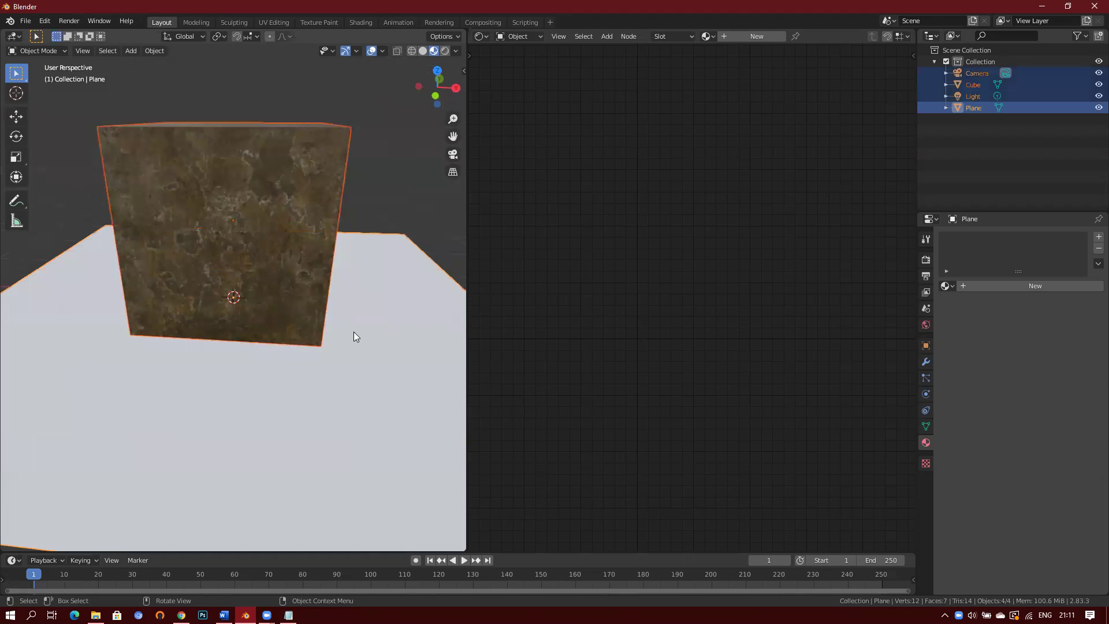
click(354, 326)
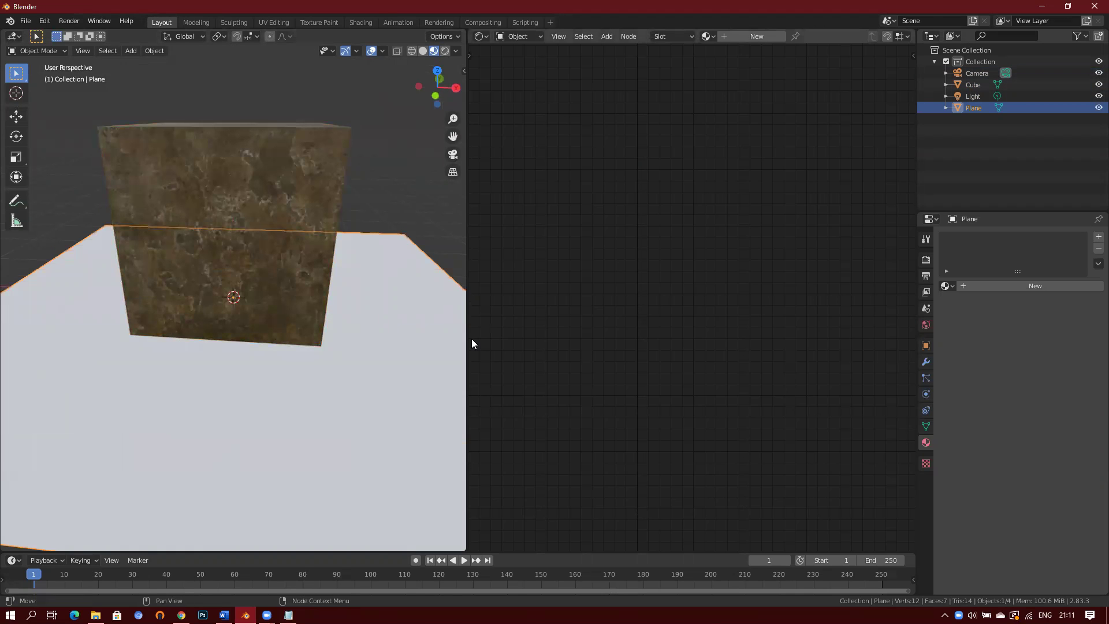
drag(467, 339, 646, 347)
middle_drag(495, 363, 452, 244)
click(459, 255)
middle_drag(414, 315, 436, 300)
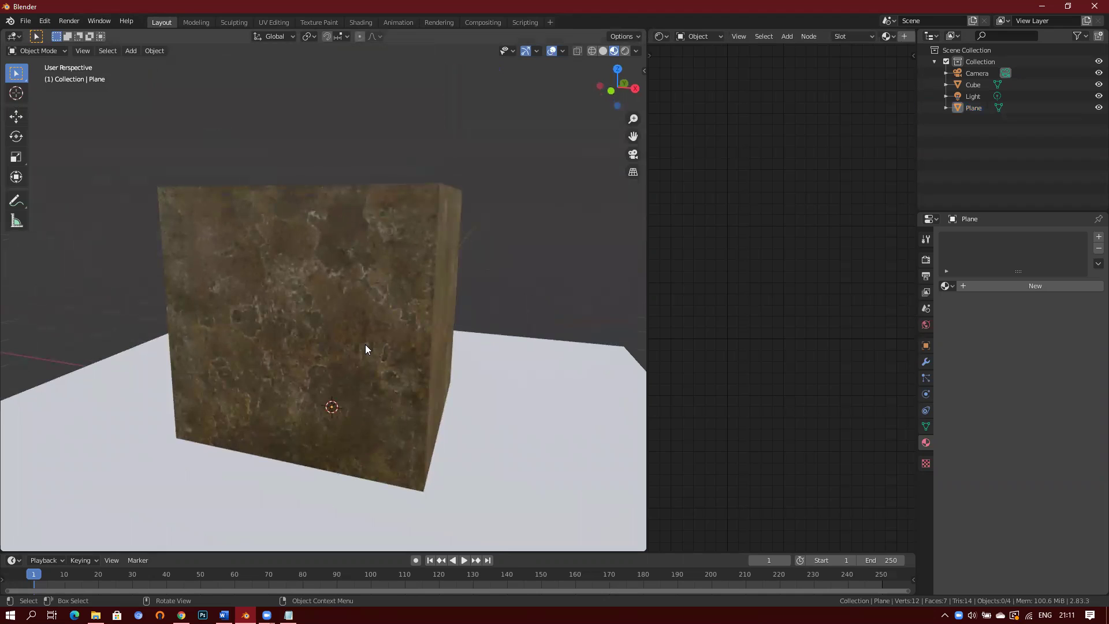
Switch the viewport to Rendered shading and inspect the concrete texture on the cube up close
key(z)
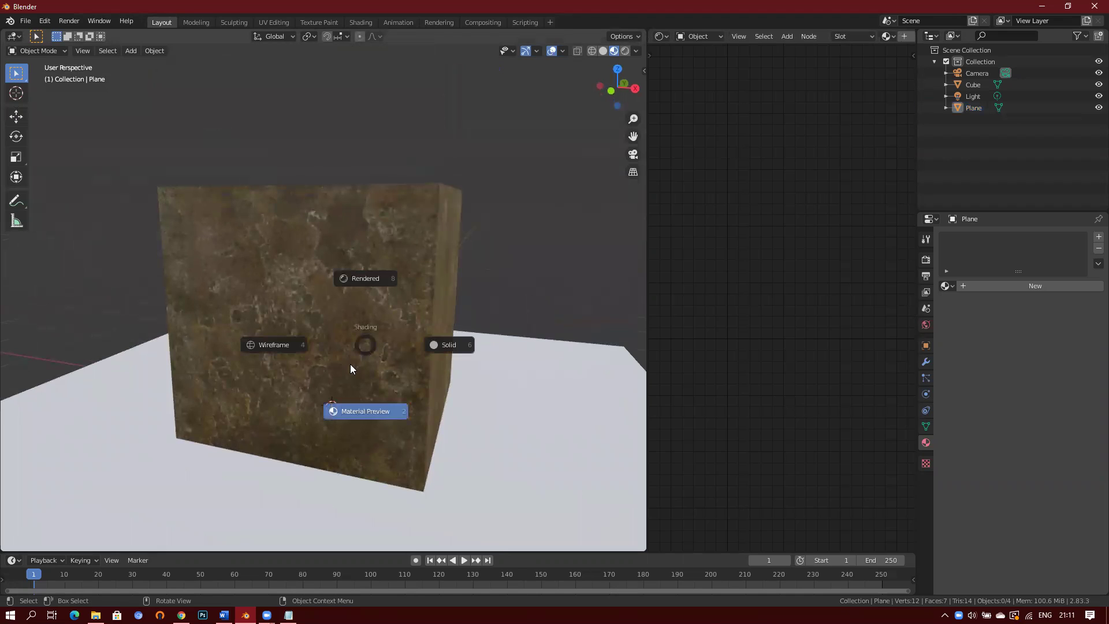
click(366, 280)
middle_drag(499, 312, 450, 314)
scroll(443, 335, up, 2)
scroll(446, 321, up, 2)
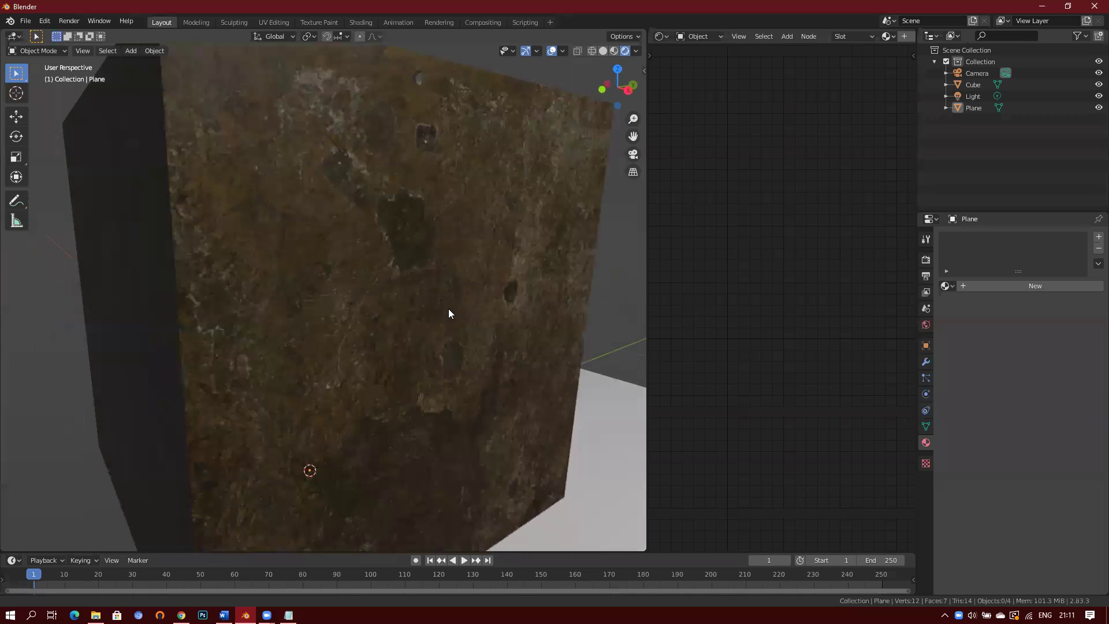
scroll(462, 271, up, 2)
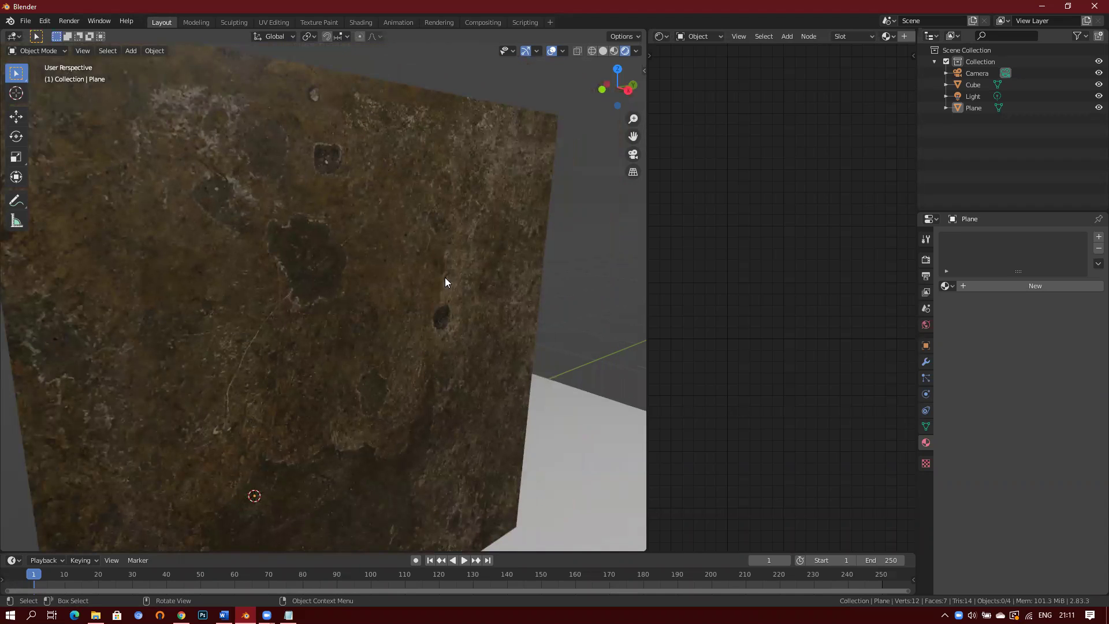
middle_drag(461, 270, 617, 338)
Narrow the 3D viewport to give the Shader Editor more room and select the cube
drag(645, 325, 512, 324)
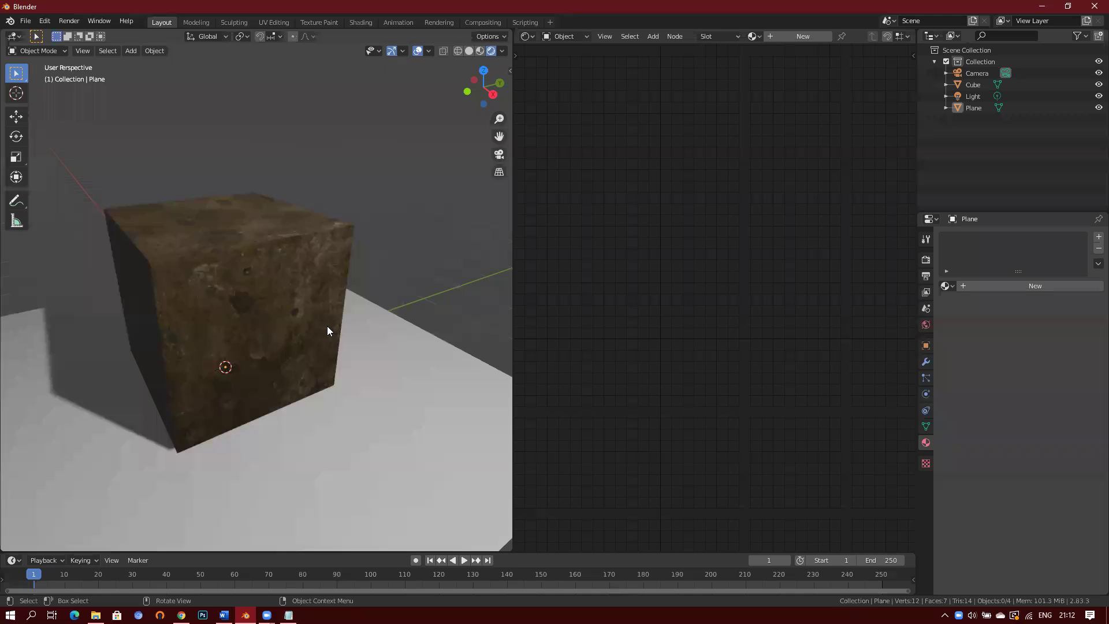
shift+middle_drag(327, 330, 353, 357)
click(336, 302)
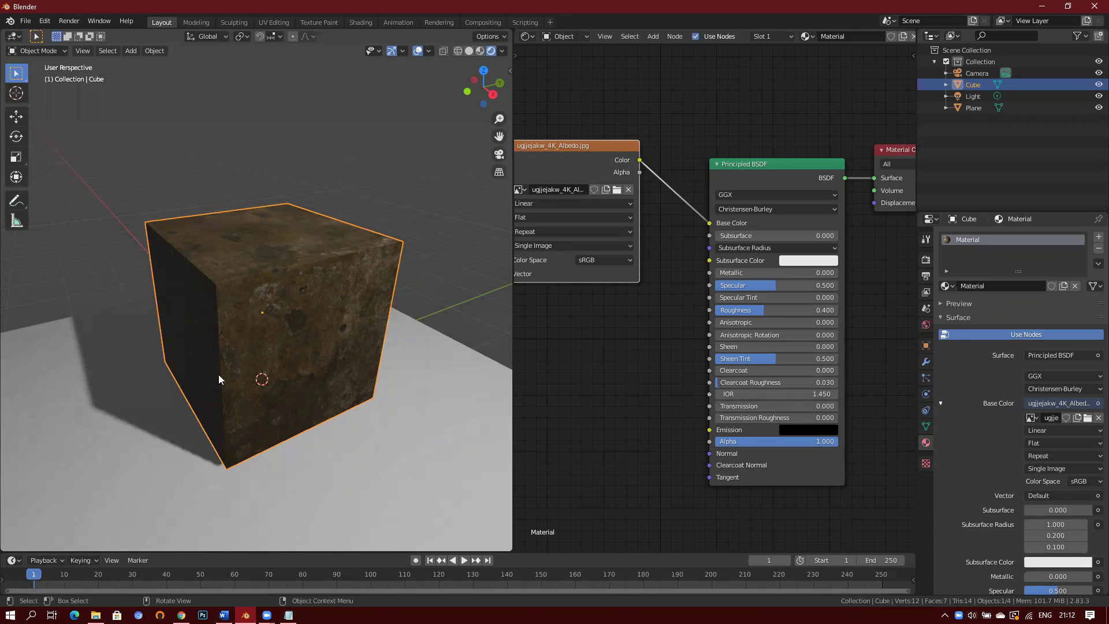
Switch the cube to Edit Mode and view its faces from different angles
key(Tab)
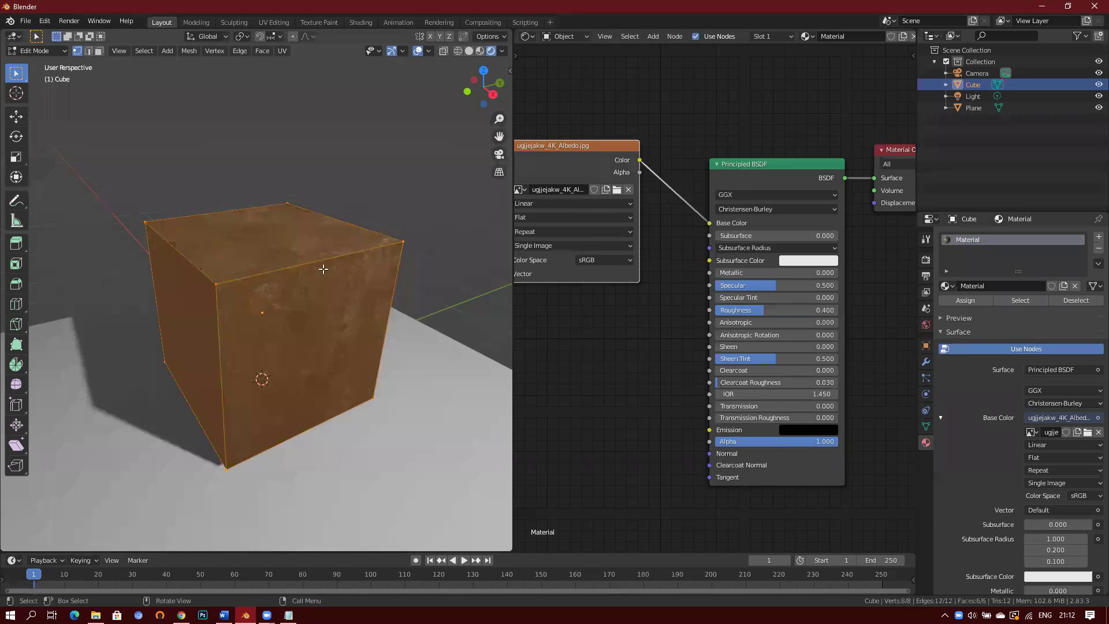
middle_drag(441, 259, 292, 274)
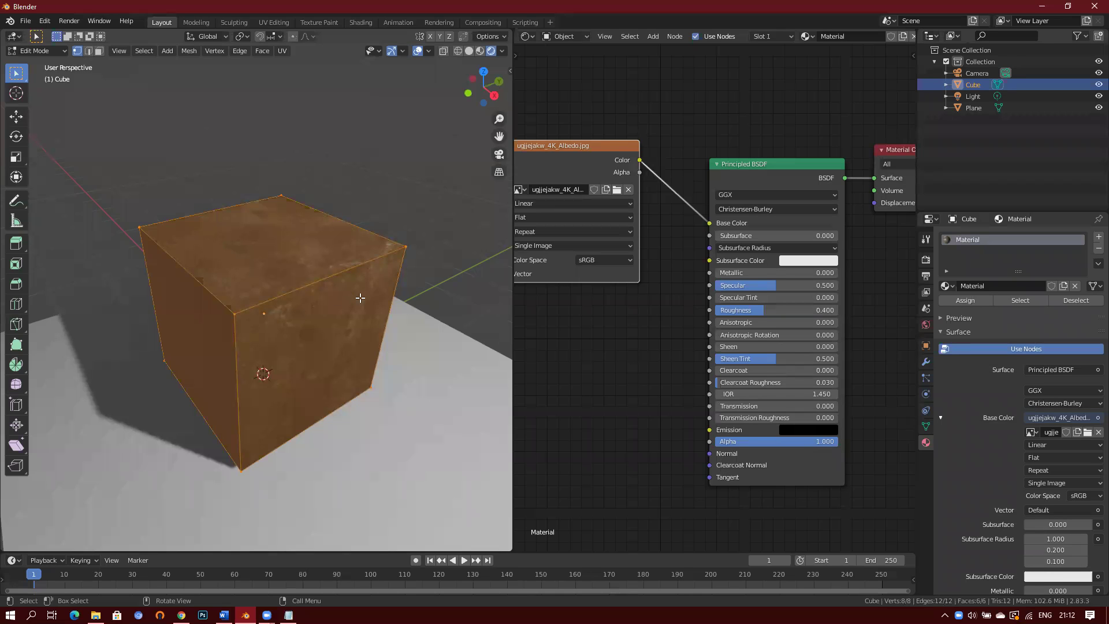
middle_drag(361, 296, 355, 289)
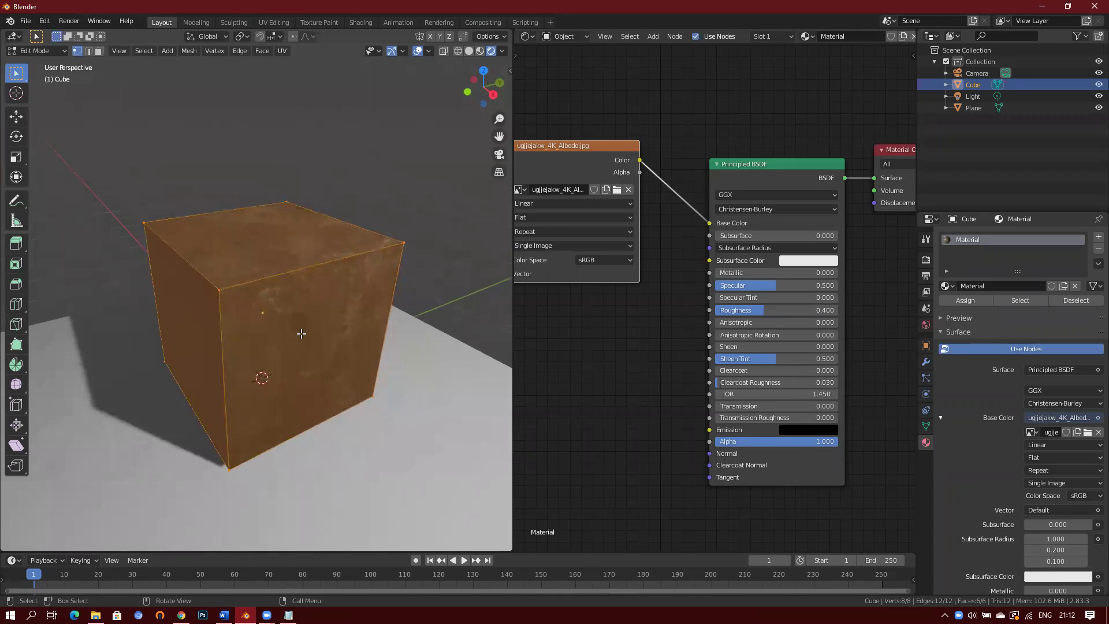
Check the Screencast Keys add-on in the Preferences, then close them
click(67, 22)
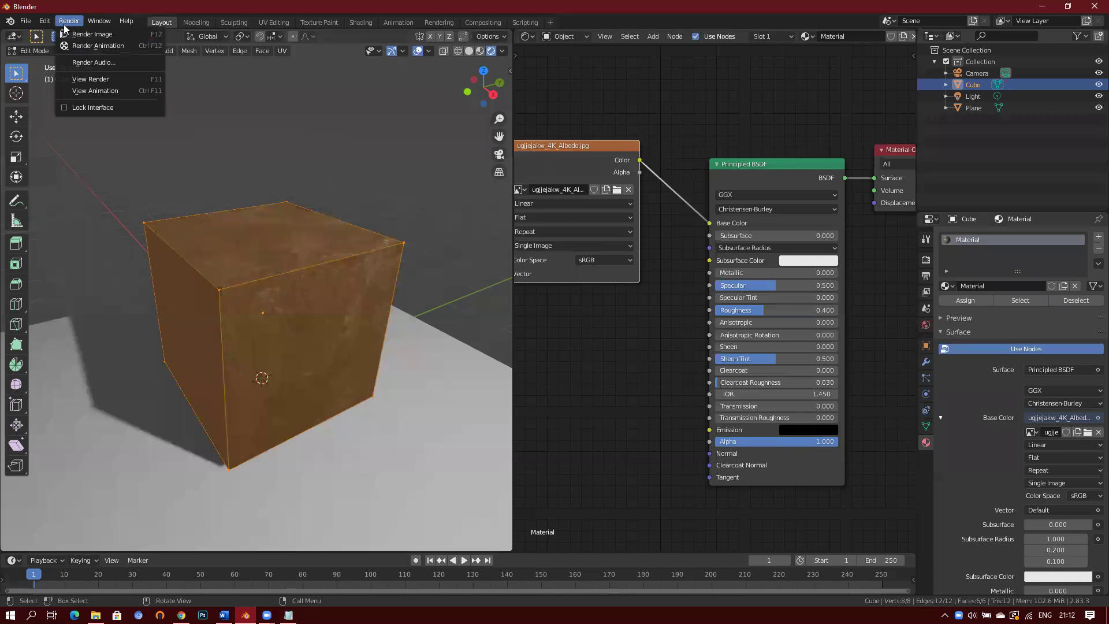
click(61, 23)
click(59, 23)
click(56, 25)
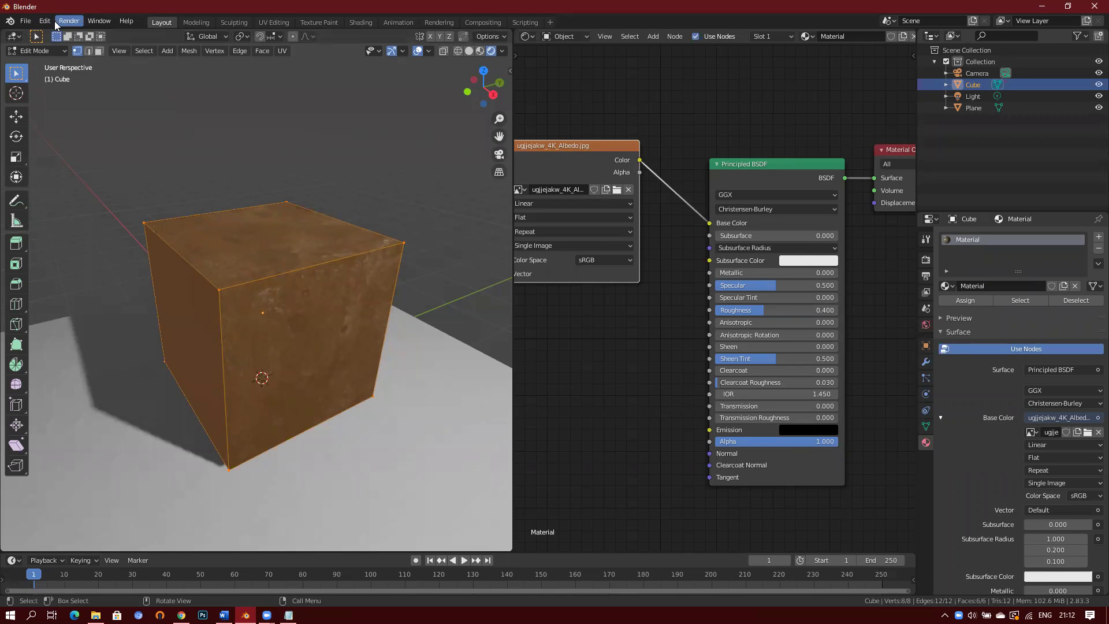
click(46, 22)
click(79, 182)
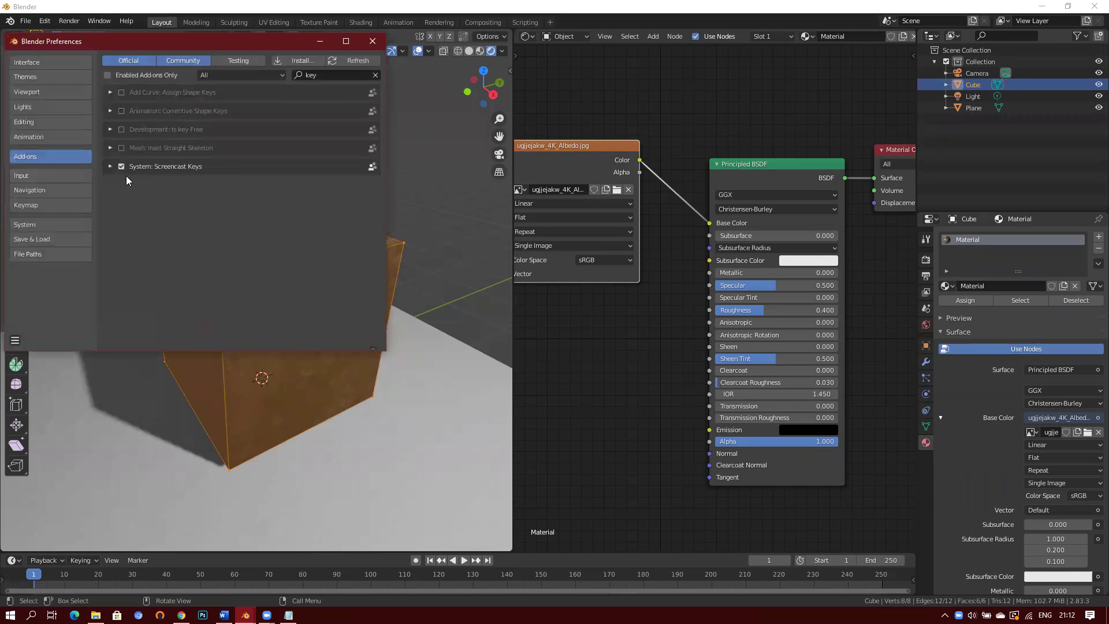
click(372, 43)
Restart the Screencast Keys display from the 3D viewport's sidebar
key(n)
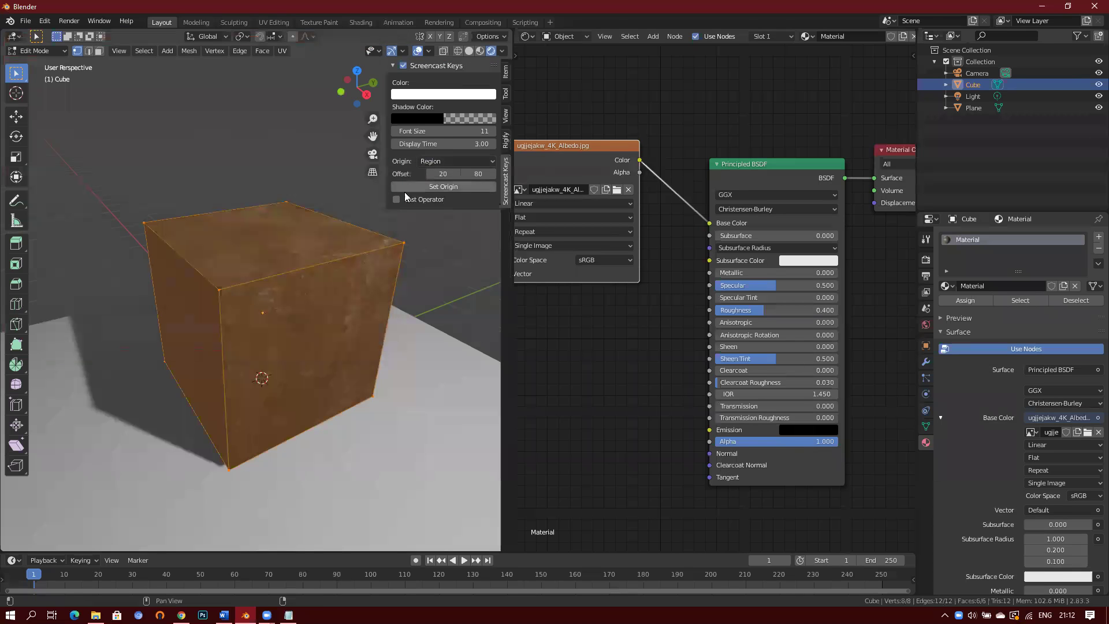
click(403, 66)
click(403, 243)
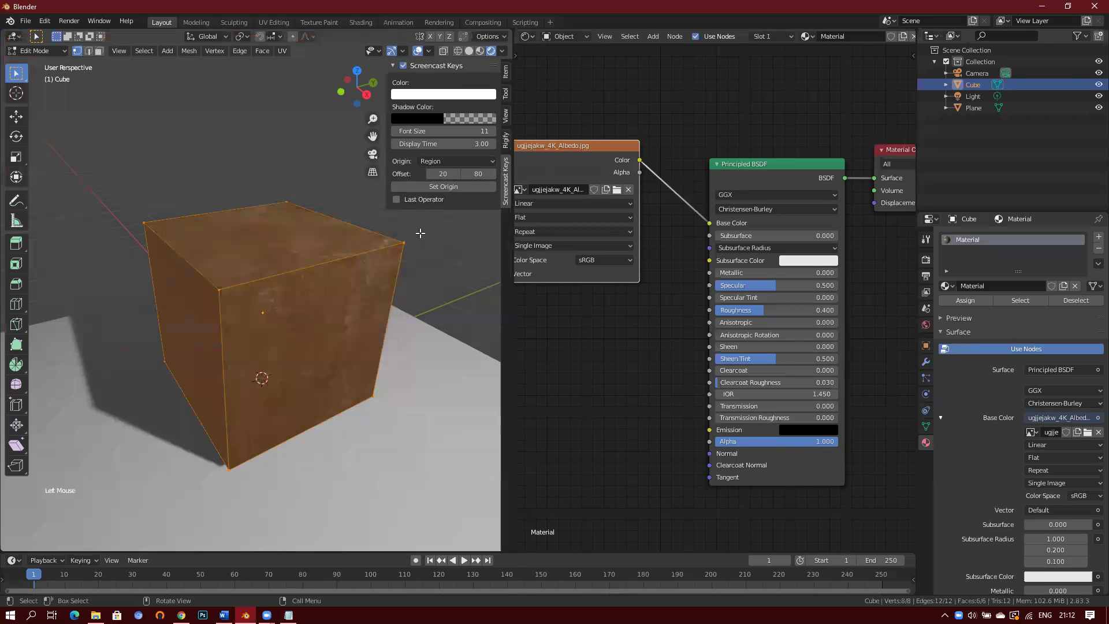
Set the Screencast Keys font size to 45 and hide the 3D viewport's sidebar
drag(440, 131, 485, 131)
click(432, 254)
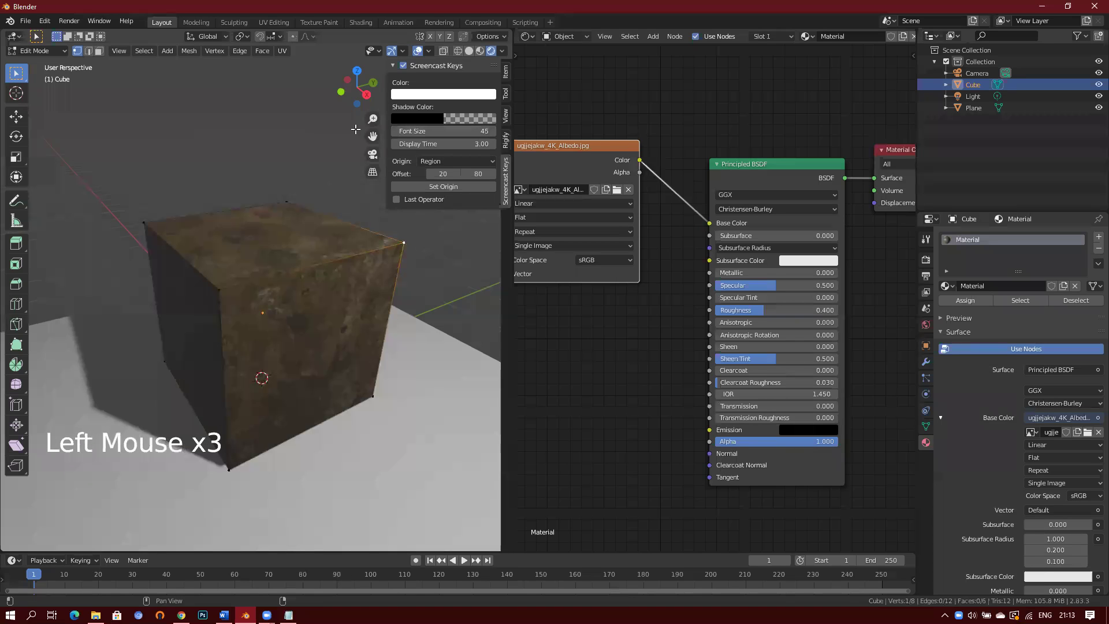
key(n)
middle_drag(404, 278, 418, 251)
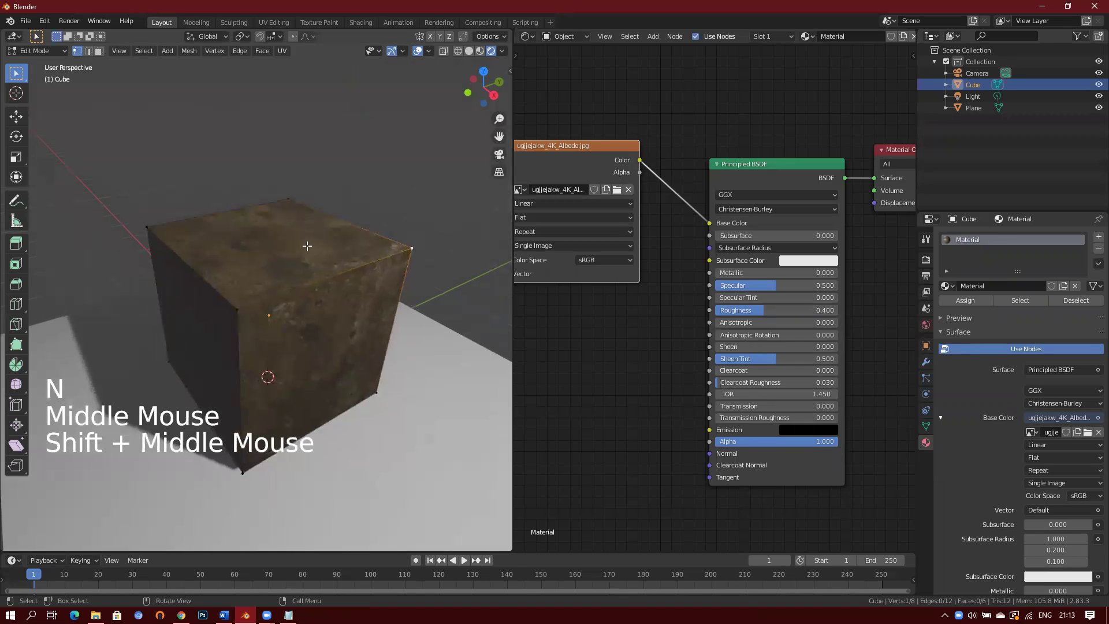
Select the cube's whole mesh and UV unwrap it with the standard Unwrap method
key(a)
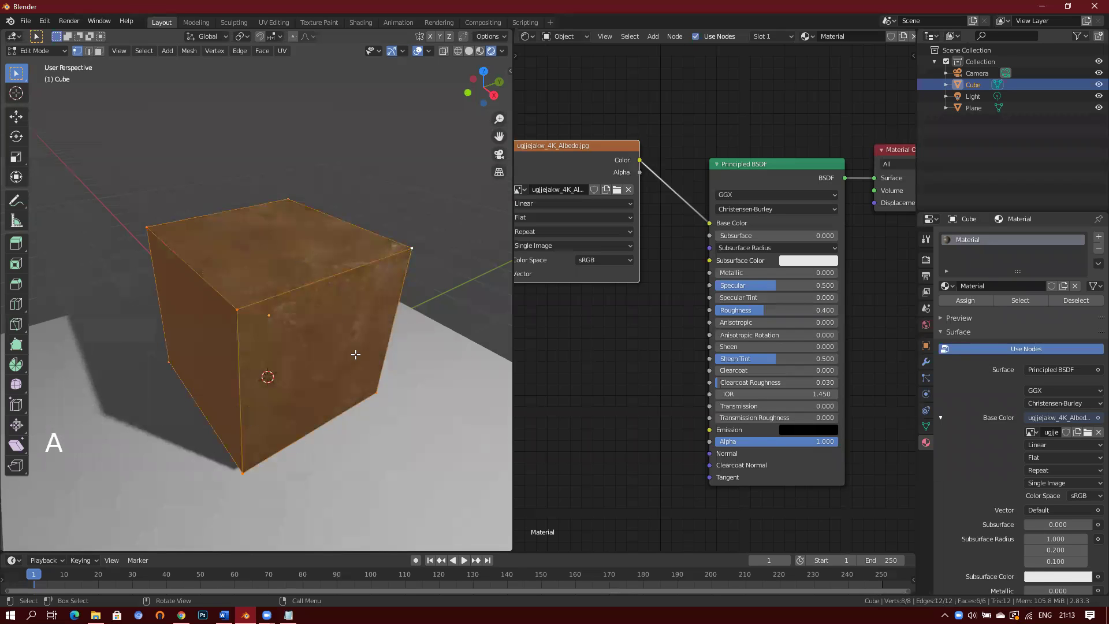
key(u)
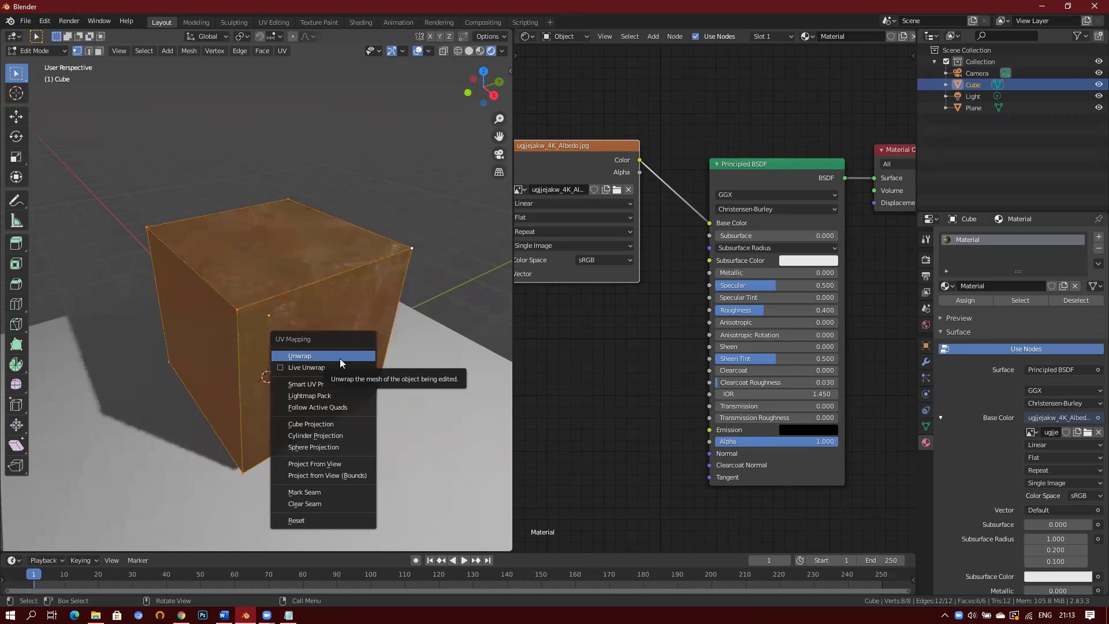
click(341, 360)
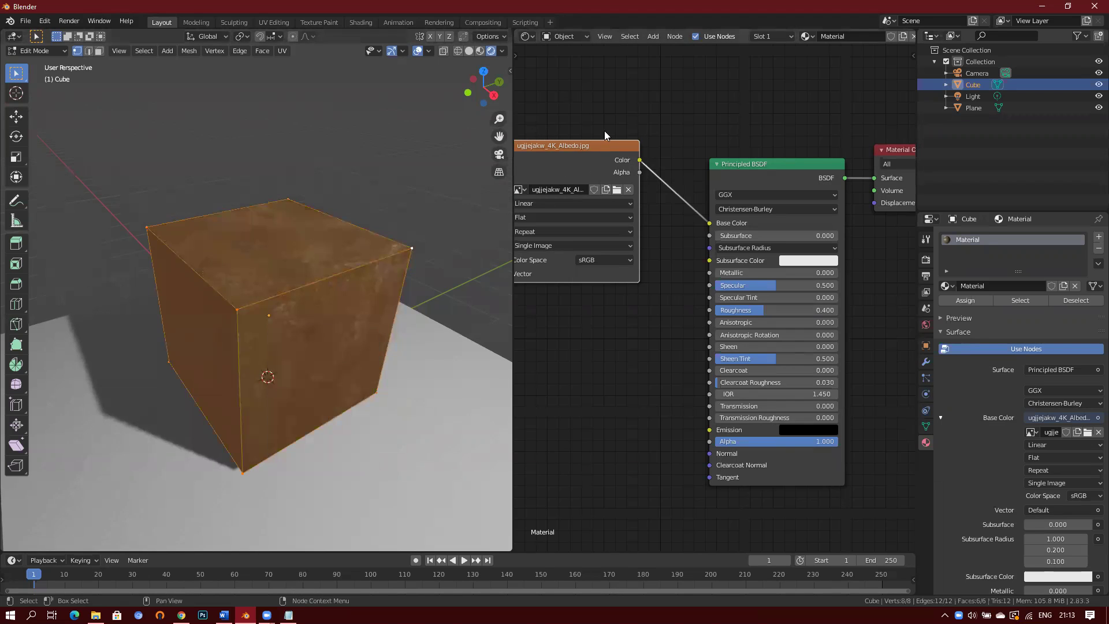
Change the Shader Editor area to the UV Editor and show the cube's full UV layout over the albedo texture
click(533, 39)
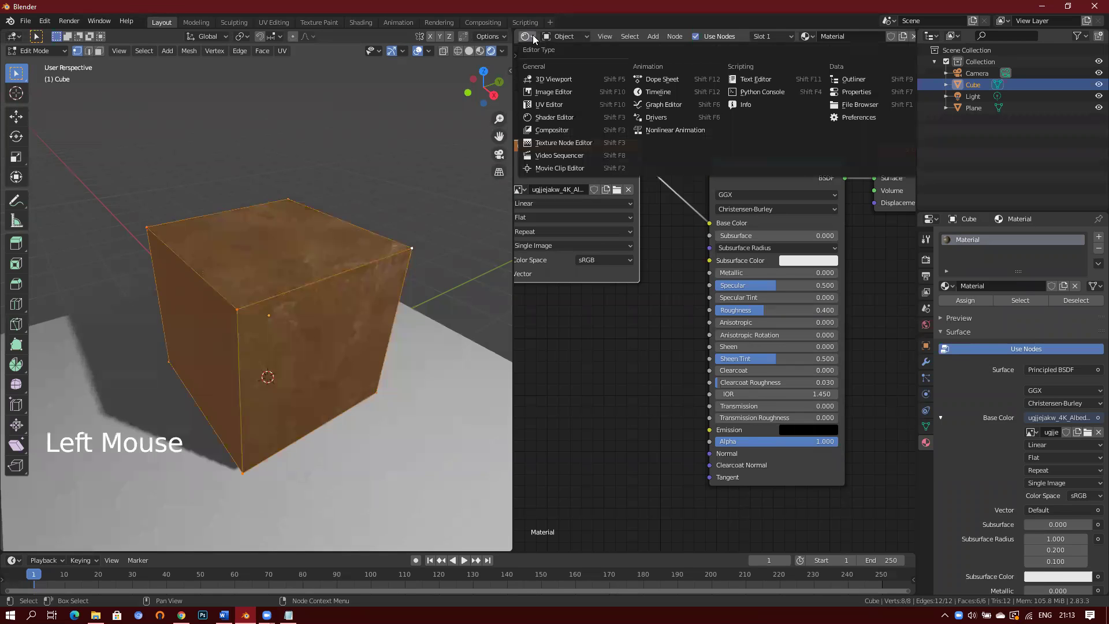
click(573, 104)
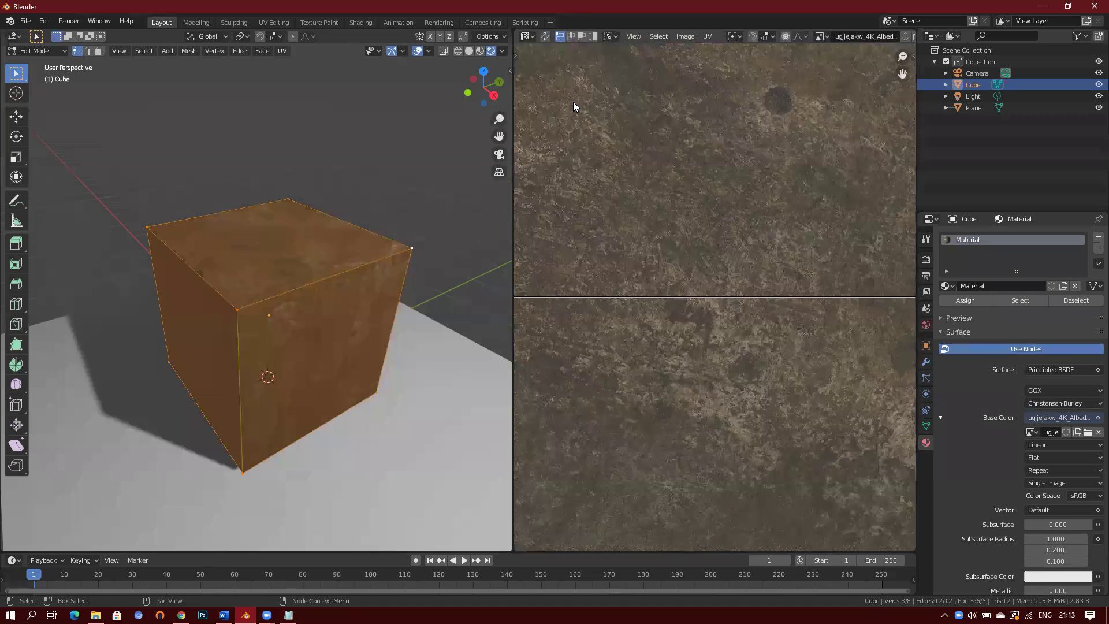
scroll(671, 248, down, 8)
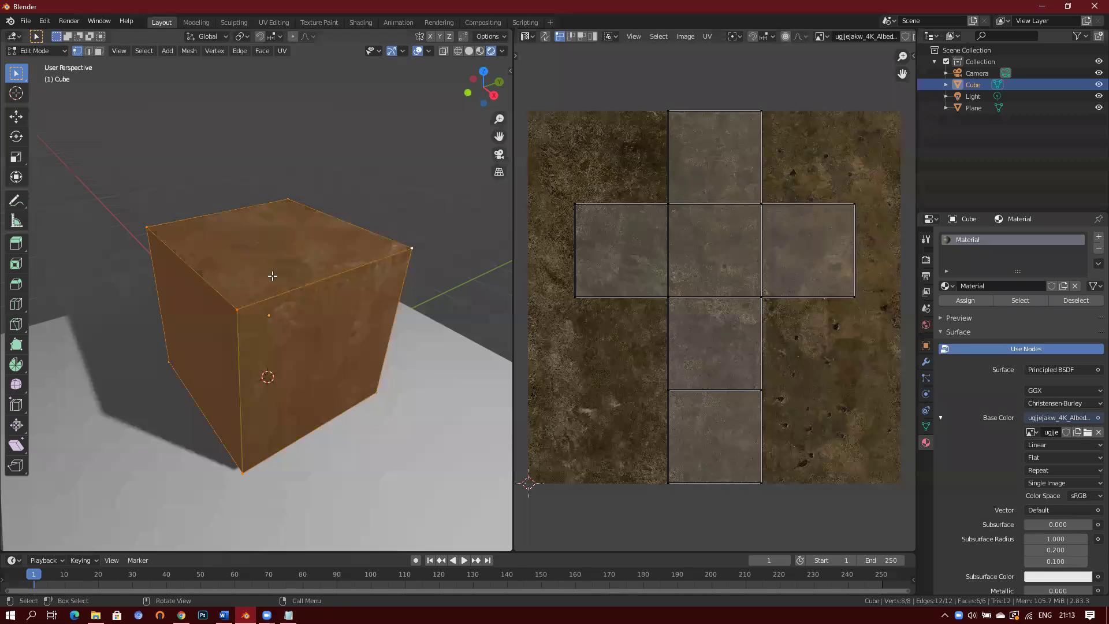
Switch to face selection and select individual cube faces to see which UV squares they correspond to
click(335, 314)
click(335, 314)
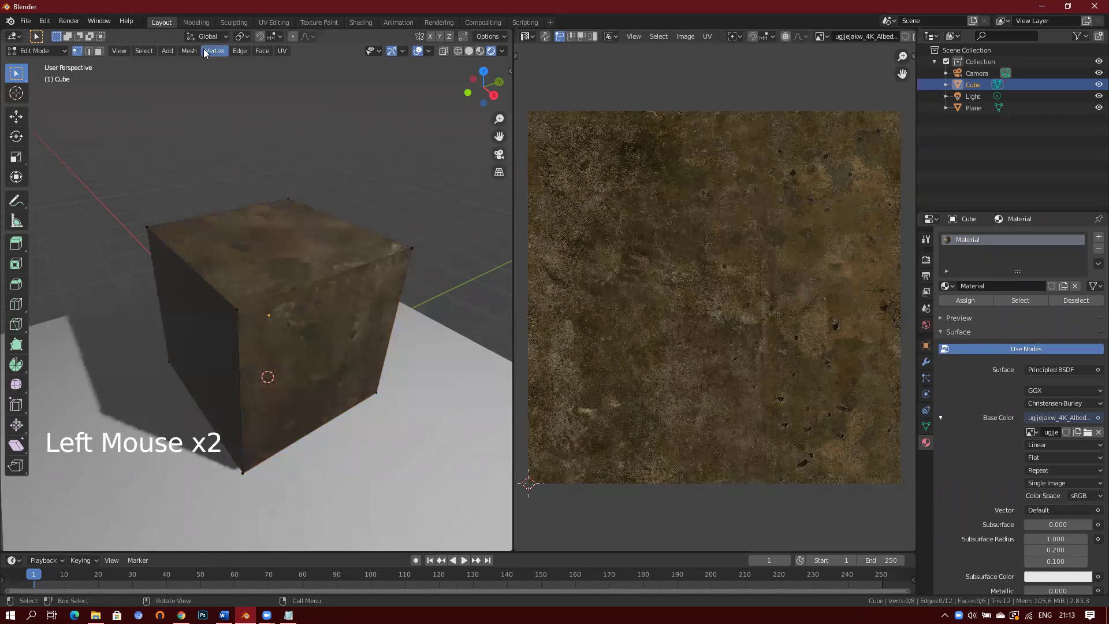
click(99, 52)
click(314, 303)
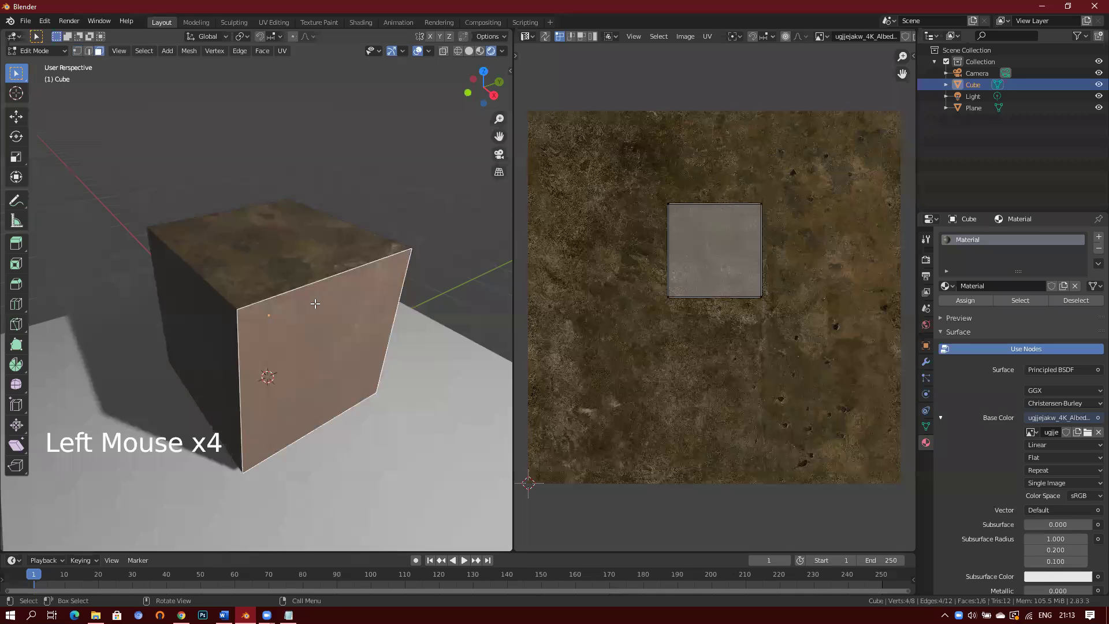
click(275, 254)
click(207, 325)
mouse_move(354, 322)
middle_down()
mouse_move(265, 317)
mouse_move(356, 300)
mouse_move(365, 312)
middle_up()
click(301, 309)
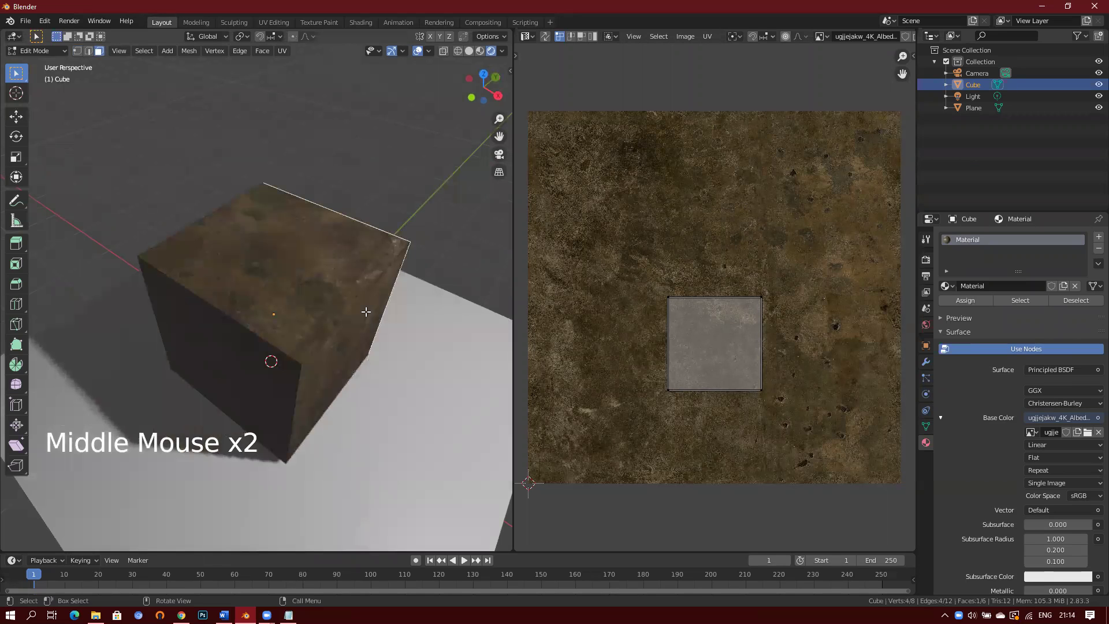
Select all the cube's faces and unwrap them with Smart UV Project, using an angle limit of 66 and an island margin of 0
key(a)
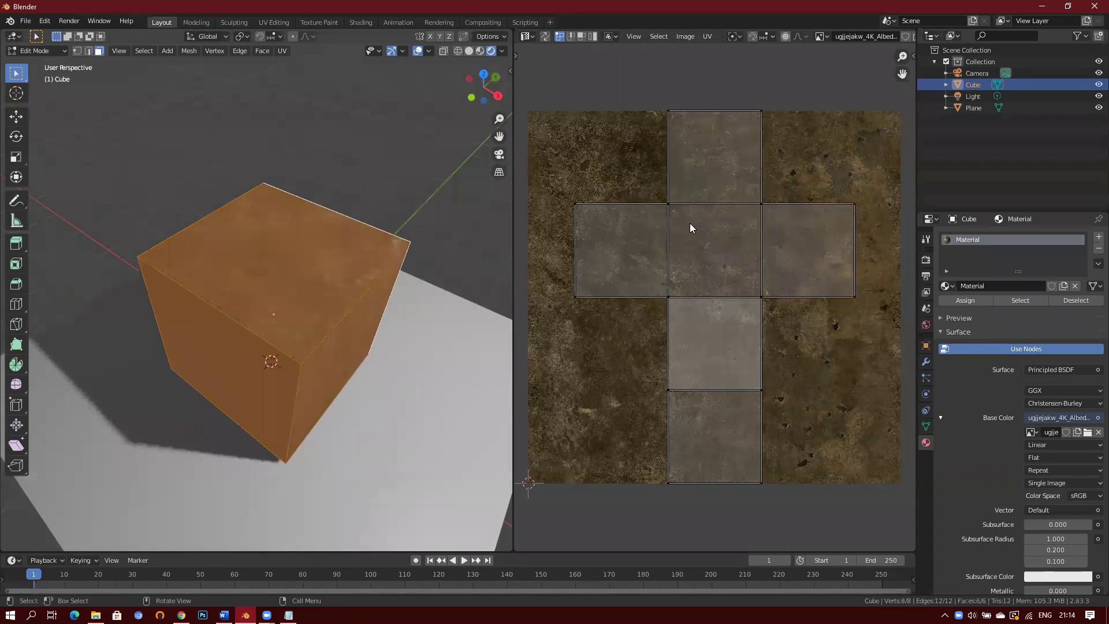
middle_drag(364, 329, 344, 300)
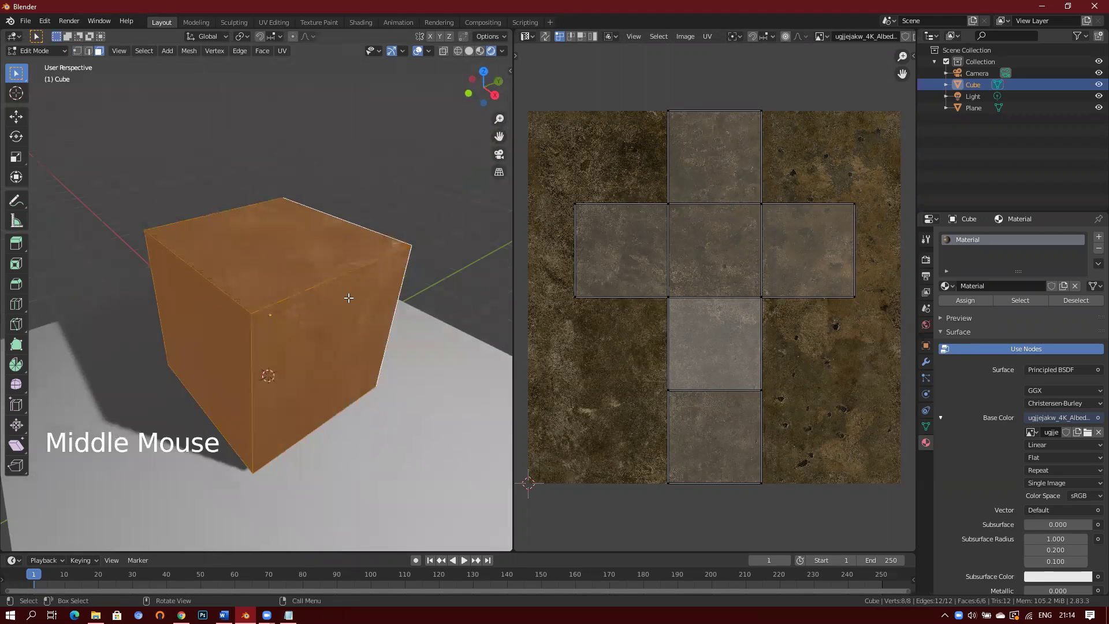
key(u)
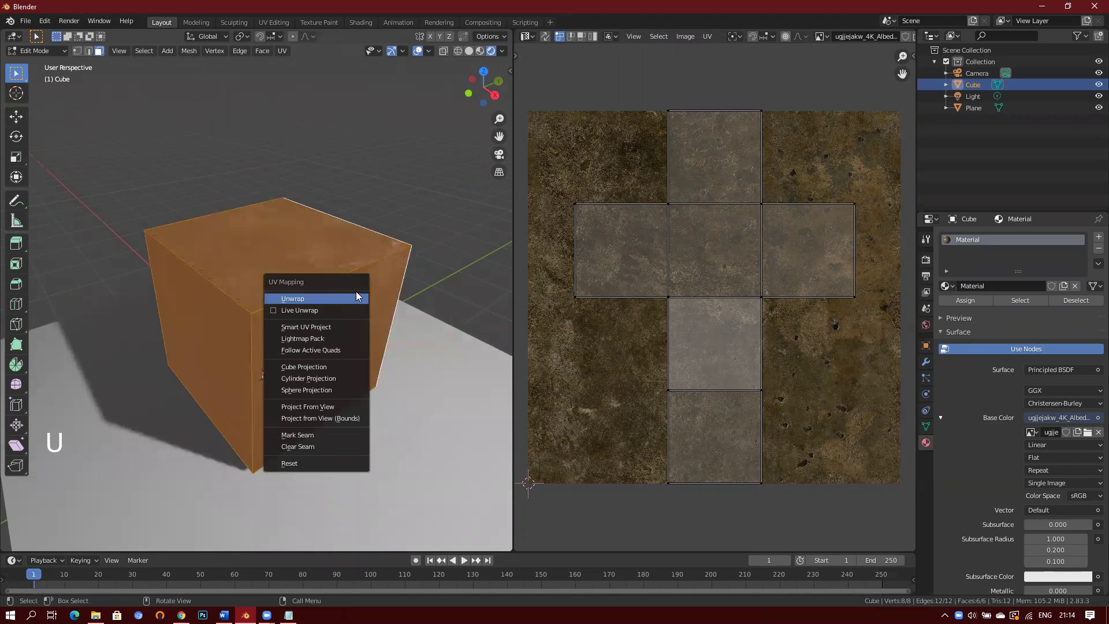
click(329, 327)
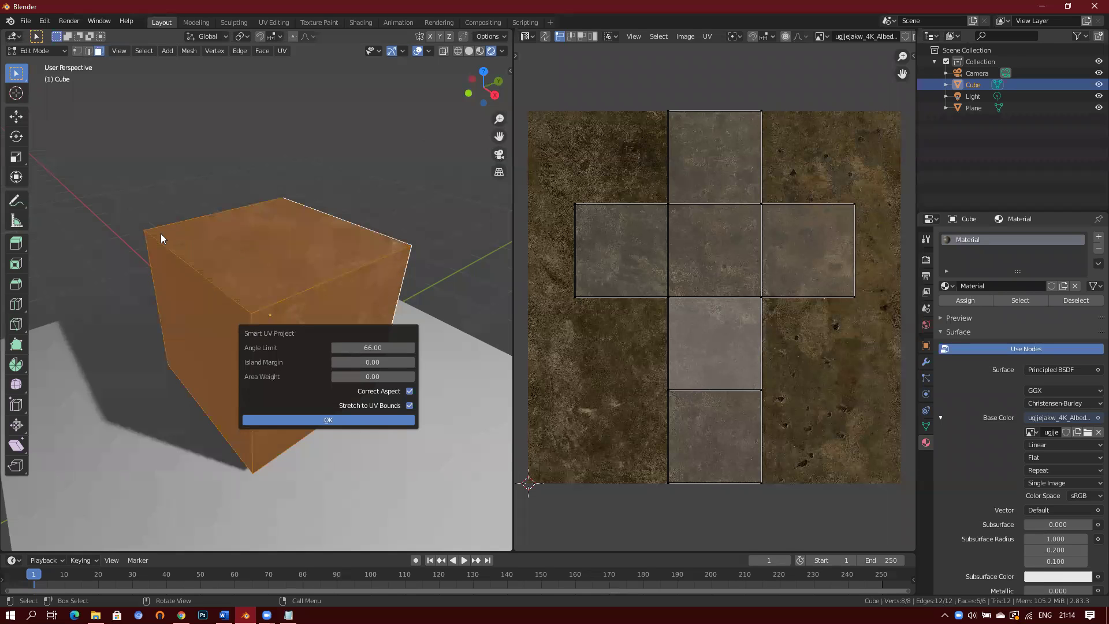
click(334, 419)
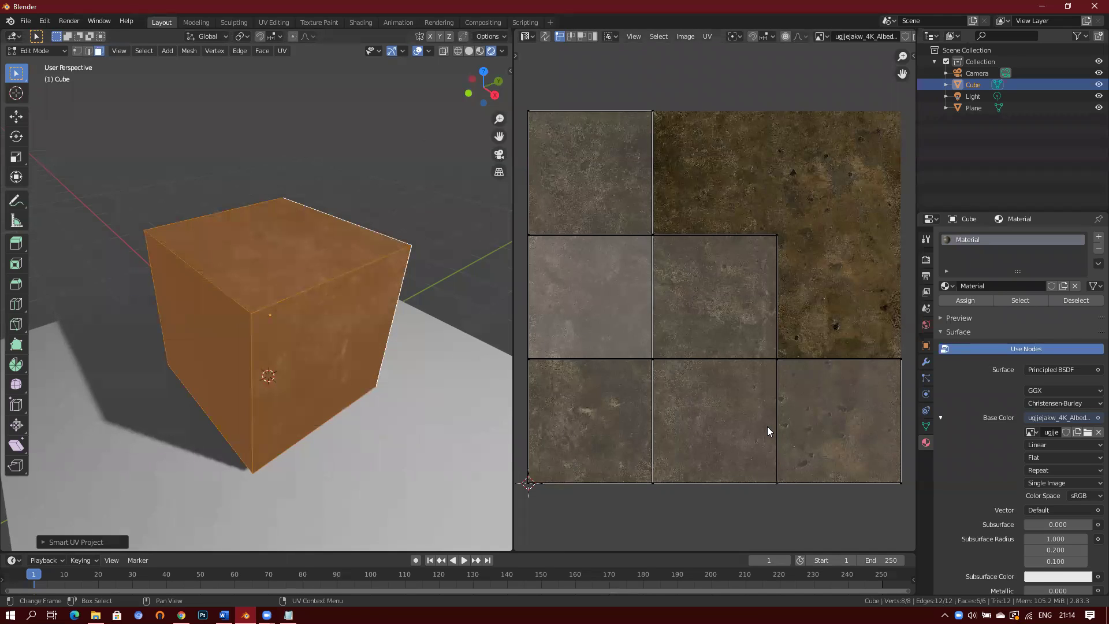
Angle the view onto the cube's corner and map all its faces with Project From View
middle_drag(467, 405, 301, 331)
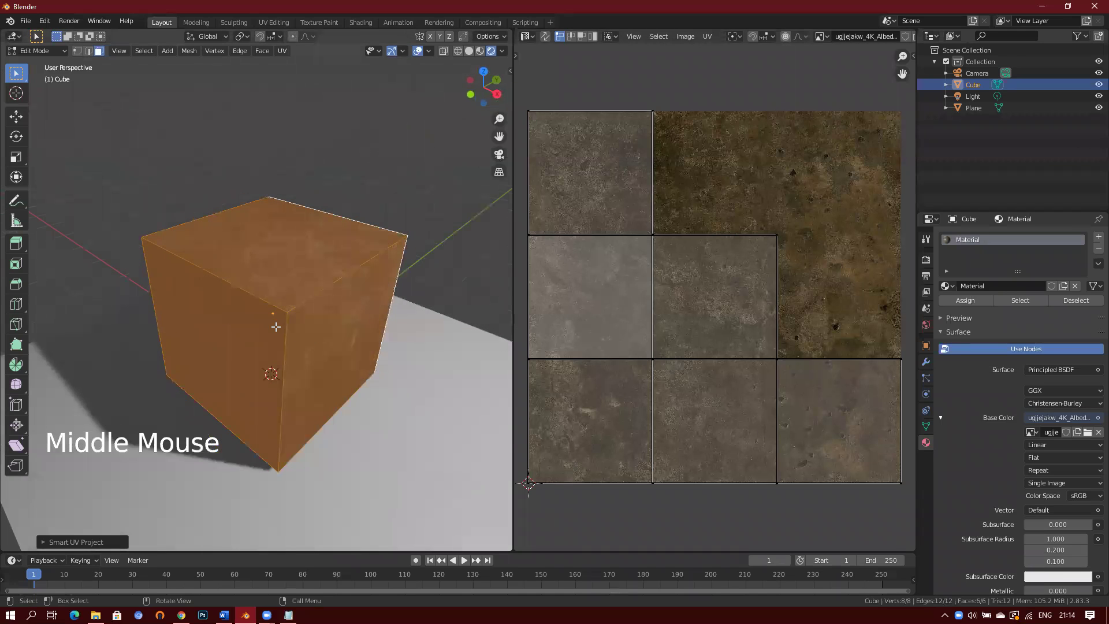
key(u)
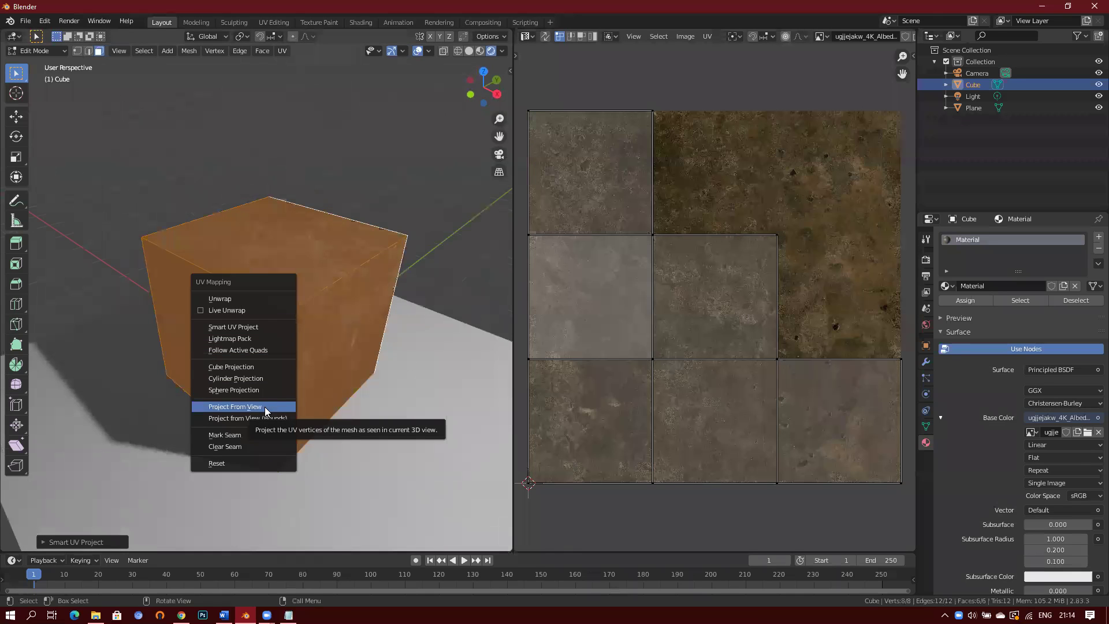
shift+middle_drag(387, 332, 383, 330)
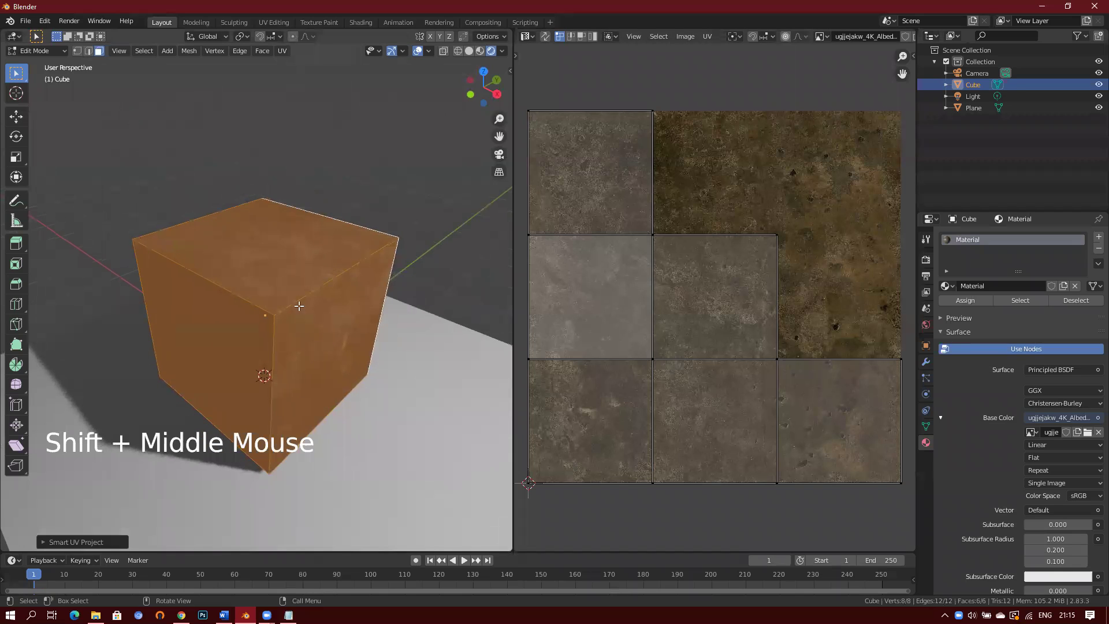
key(u)
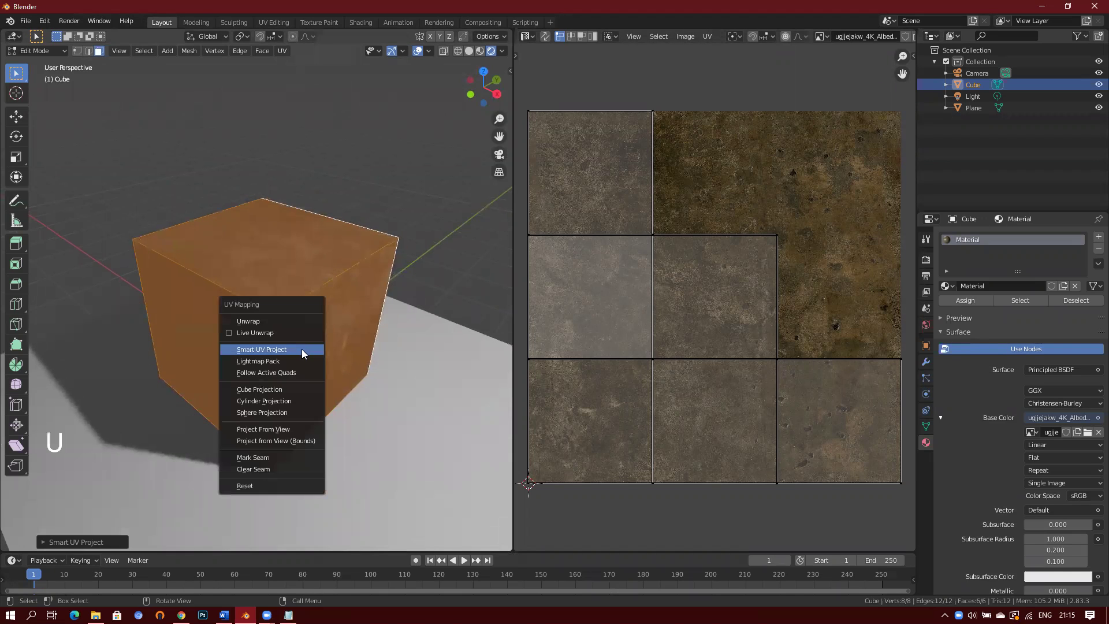
click(298, 430)
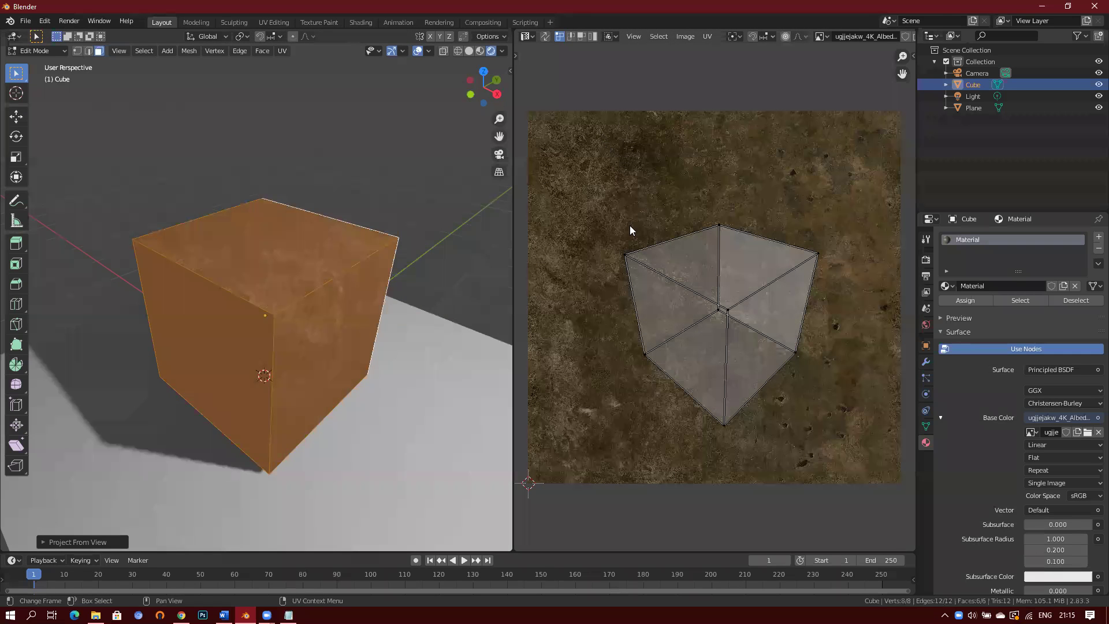
Select all the projected UVs and shift them slightly across the albedo texture
click(617, 206)
drag(603, 194, 825, 430)
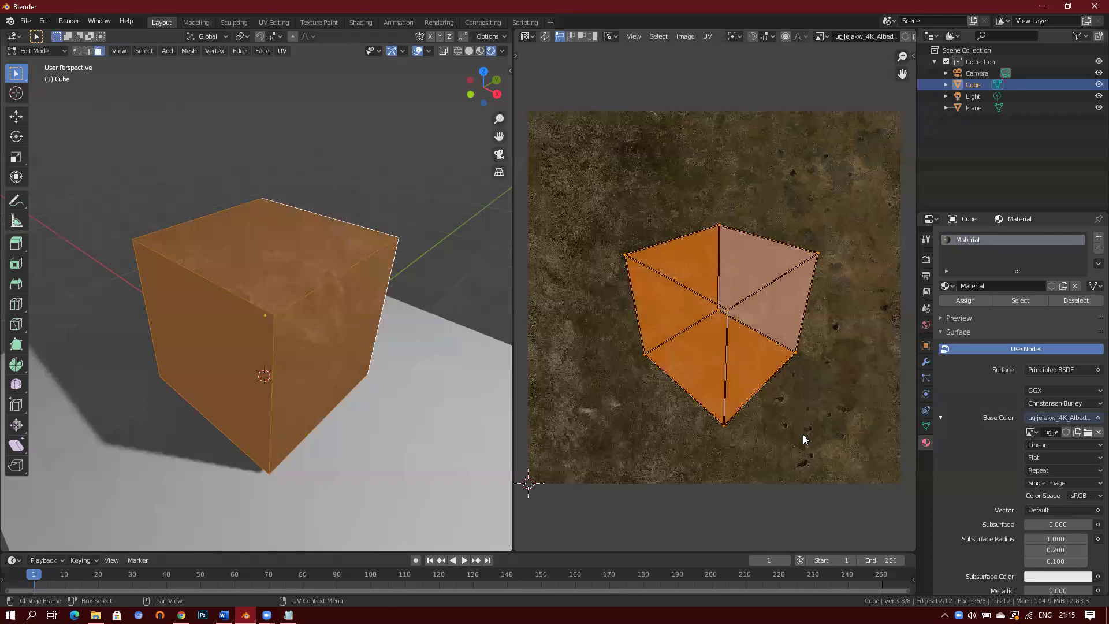
key(g)
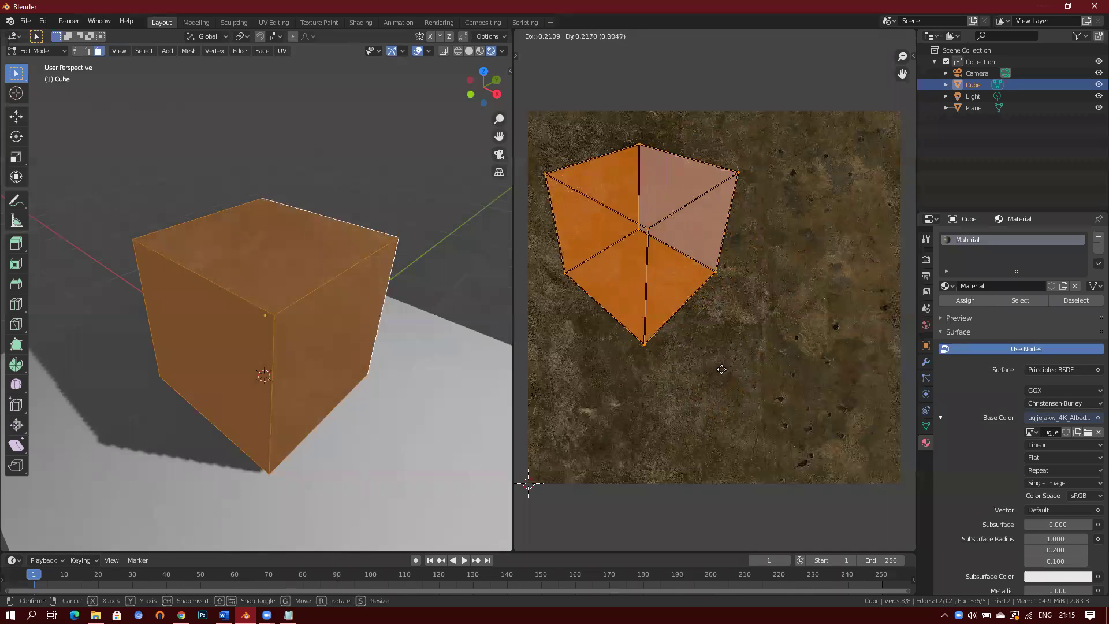
click(797, 423)
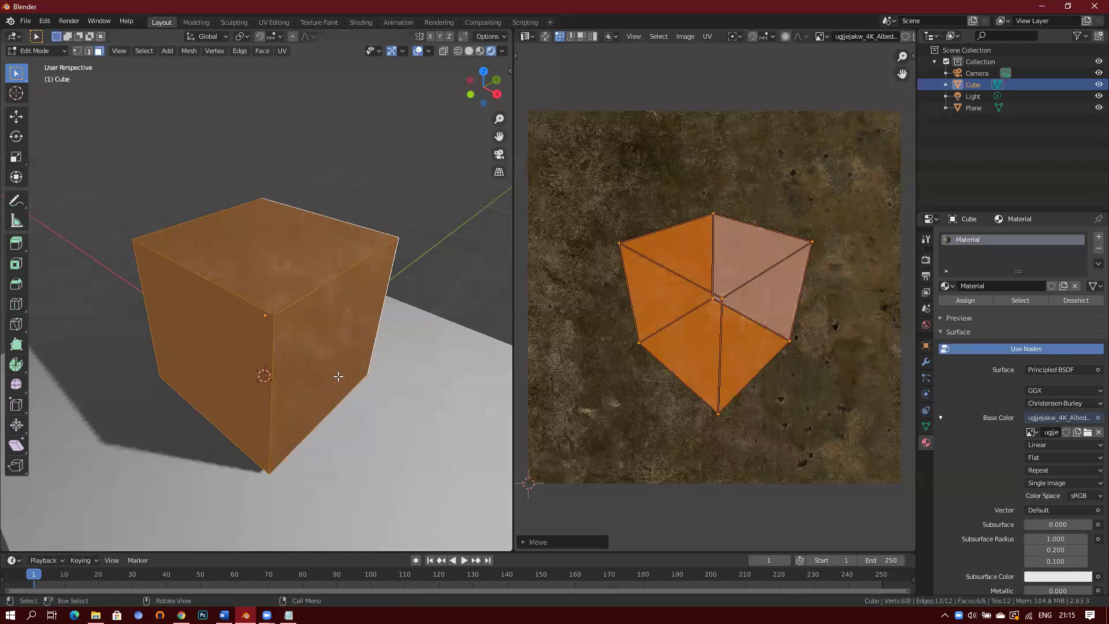
Return the cube to Object Mode and change the UV Editor area back to the Shader Editor
key(Tab)
middle_drag(369, 327, 341, 308)
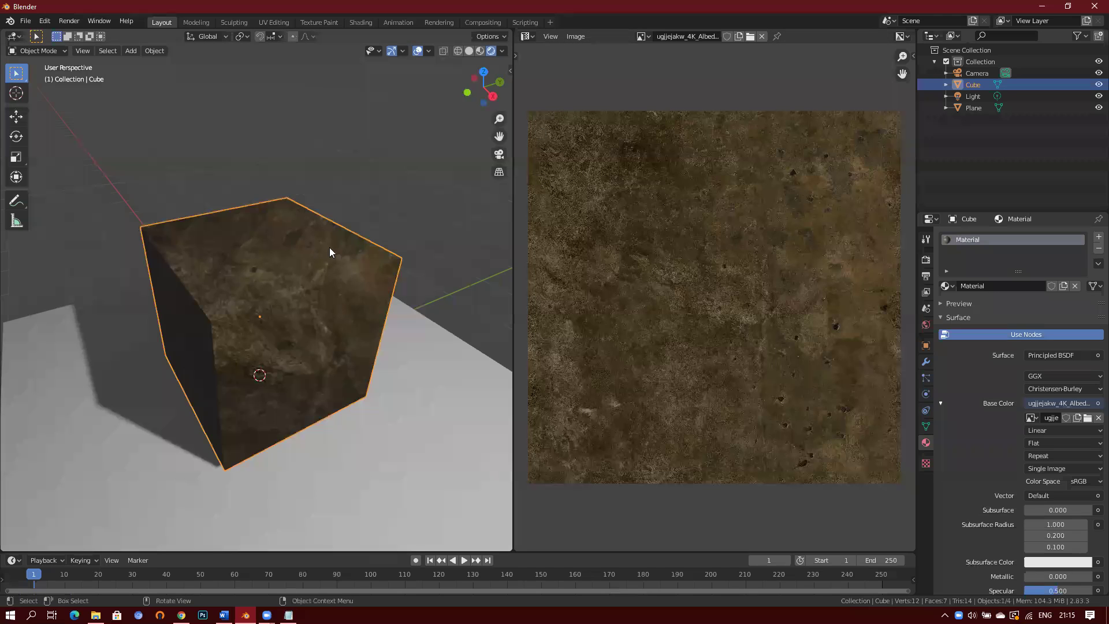
click(529, 37)
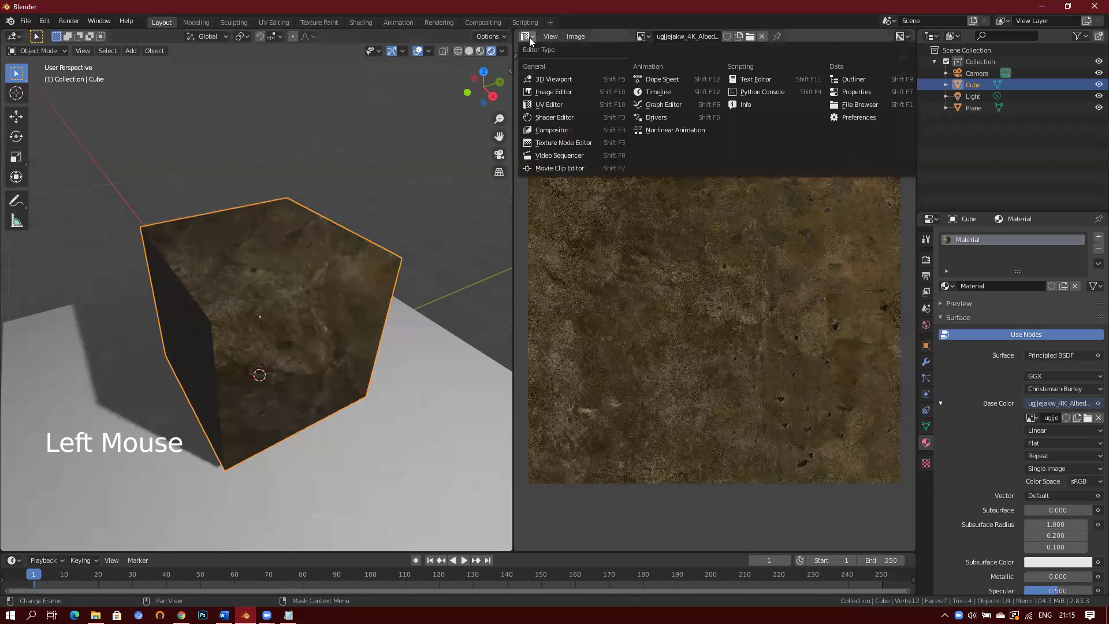
click(567, 116)
Rearrange the albedo texture, Principled BSDF and Material Output nodes higher up to free space below the albedo node
scroll(648, 303, down, 5)
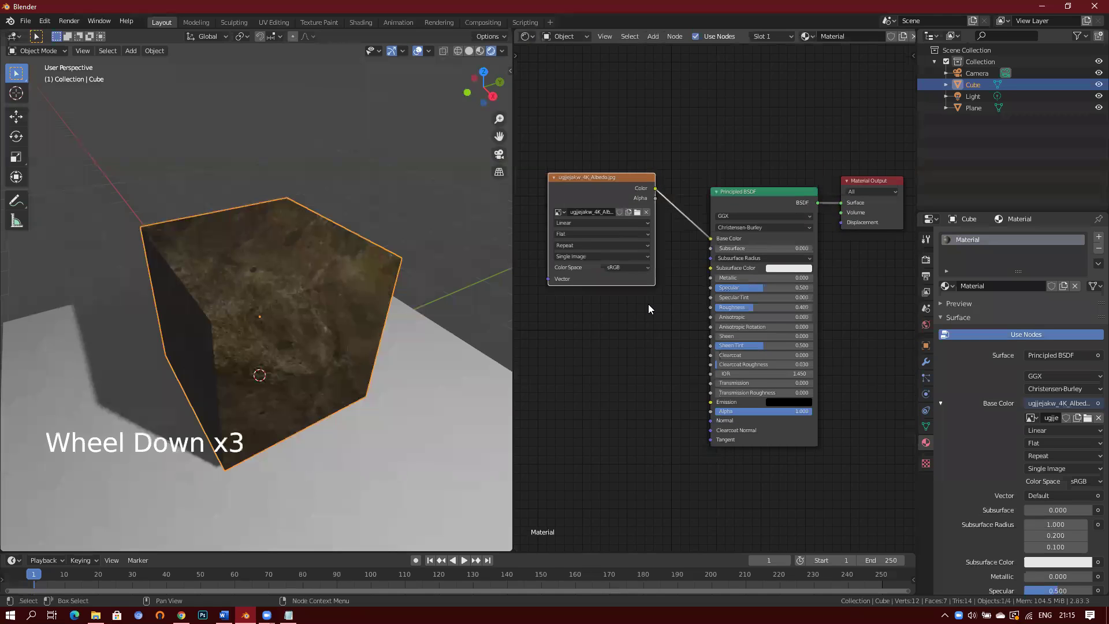
drag(620, 199, 615, 179)
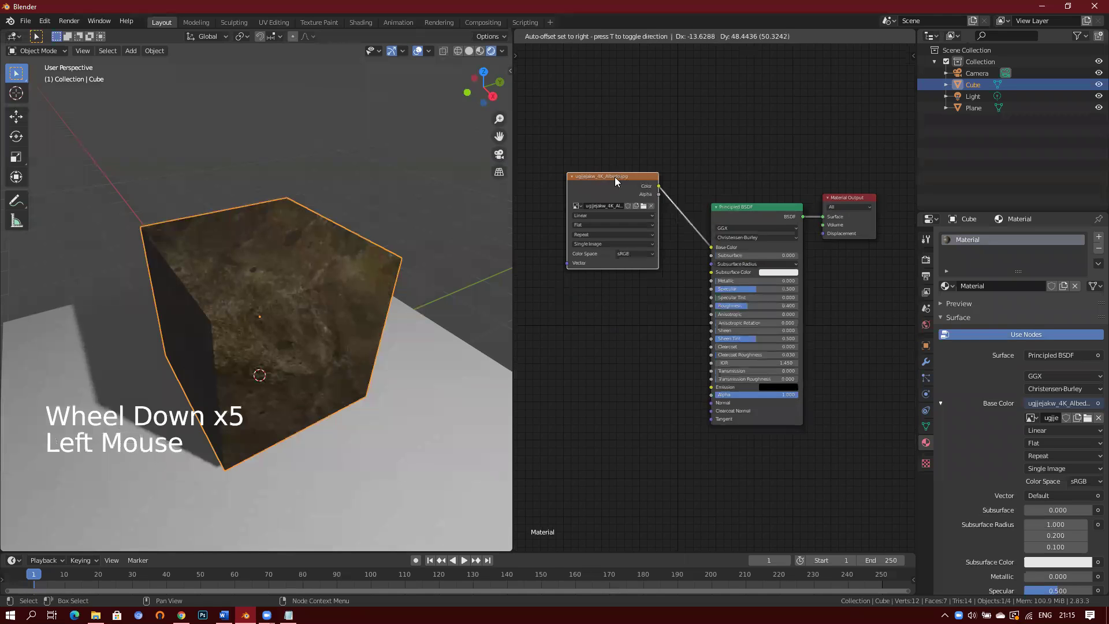
drag(747, 206, 750, 171)
drag(841, 199, 861, 173)
drag(633, 180, 632, 158)
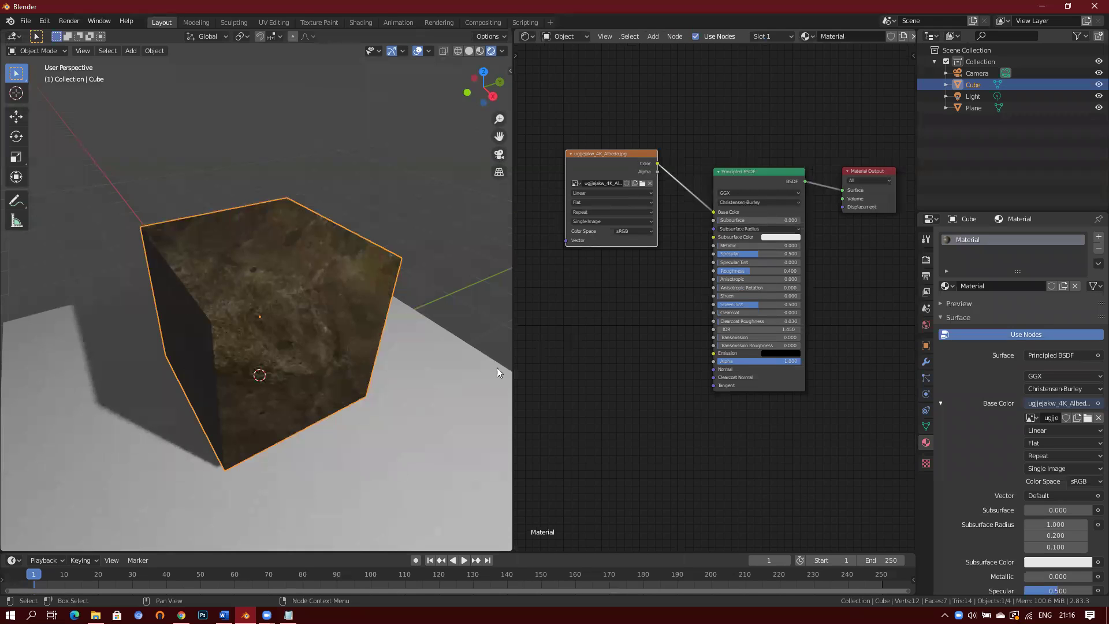
Open the concrete_dirty_ugjjejakw folder in File Explorer and try to bring ugjjejakw_4K_Roughness.jpg into the node graph
click(95, 614)
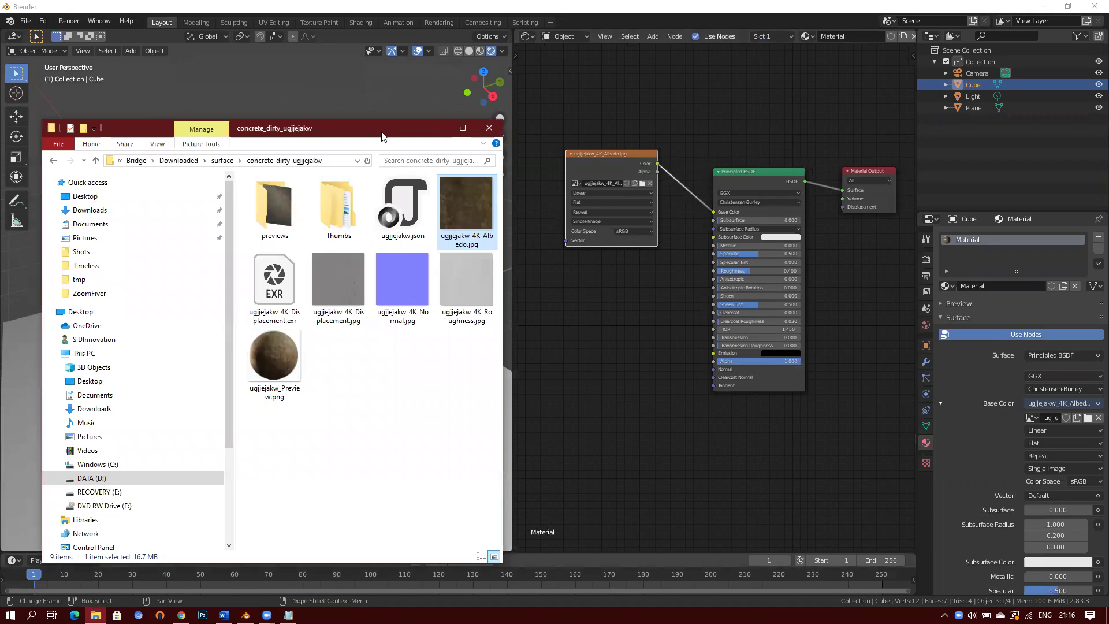
drag(382, 136, 302, 174)
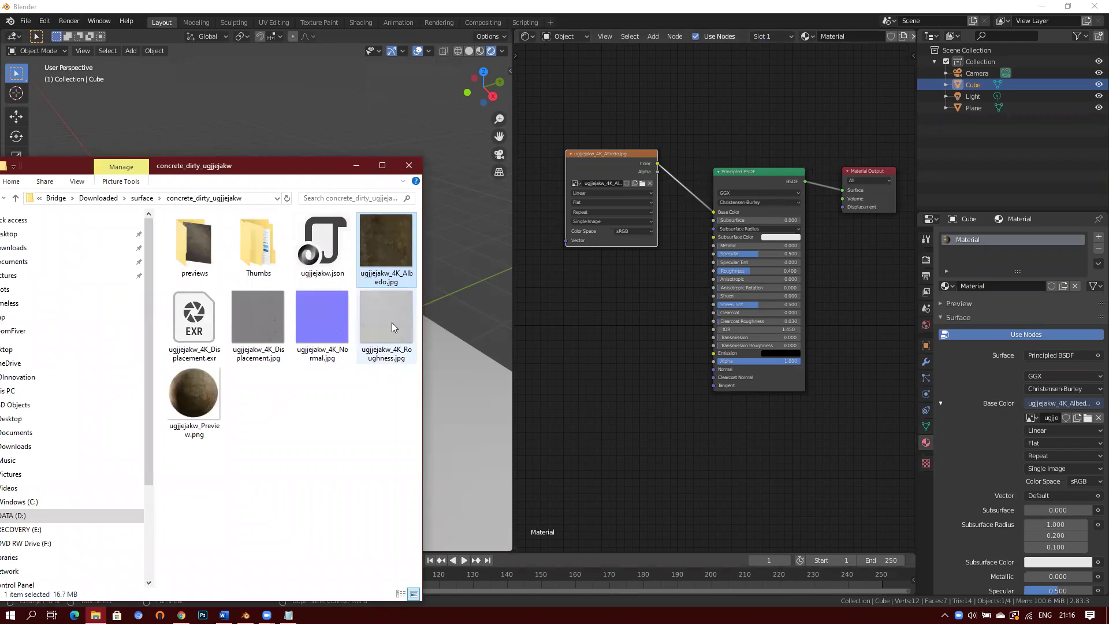
drag(391, 322, 626, 353)
drag(590, 287, 590, 288)
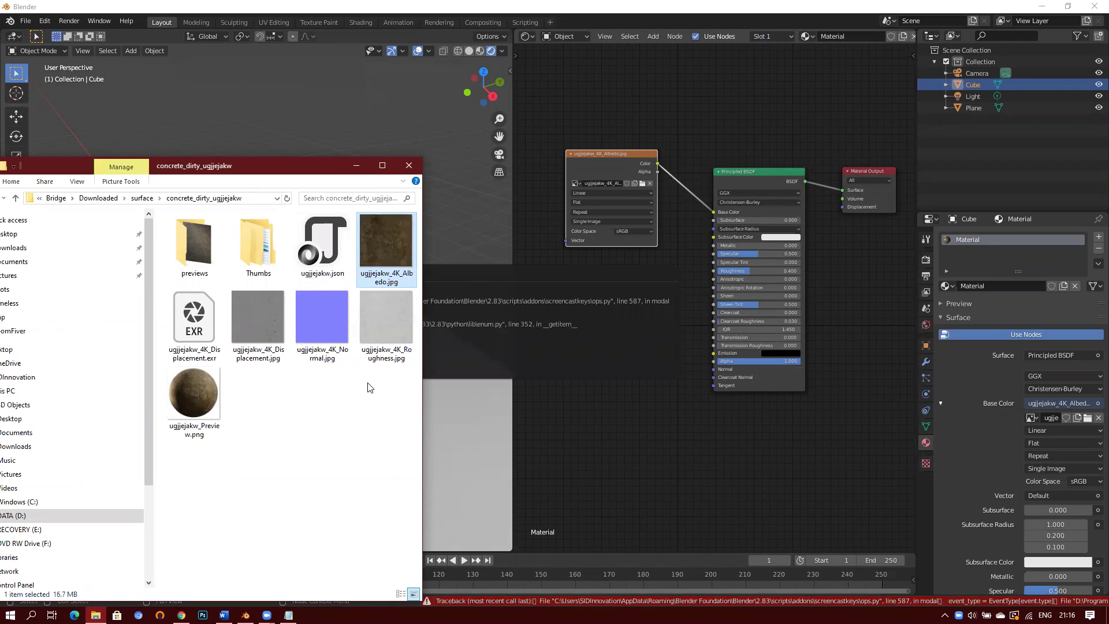
click(460, 427)
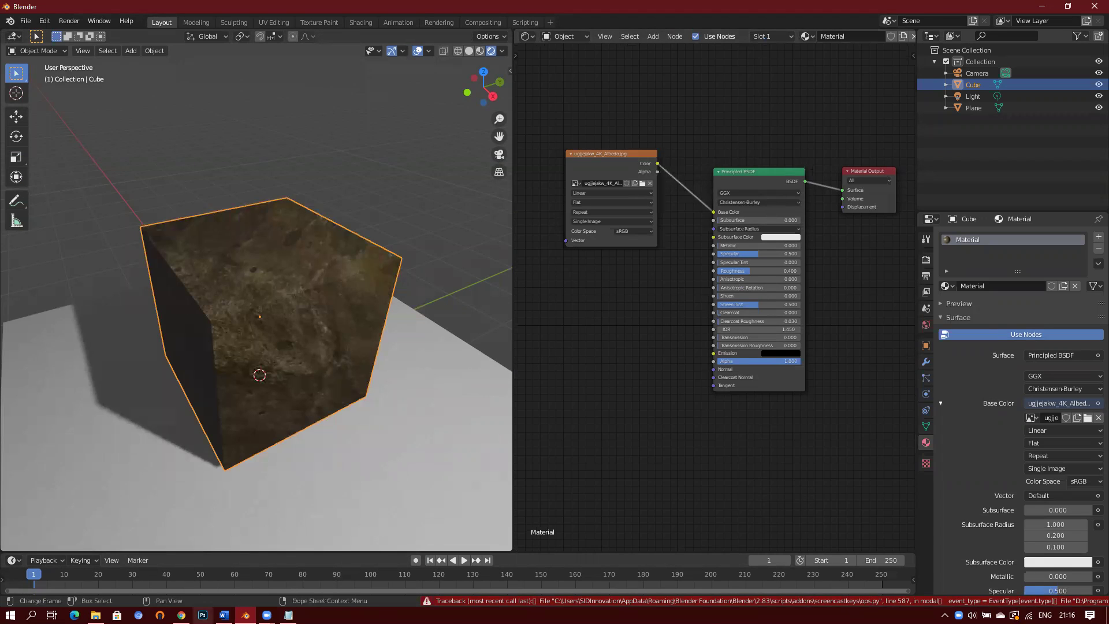
Add ugjjejakw_4K_Roughness.jpg from the File Explorer folder as an image texture node and place it below the albedo node
click(95, 615)
click(390, 321)
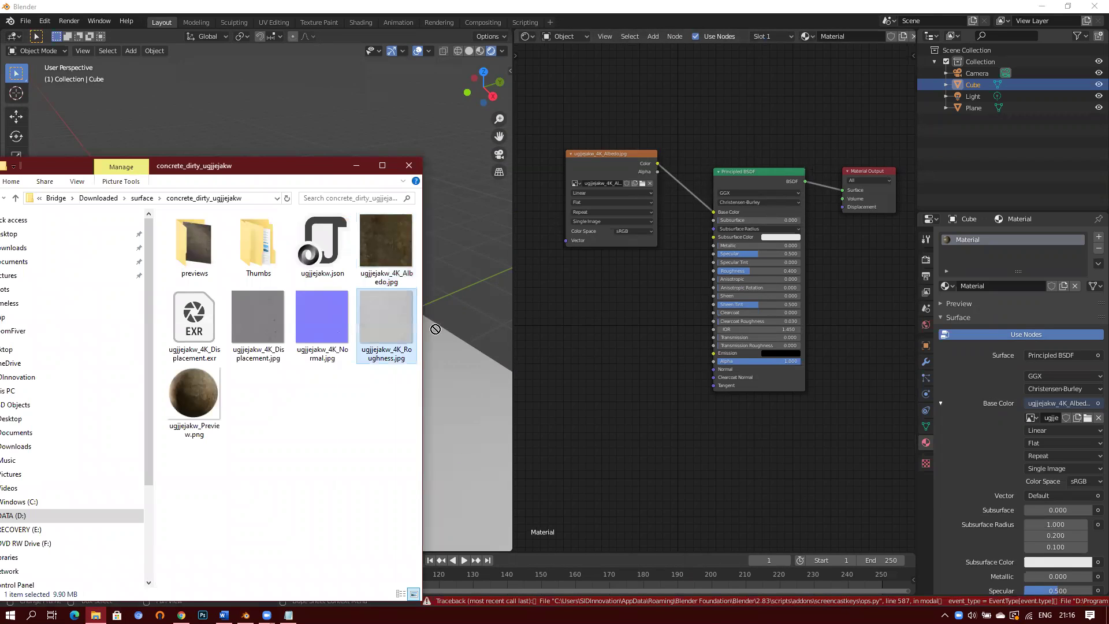
drag(647, 333, 612, 296)
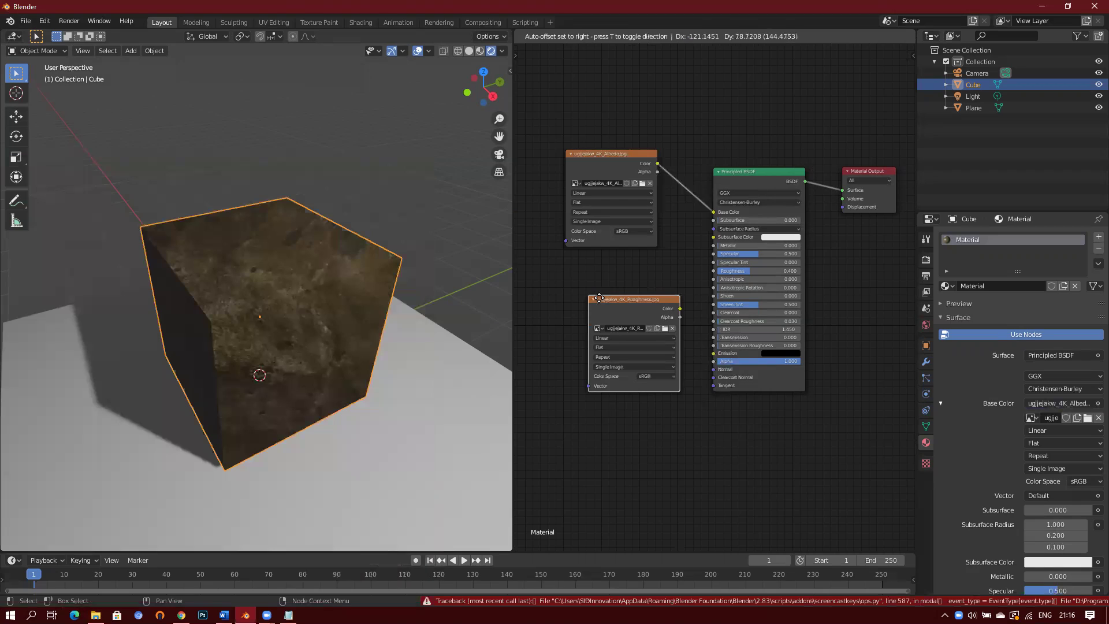
Move the roughness texture node directly below the albedo node and set its color space to Non-Color
scroll(677, 298, up, 3)
middle_drag(678, 299, 723, 249)
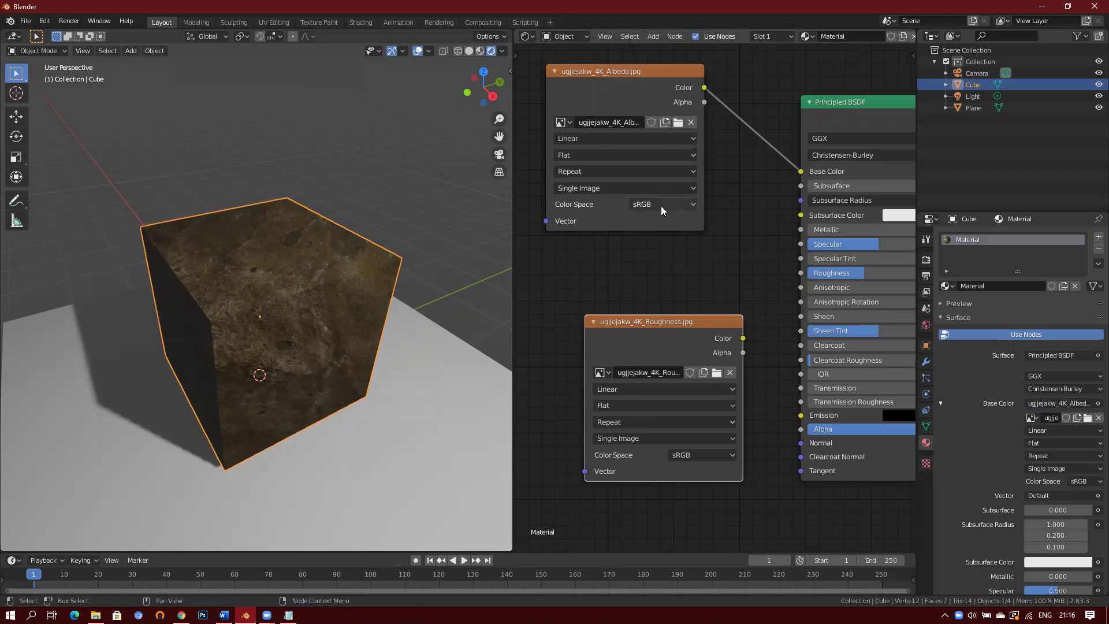
drag(643, 321, 606, 254)
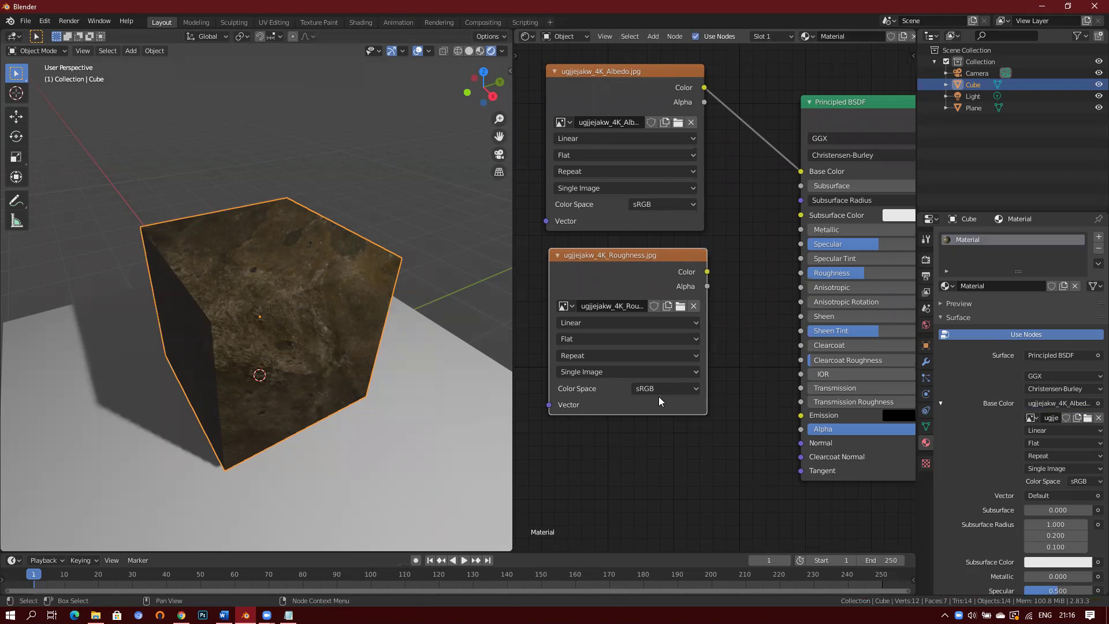
click(692, 391)
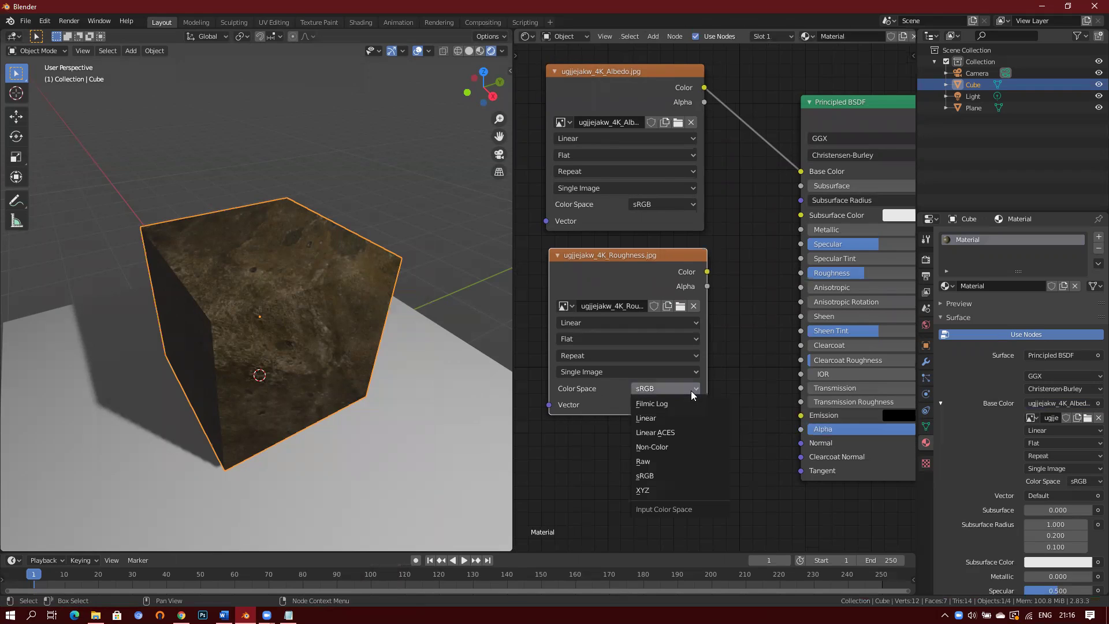
click(667, 445)
drag(649, 258, 635, 251)
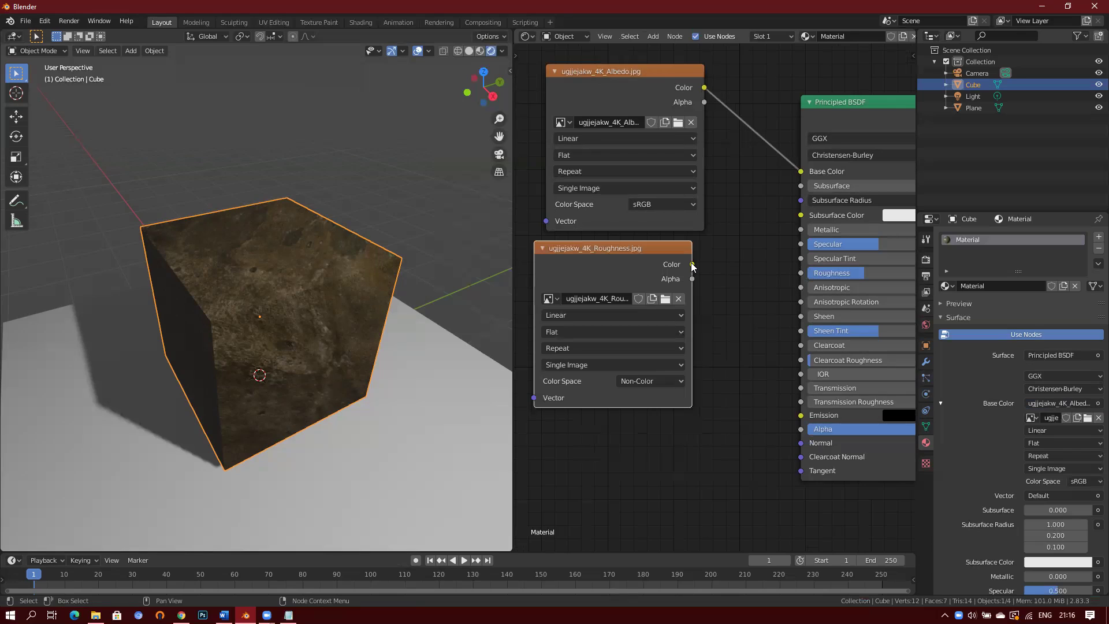
Connect the roughness texture's Color output to the Principled BSDF Roughness input, comparing the cube with and without the link
drag(692, 265, 810, 276)
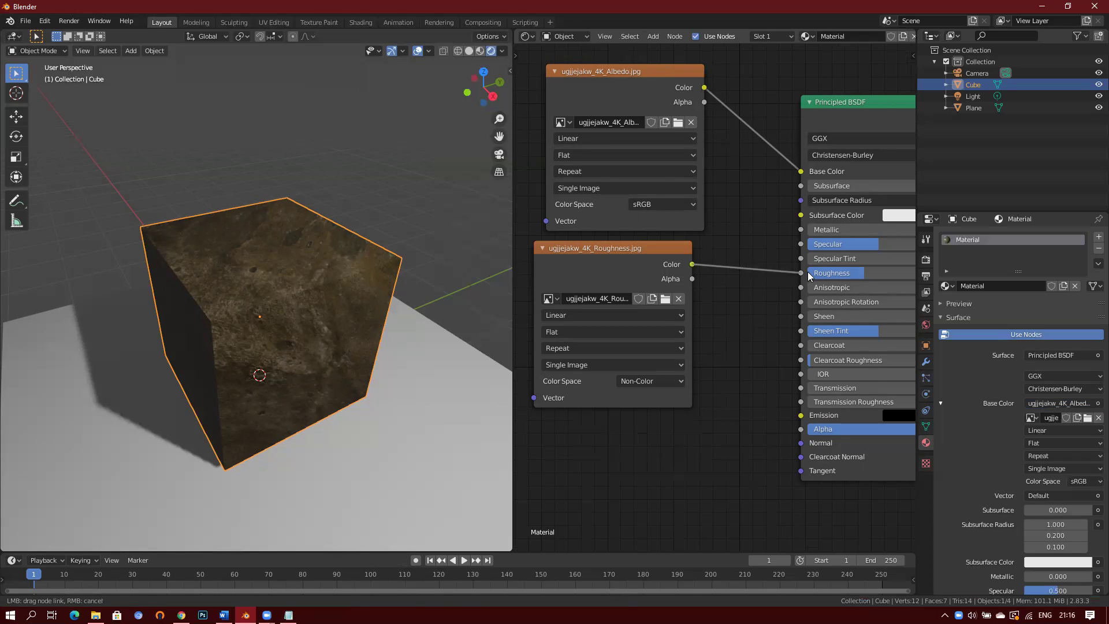
drag(809, 276, 810, 276)
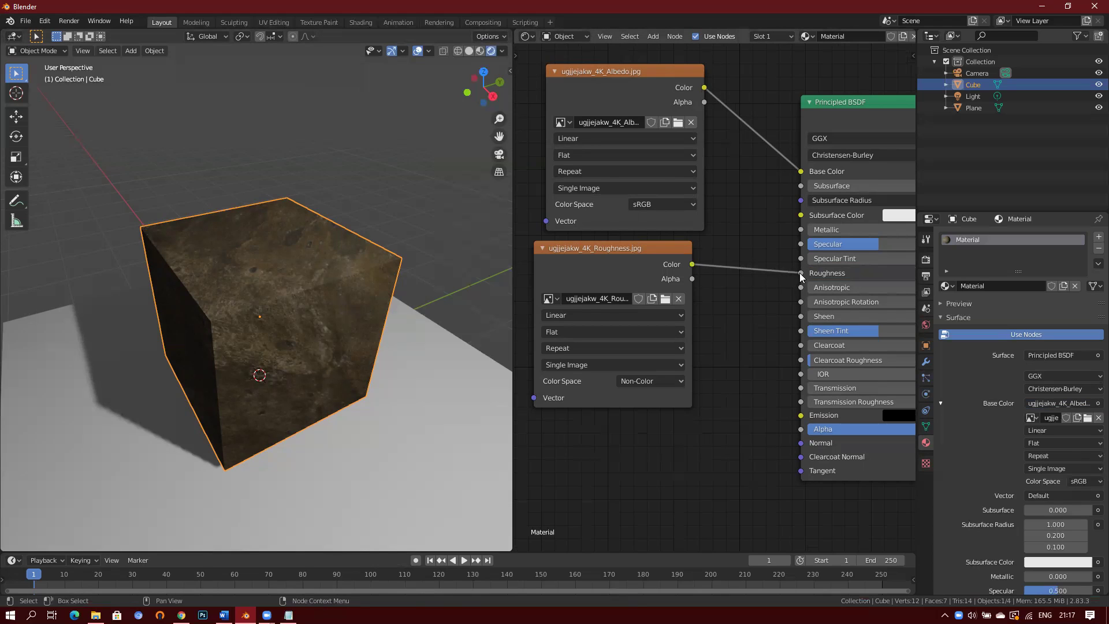
drag(800, 273, 752, 290)
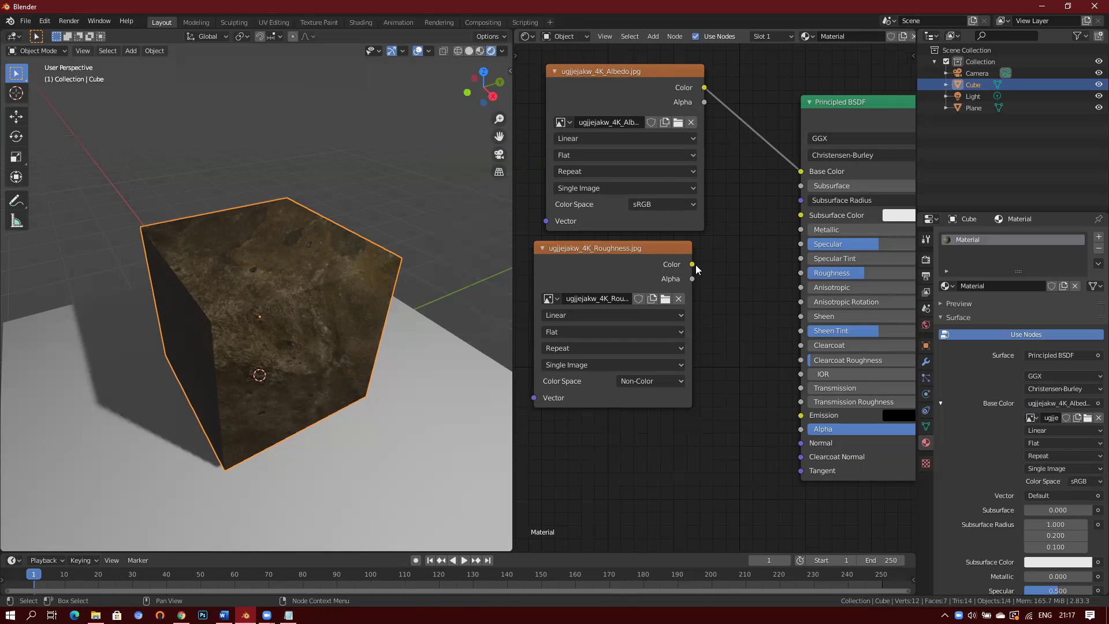
drag(693, 264, 801, 273)
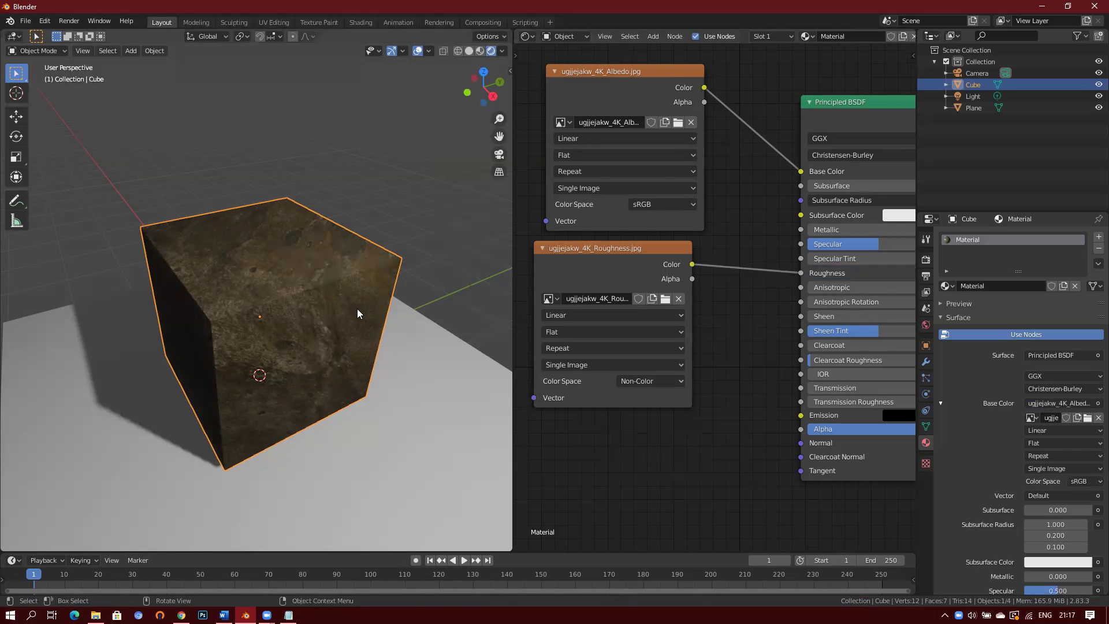
middle_drag(359, 312, 379, 284)
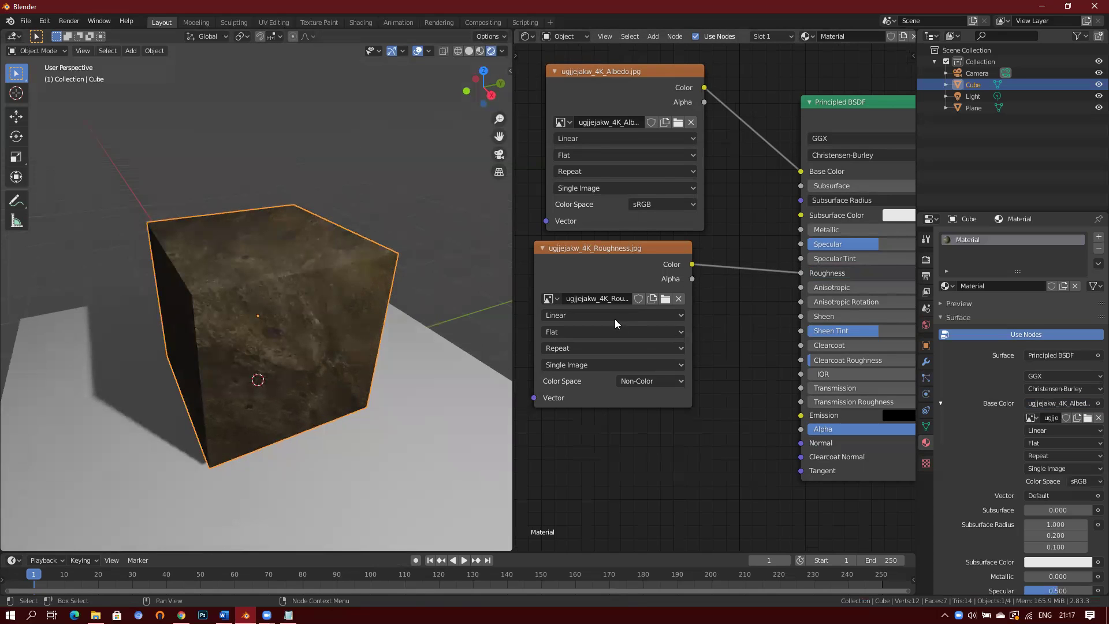
Collapse the roughness and albedo texture nodes and place the roughness node higher, close below the albedo node
click(542, 248)
drag(627, 248, 619, 143)
click(555, 71)
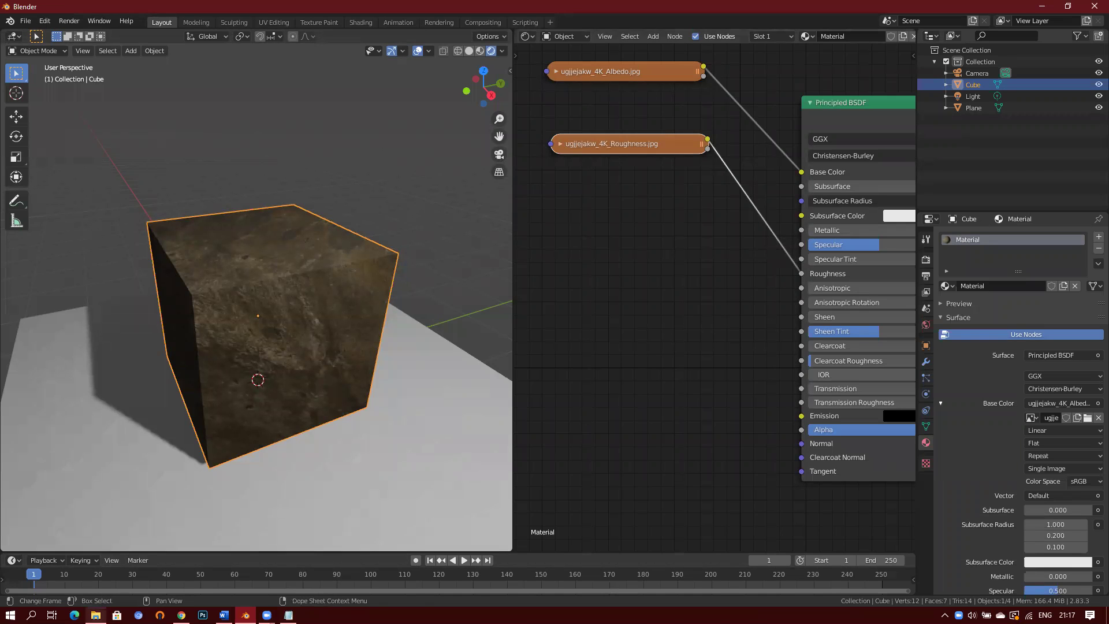
Add ugjjejakw_4K_Displacement.jpg from the File Explorer folder as an image texture node and place it below the roughness node
click(95, 614)
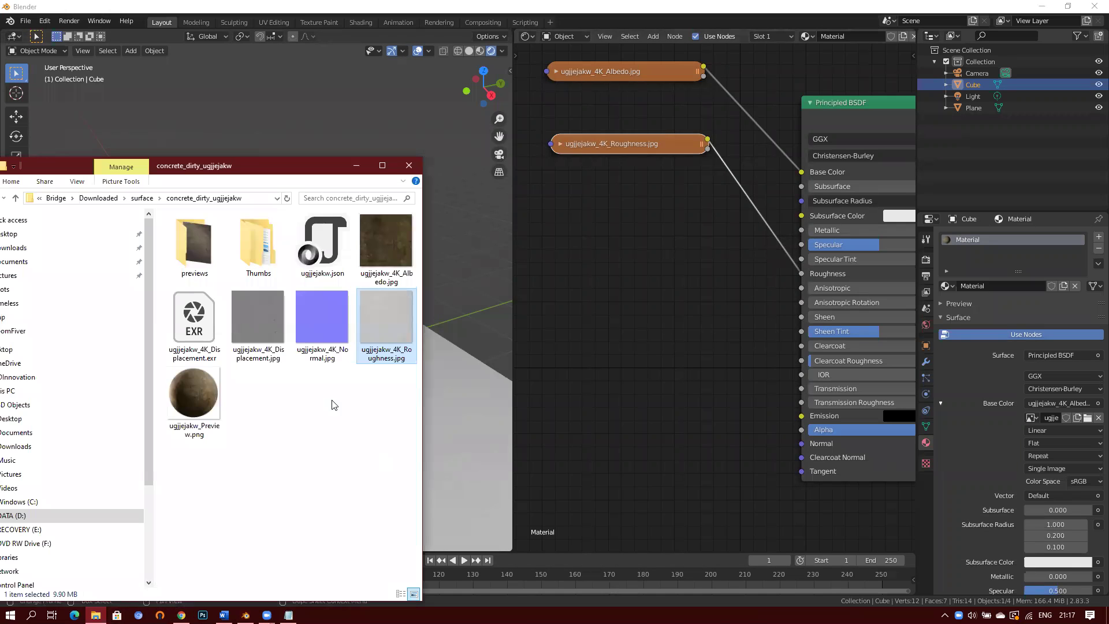
click(258, 310)
drag(262, 317, 641, 384)
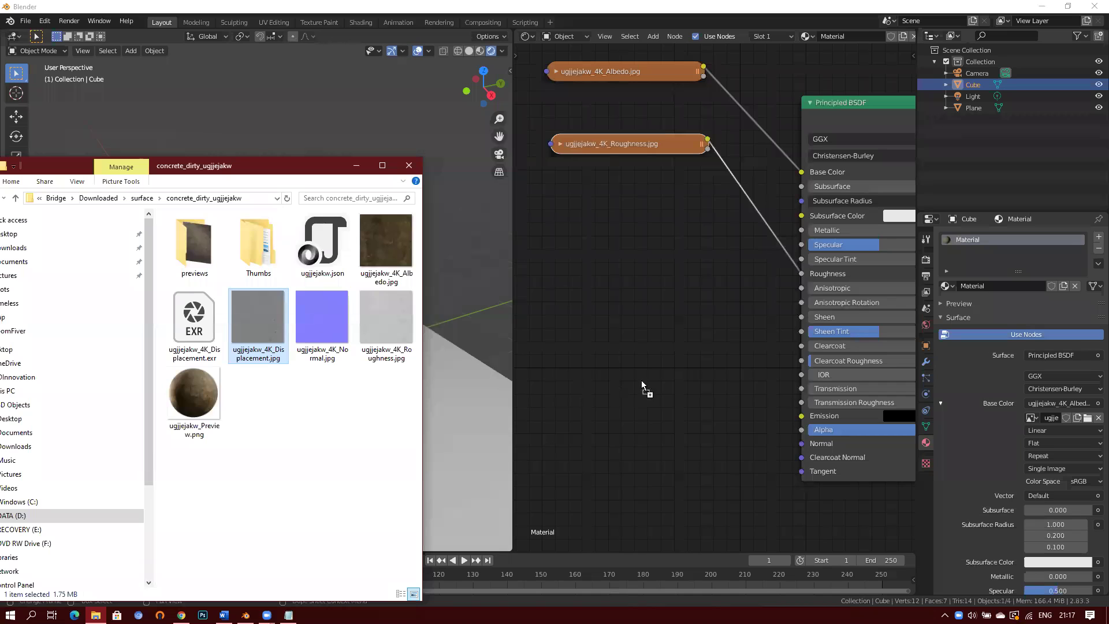
drag(629, 294, 607, 293)
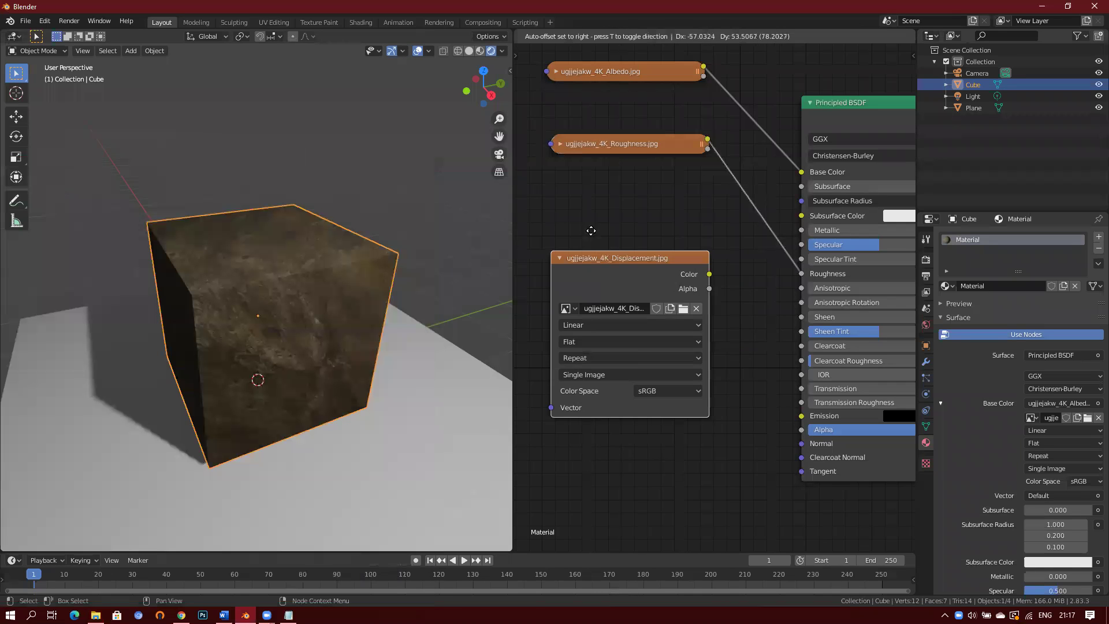
click(689, 345)
scroll(707, 357, down, 2)
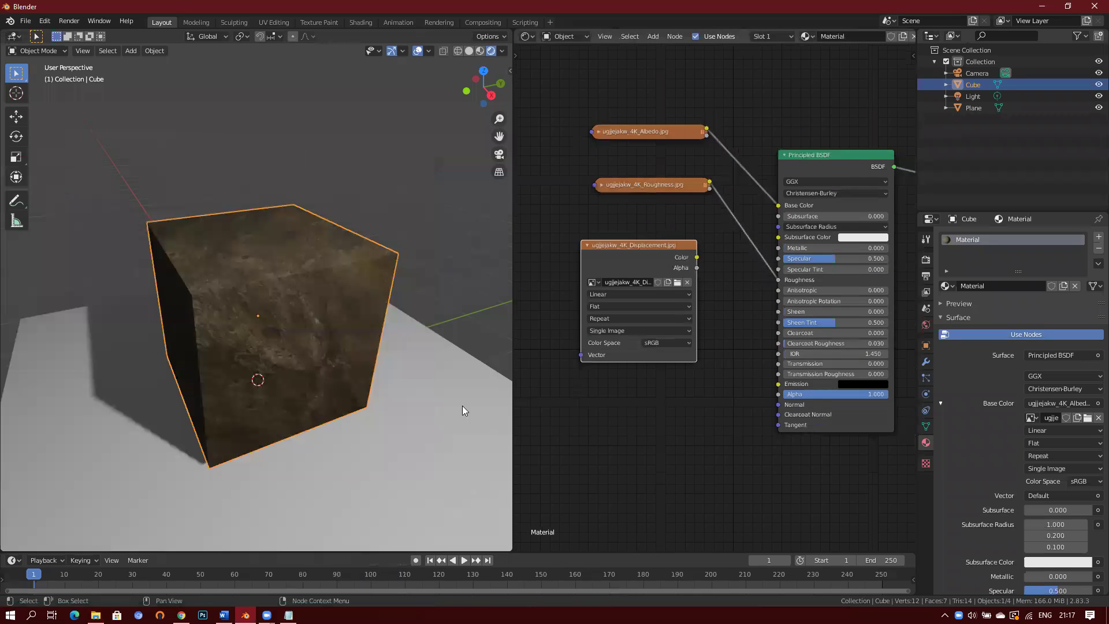
Add ugjjejakw_4K_Normal.jpg from the File Explorer folder as an image texture node below the displacement node
click(96, 615)
click(321, 324)
drag(328, 313, 644, 427)
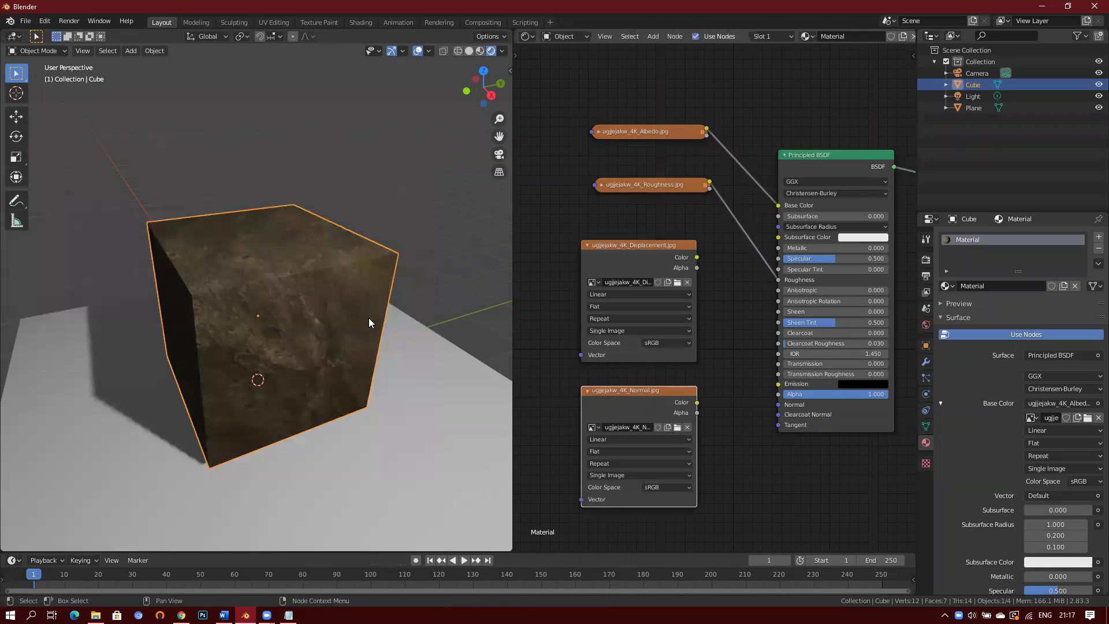
shift+scroll(726, 357, down, 5)
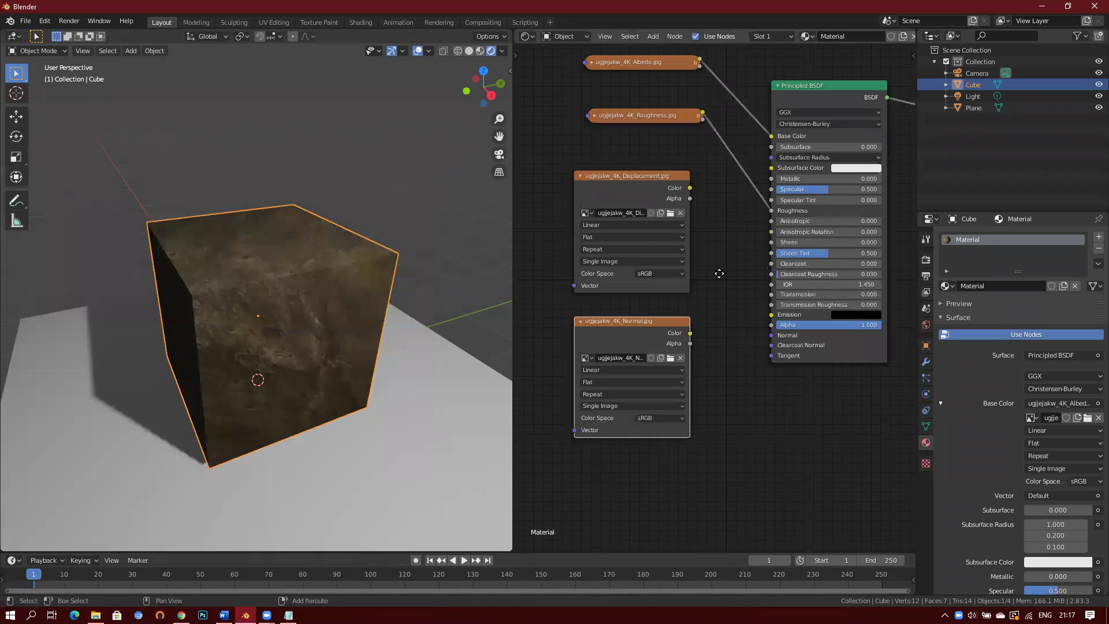
scroll(739, 305, up, 1)
shift+scroll(693, 324, up, 2)
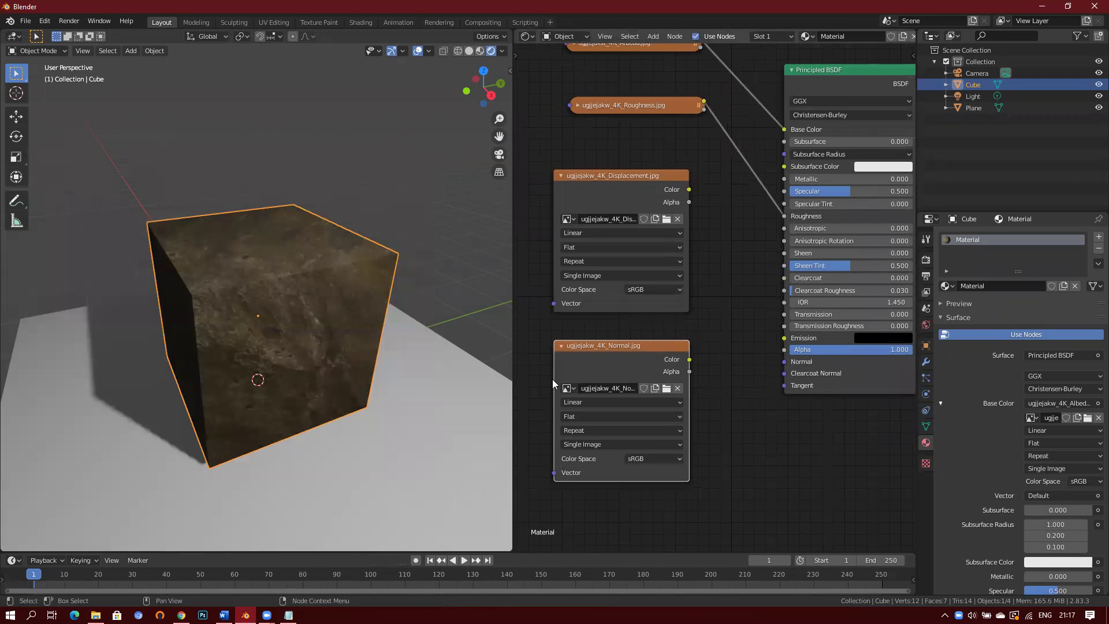
Widen the Shader Editor area and move the displacement and normal texture nodes farther away from the Principled BSDF
drag(513, 375, 321, 374)
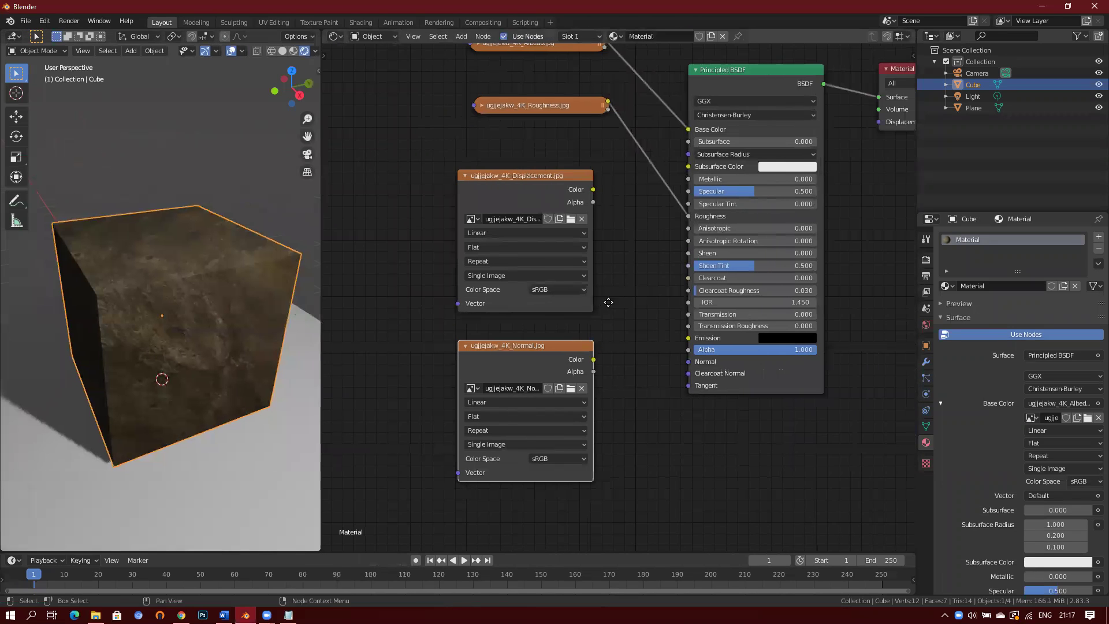
ctrl+scroll(569, 212, up, 2)
drag(560, 173, 452, 178)
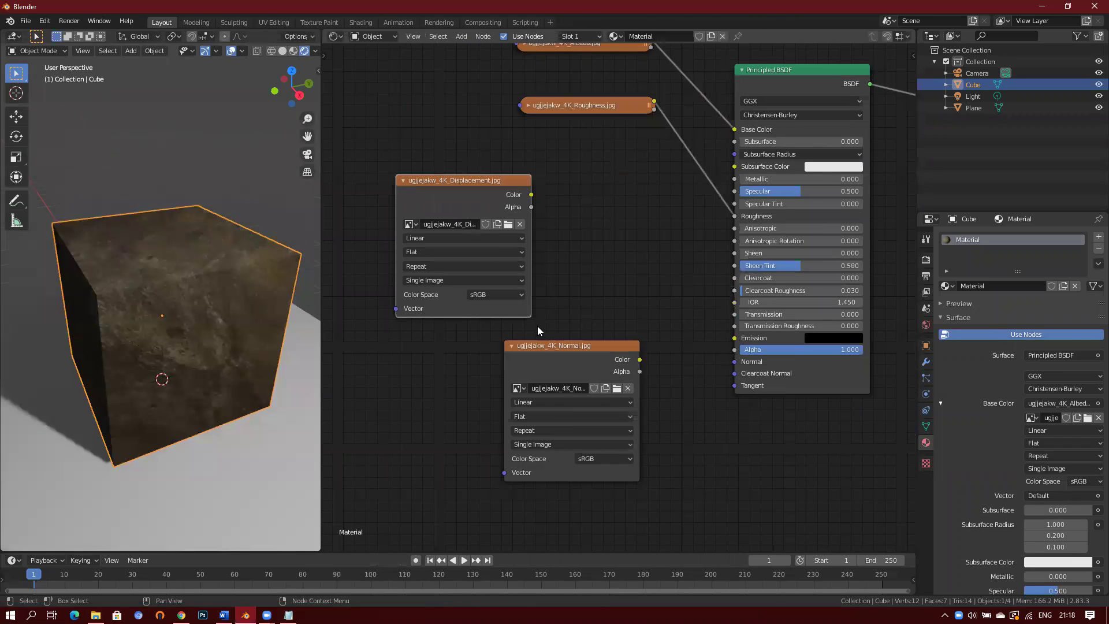
drag(537, 347, 431, 335)
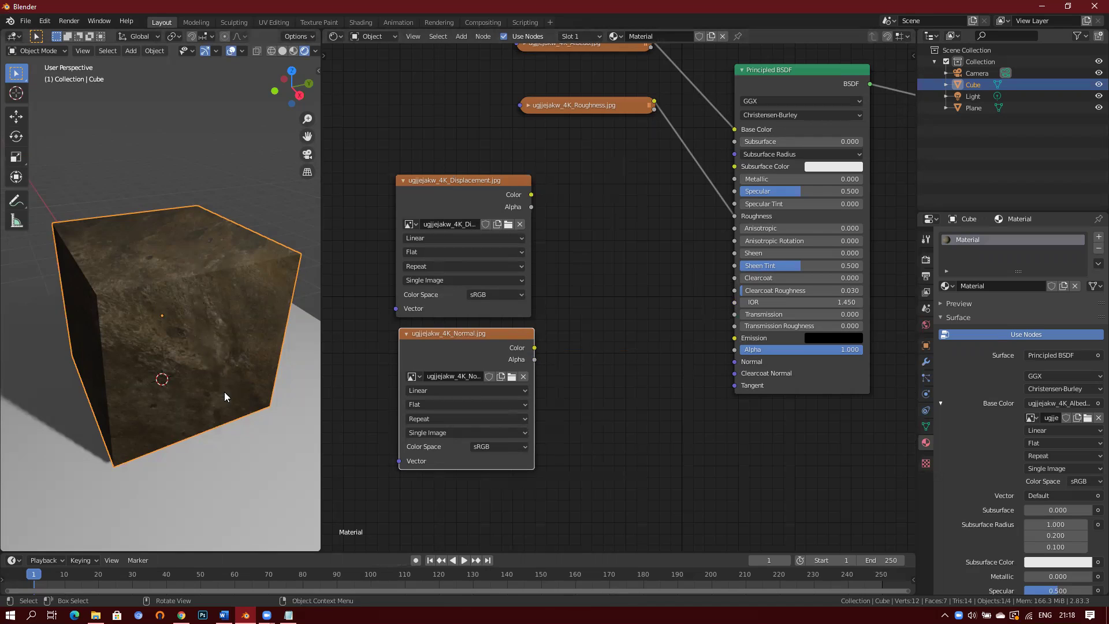
scroll(219, 400, up, 3)
middle_drag(250, 314, 310, 307)
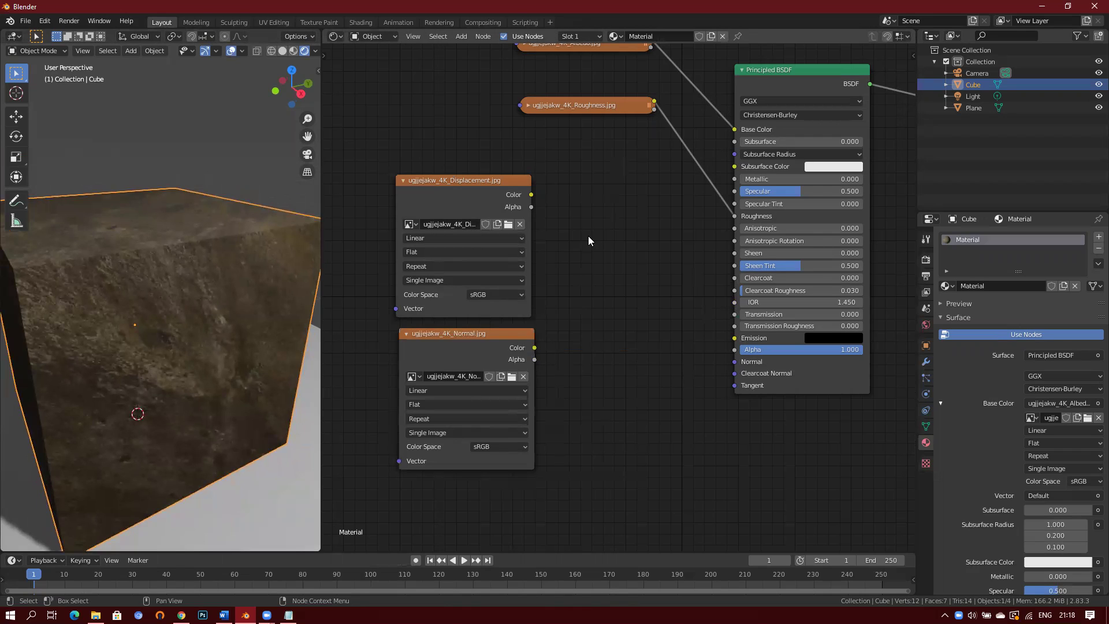
key(shift)
key(shift+a)
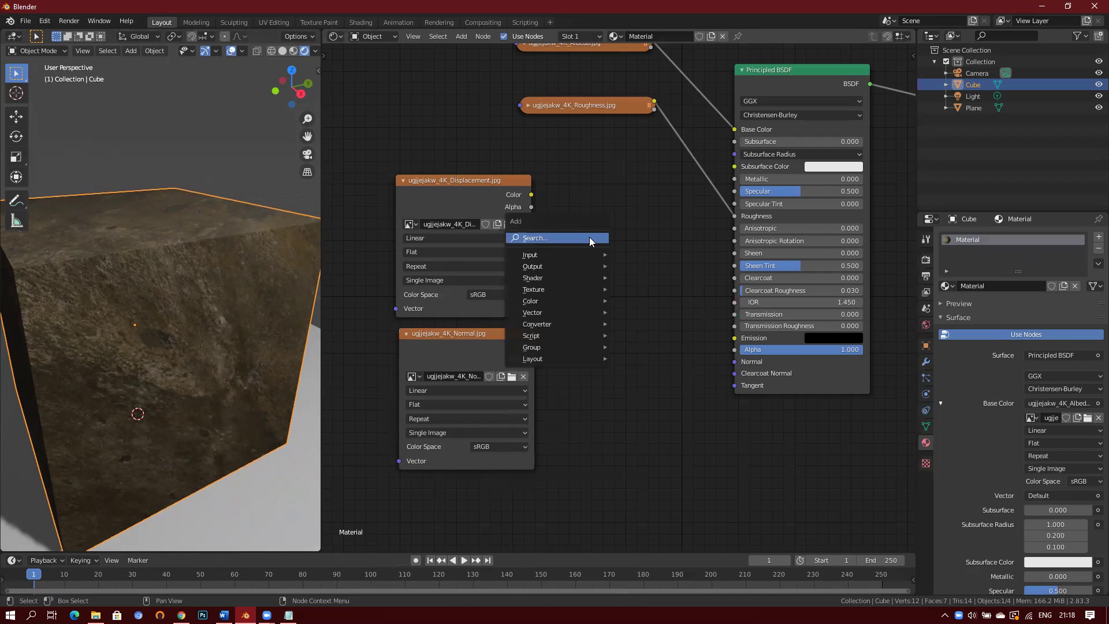
click(589, 237)
right_click(550, 234)
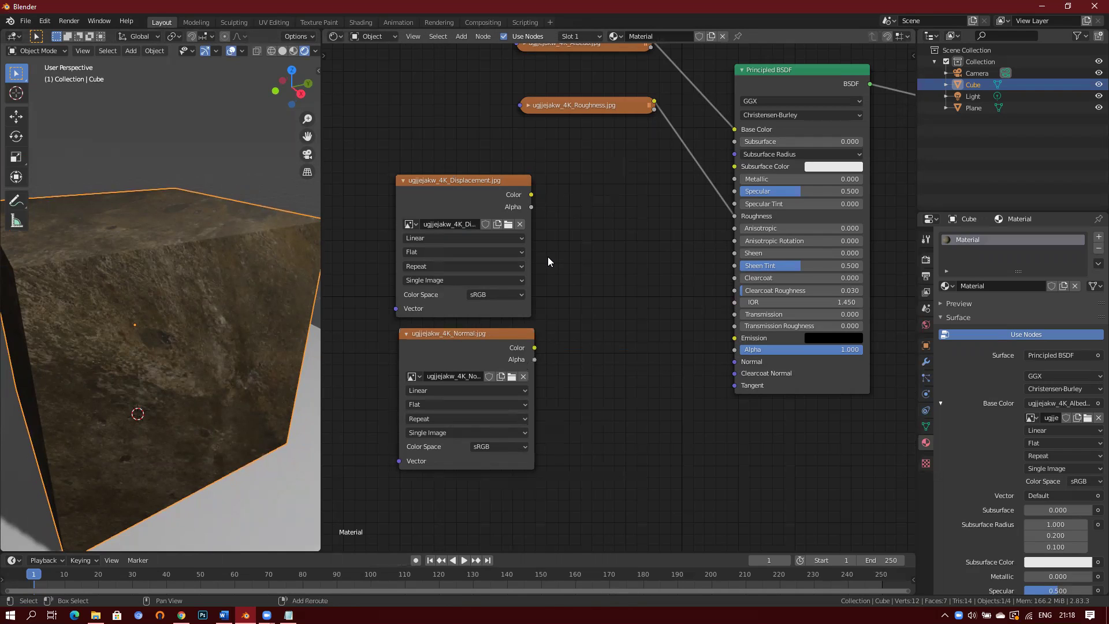
Add a Bump node and place it between the texture nodes and the Principled BSDF
key(shift+a)
click(547, 256)
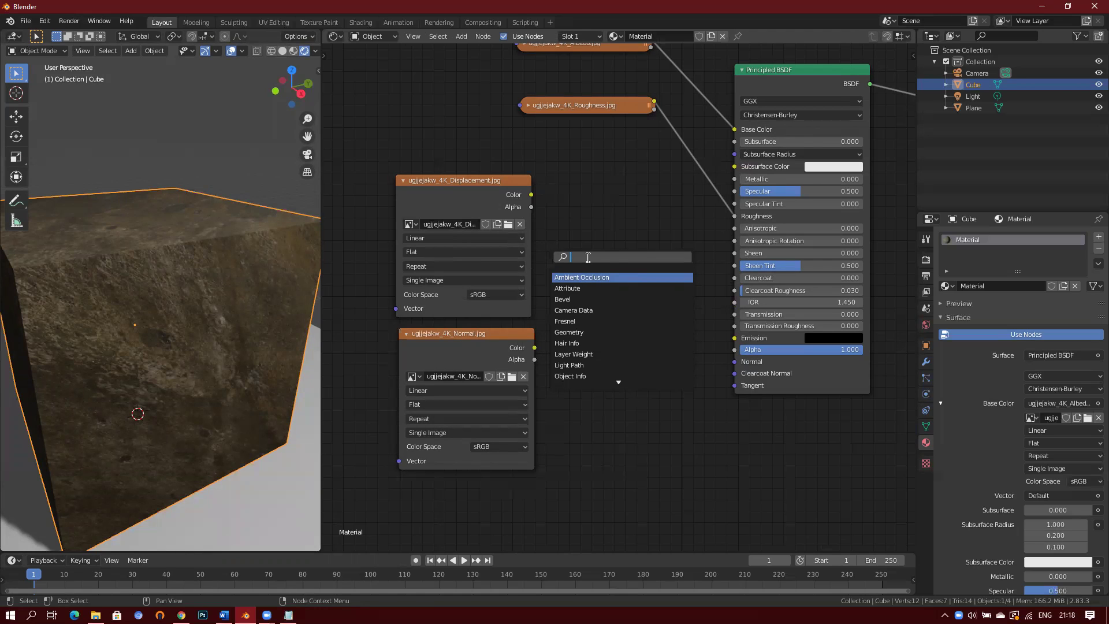
text(bum)
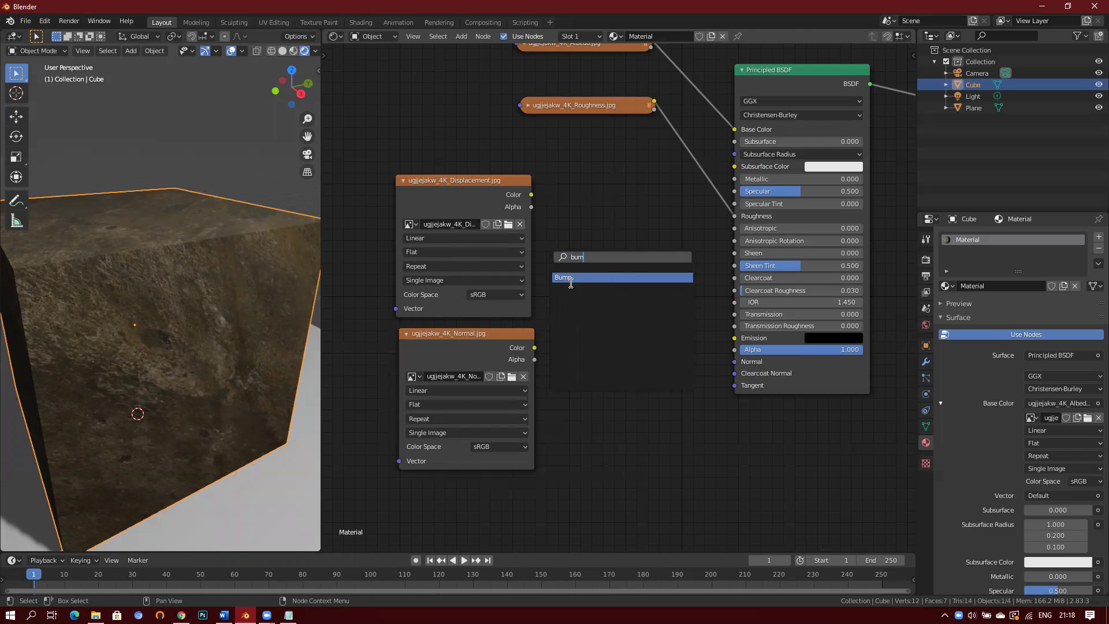
click(571, 278)
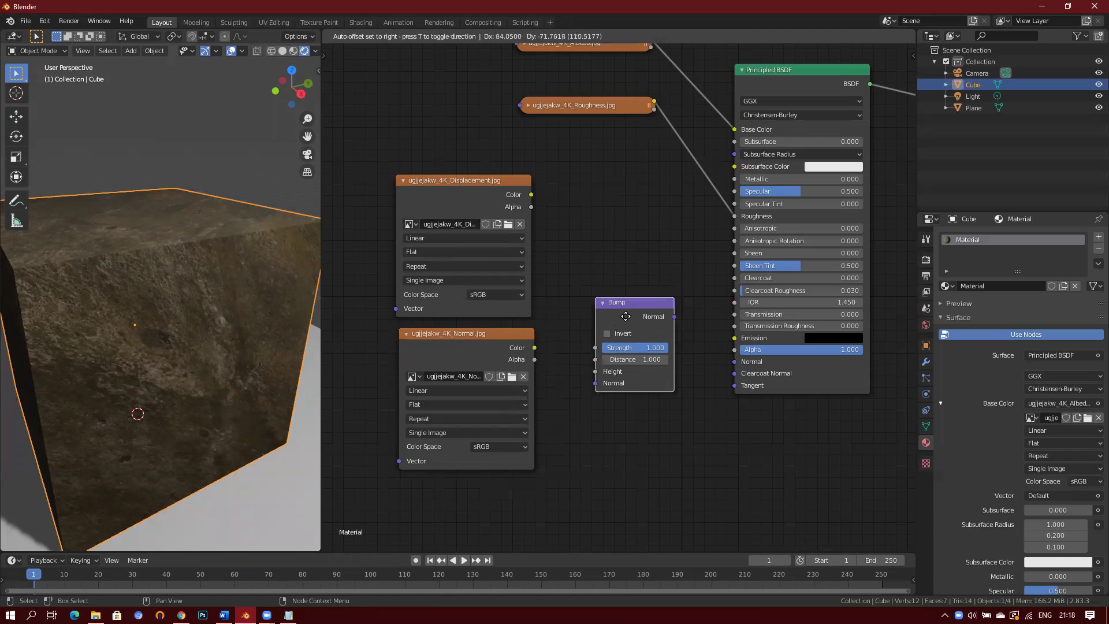
click(627, 319)
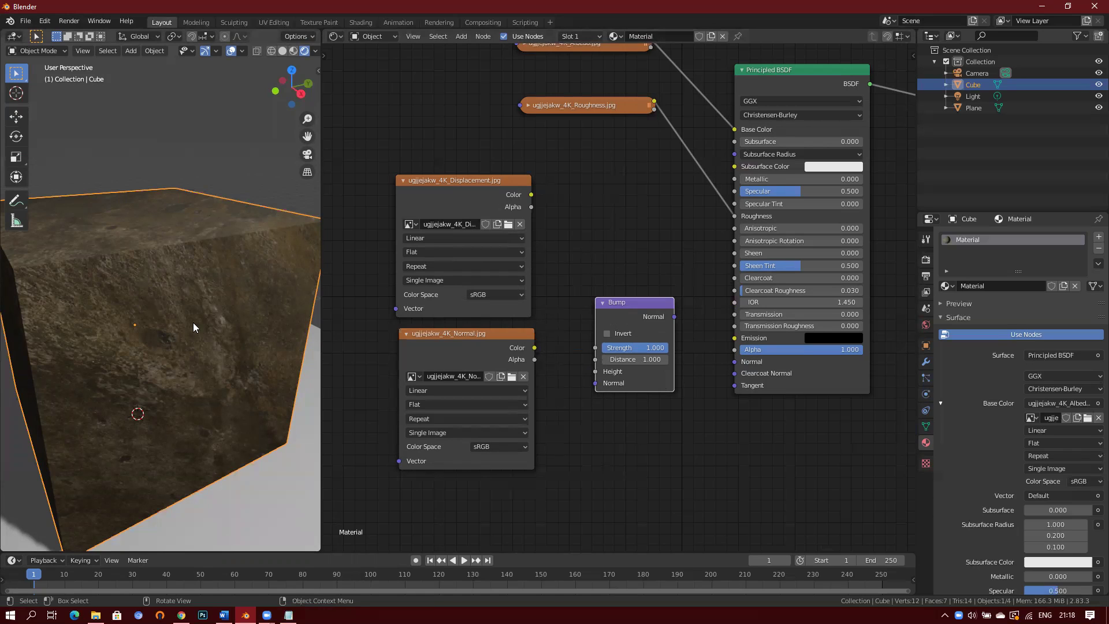
Shift the displacement and normal texture nodes farther from the Bump node and set both color spaces to Non-Color
drag(451, 340, 402, 350)
drag(449, 186, 399, 192)
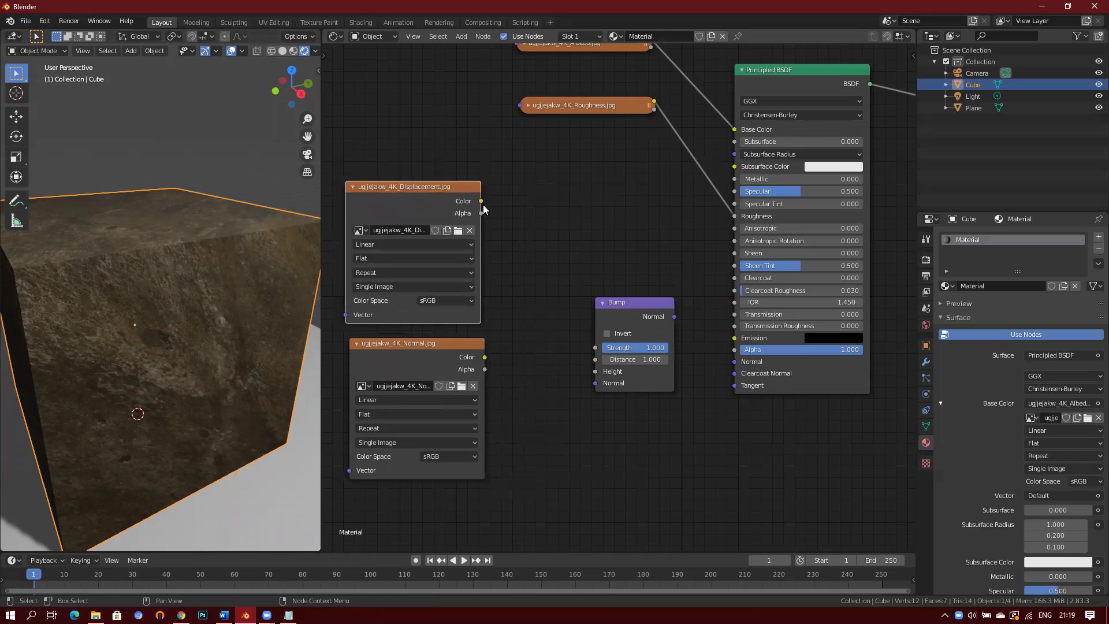
click(451, 300)
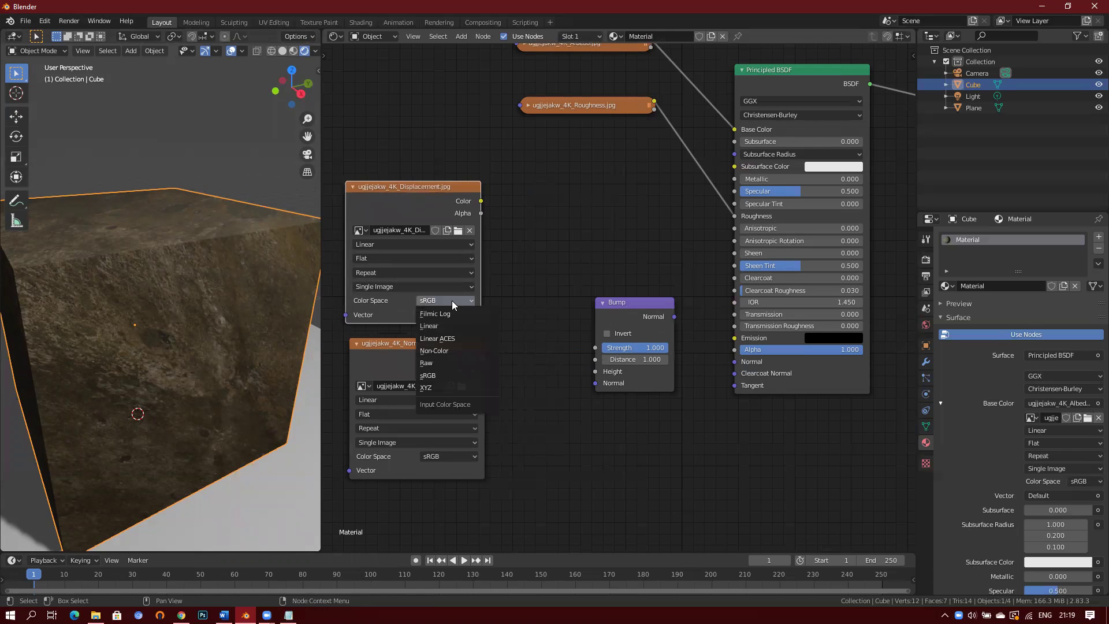
click(452, 351)
click(448, 457)
click(451, 506)
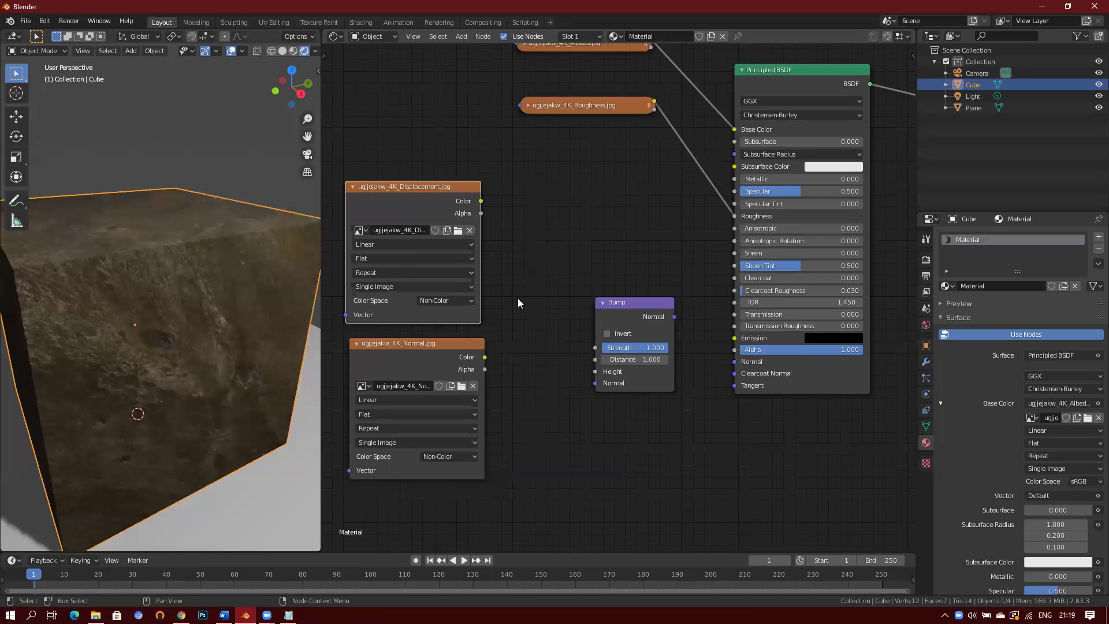
Connect the displacement texture's Color output to the Bump node's Height input and spread the normal texture and Bump nodes apart
drag(481, 200, 595, 371)
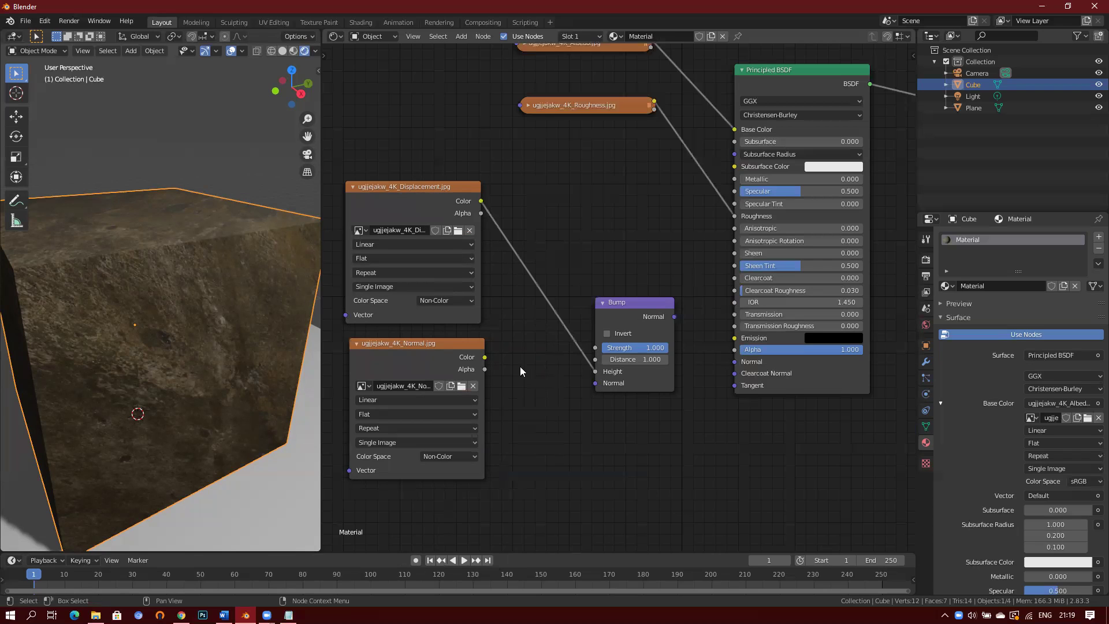
drag(440, 344, 372, 348)
drag(596, 306, 603, 317)
click(495, 411)
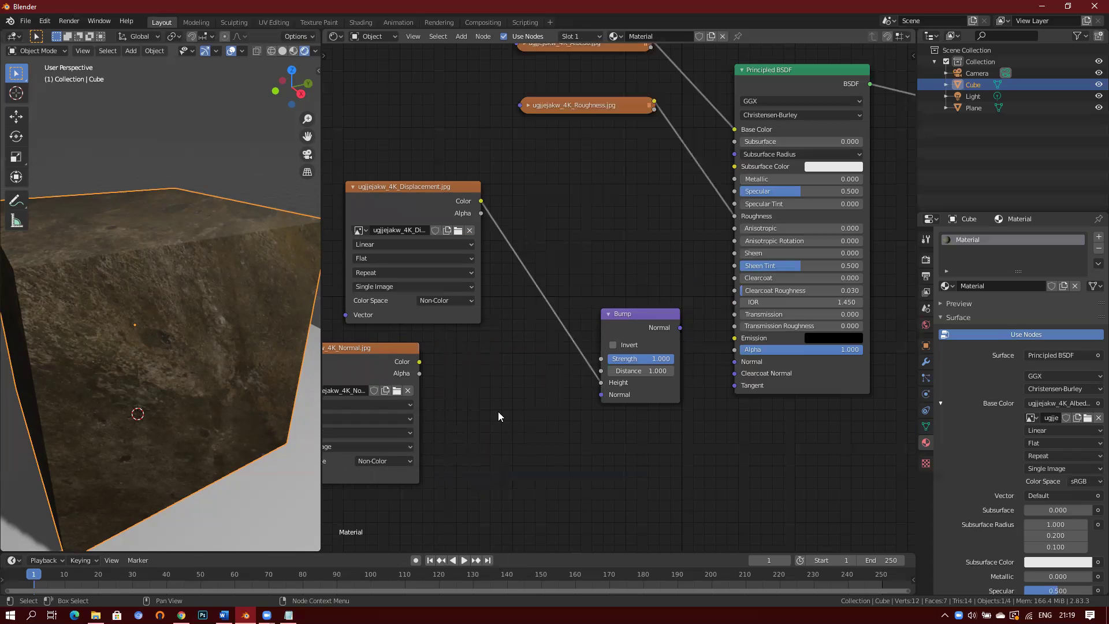
Add a Normal Map node and place it between the normal texture node and the Bump node
key(shift+a)
click(498, 411)
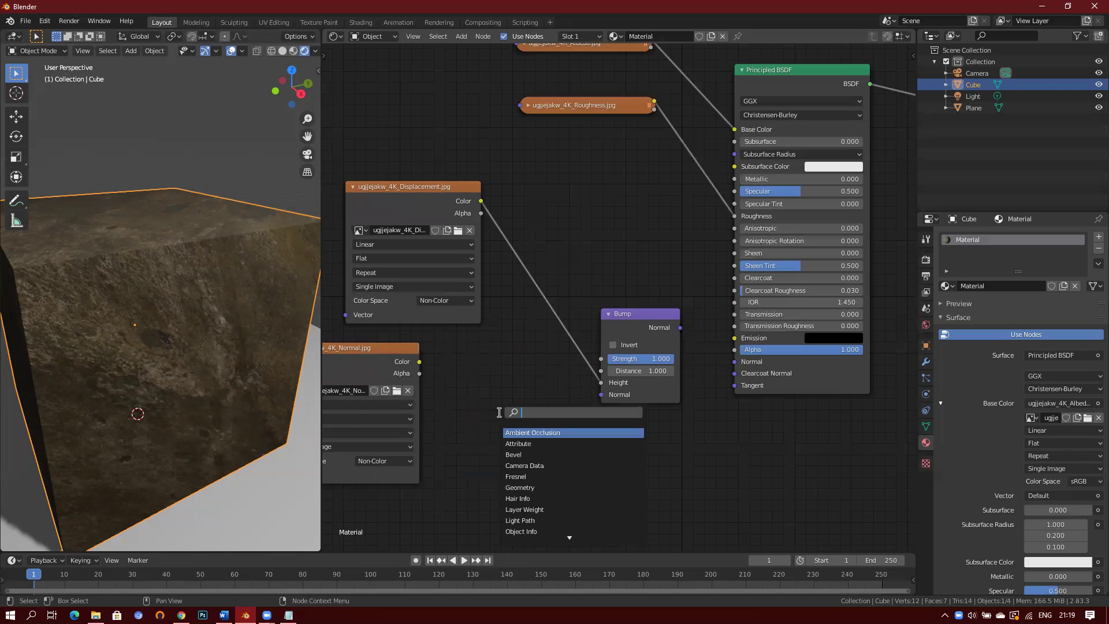
text(norm)
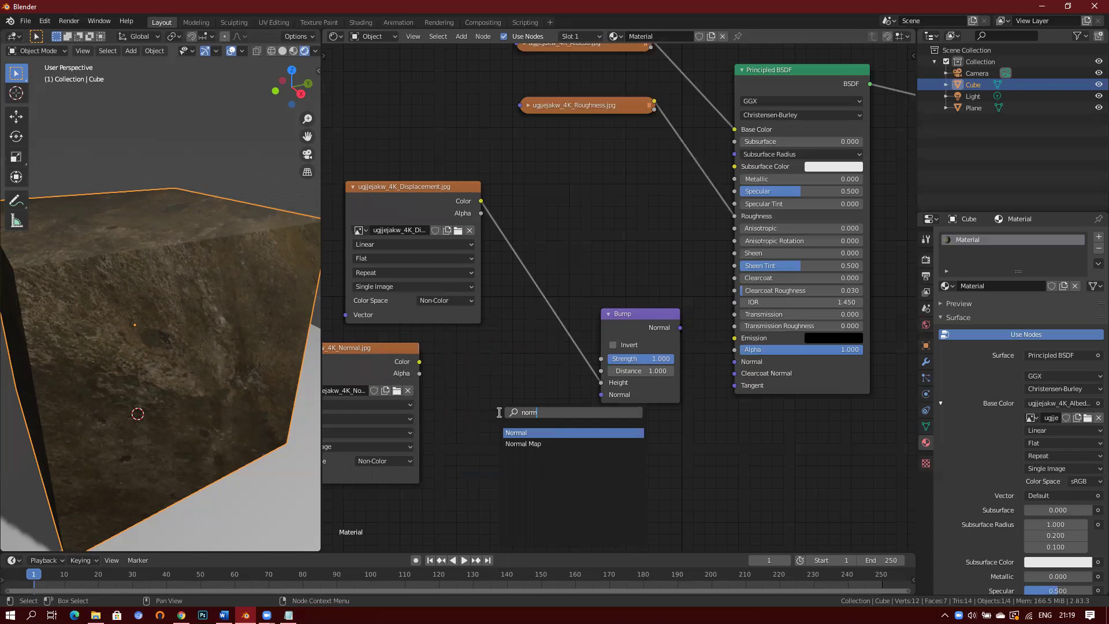
click(528, 443)
click(491, 370)
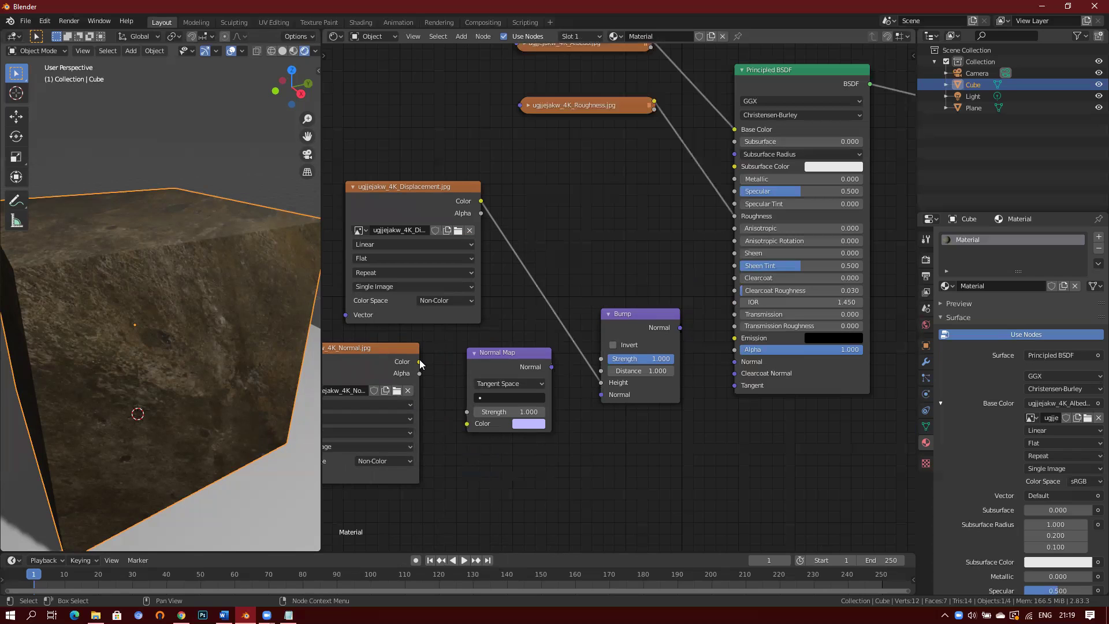
Route the normal texture's Color through the Normal Map node into Bump's Normal input, and connect Bump's output to the Principled BSDF's Normal
drag(419, 361, 466, 422)
drag(510, 355, 602, 398)
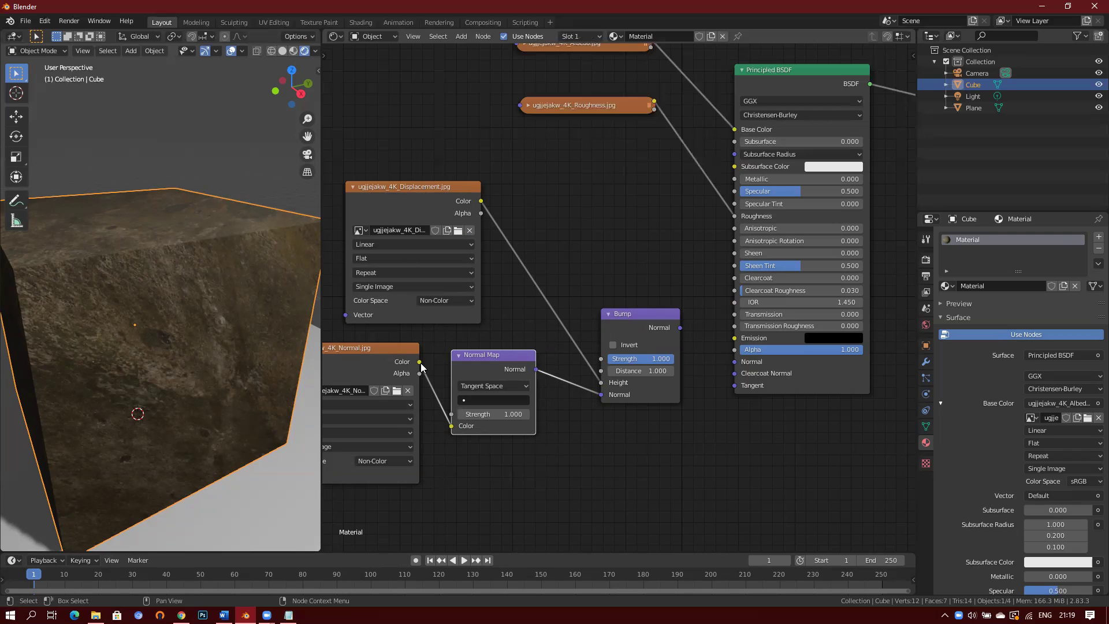
drag(630, 316, 621, 302)
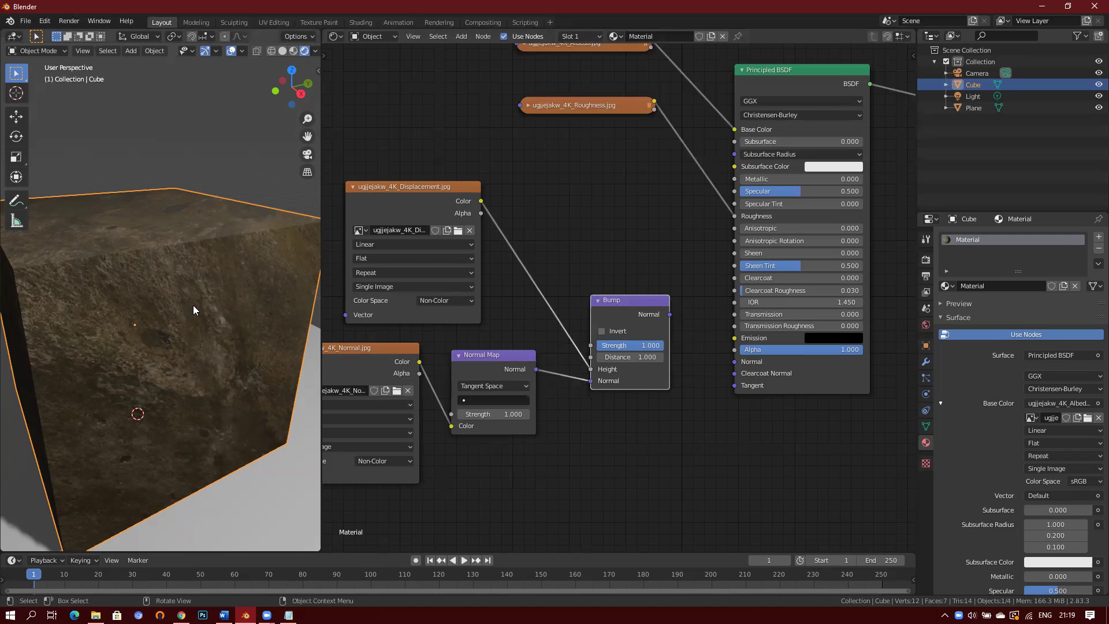
drag(669, 314, 734, 366)
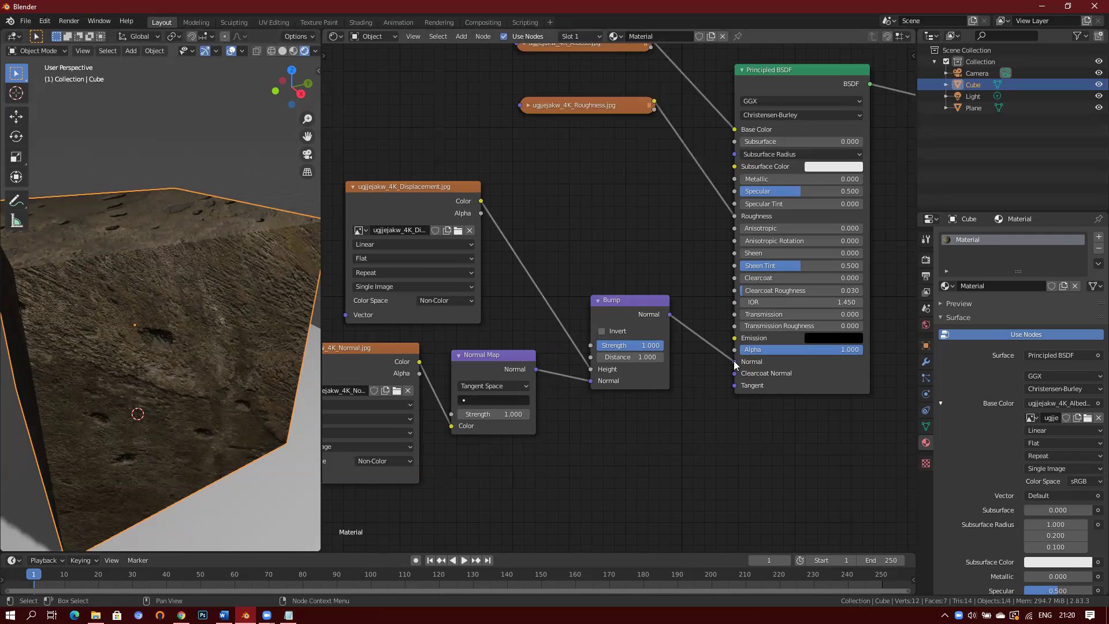
Disconnect and reconnect the Bump output at the Principled BSDF's Normal input, comparing the cube's surface with and without it
drag(735, 364, 699, 366)
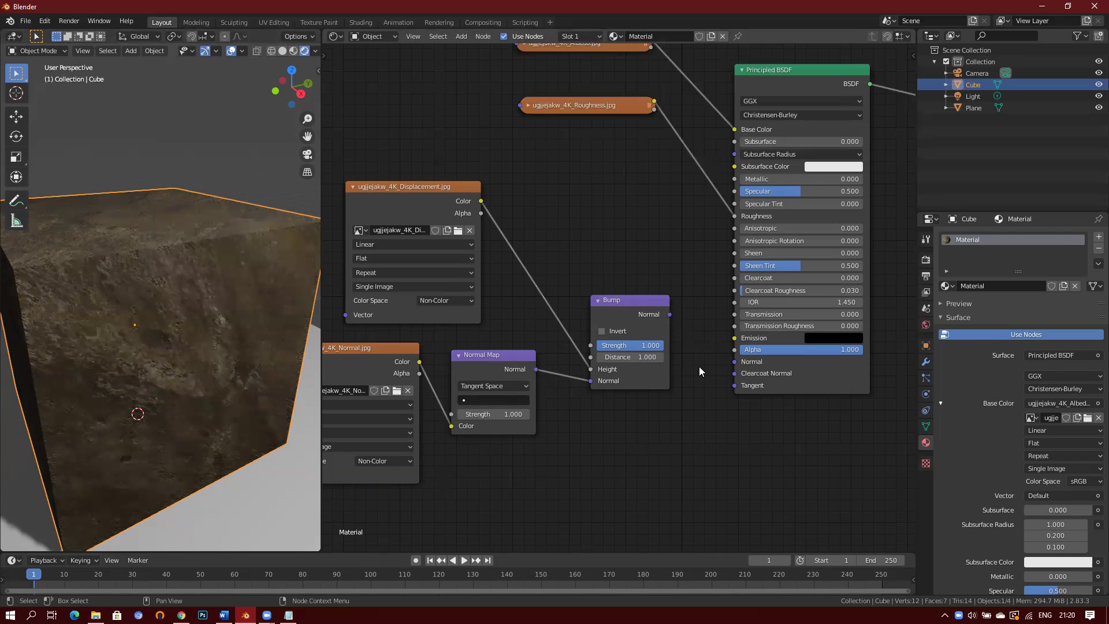
drag(670, 315, 687, 328)
drag(737, 364, 735, 362)
middle_drag(261, 361, 199, 318)
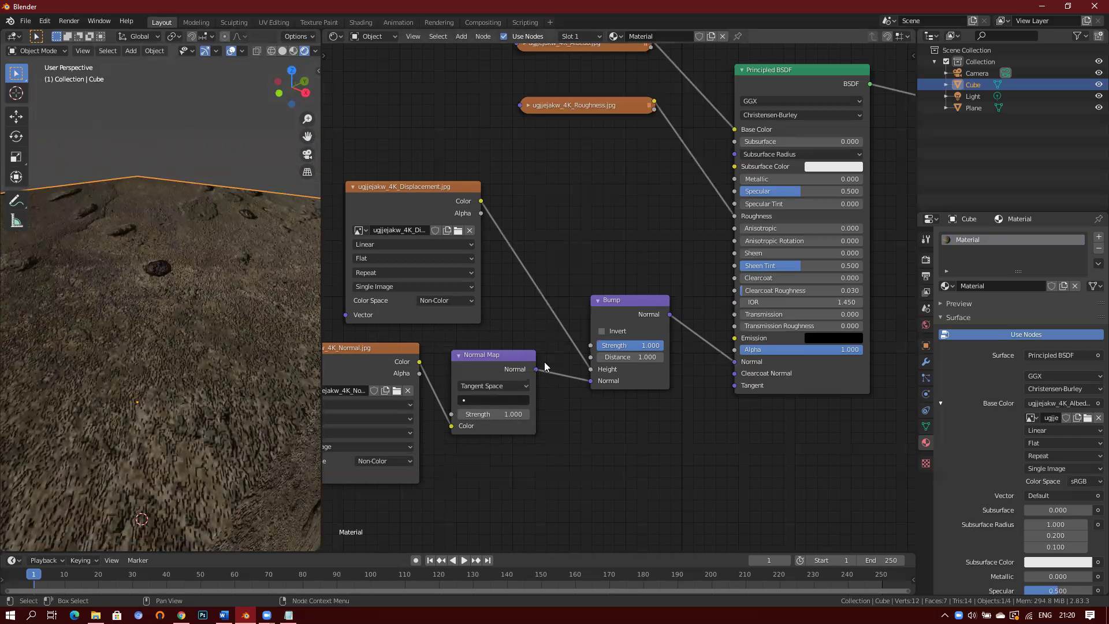
drag(735, 362, 712, 362)
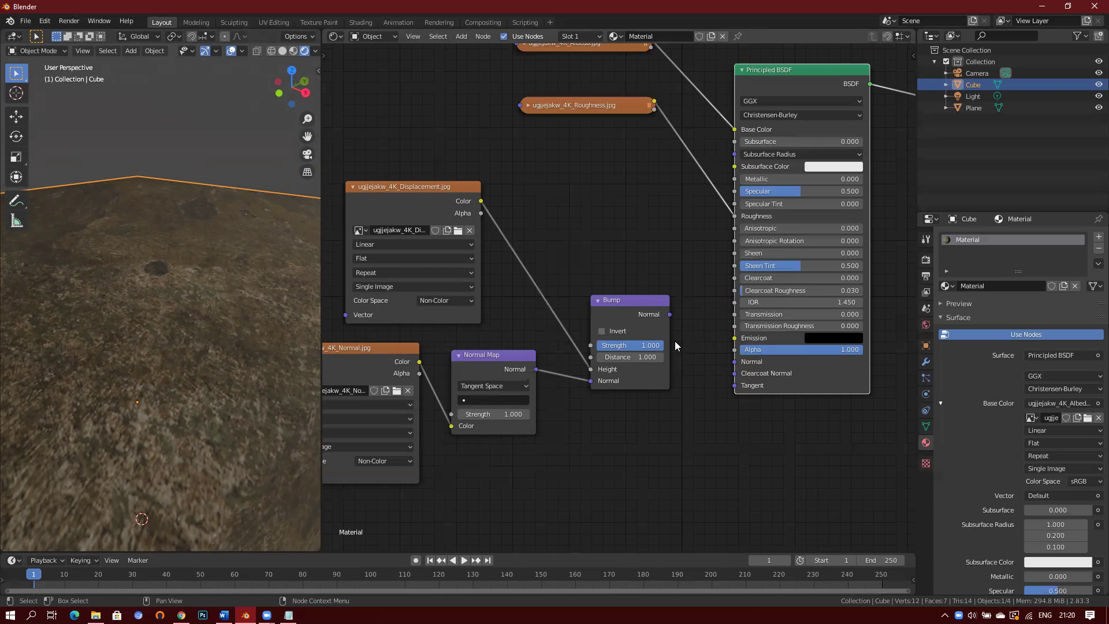
drag(670, 314, 734, 361)
middle_drag(283, 345, 200, 388)
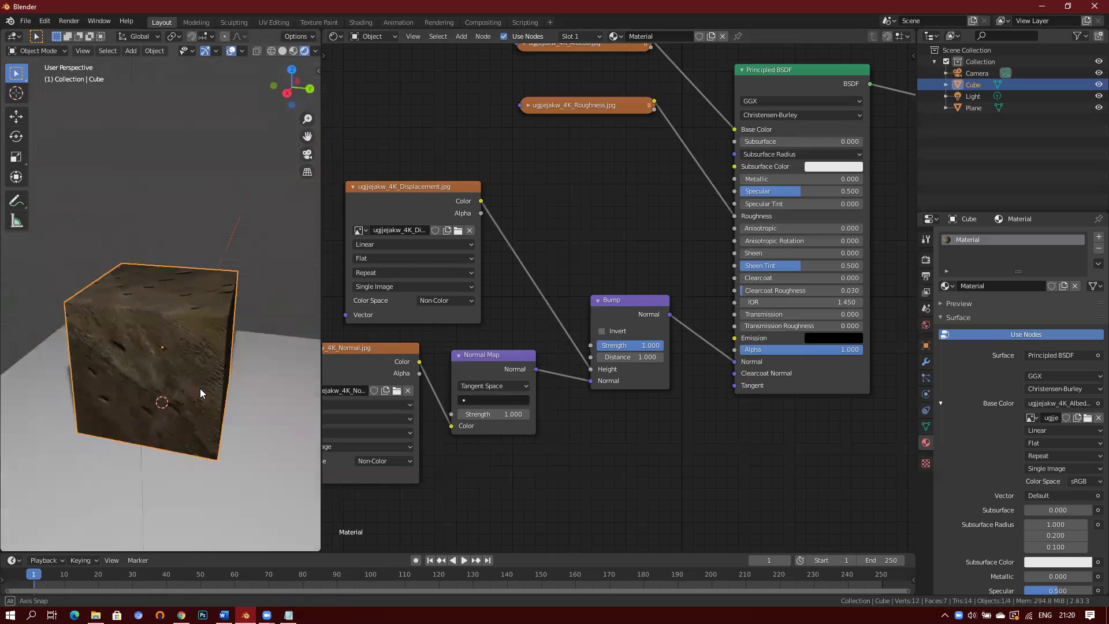
scroll(200, 389, up, 5)
middle_drag(205, 328, 197, 349)
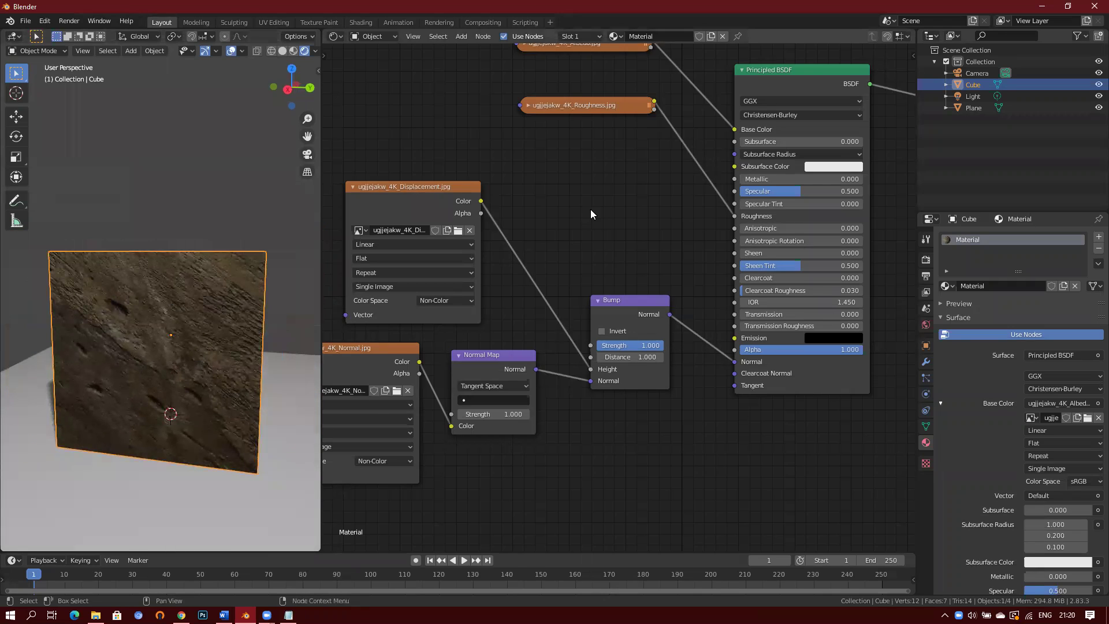
middle_drag(261, 309, 210, 319)
Collapse the displacement and normal texture nodes and rearrange them with the Normal Map and Bump nodes into a tidy layout
scroll(627, 229, down, 2)
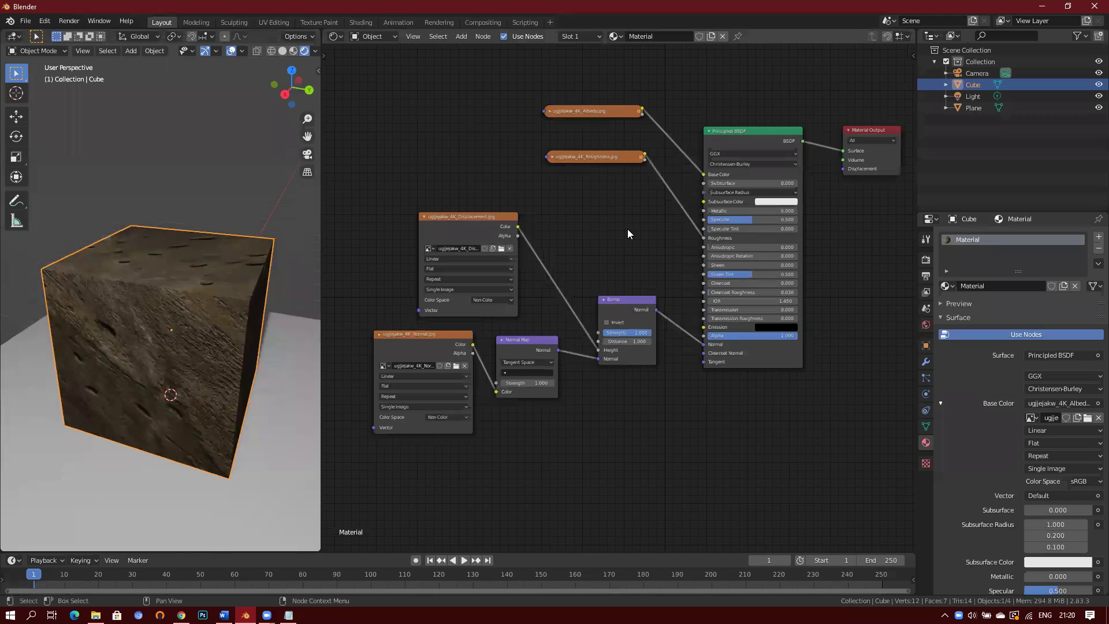
click(437, 221)
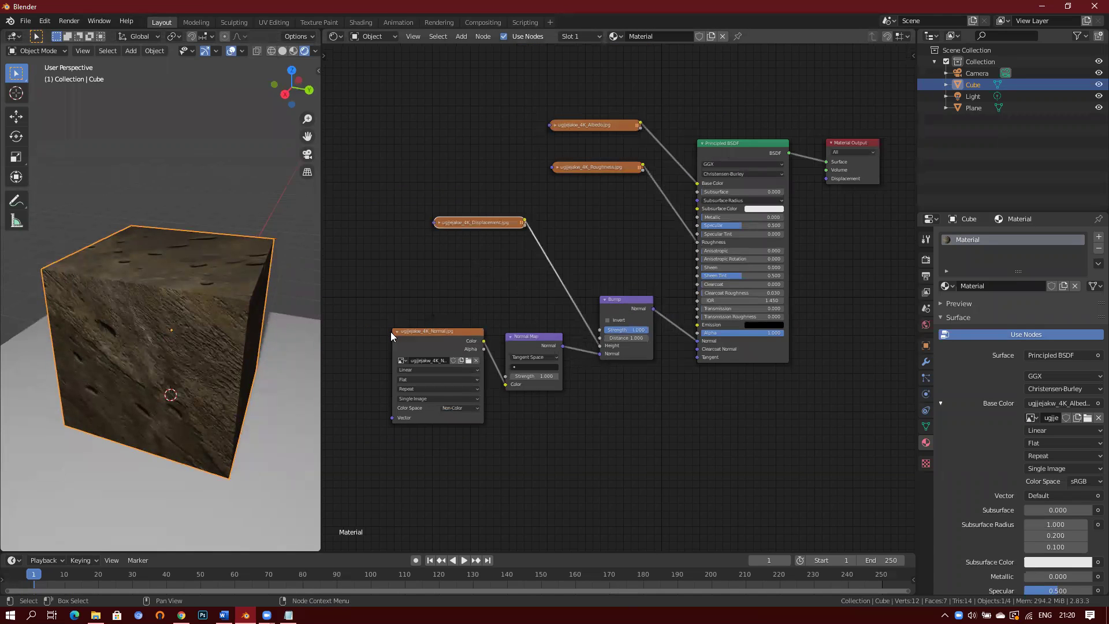
click(396, 331)
drag(456, 336, 473, 398)
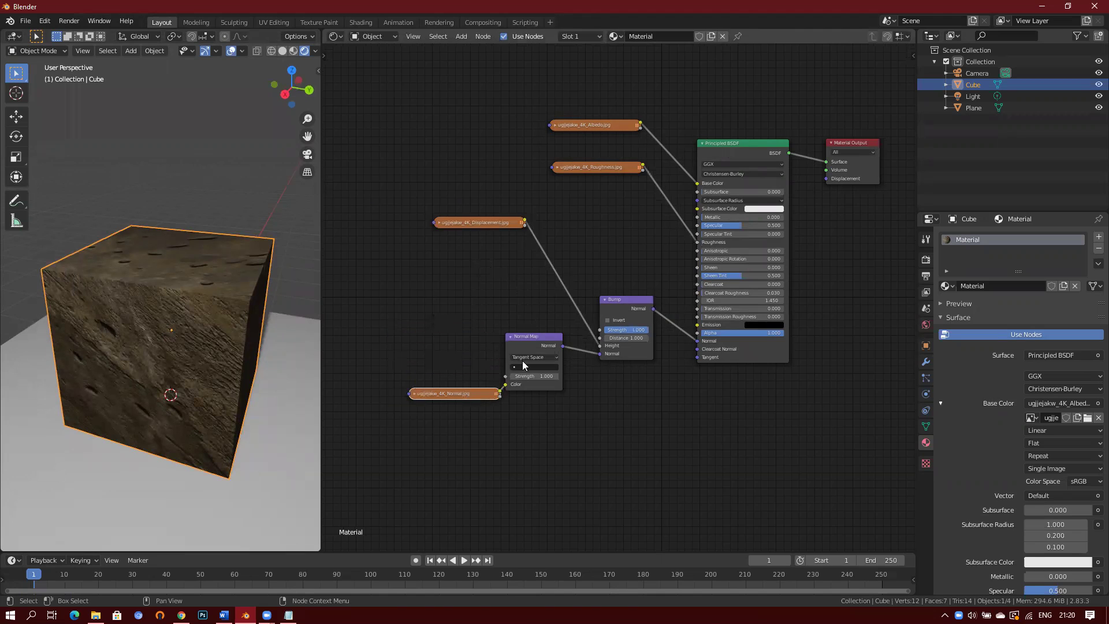
drag(651, 299, 672, 296)
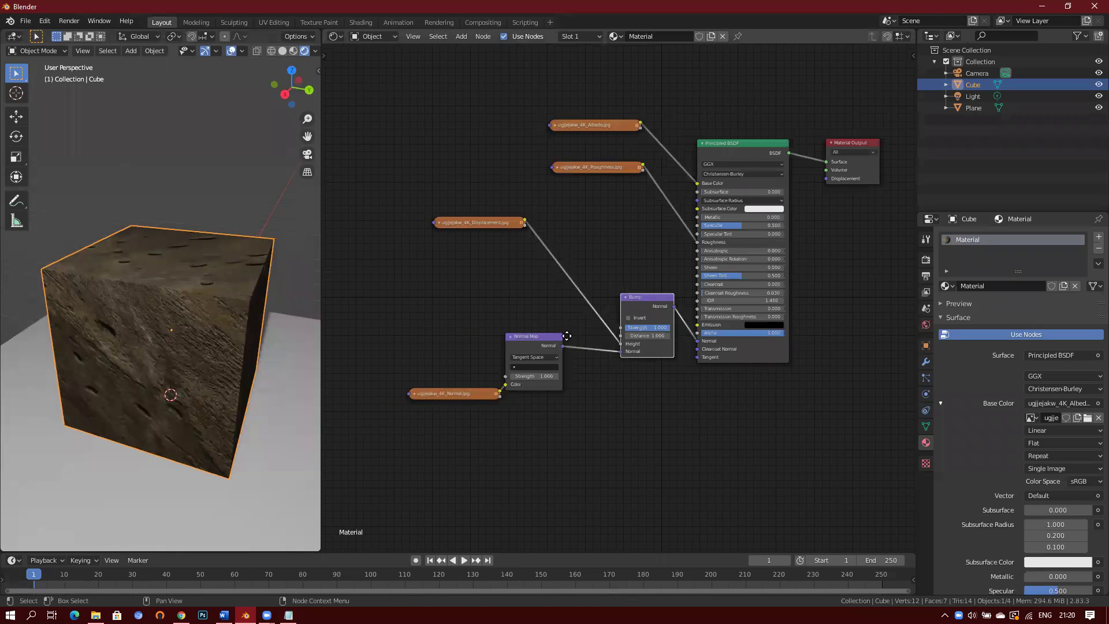
drag(554, 337, 584, 332)
drag(497, 223, 489, 279)
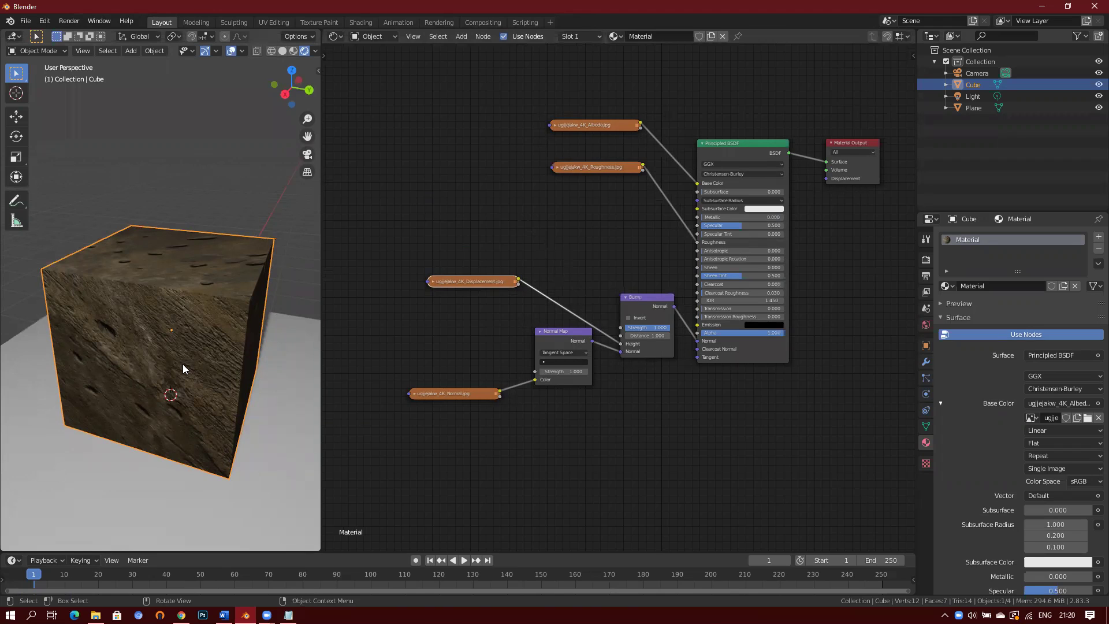
Review the session outline in Notepad, minimize it, and widen Blender's 3D viewport to examine the cube
click(288, 615)
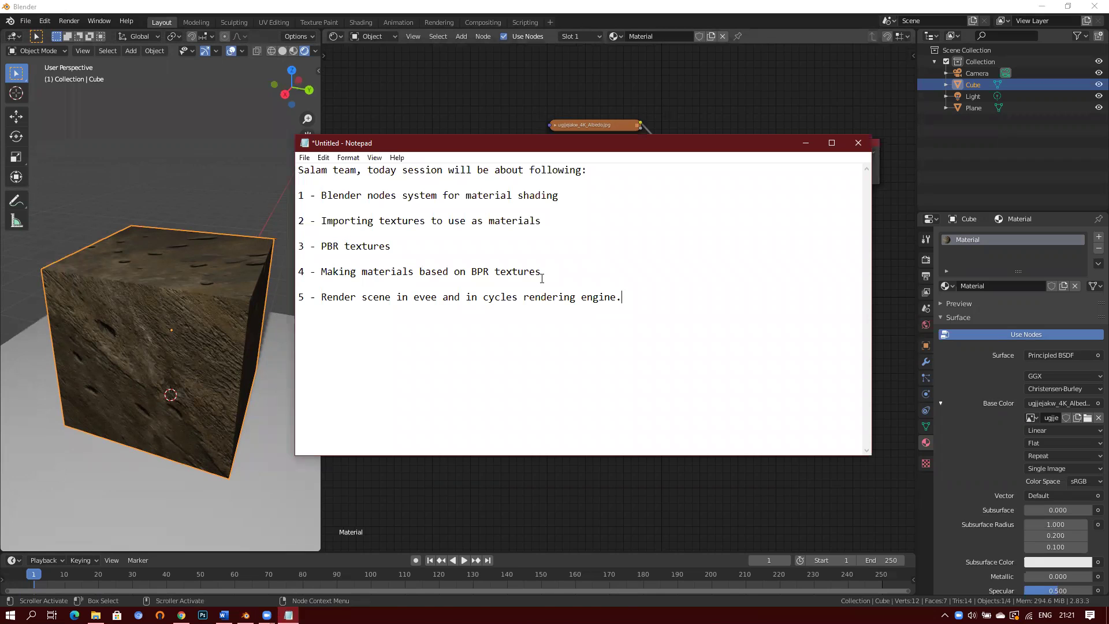
click(806, 144)
middle_drag(219, 312, 290, 312)
drag(319, 222, 789, 248)
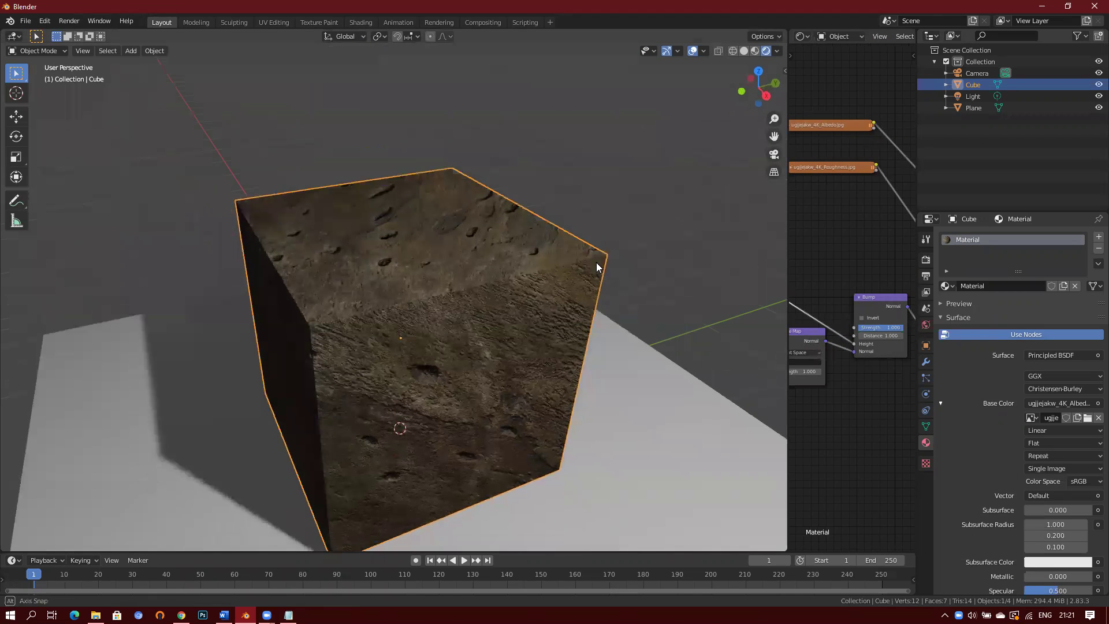
scroll(449, 303, down, 2)
middle_drag(446, 323, 413, 286)
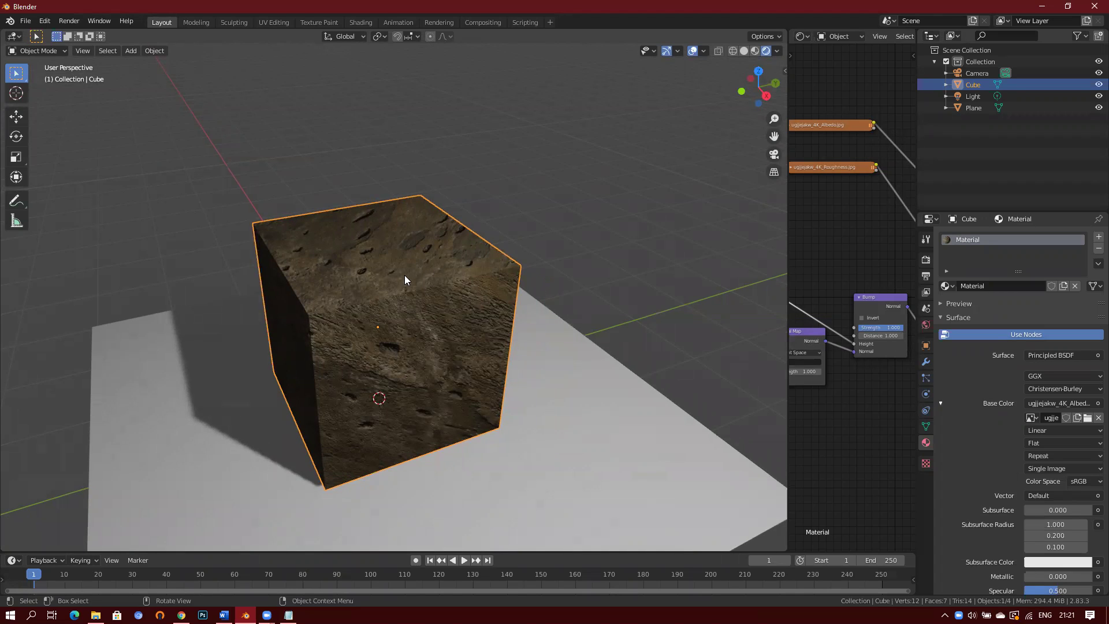
Inset the cube's top face in Edit Mode to leave a narrow rim around it
key(Tab)
key(3)
click(404, 275)
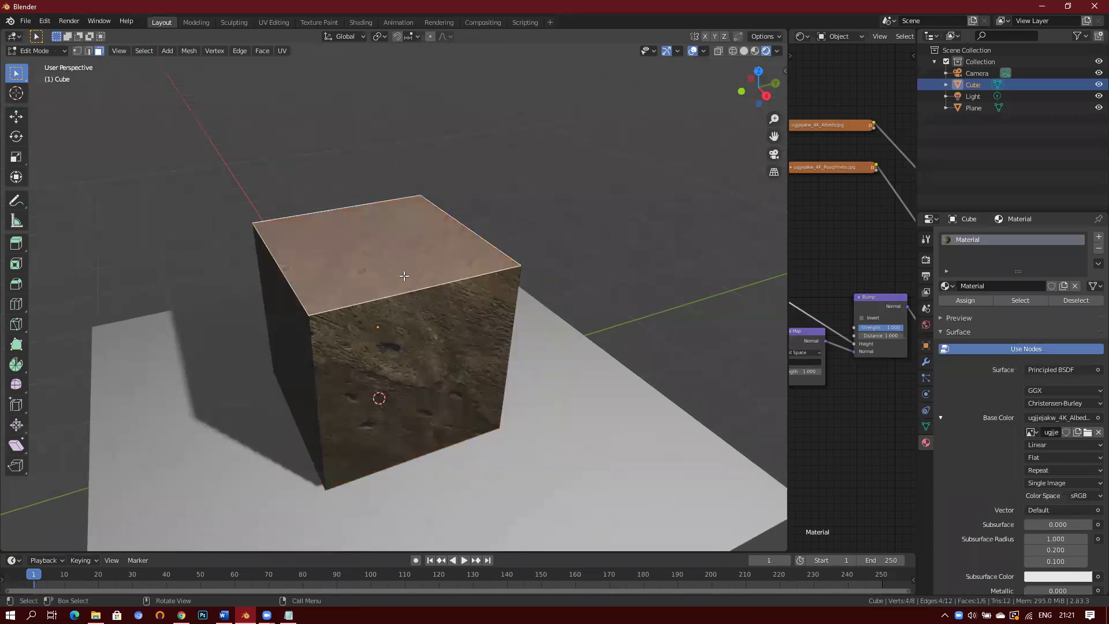
middle_drag(473, 319, 590, 348)
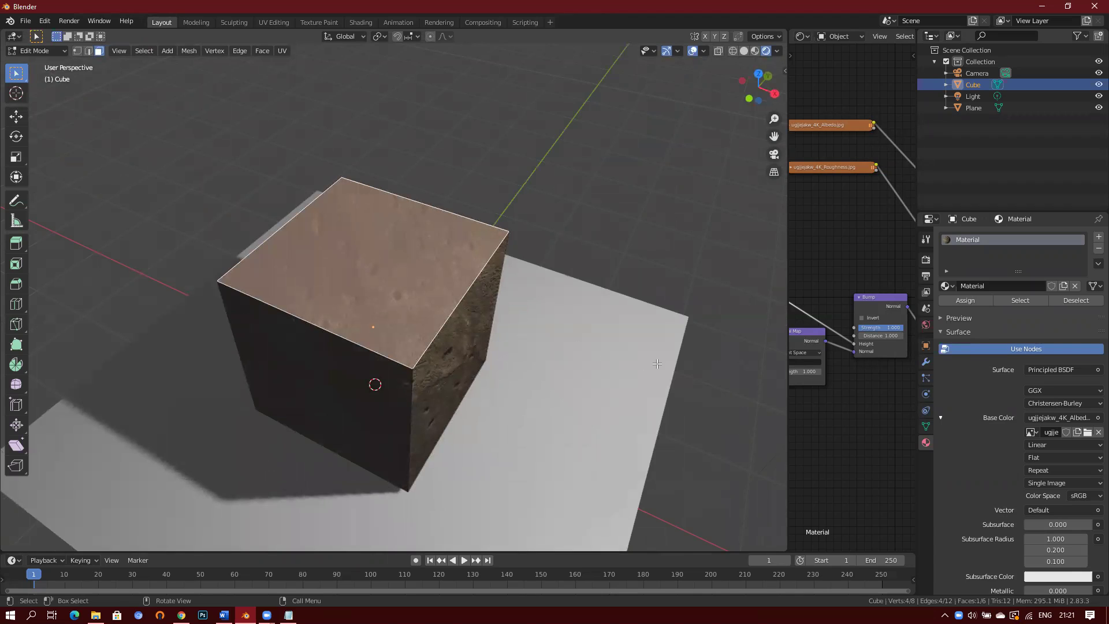
key(i)
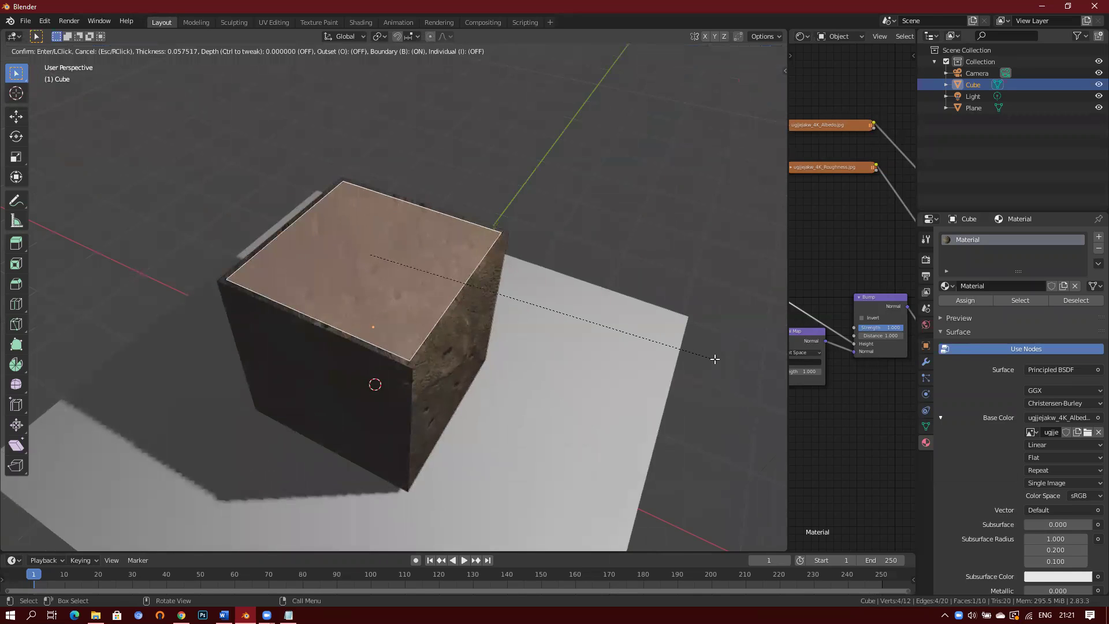
click(702, 358)
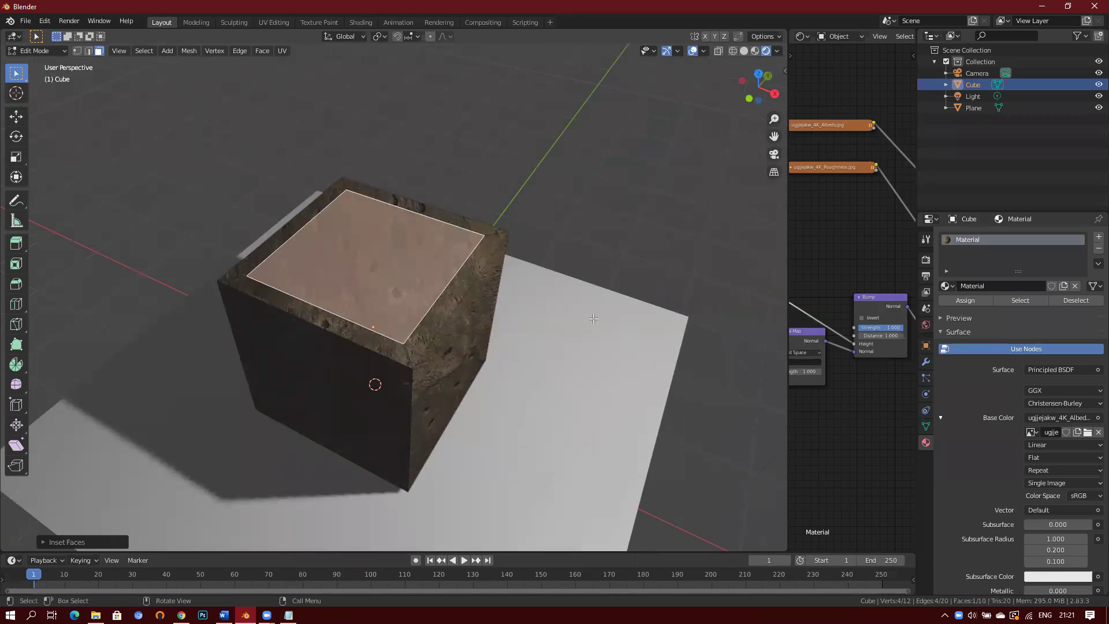
Extrude the inset top face a short distance down into the cube to form a recess, and clear the selection
key(e)
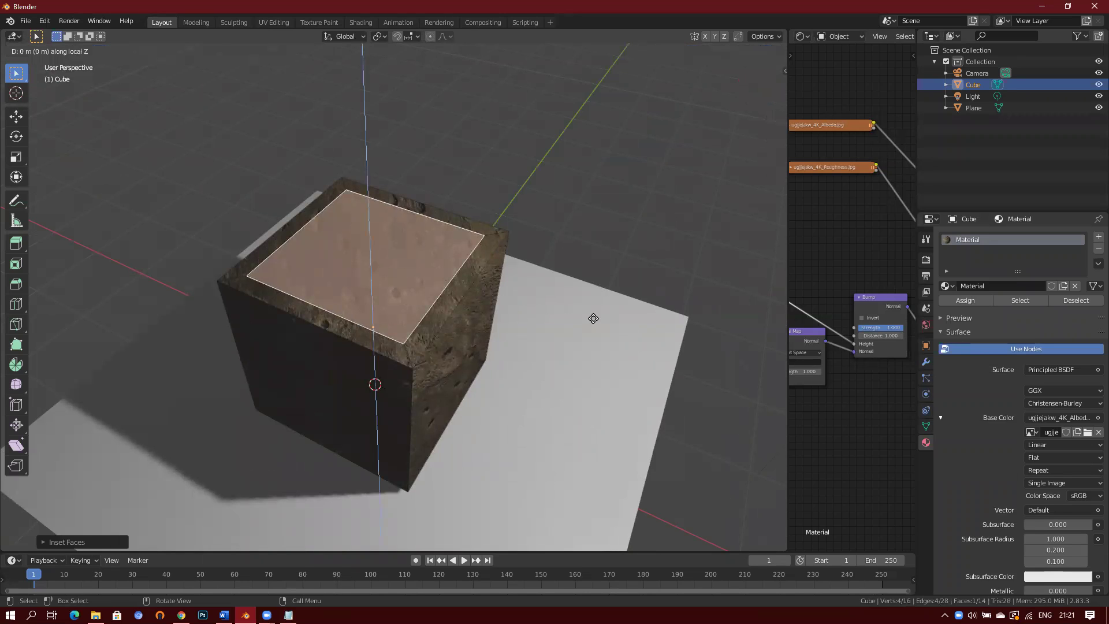
click(592, 338)
middle_drag(592, 338, 456, 189)
key(alt+a)
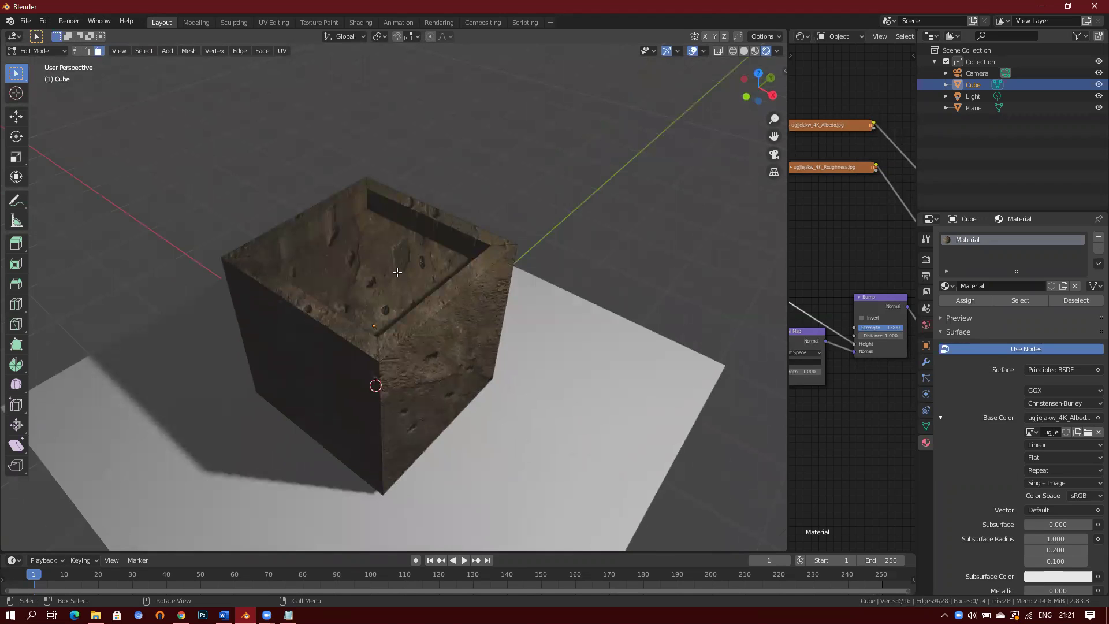
Examine how the texture maps onto the recess's inner walls, selecting wall faces from different angles
middle_drag(386, 287, 367, 340)
scroll(374, 323, up, 5)
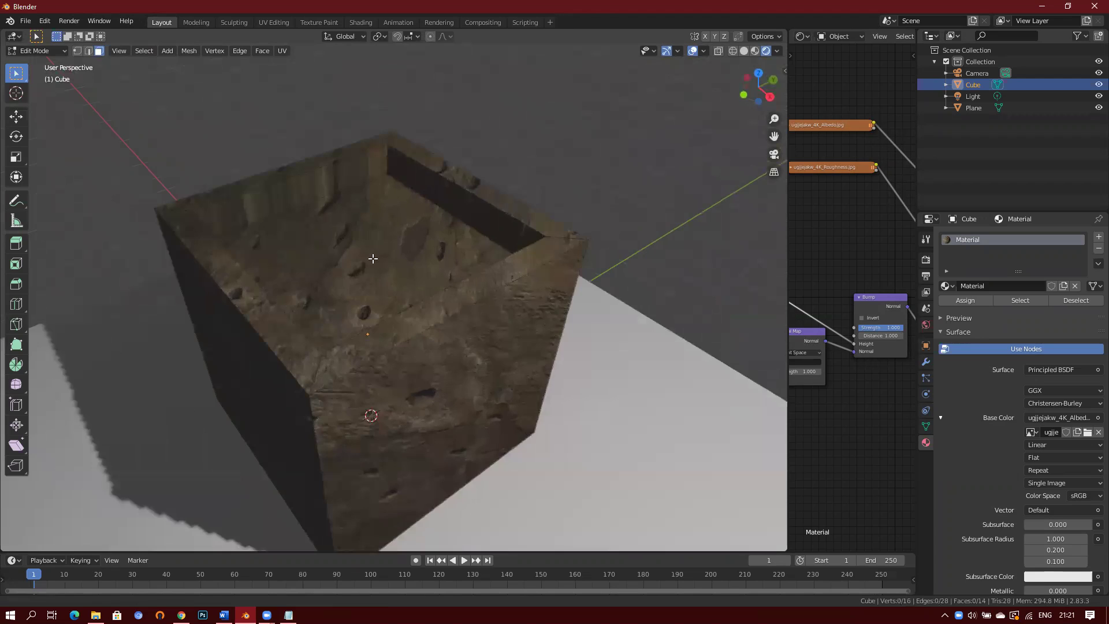
middle_drag(357, 250, 325, 263)
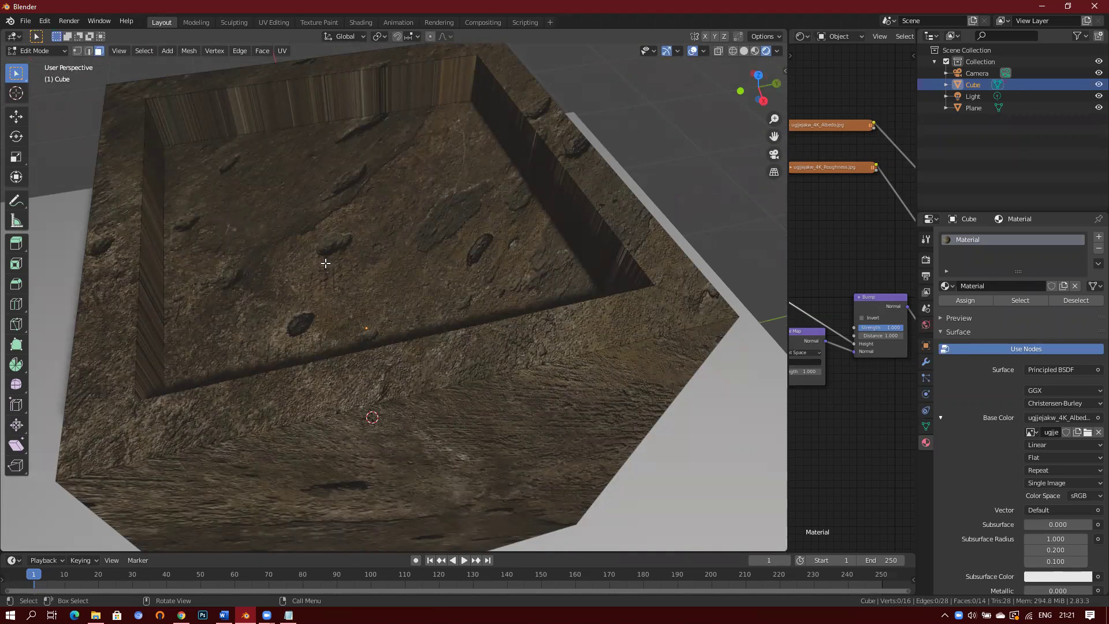
click(292, 109)
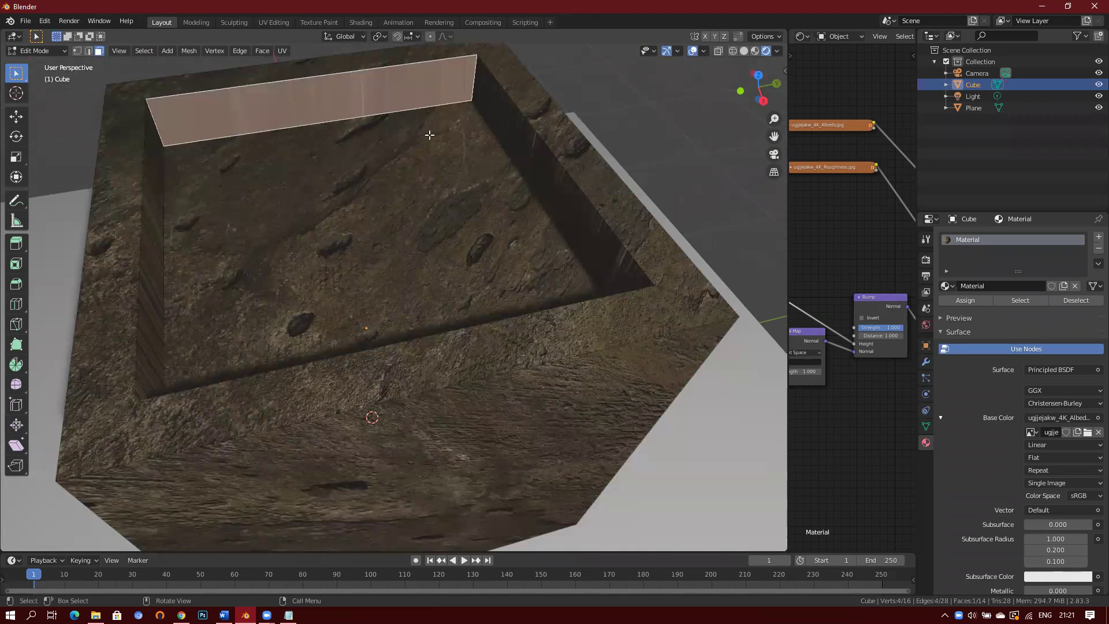
middle_drag(503, 110, 431, 171)
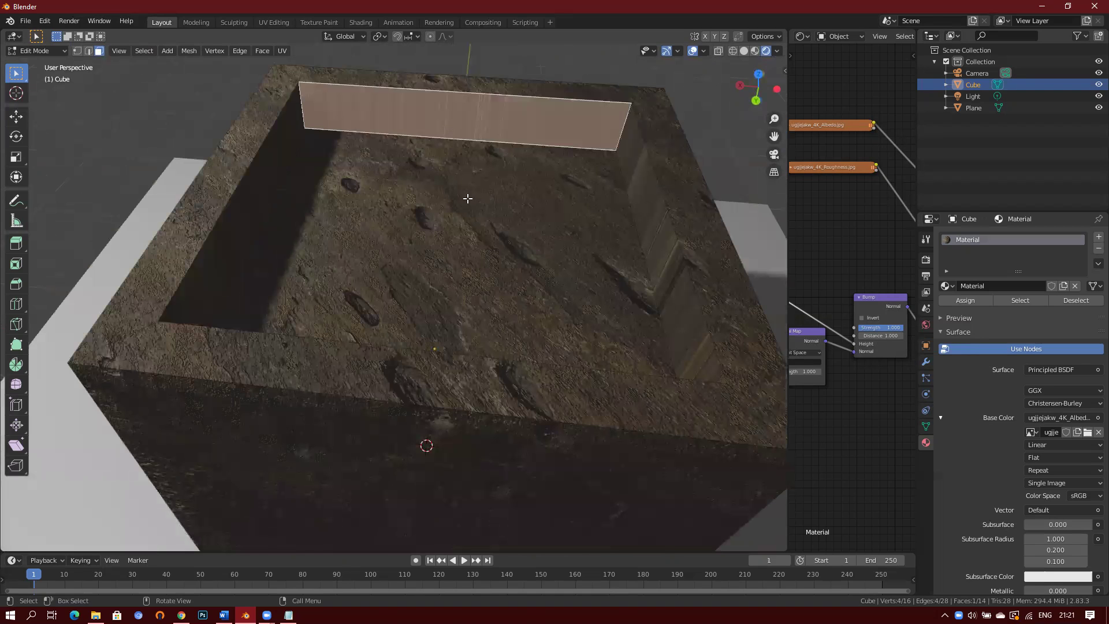
click(500, 198)
middle_drag(495, 217, 577, 213)
middle_drag(477, 190, 530, 208)
click(453, 198)
middle_drag(508, 170, 684, 197)
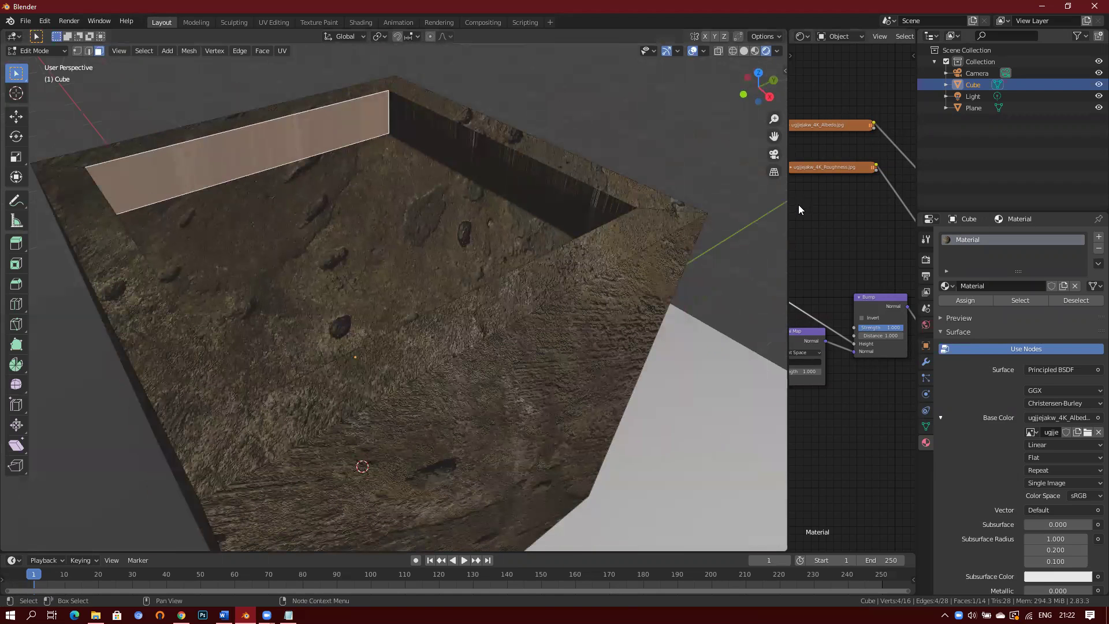
Enlarge the node editor area, select one inner wall of the recess, and change that area to a UV Editor
scroll(564, 261, down, 3)
drag(787, 259, 598, 245)
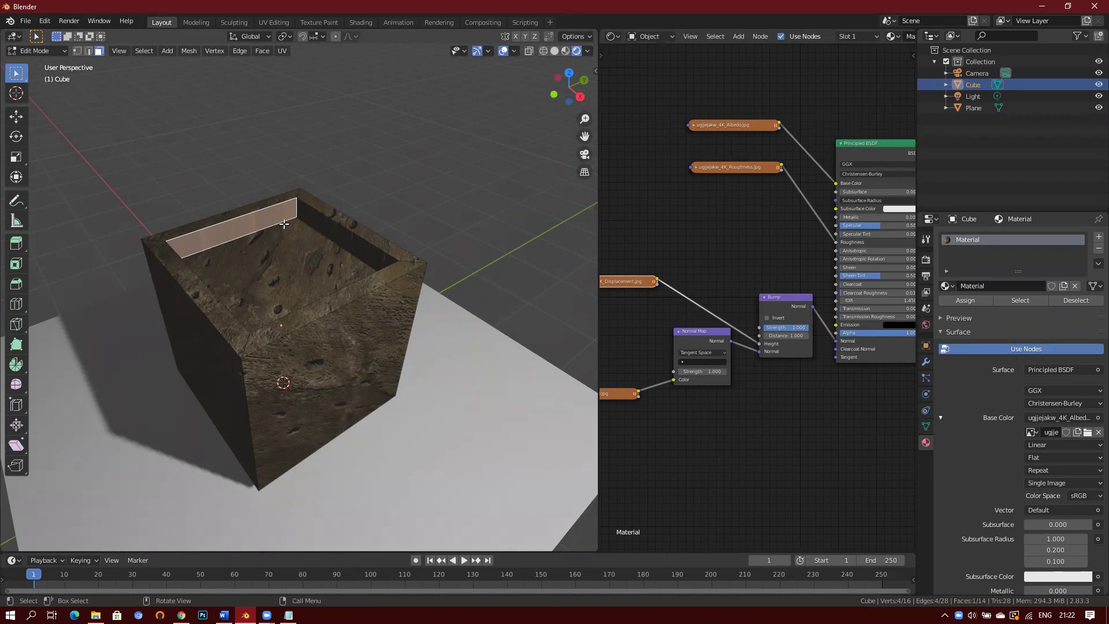
scroll(283, 223, up, 5)
click(339, 187)
click(181, 181)
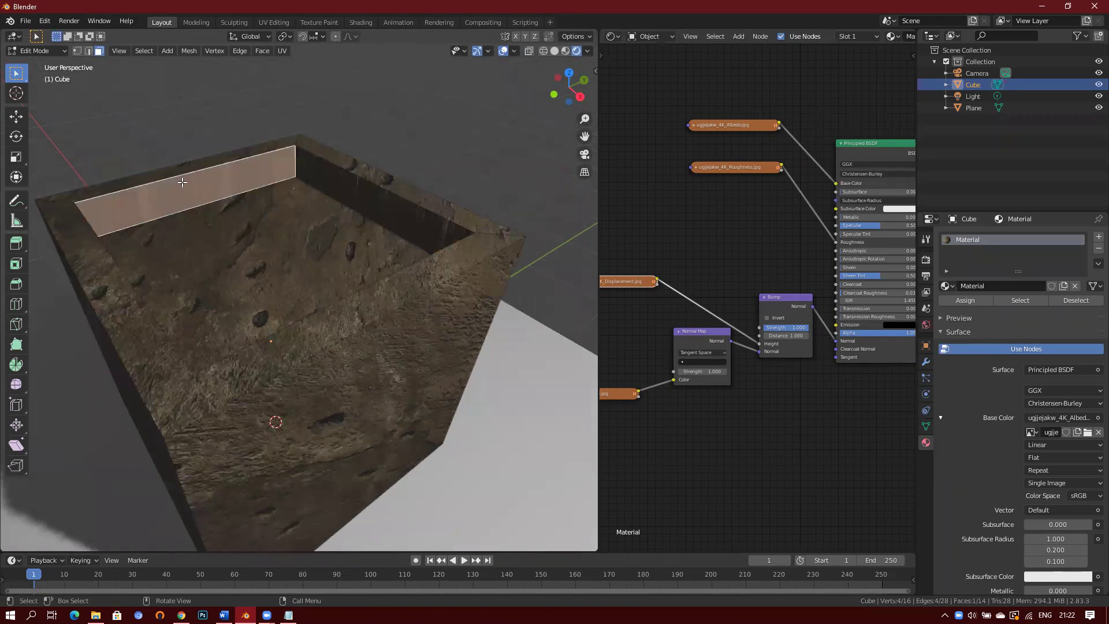
click(614, 37)
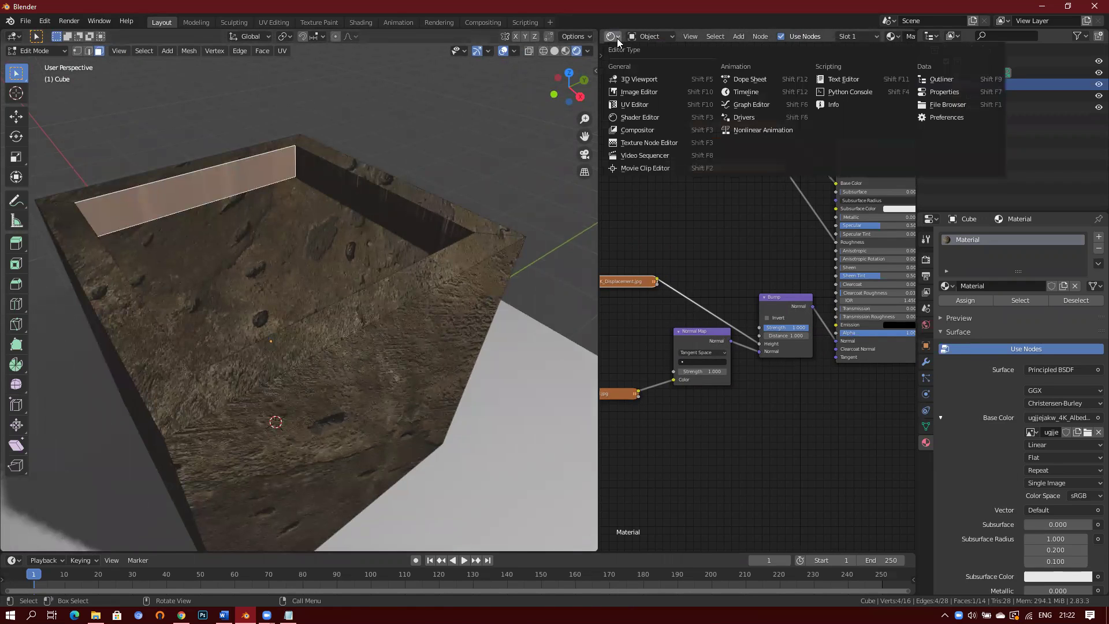
click(652, 104)
scroll(759, 251, down, 3)
scroll(759, 250, up, 1)
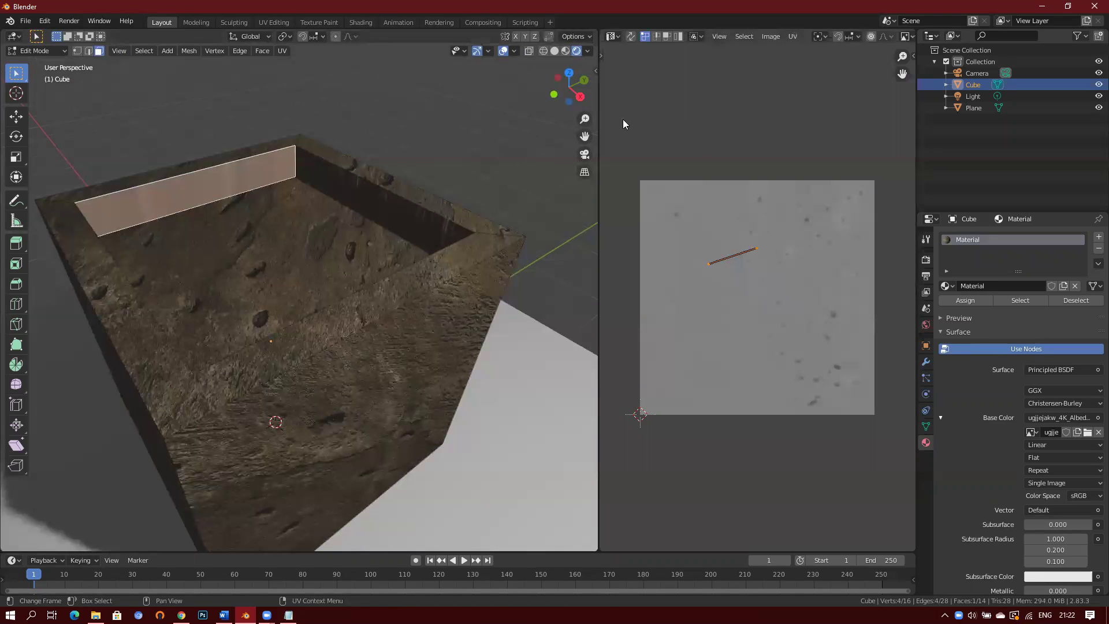
Widen the UV Editor and display ugjjejakw_4K_Albedo.jpg behind the selected wall's UVs
drag(600, 119, 465, 111)
click(774, 37)
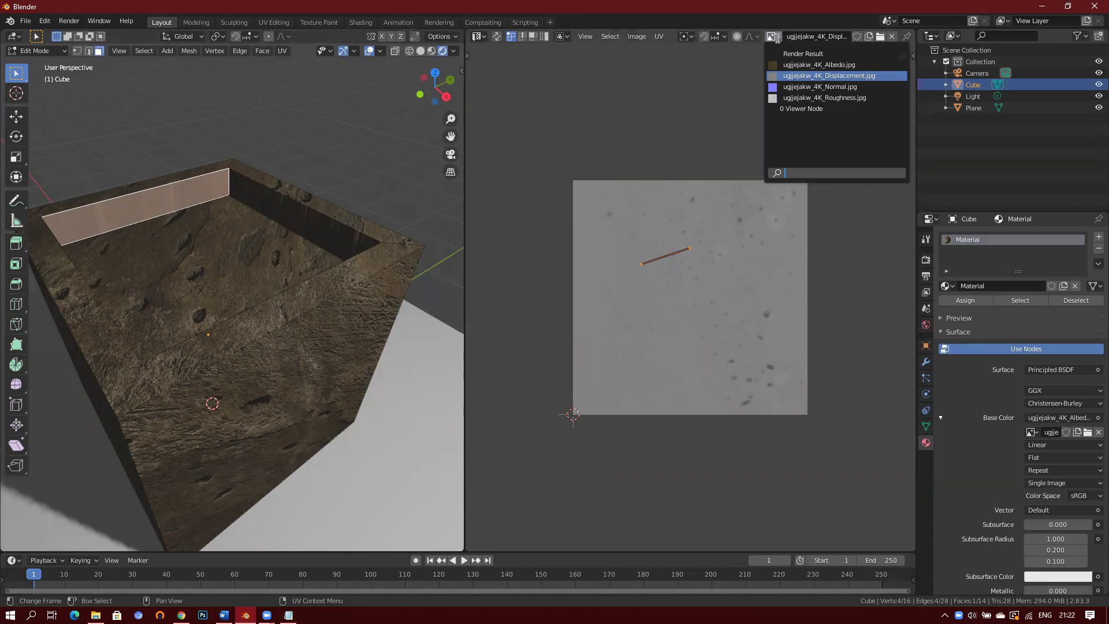
click(835, 66)
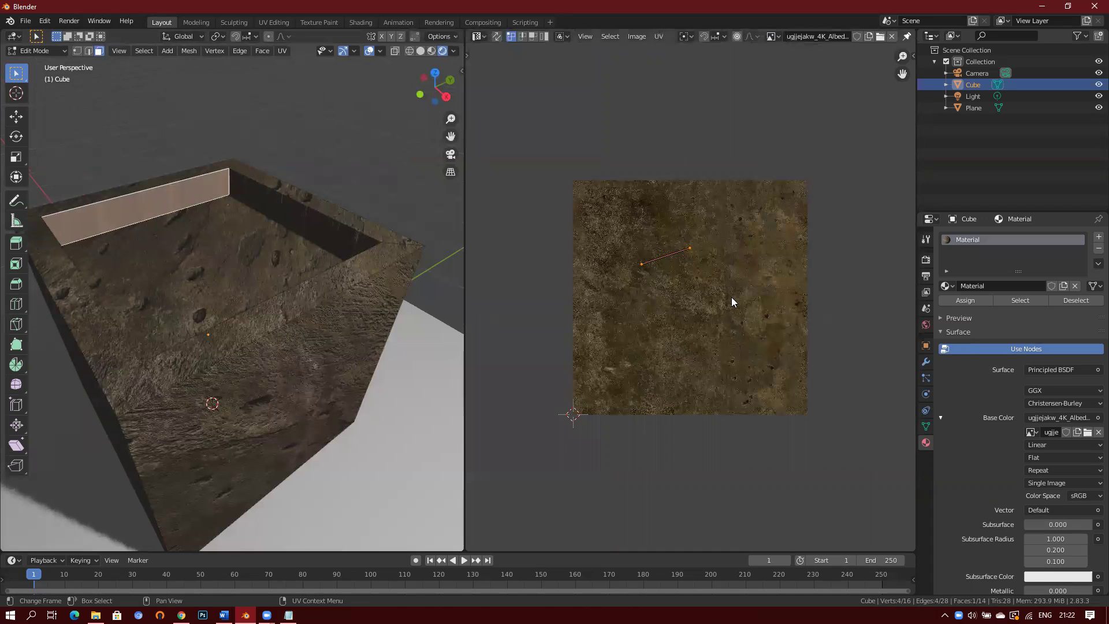
scroll(731, 297, up, 2)
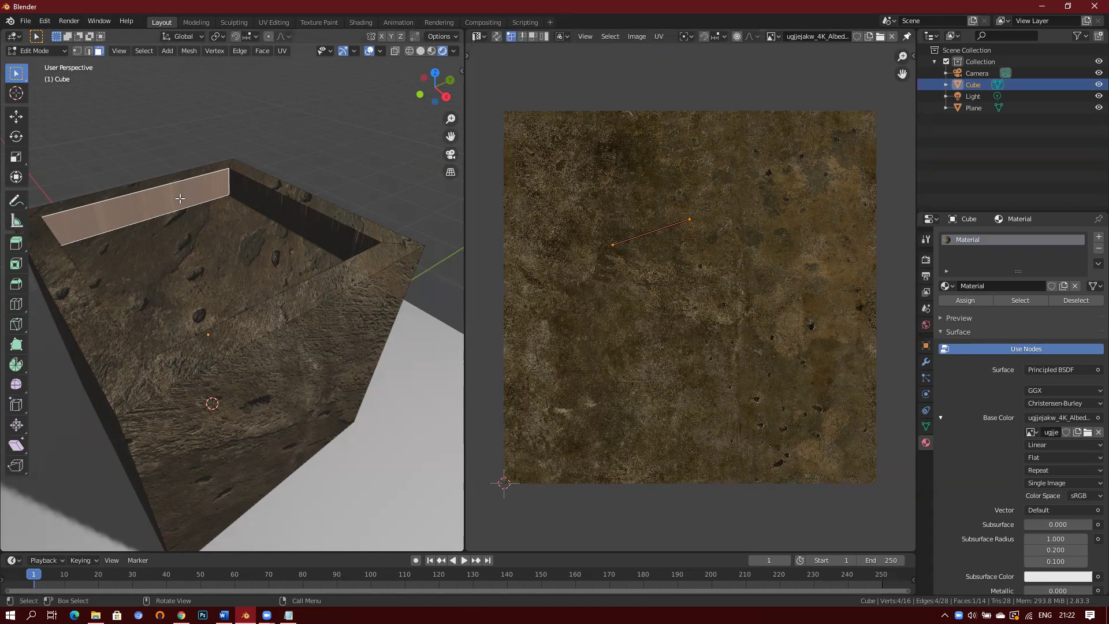
mouse_move(251, 220)
ctrl+middle_down()
mouse_move(239, 238)
mouse_move(258, 225)
ctrl+middle_up()
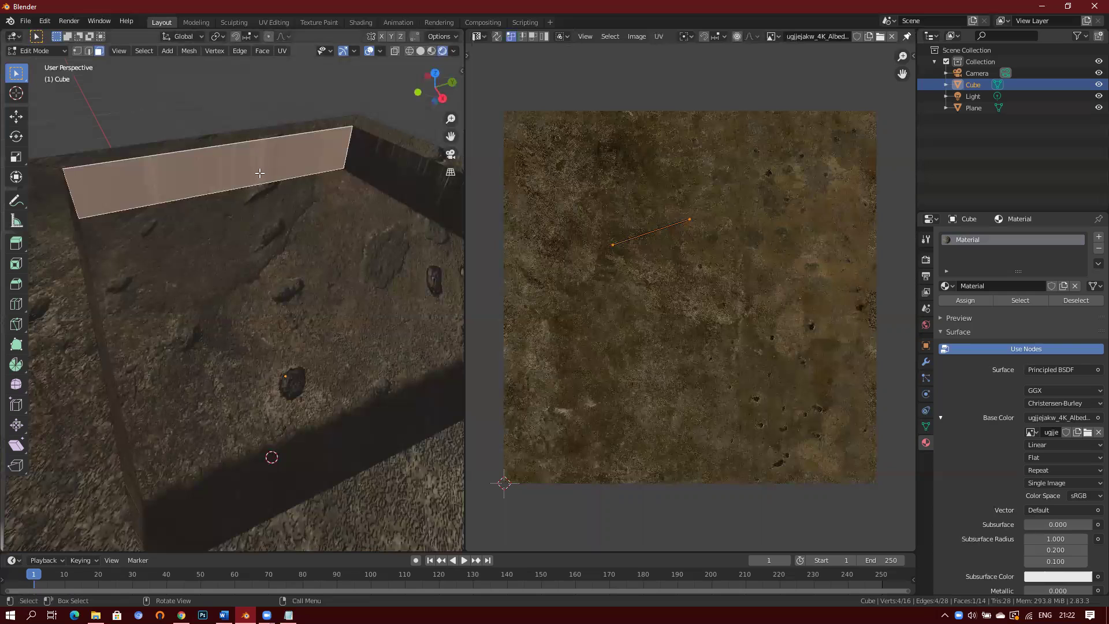
Select all four inner walls of the cube's recess together
click(282, 177)
click(283, 175)
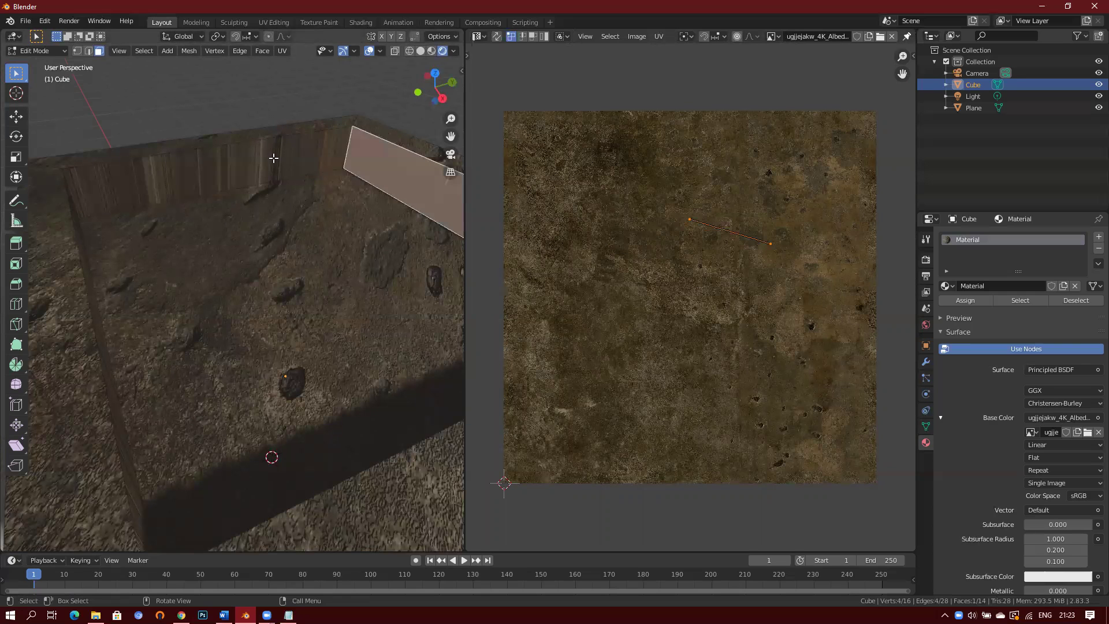
click(273, 157)
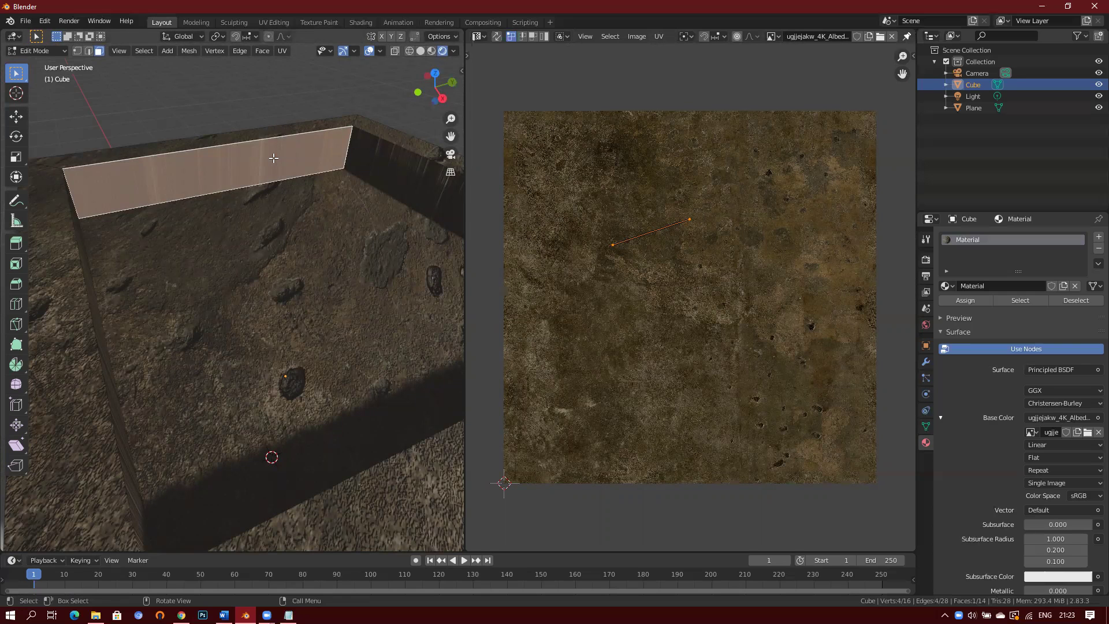
middle_drag(343, 169, 253, 243)
shift+click(338, 180)
shift+click(147, 205)
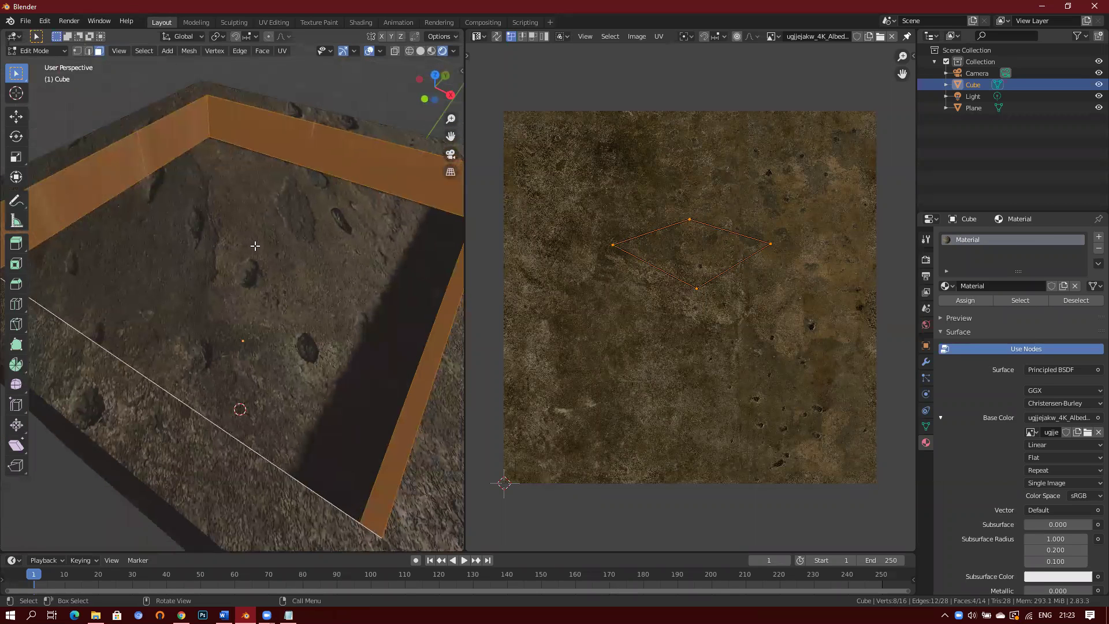
Unwrap the four selected recess walls together and clear the selection
key(u)
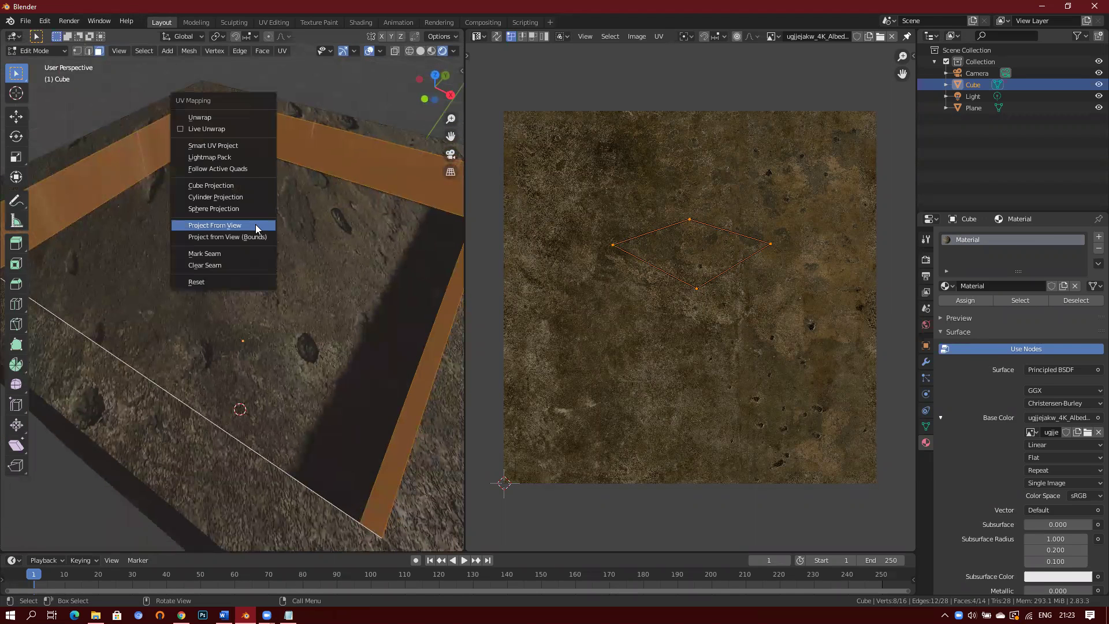
click(254, 119)
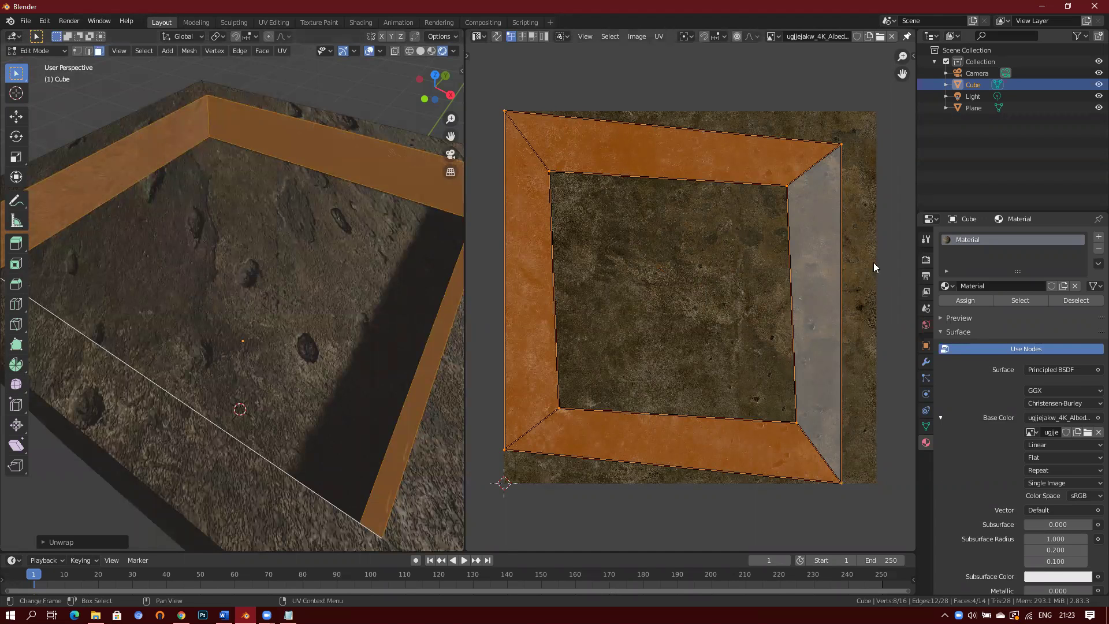
middle_drag(280, 241, 238, 231)
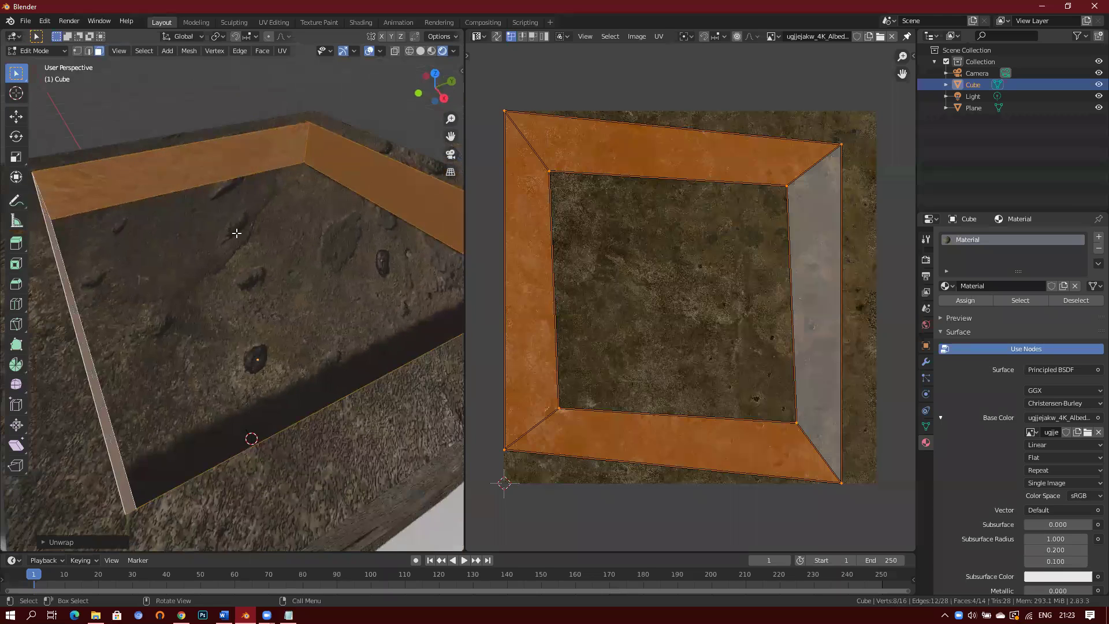
scroll(237, 233, up, 4)
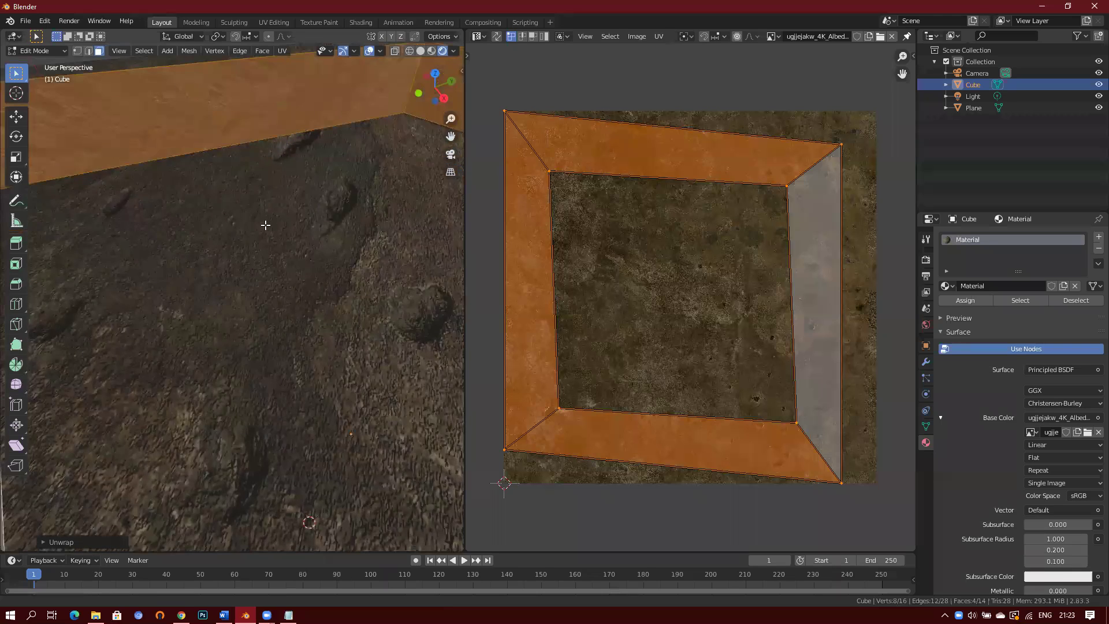
key(alt+a)
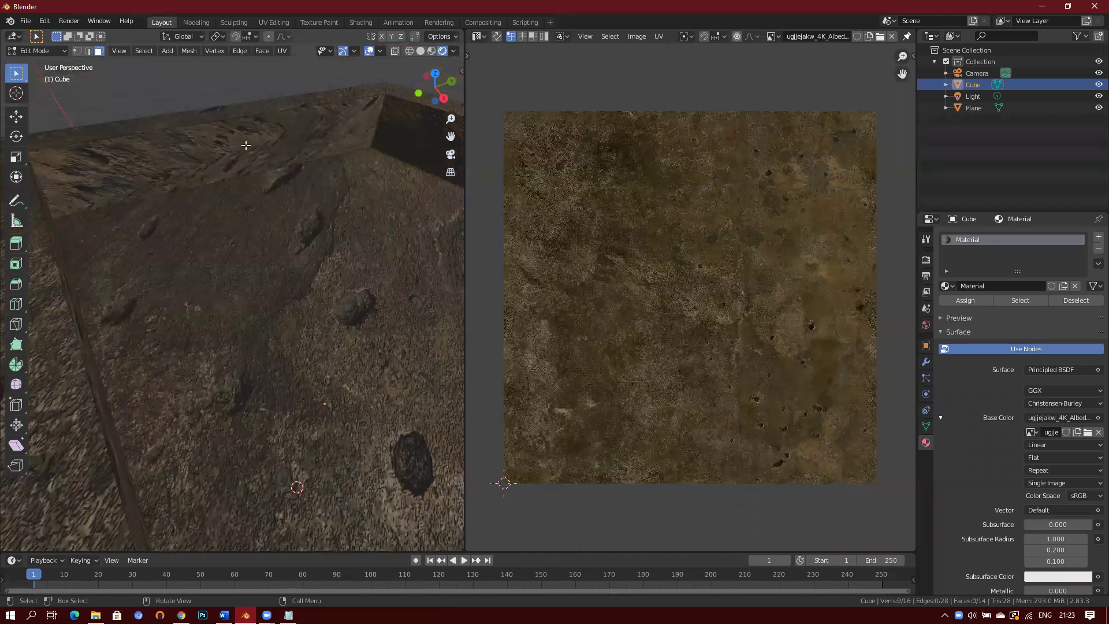
Examine how the texture falls on the unwrapped recess wall, selecting the wall, floor and rim faces to compare their UVs
click(245, 145)
click(279, 205)
click(269, 143)
scroll(299, 181, up, 4)
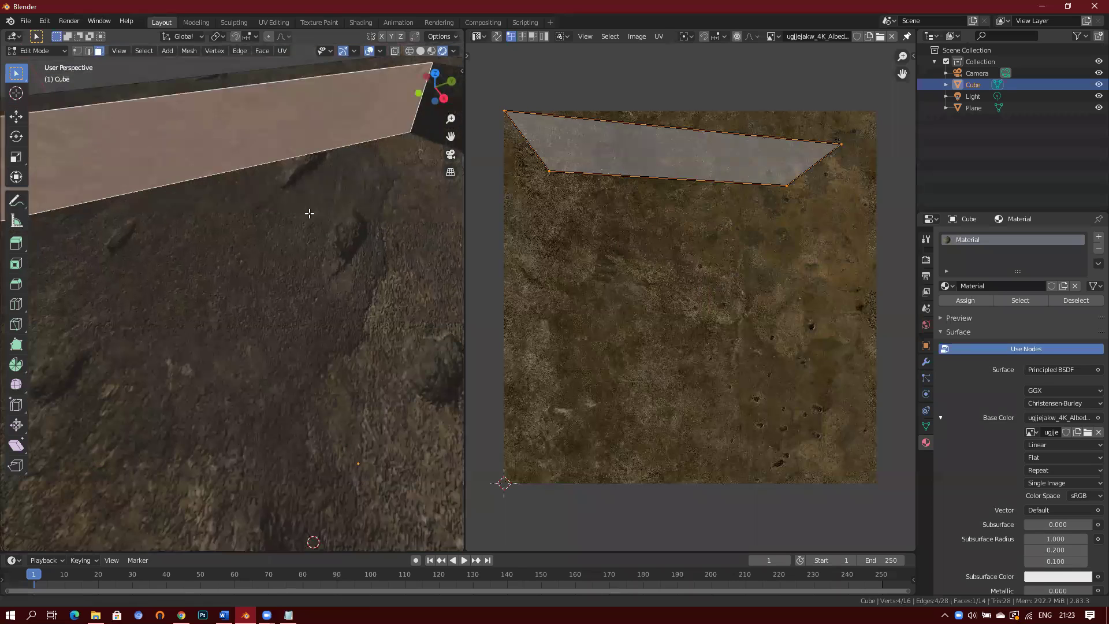
click(325, 191)
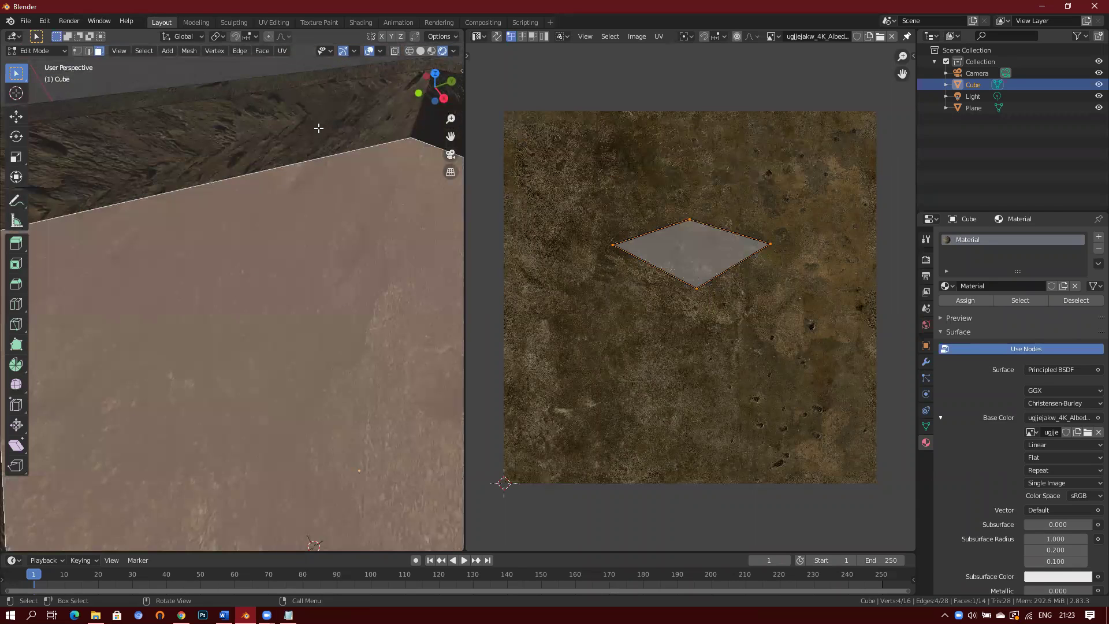
click(319, 128)
middle_drag(321, 178, 265, 171)
key(u)
click(233, 88)
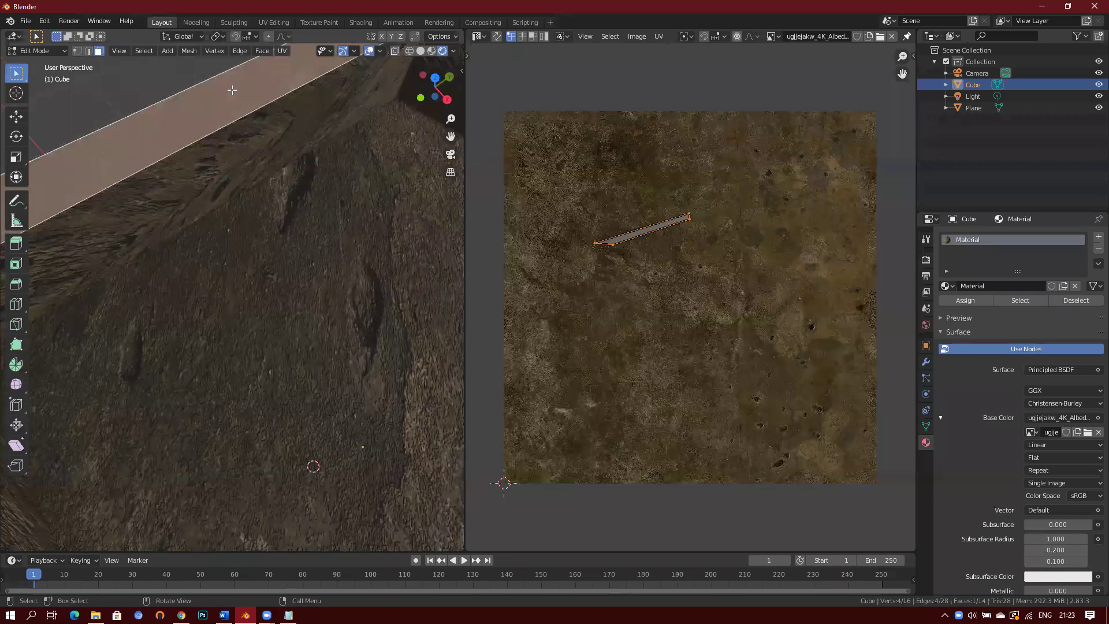
middle_drag(274, 148, 265, 136)
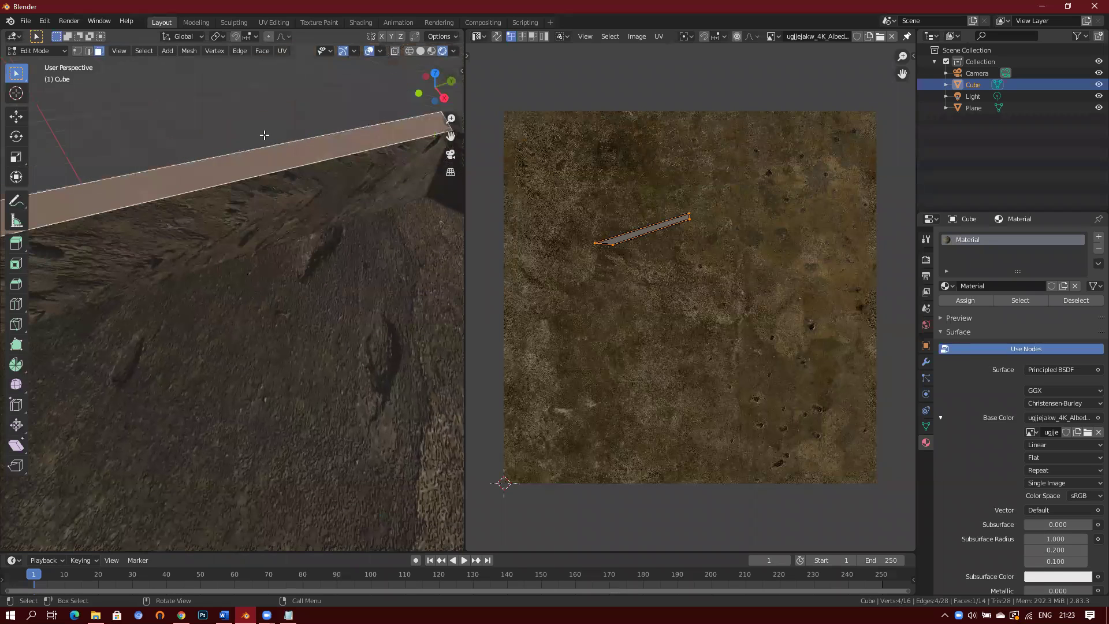
key(u)
click(277, 214)
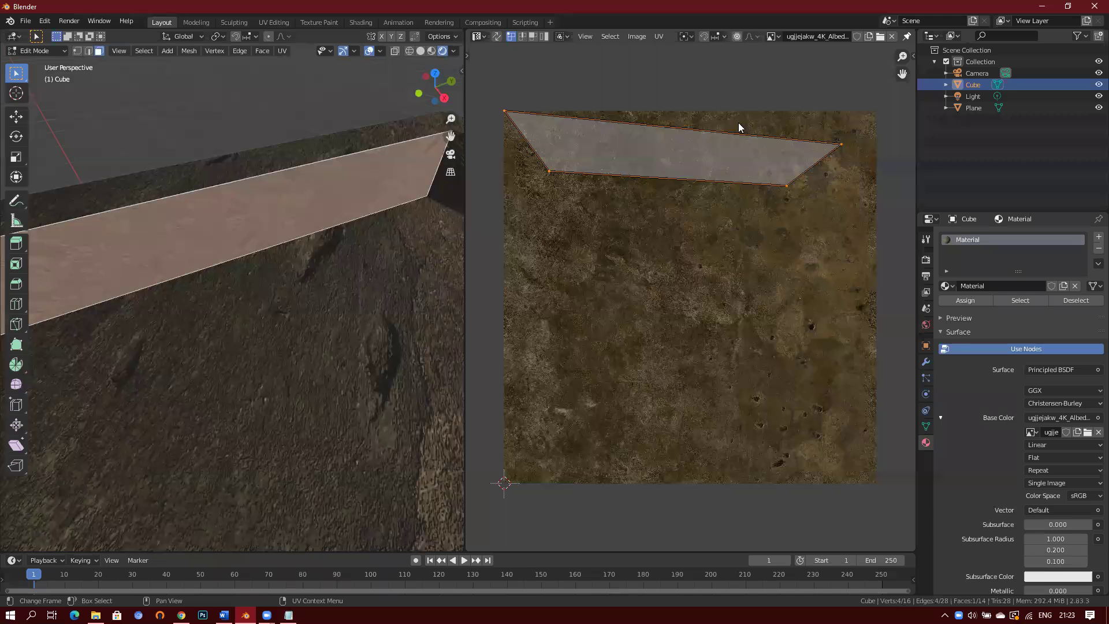
Try reshaping the selected wall's UVs by moving its two far-end vertices down, followed by the opposite end's lower vertex
drag(783, 102, 861, 254)
key(g)
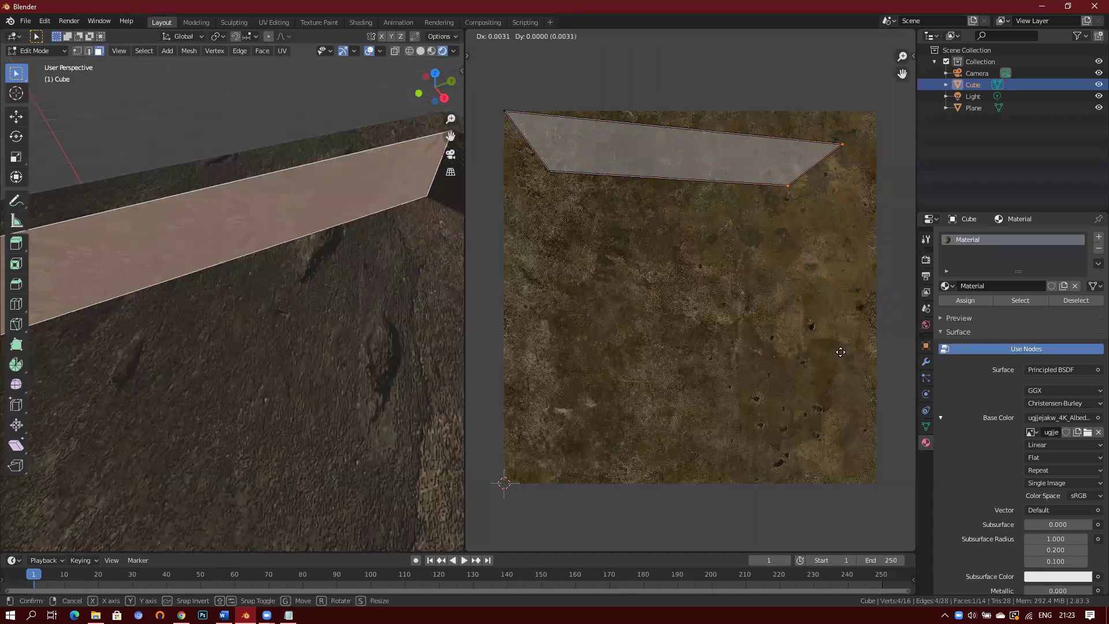
click(838, 428)
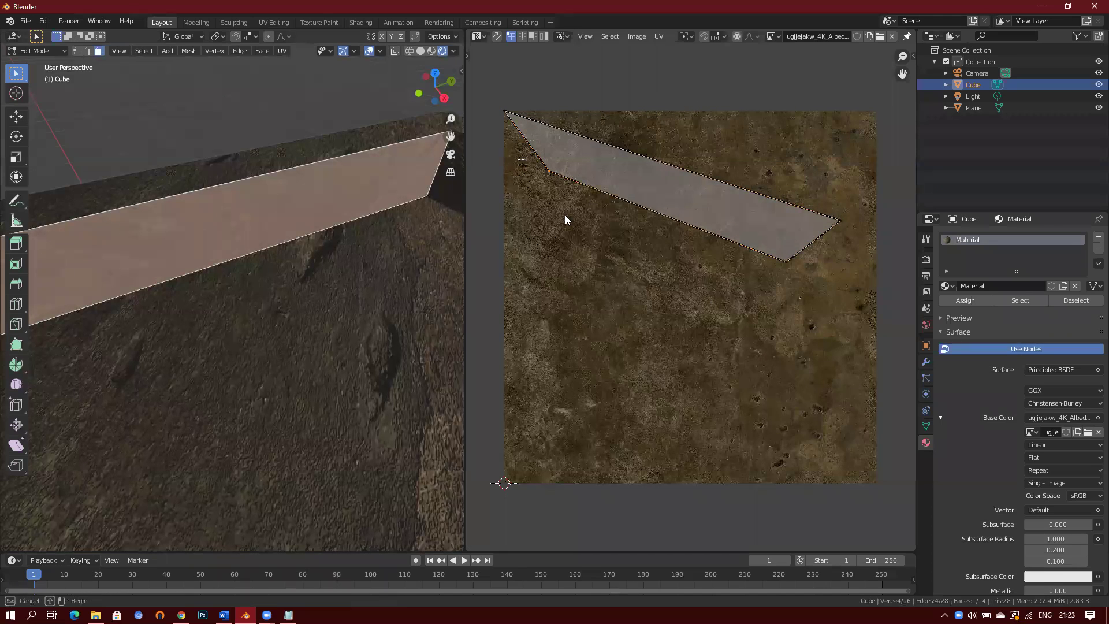
click(552, 168)
key(g)
click(554, 415)
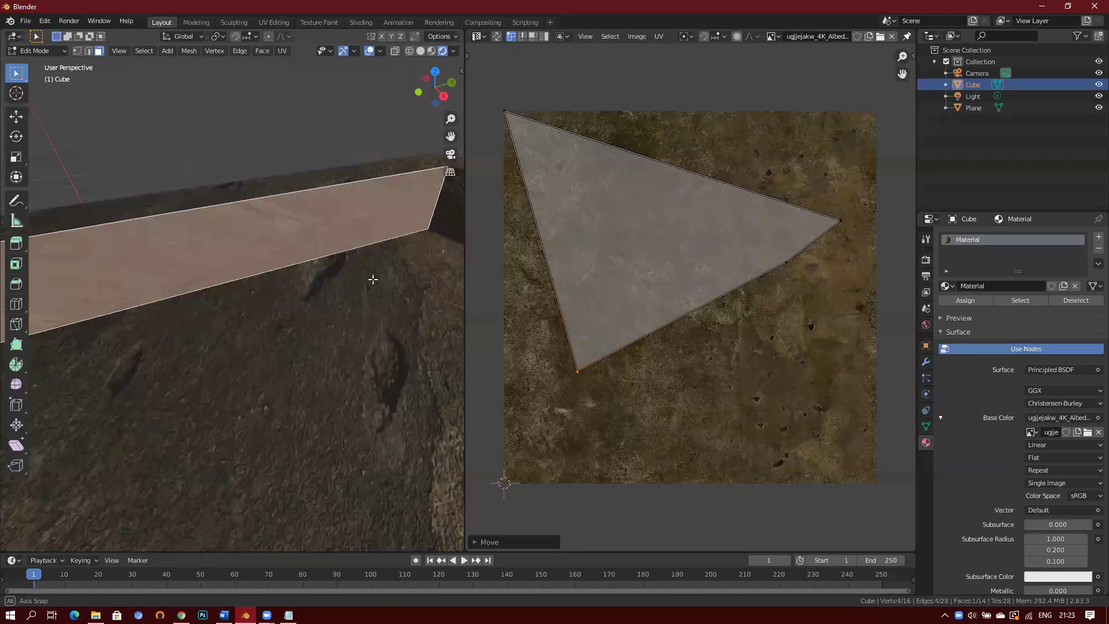
Undo the UV vertex moves, the face selections and the joint unwrap, back to the four selected recess walls
key(ctrl+z)
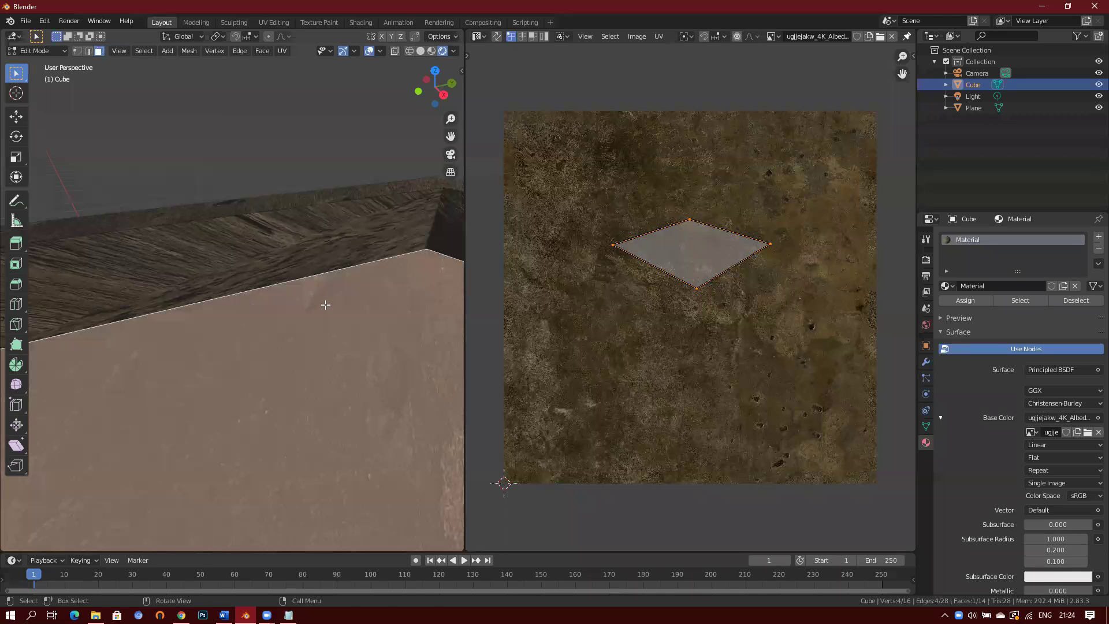
key(ctrl+shift+z)
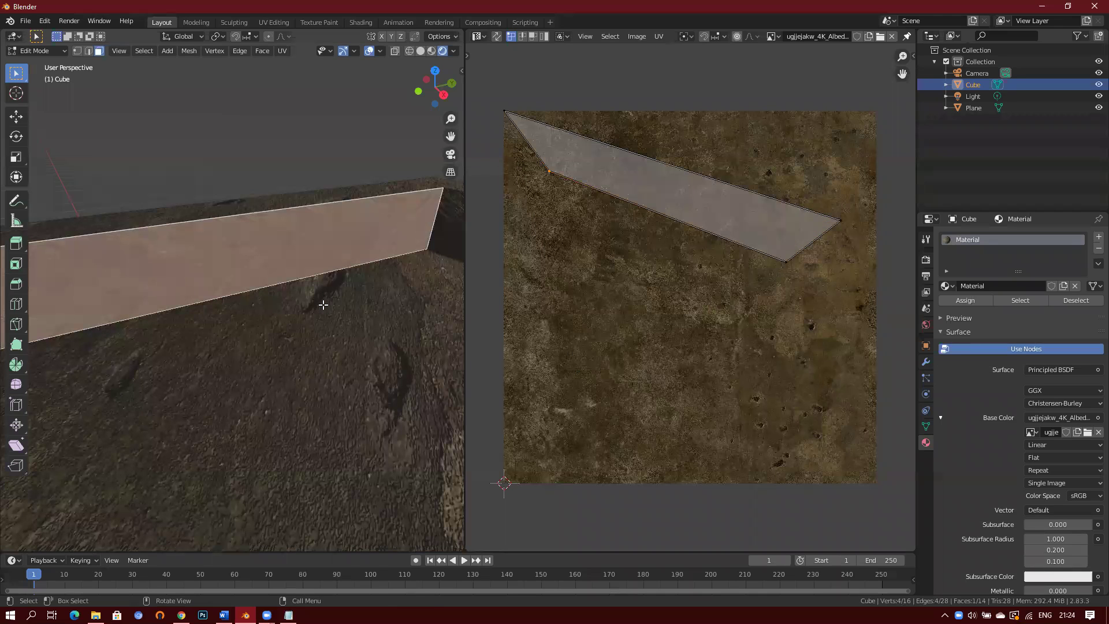
key(ctrl+z)
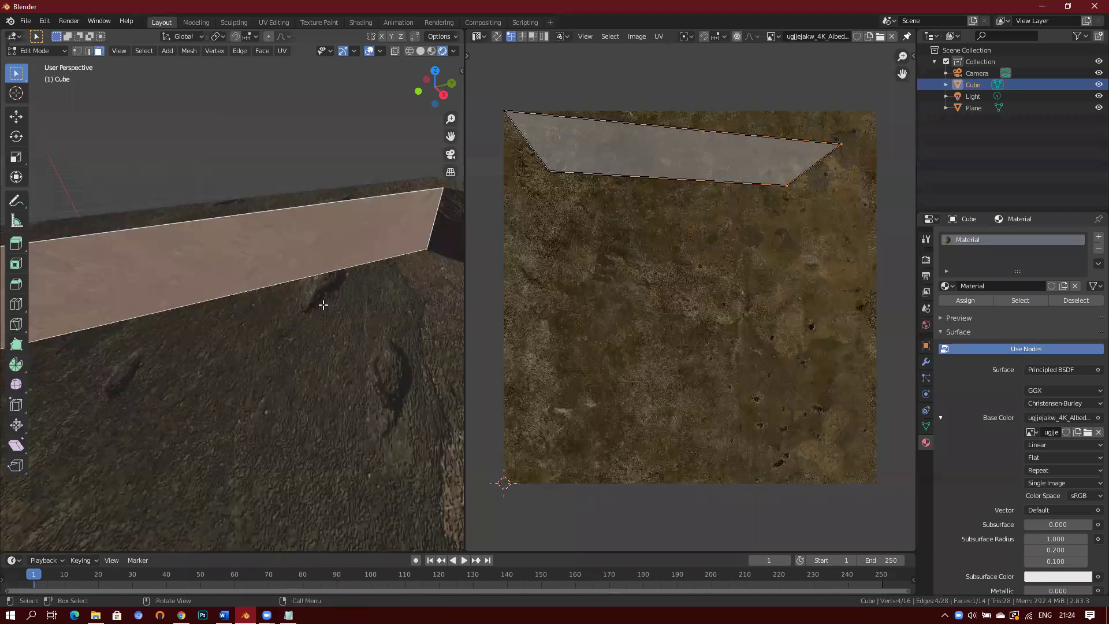
key(ctrl+z)
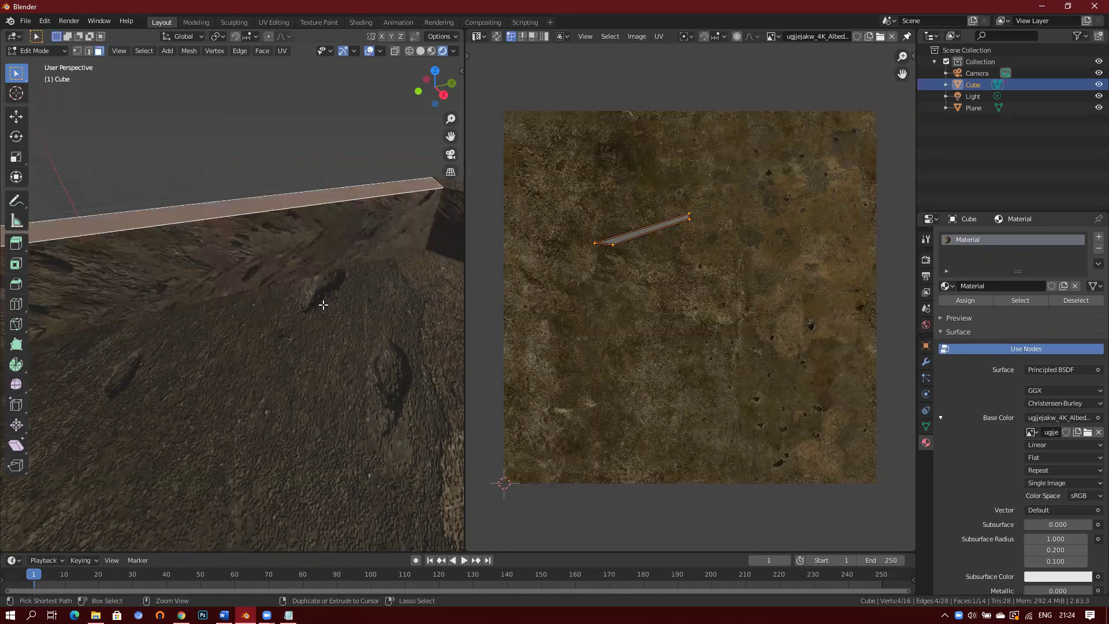
key(ctrl+z)
key(ctrl+z)
key(ctrl+z)
key(ctrl+z)
key(ctrl+z)
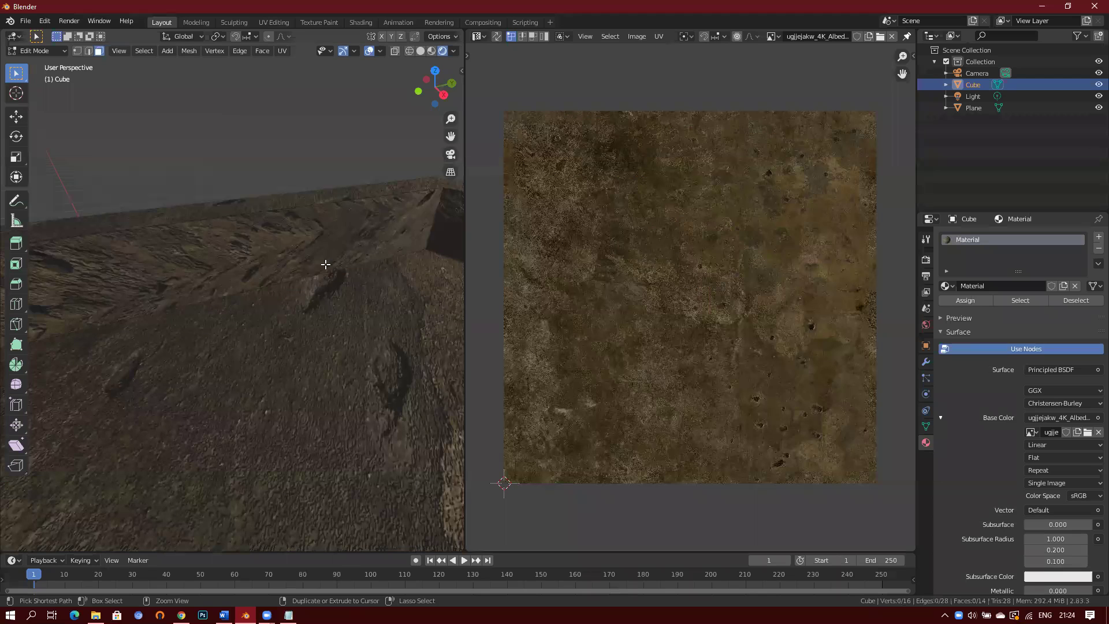
mouse_move(326, 264)
middle_down()
mouse_move(344, 250)
mouse_move(345, 272)
mouse_move(372, 258)
mouse_move(360, 276)
mouse_move(312, 272)
middle_up()
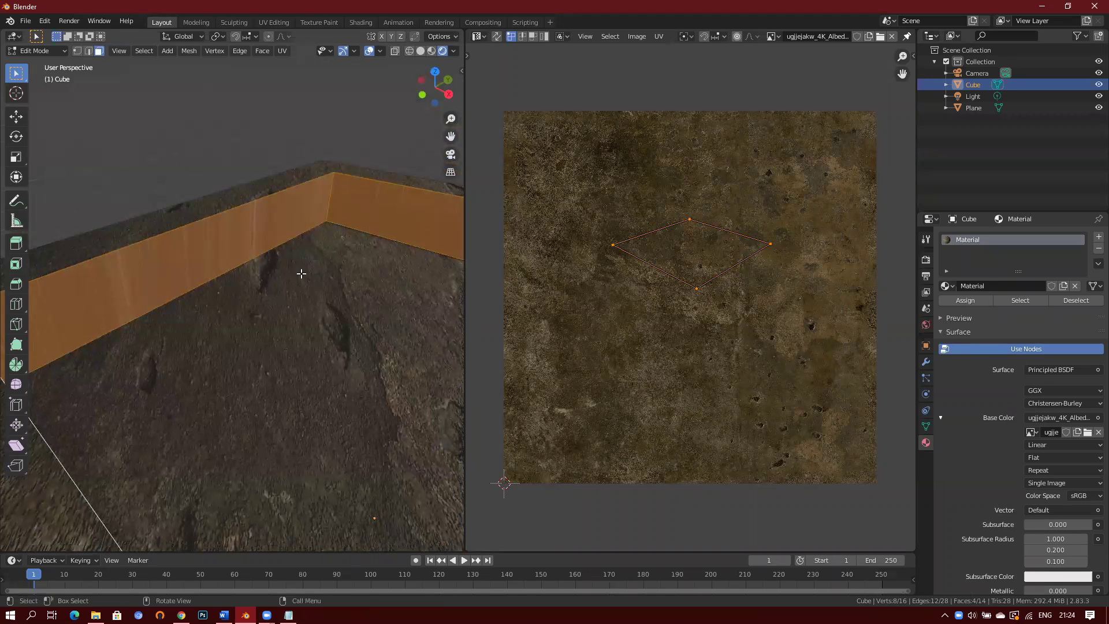
Map the four recess walls' UVs with Project From View and clear the selection
key(u)
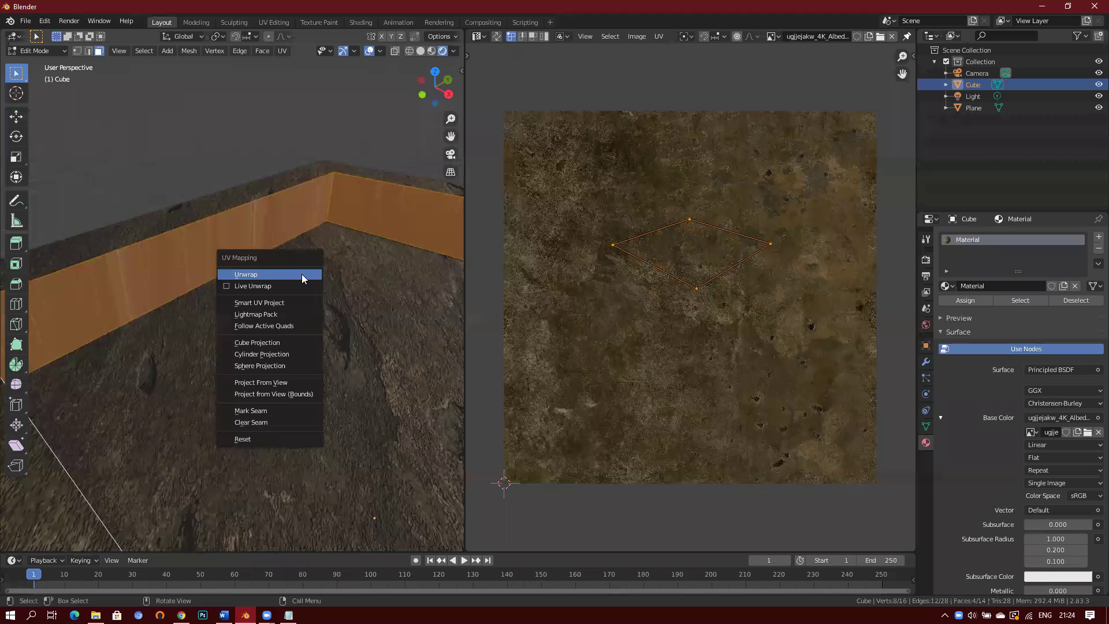
click(285, 382)
middle_drag(325, 316, 360, 181)
click(361, 181)
Select the recess wall with the stretched texture, check its thin UV strip, and unwrap that face on its own
middle_drag(338, 262, 245, 265)
middle_drag(372, 294, 2, 301)
middle_drag(146, 292, 363, 272)
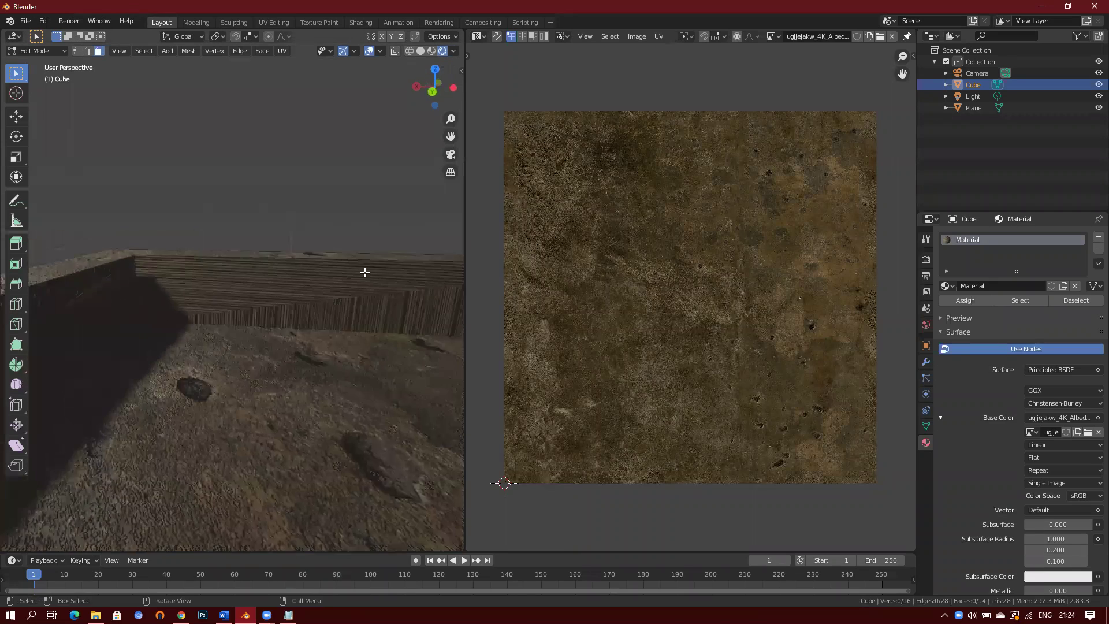
click(362, 287)
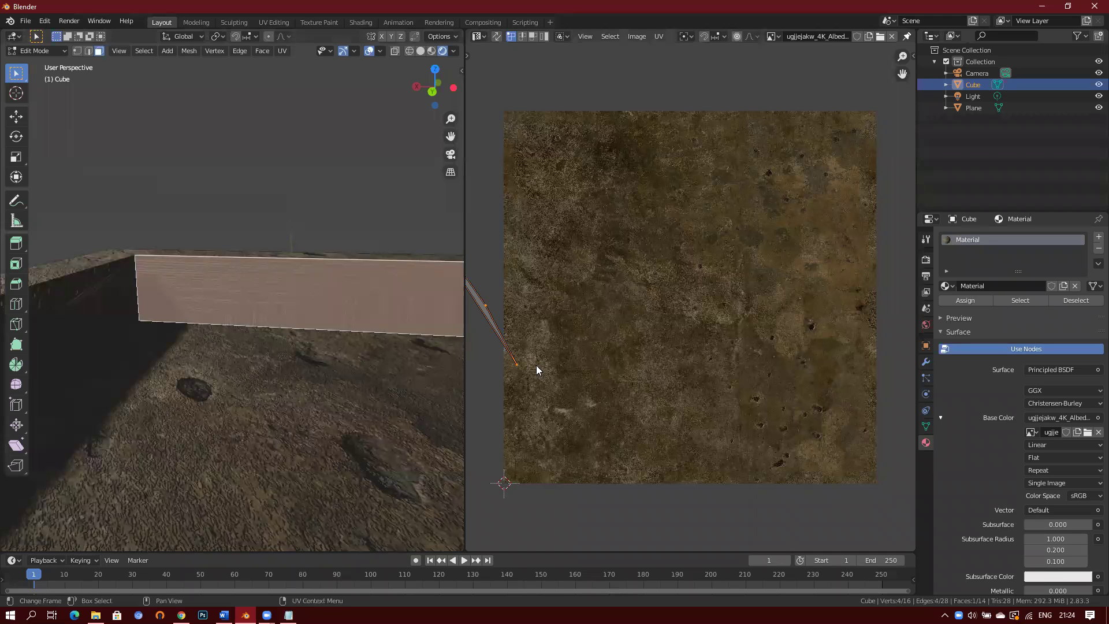
scroll(738, 314, up, 6)
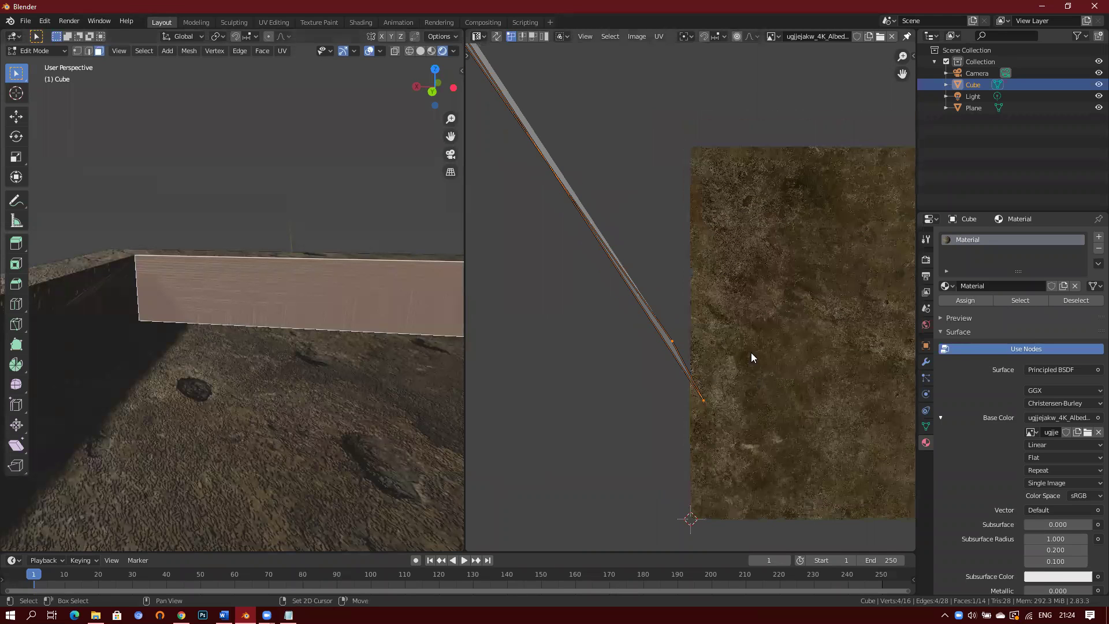
scroll(751, 352, up, 2)
scroll(678, 265, up, 2)
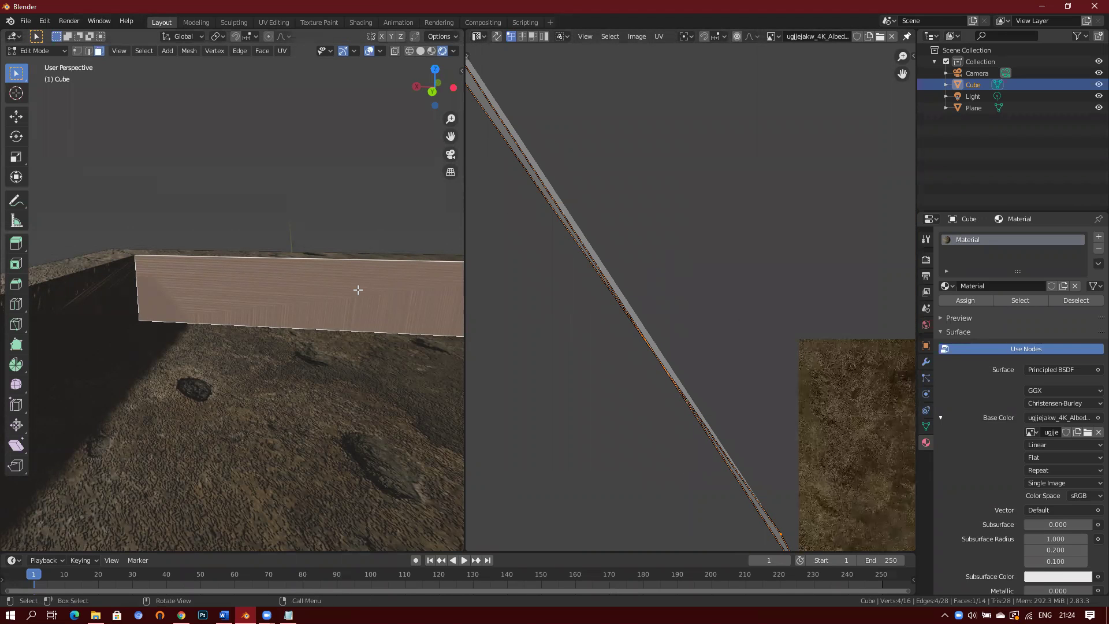
key(u)
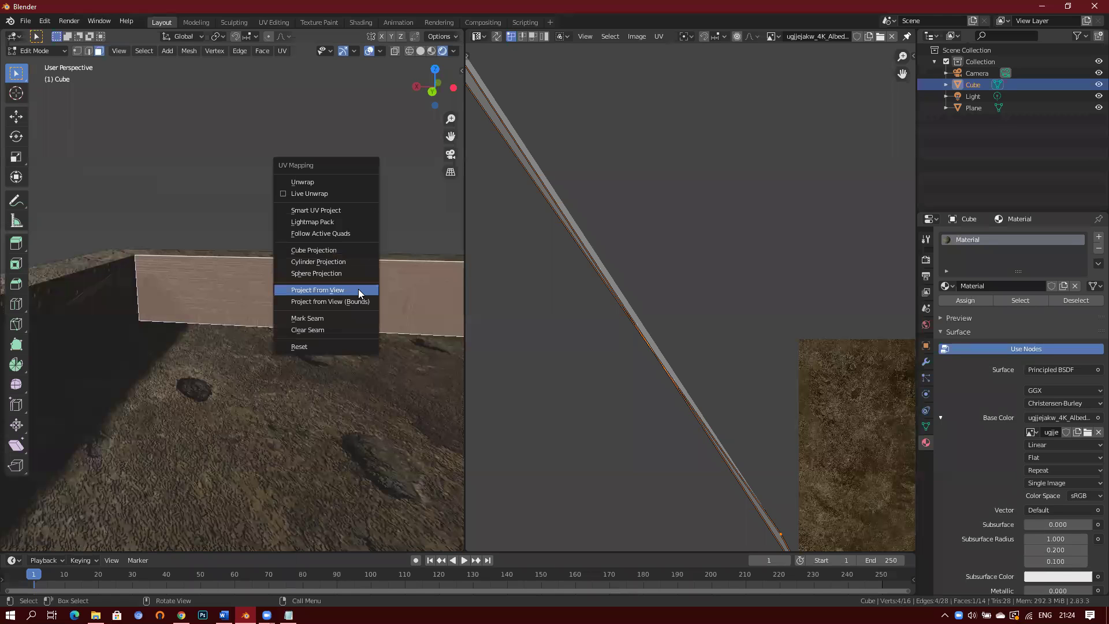
click(328, 181)
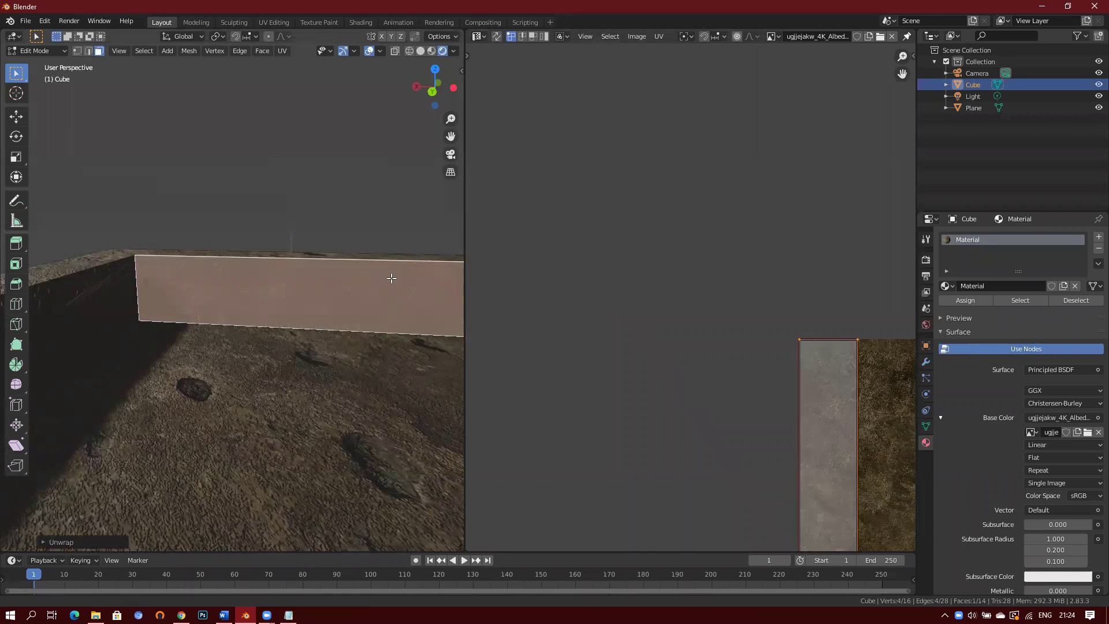
Check the newly unwrapped wall's texture and UV placement by selecting the recess floor and the wall alternately
ctrl+scroll(370, 373, down, 1)
click(317, 353)
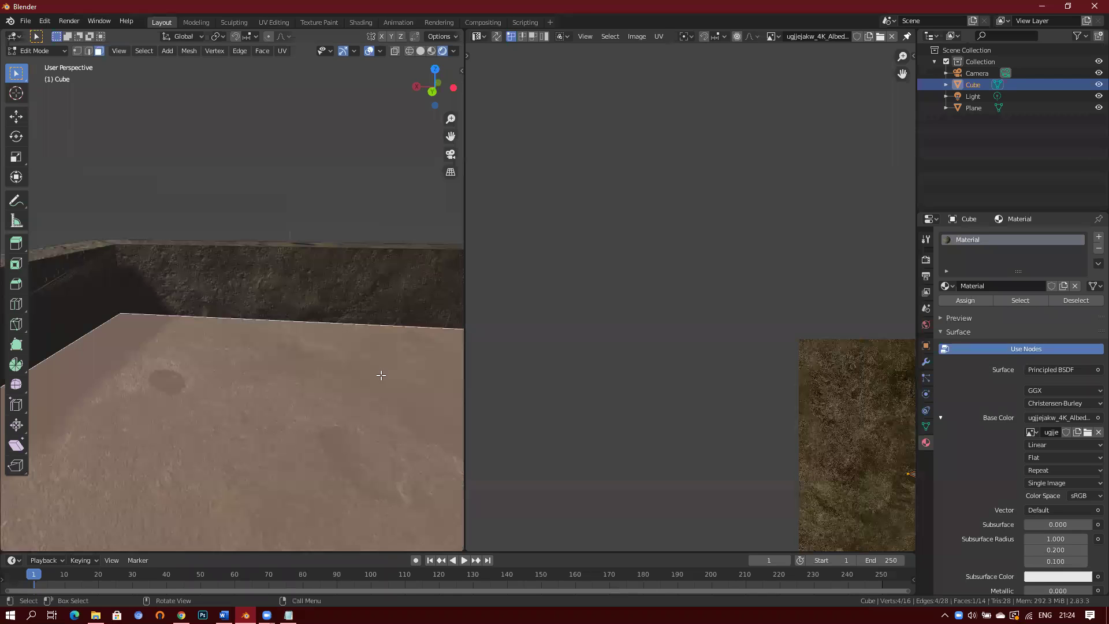
ctrl+scroll(312, 293, down, 1)
click(280, 278)
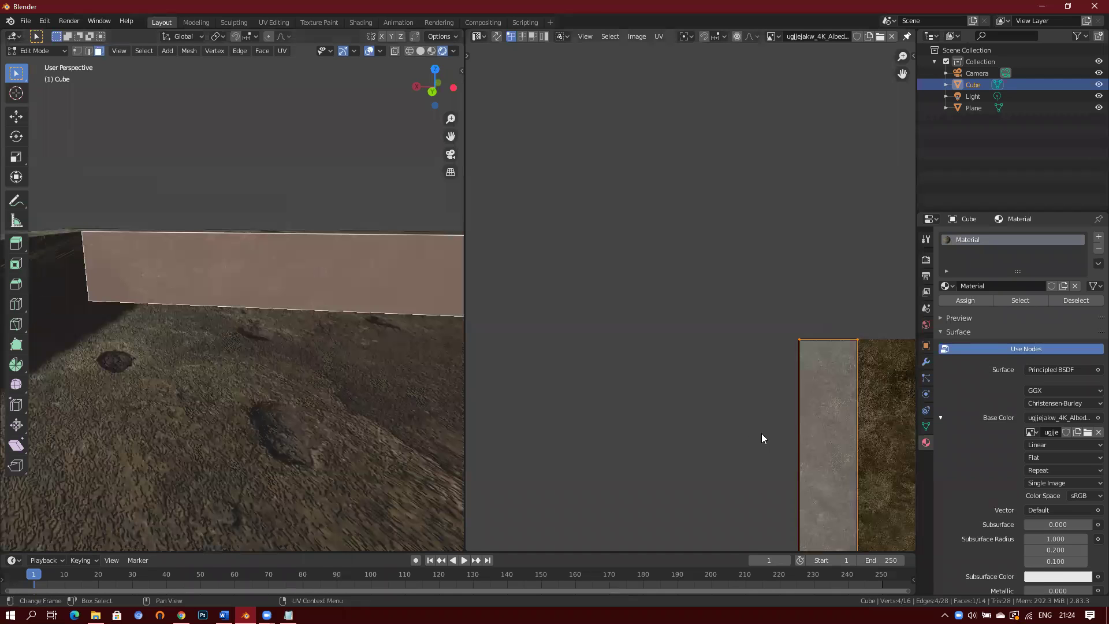
middle_drag(842, 450, 666, 259)
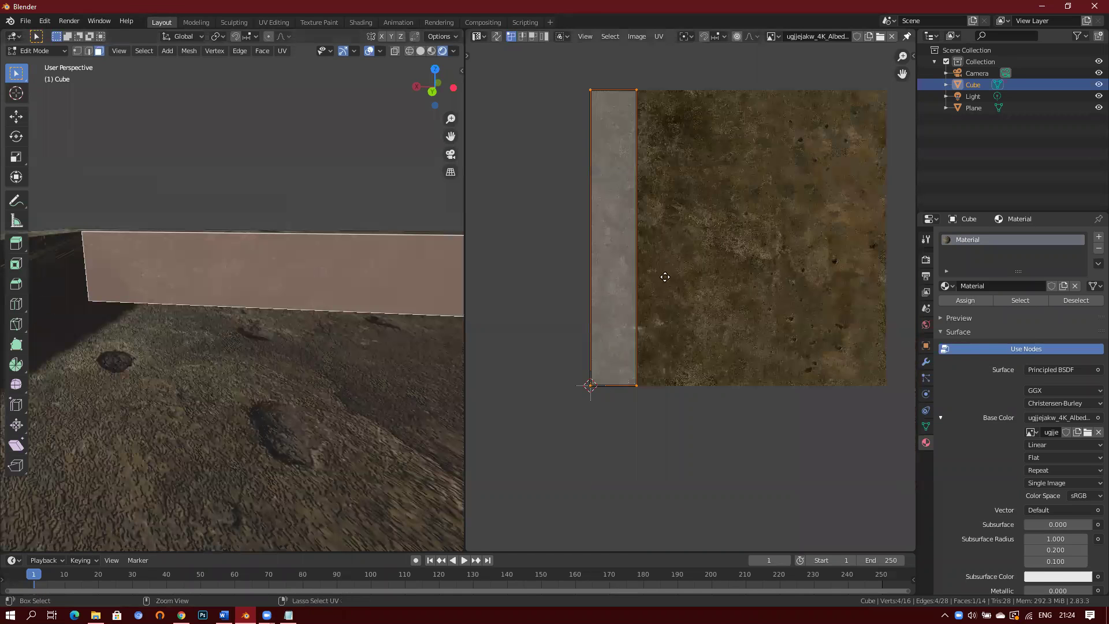
scroll(656, 273, up, 4)
click(374, 328)
Select another recess wall with a stretched texture and unwrap that face on its own
middle_drag(421, 309, 207, 289)
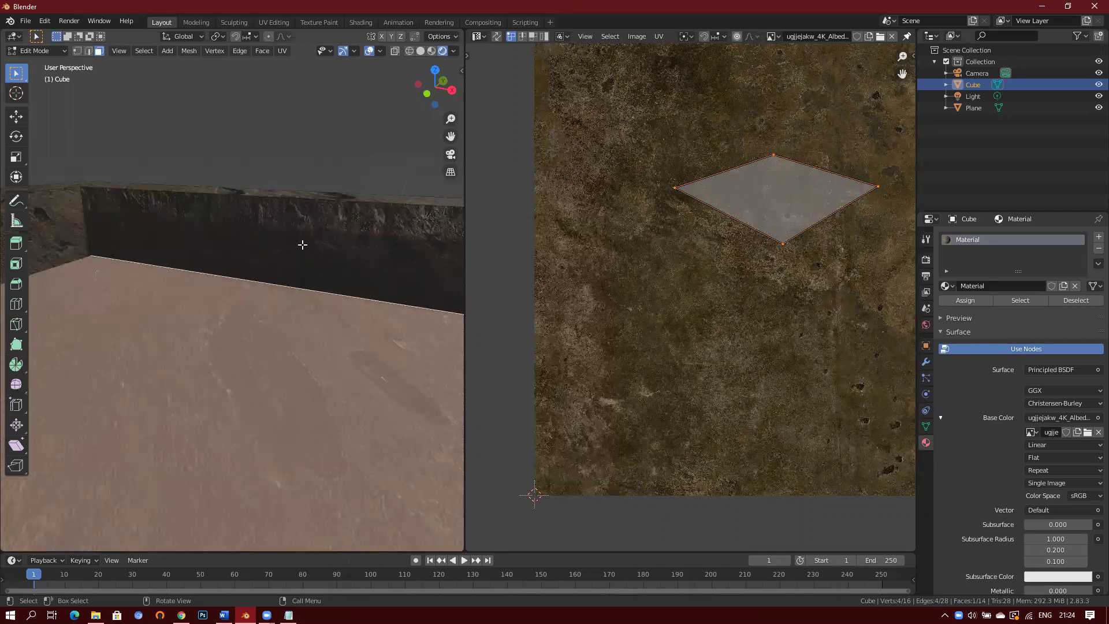
click(299, 269)
middle_drag(292, 295, 248, 210)
click(269, 180)
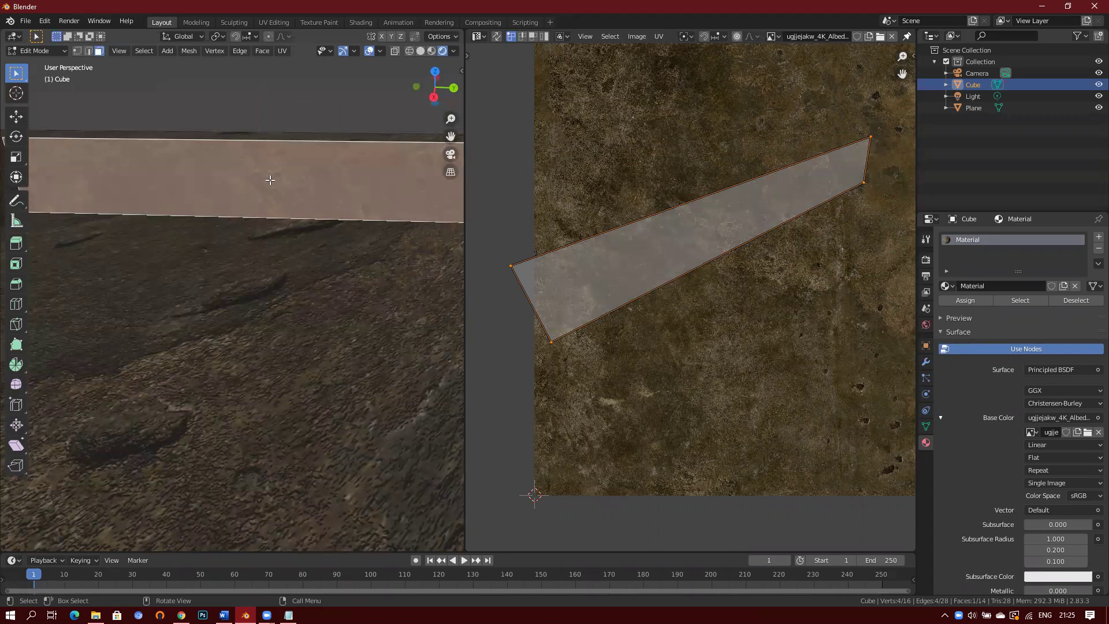
key(u)
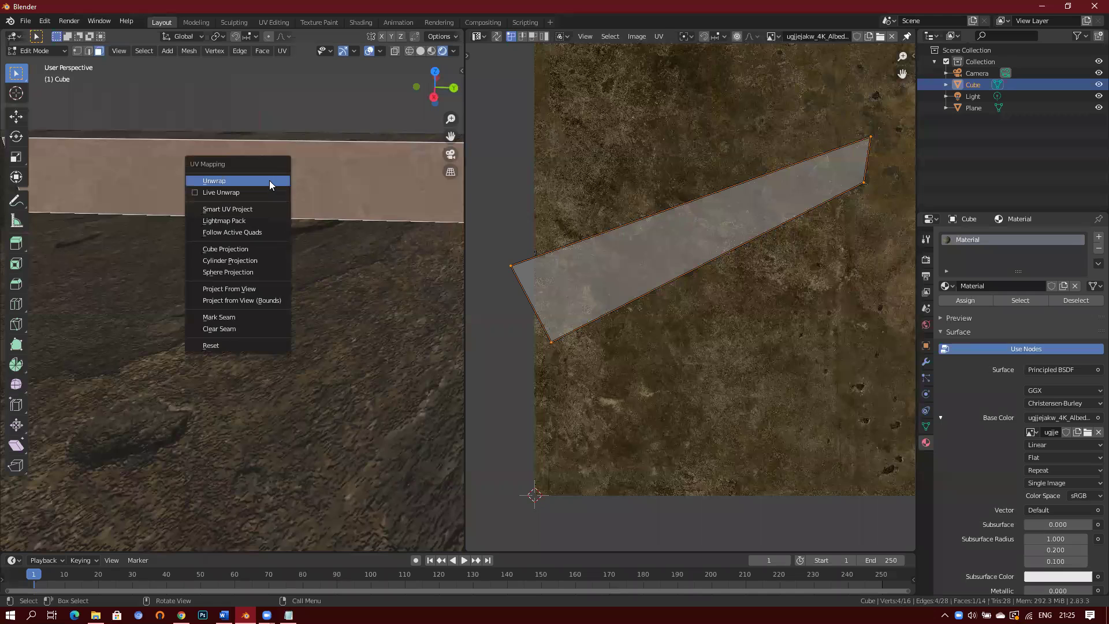
click(270, 181)
scroll(606, 250, down, 3)
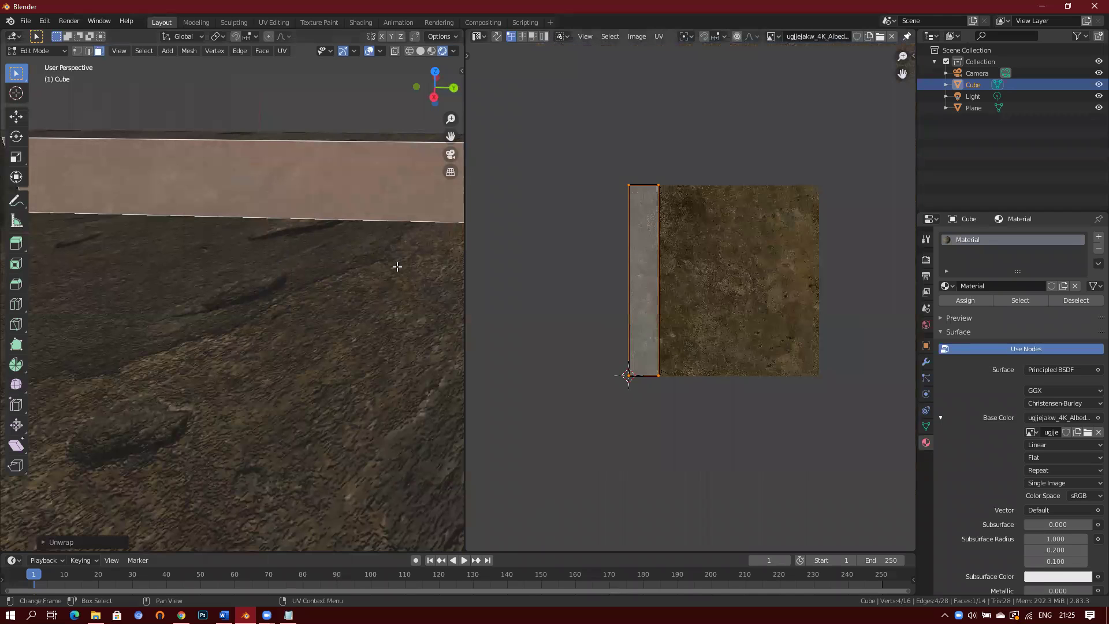
Widen the 3D viewport, leave Edit Mode and examine the texture on the recess walls and floor from several angles
scroll(377, 236, down, 6)
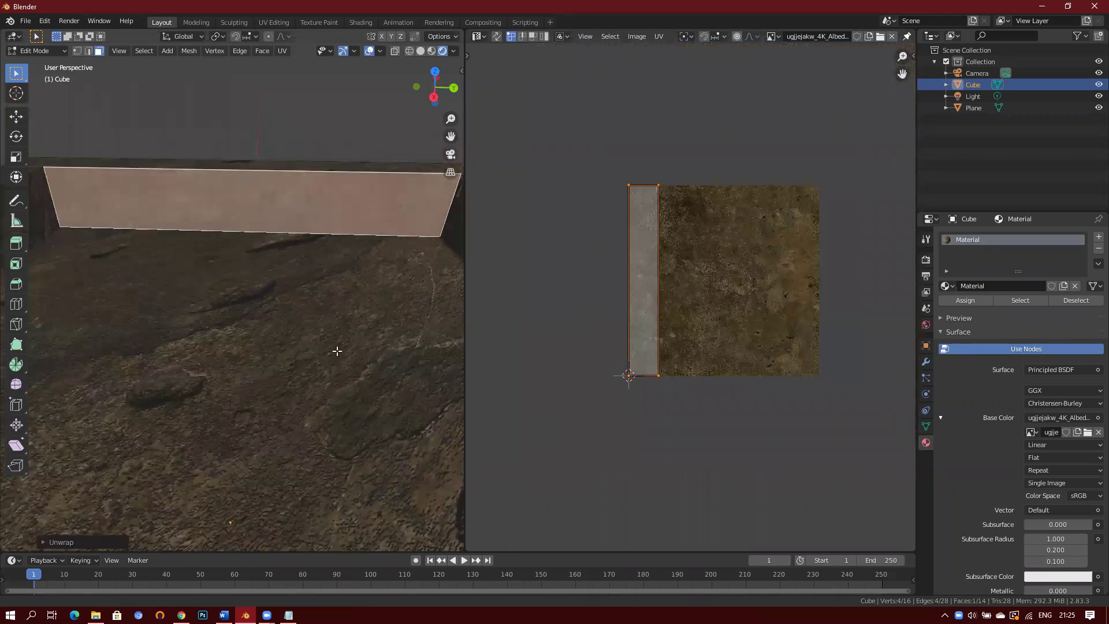
scroll(324, 367, down, 4)
middle_drag(268, 319, 289, 290)
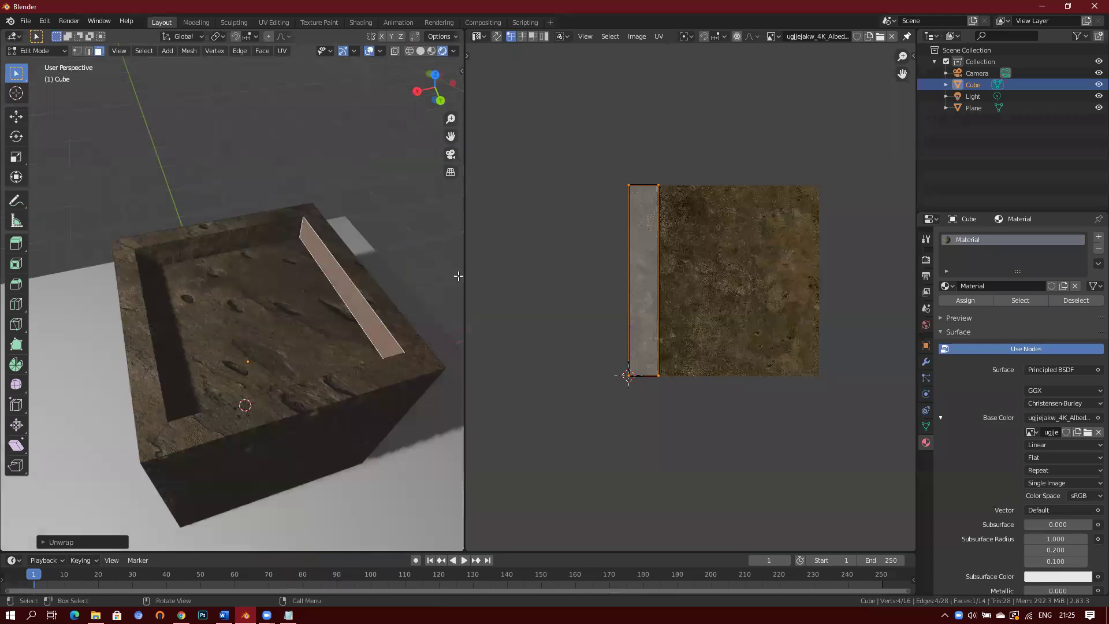
drag(464, 275, 708, 275)
mouse_move(538, 264)
middle_down()
mouse_move(559, 255)
mouse_move(530, 256)
middle_up()
key(Tab)
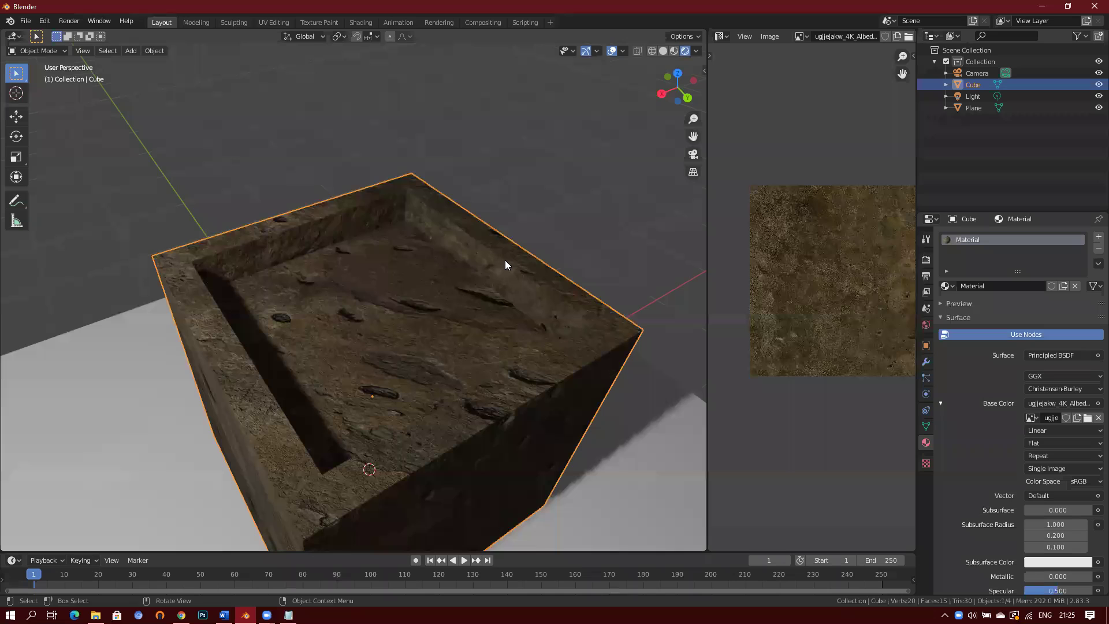
ctrl+middle_drag(493, 304, 494, 232)
middle_drag(505, 275, 449, 248)
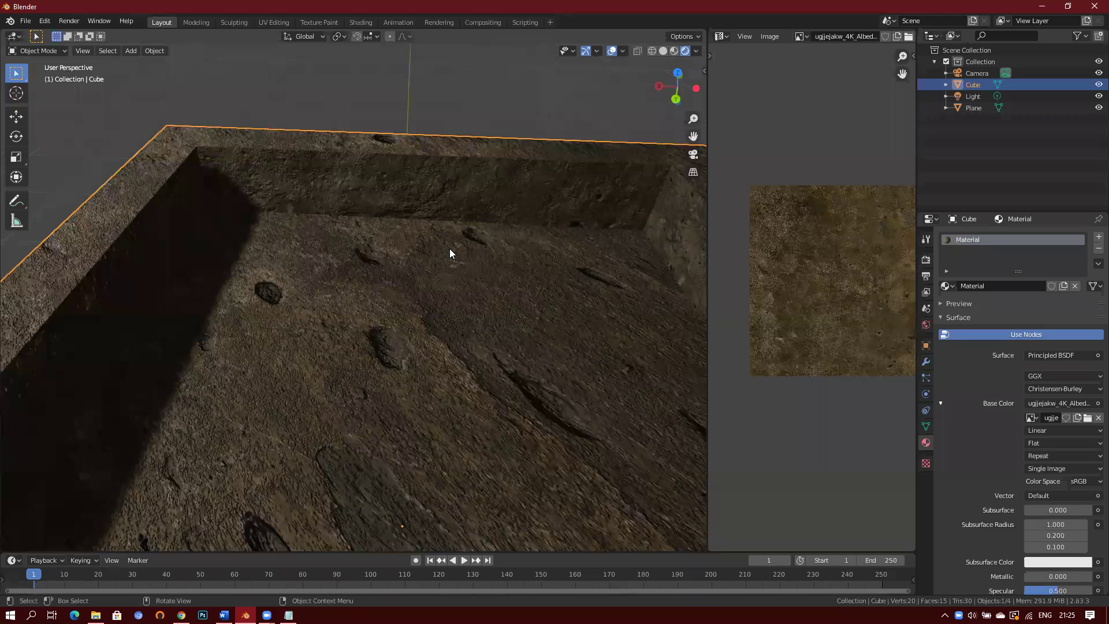
middle_drag(502, 289, 469, 223)
scroll(480, 370, down, 5)
middle_drag(439, 314, 655, 341)
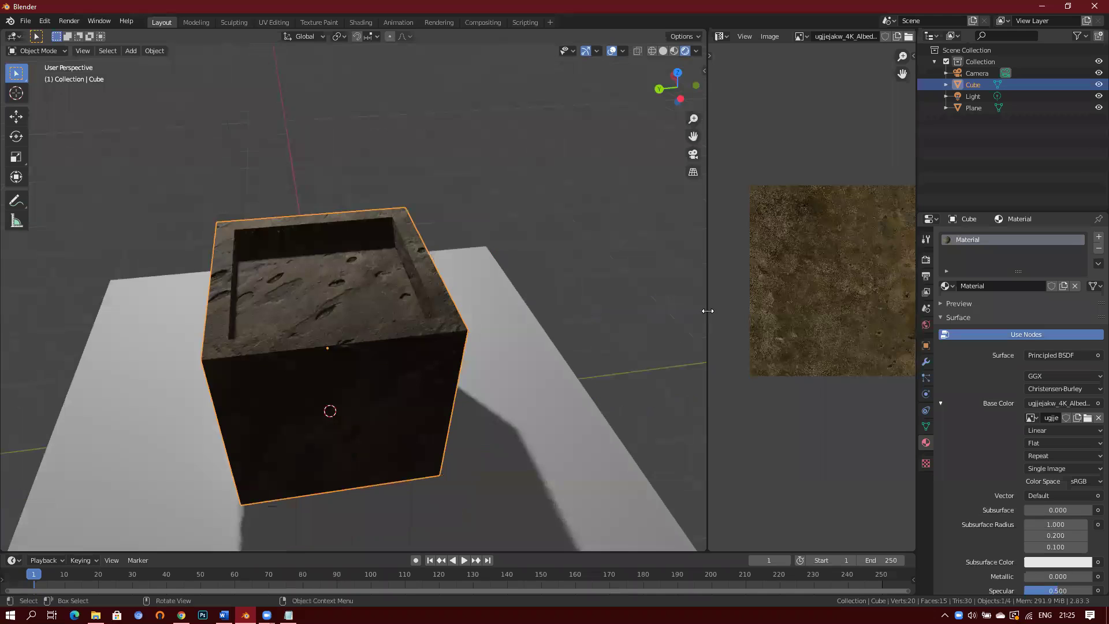
Widen the UV editor again, enter Edit Mode and select the cube's outer side face with the slanted texture
drag(708, 310, 494, 314)
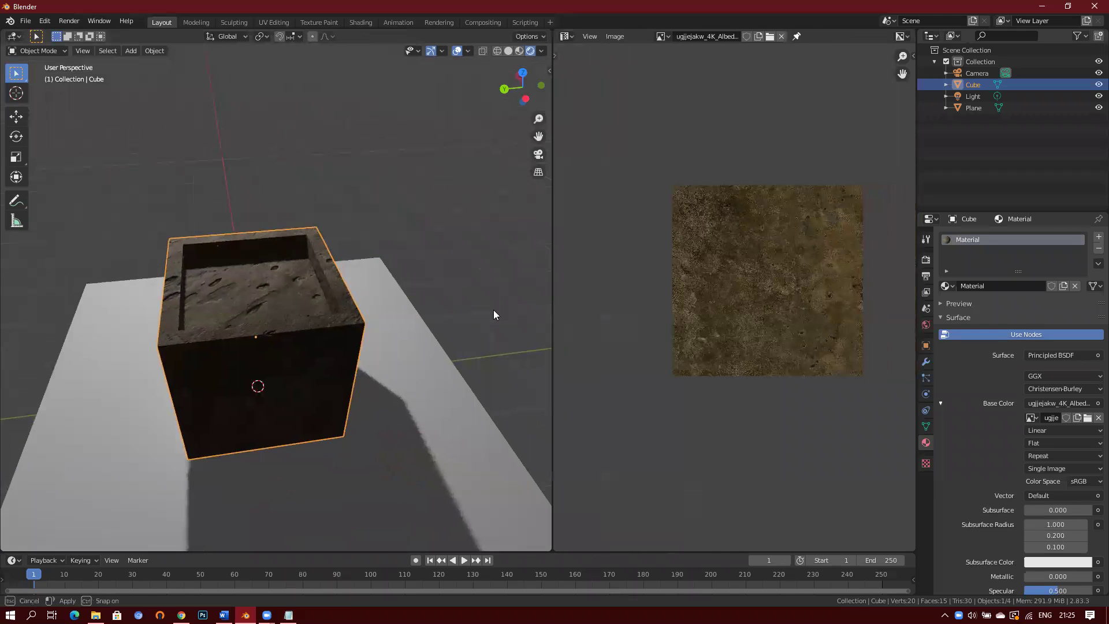
click(253, 276)
shift+click(314, 315)
middle_drag(313, 311, 500, 302)
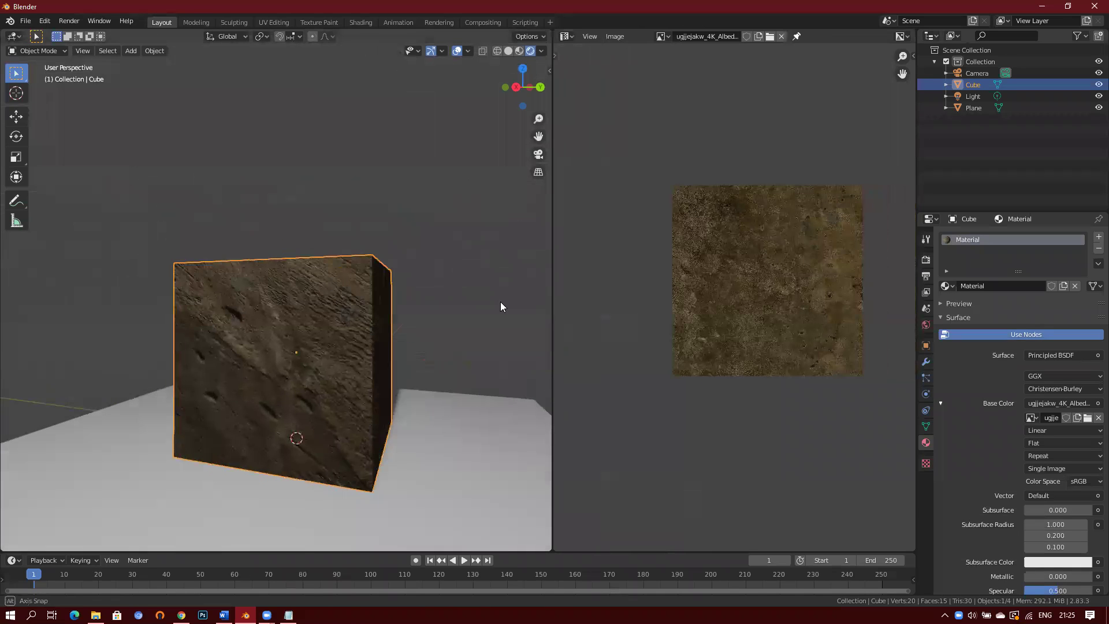
middle_drag(353, 335, 295, 350)
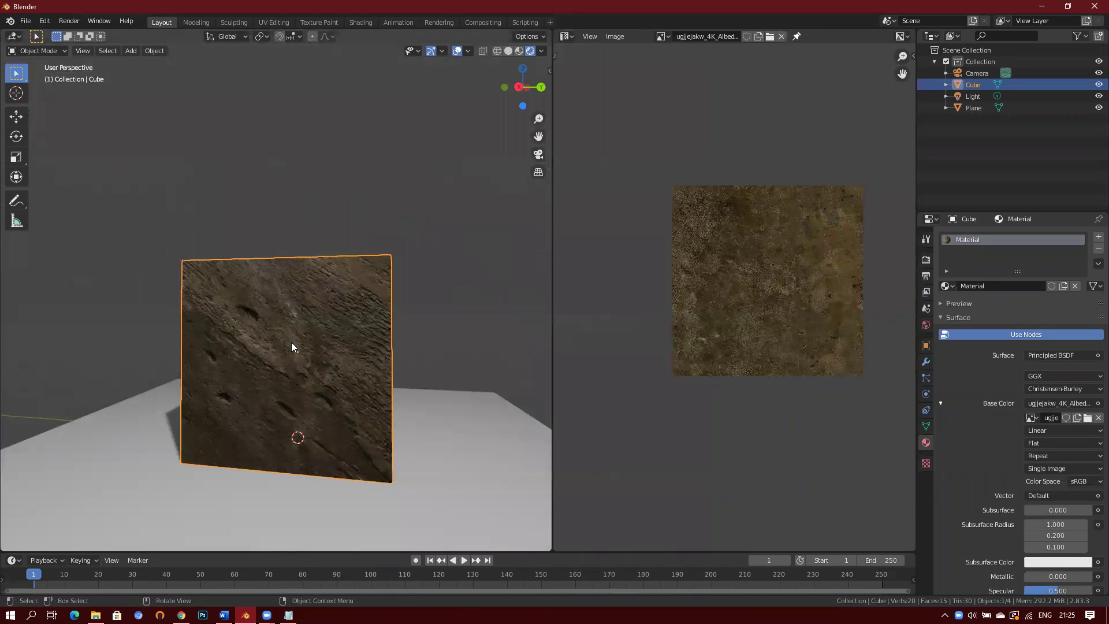
key(Tab)
click(292, 344)
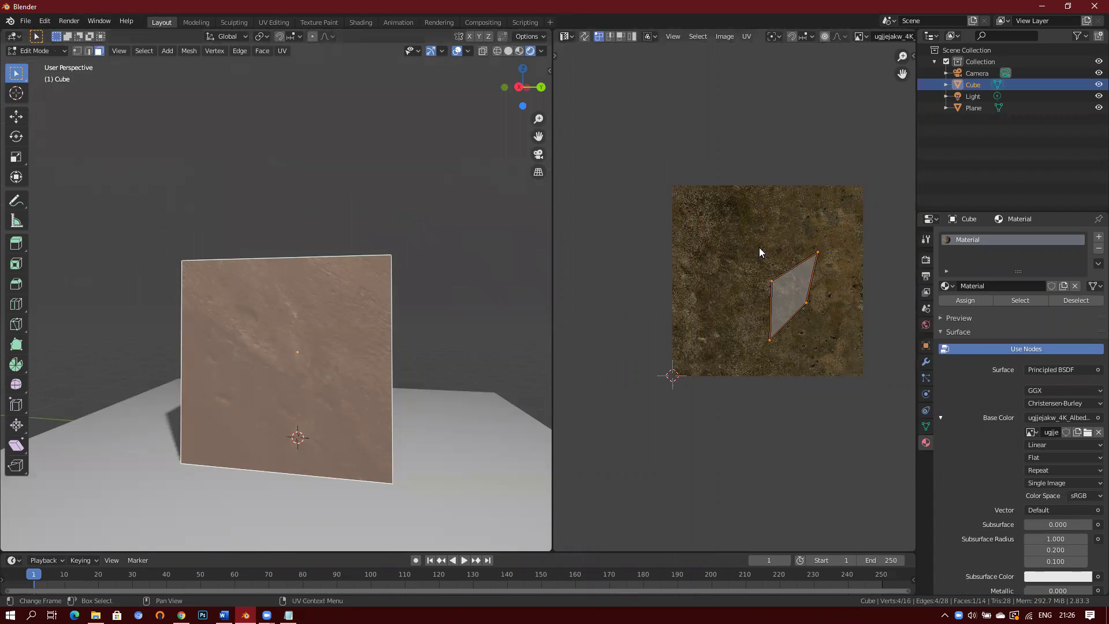
Try moving the side face's UV island toward the texture's upper edge, and unwrap the face on its own
drag(735, 224, 834, 350)
key(g)
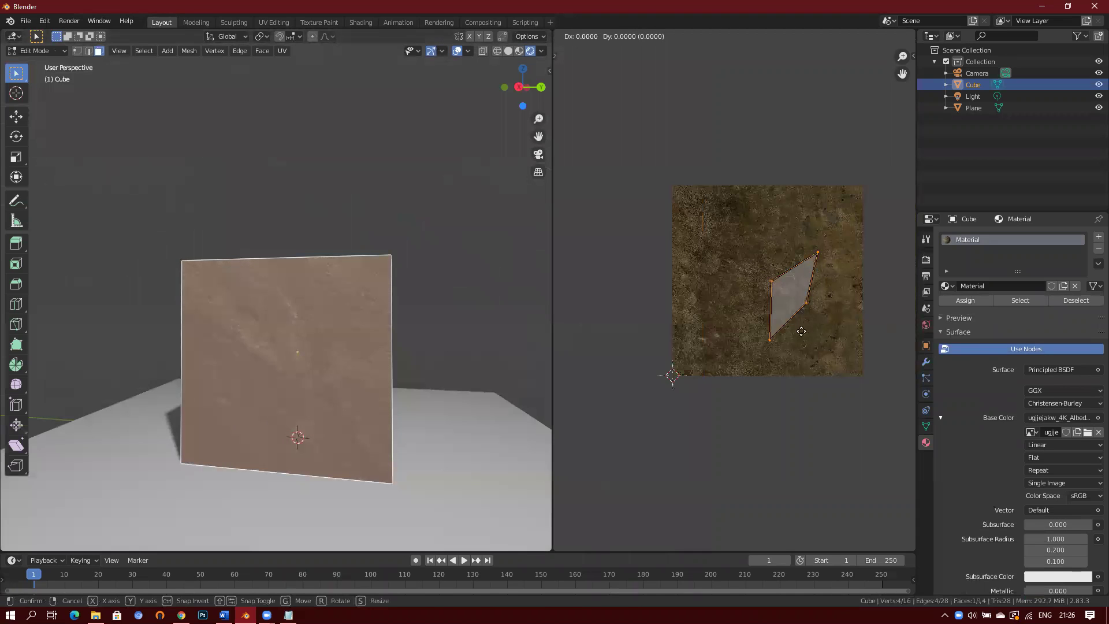
click(811, 291)
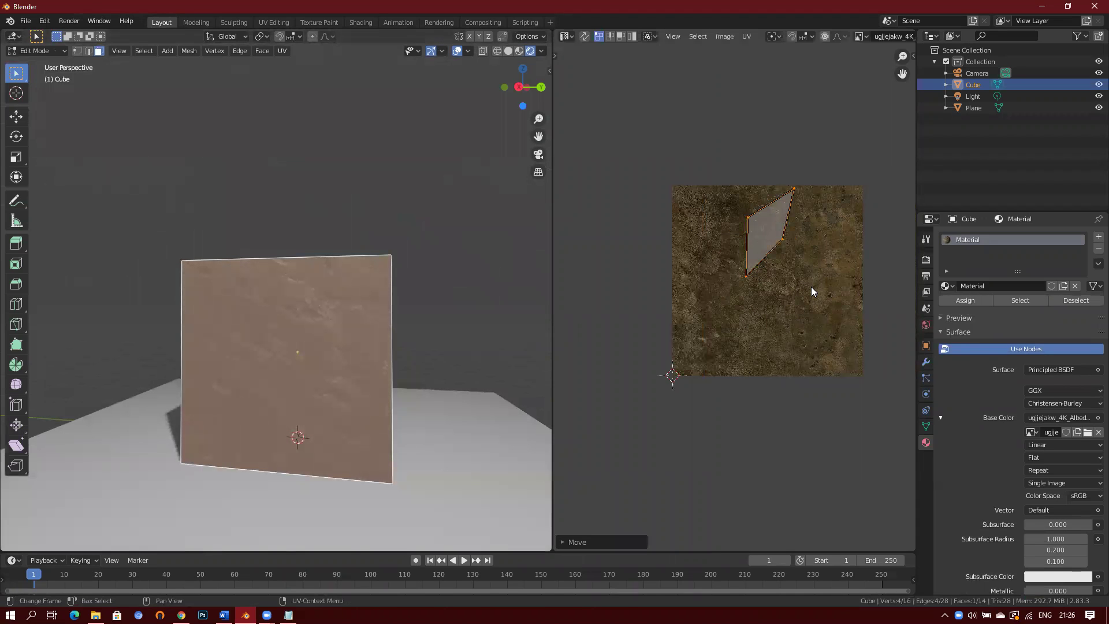
key(u)
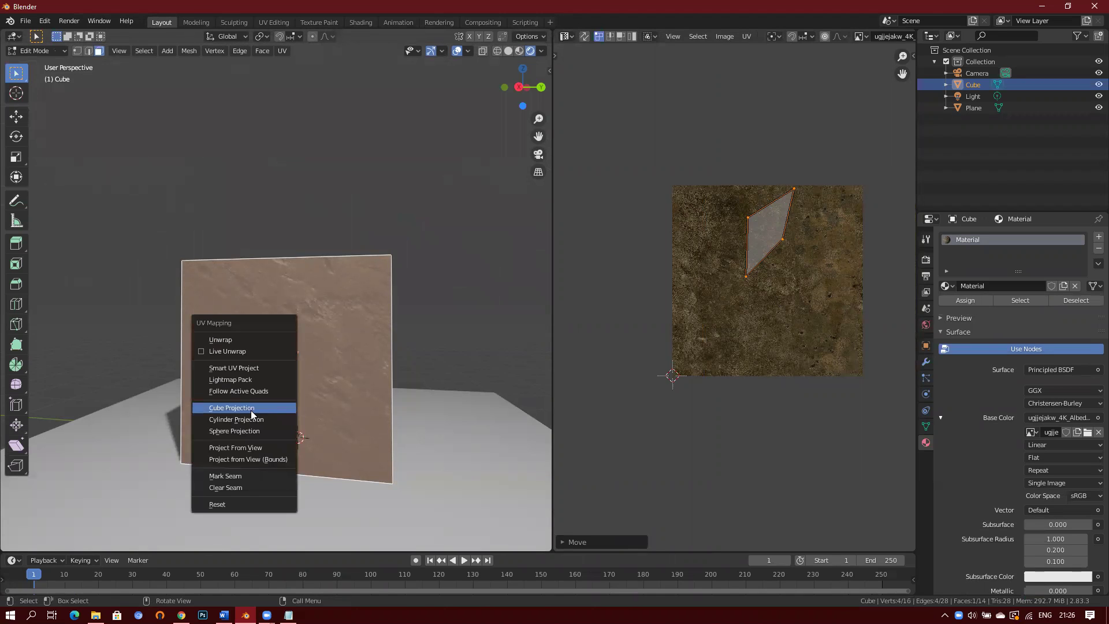
click(268, 340)
Map the outer side face's UVs with Project From View and clear the selection
key(u)
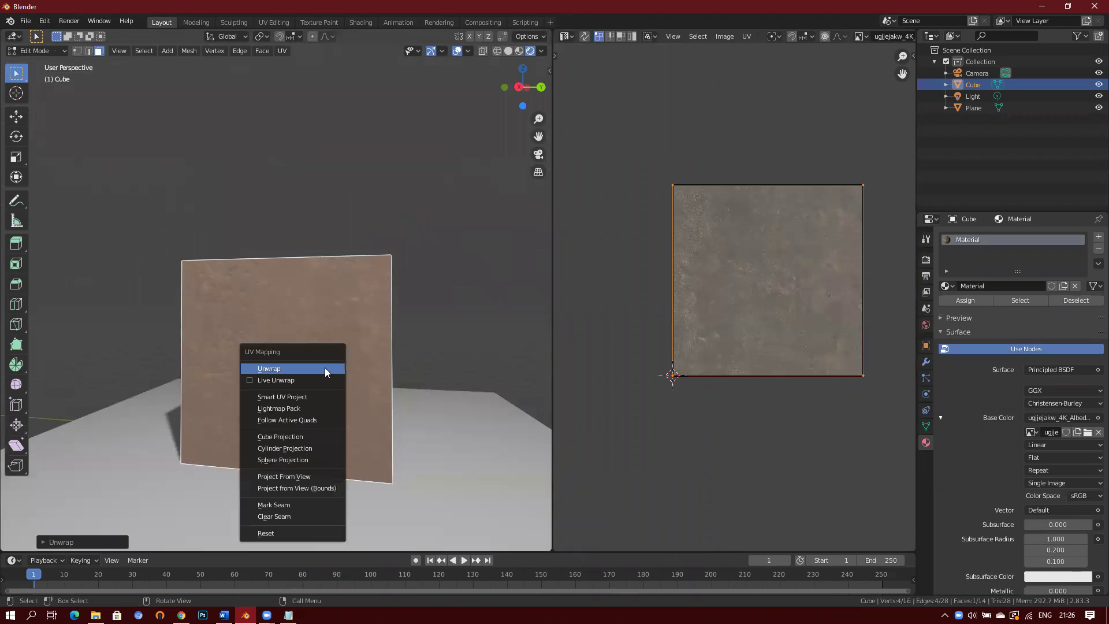
click(299, 473)
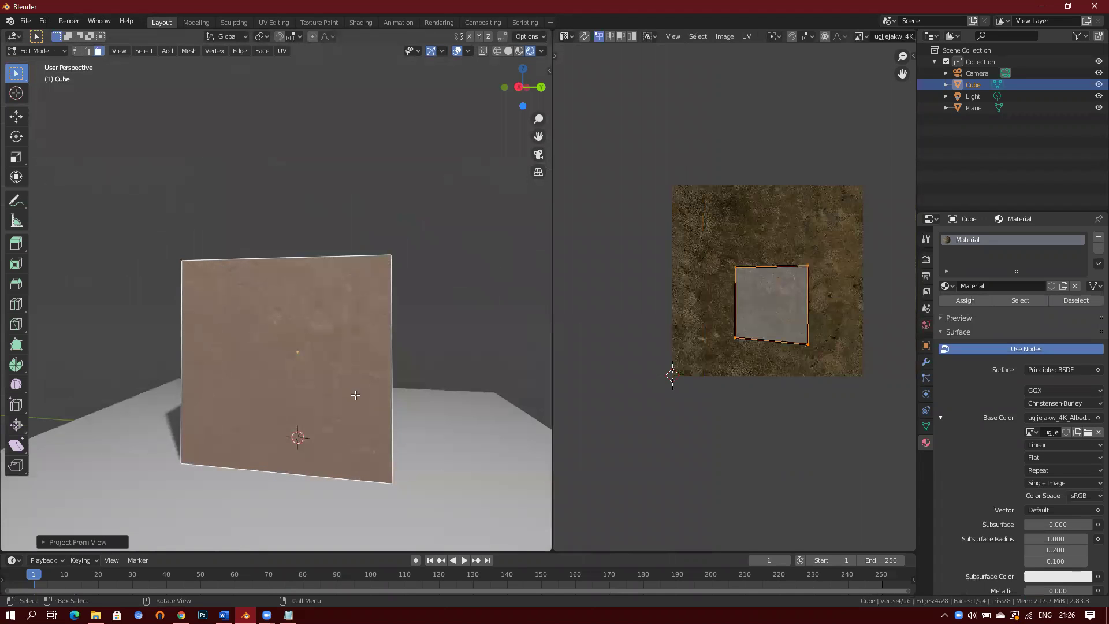
click(405, 358)
middle_drag(400, 358, 425, 375)
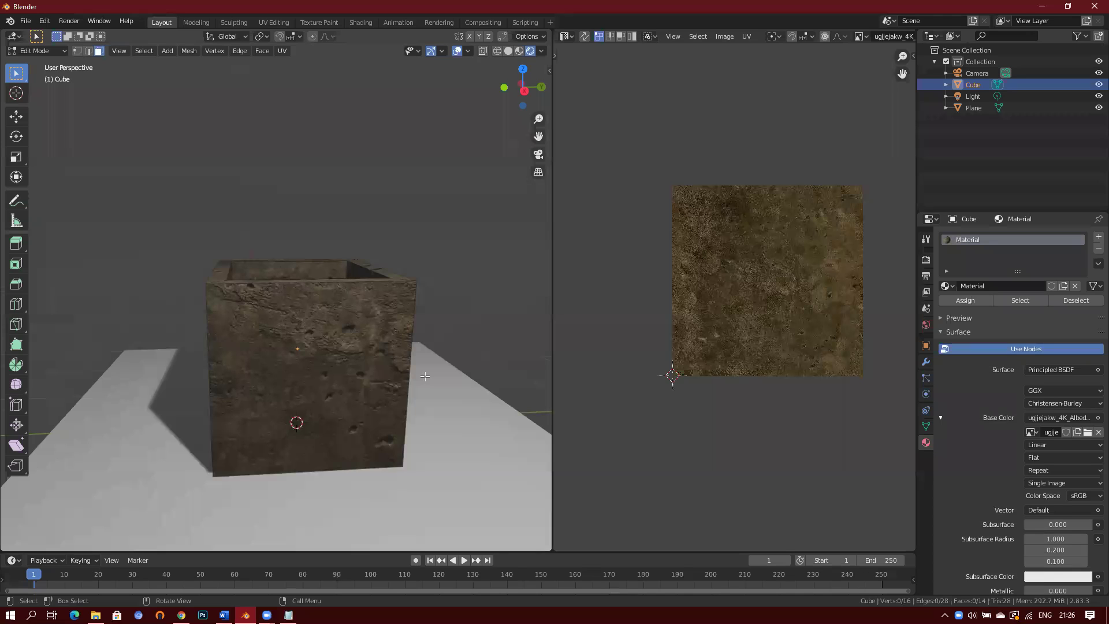
Merge the UV editor area into the 3D viewport, return to Object Mode and frame the cube from an angle
middle_drag(470, 379, 485, 327)
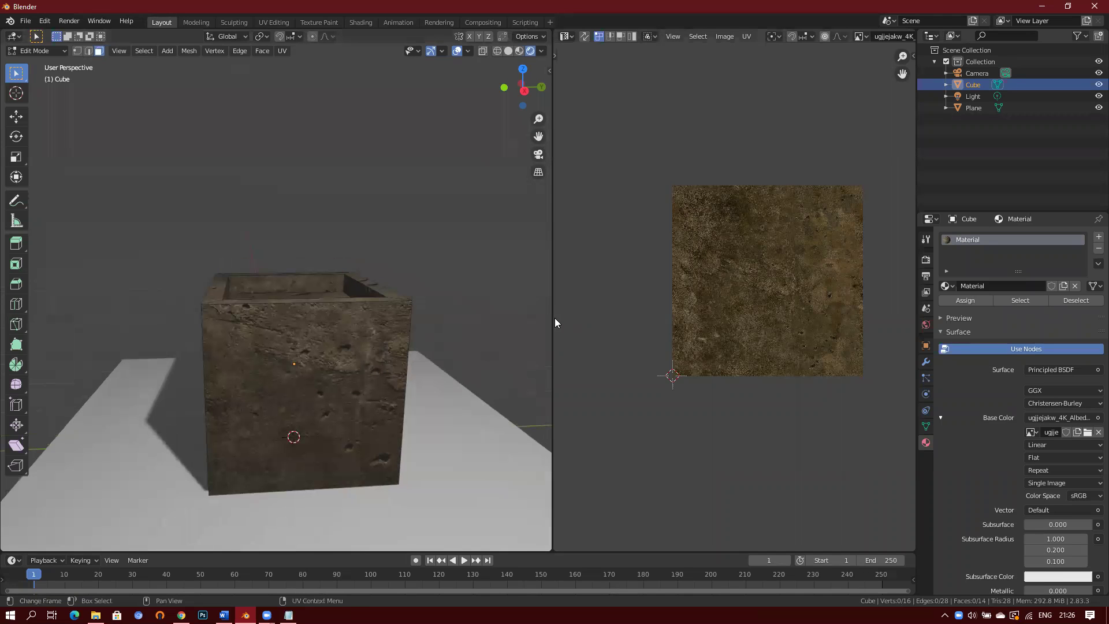
drag(559, 33, 712, 191)
middle_drag(570, 262, 604, 337)
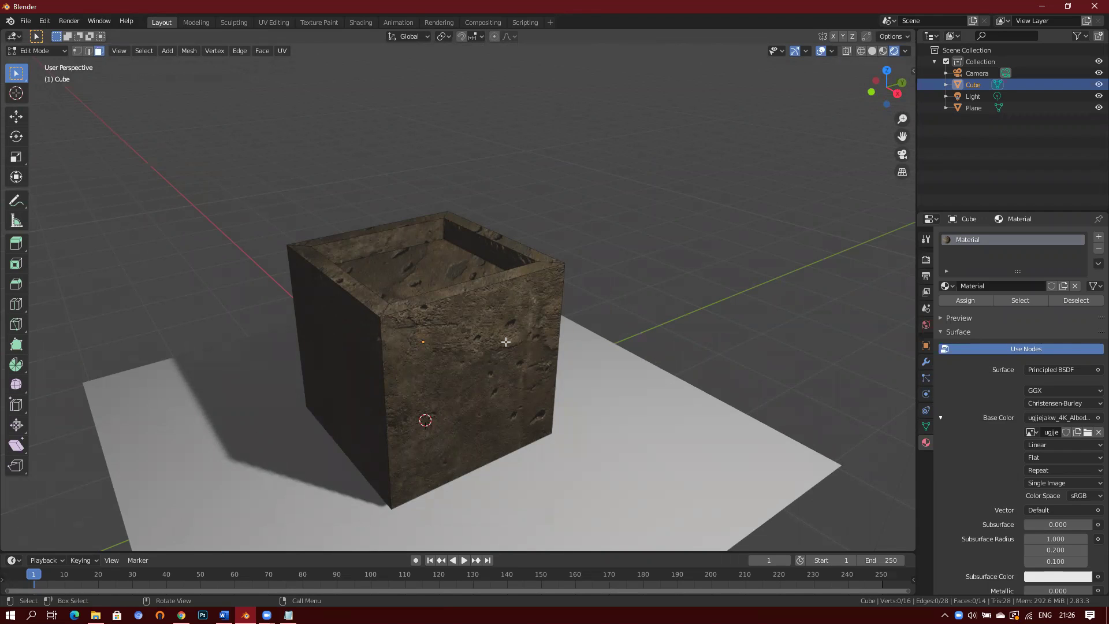
key(Tab)
middle_drag(672, 327, 604, 311)
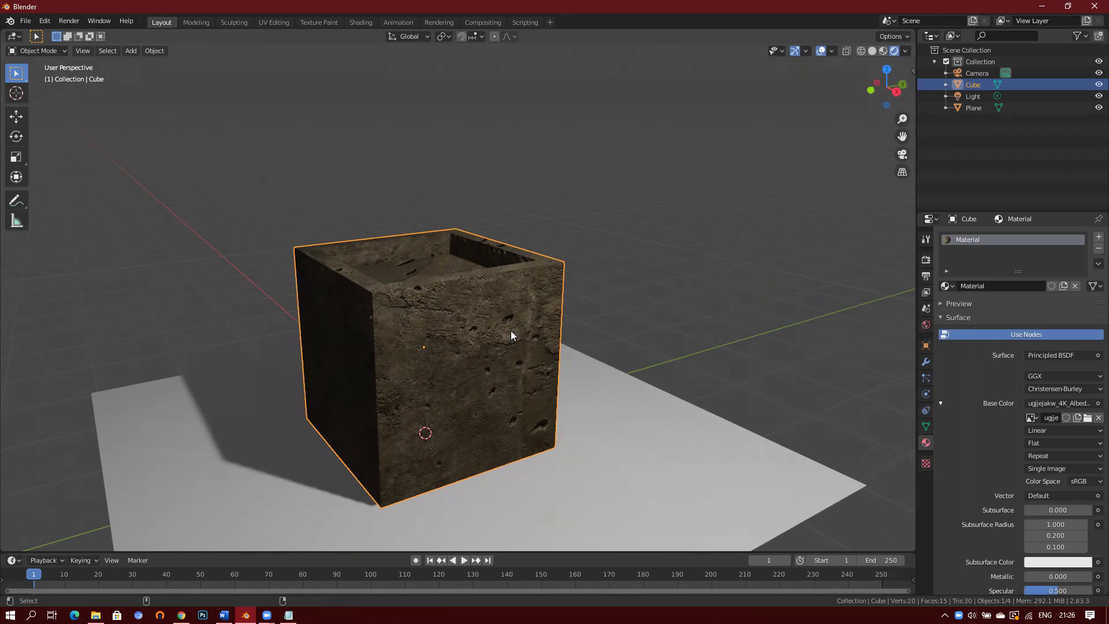
Align the camera to the current view of the cube and select the camera
key(KP_0)
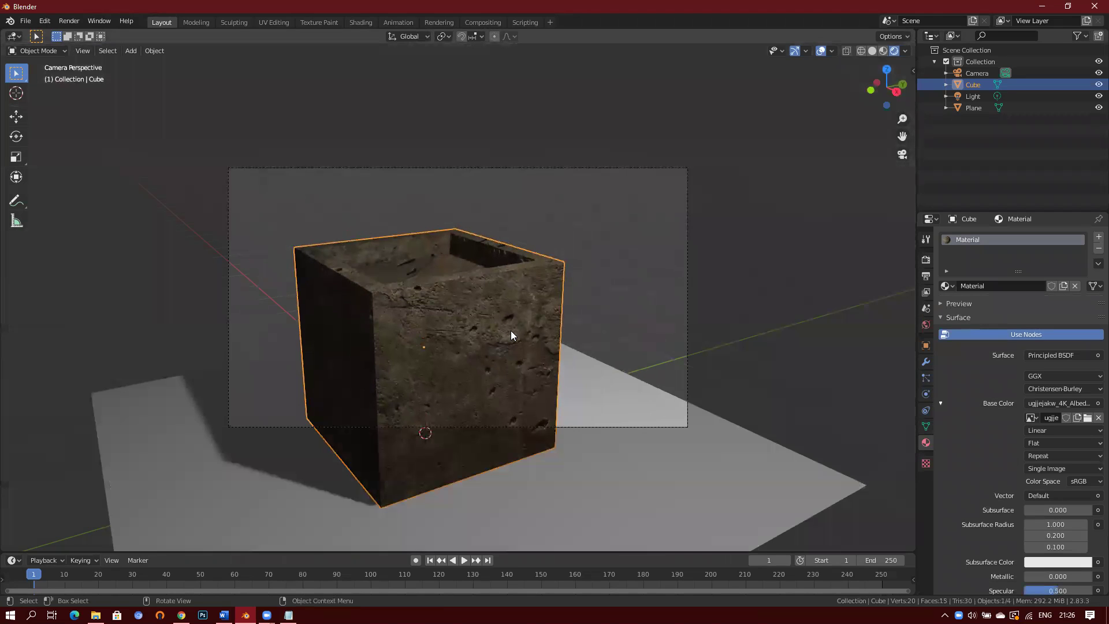
click(690, 312)
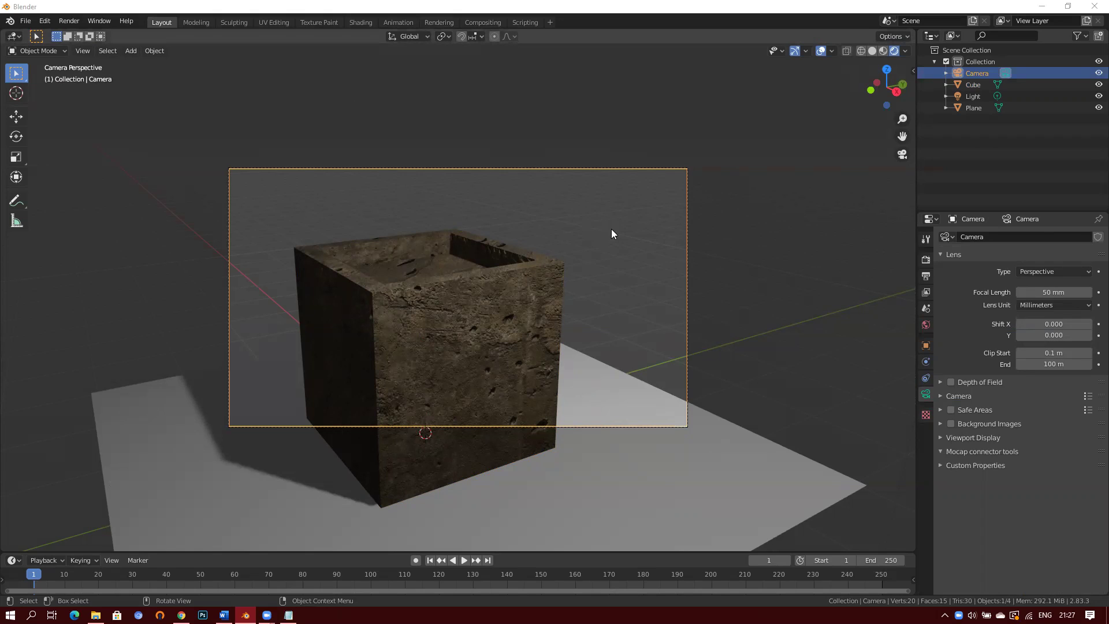
click(690, 243)
Set the render engine to Cycles and look at the cube through the camera
click(927, 260)
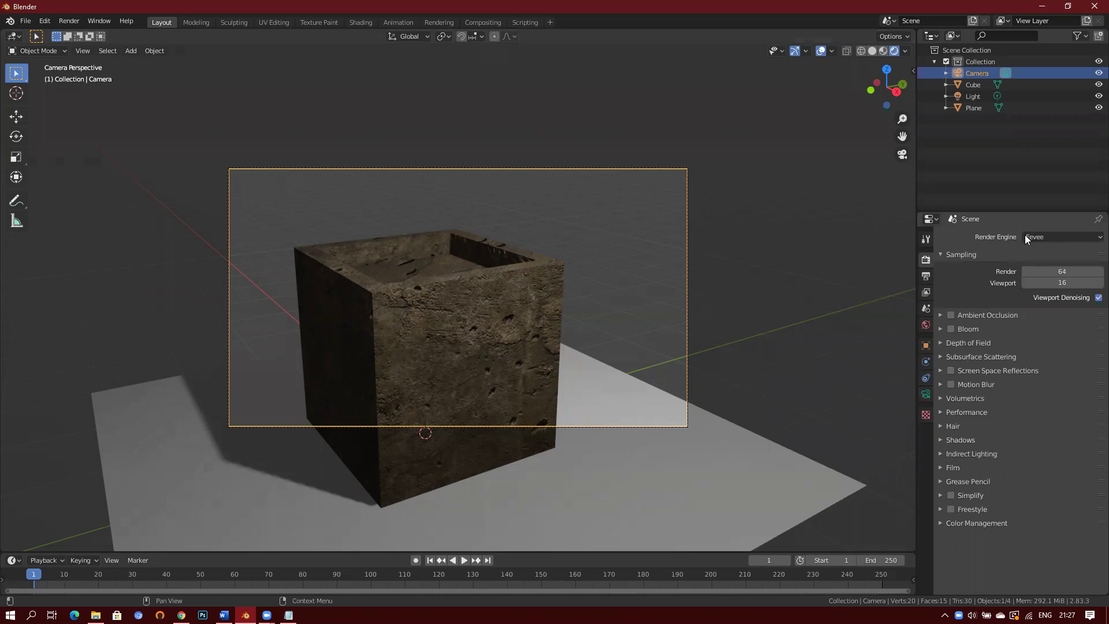
click(1090, 238)
mouse_move(568, 320)
middle_down()
mouse_move(490, 317)
mouse_move(584, 306)
middle_up()
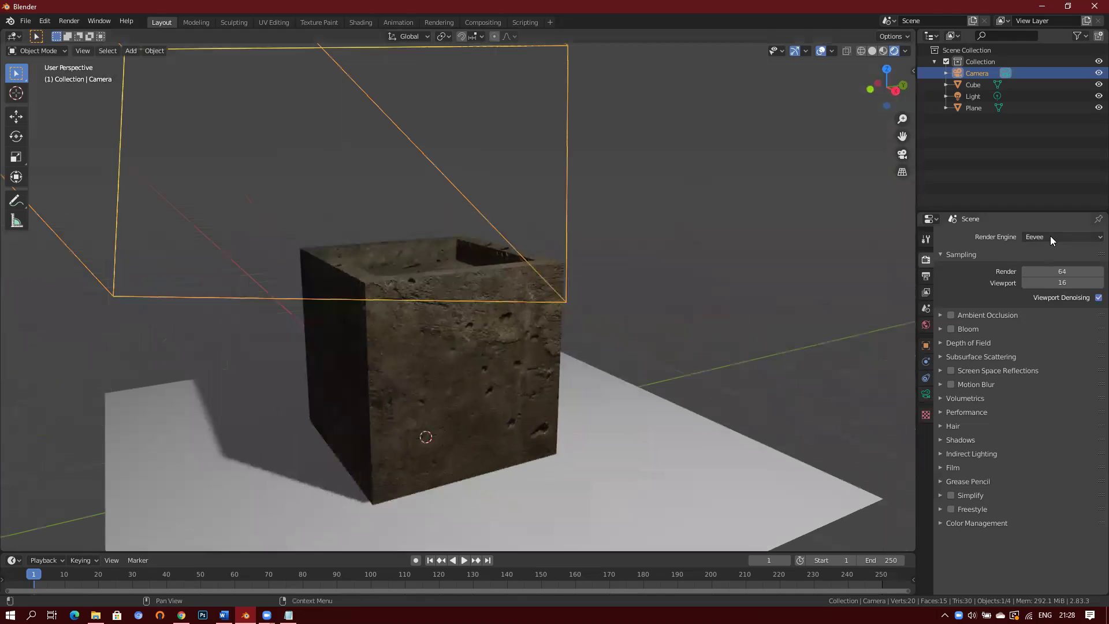
click(1050, 236)
click(1050, 274)
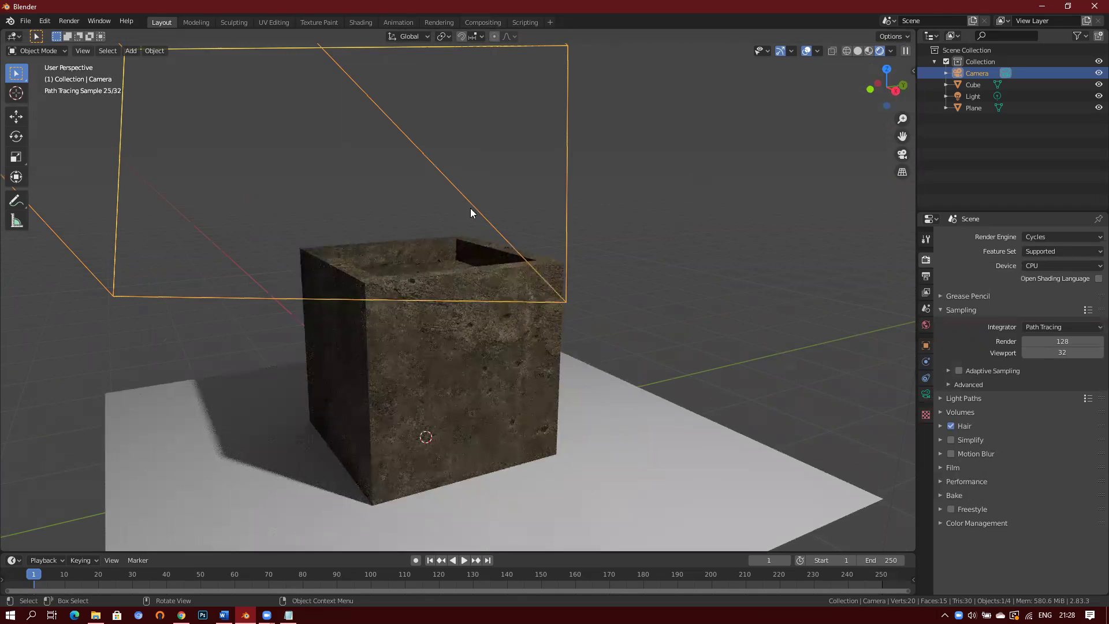
key(KP_0)
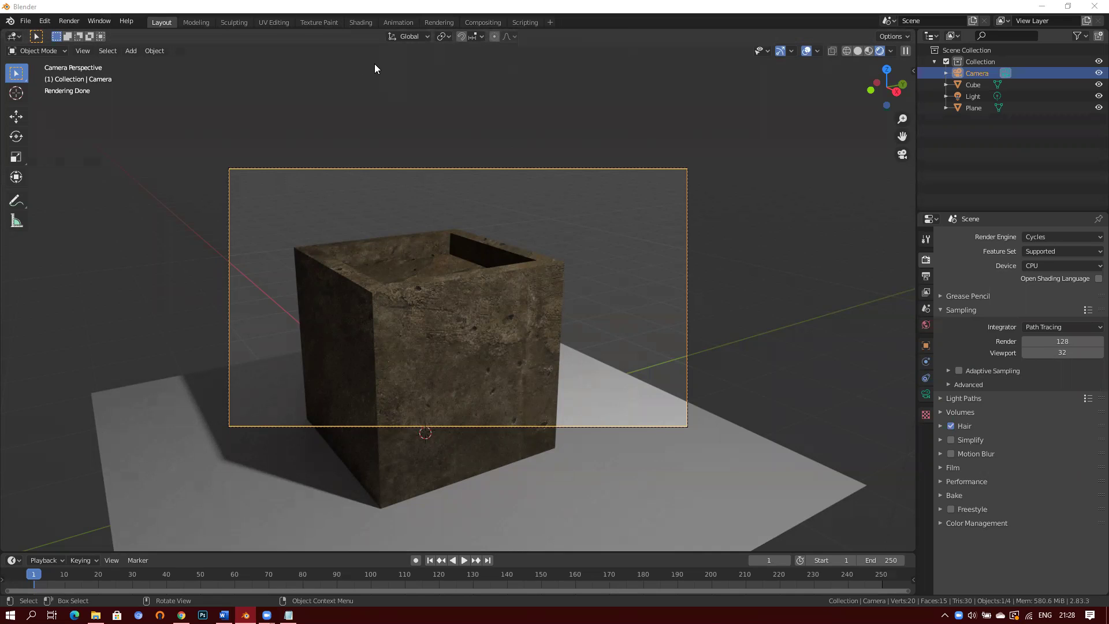
Reselect the camera by its frame and set the render engine back to Eevee
click(671, 221)
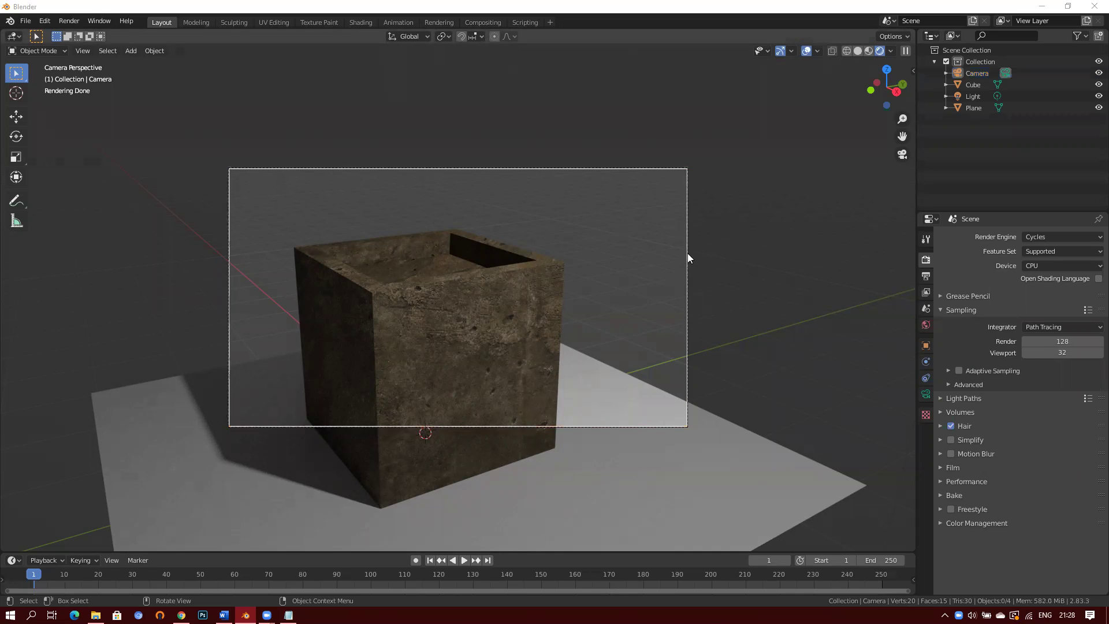
click(645, 375)
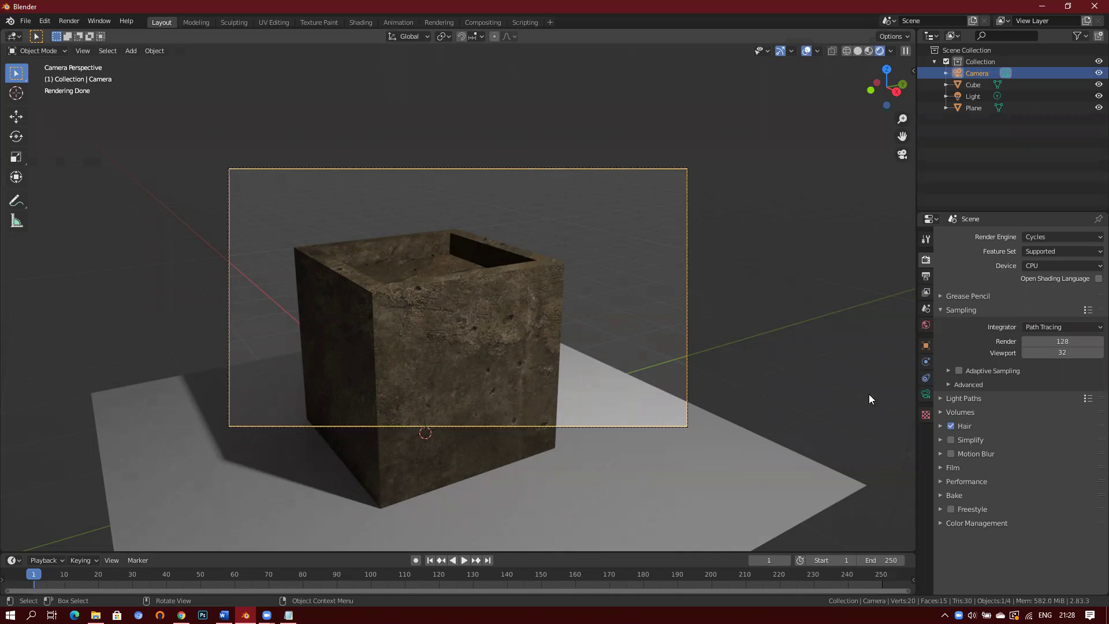
click(1042, 236)
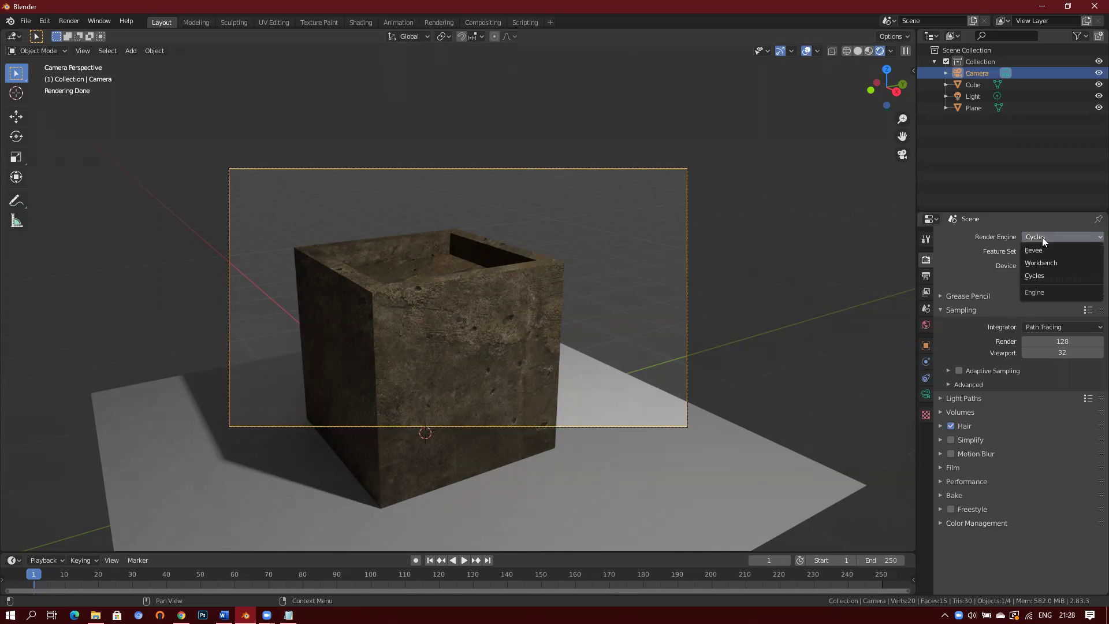
click(1040, 248)
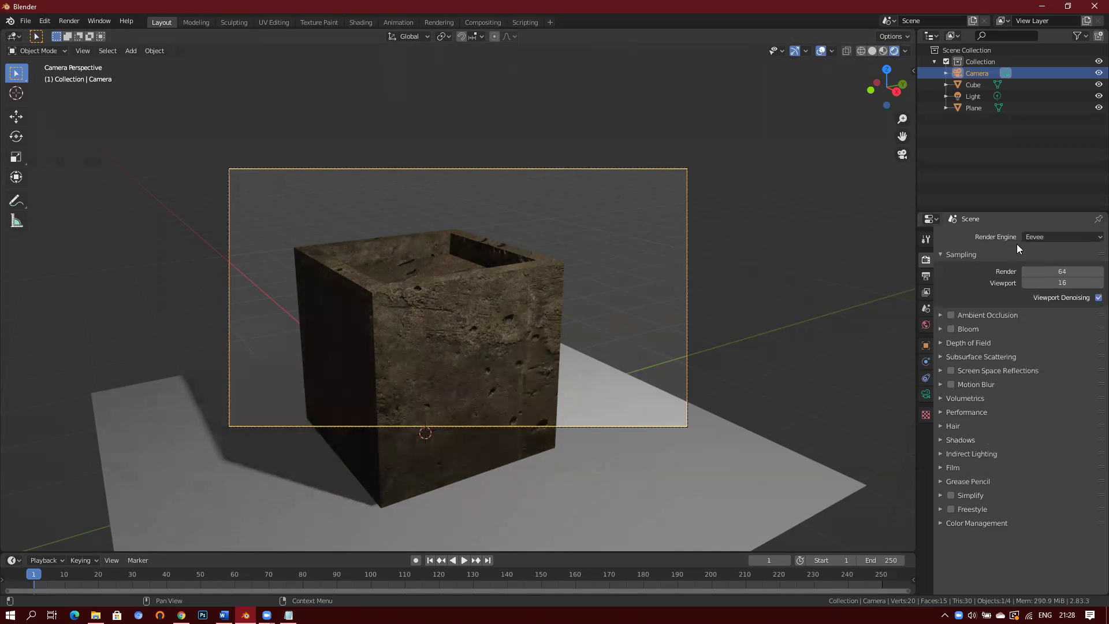
Set the output's X resolution to 800 px and move the camera so the whole cube sits inside the frame
click(926, 276)
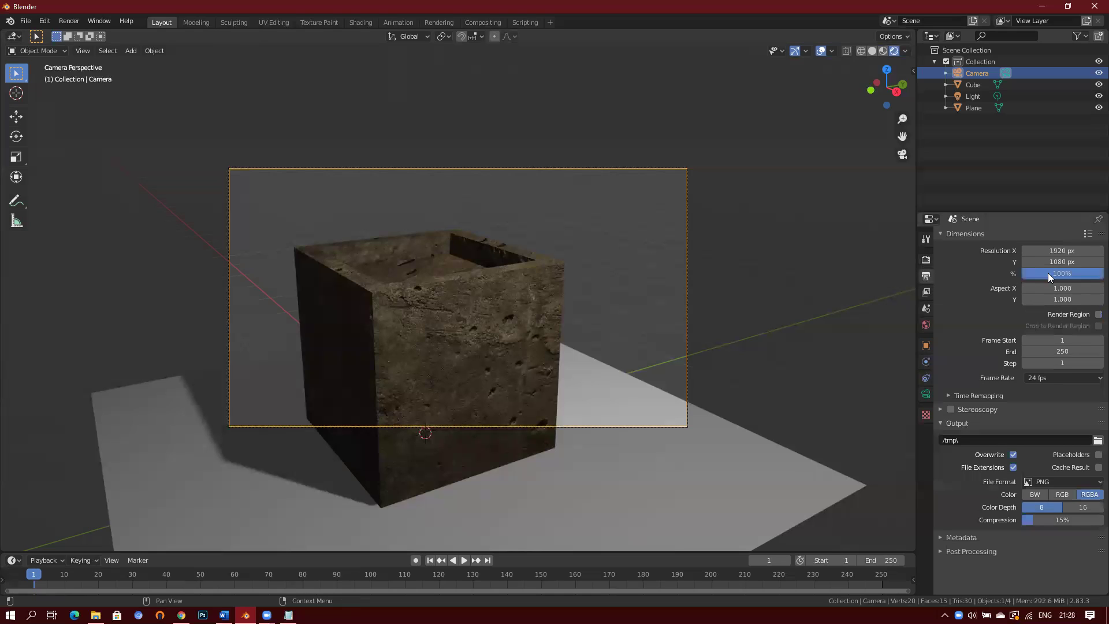
click(1062, 251)
text(800)
key(Return)
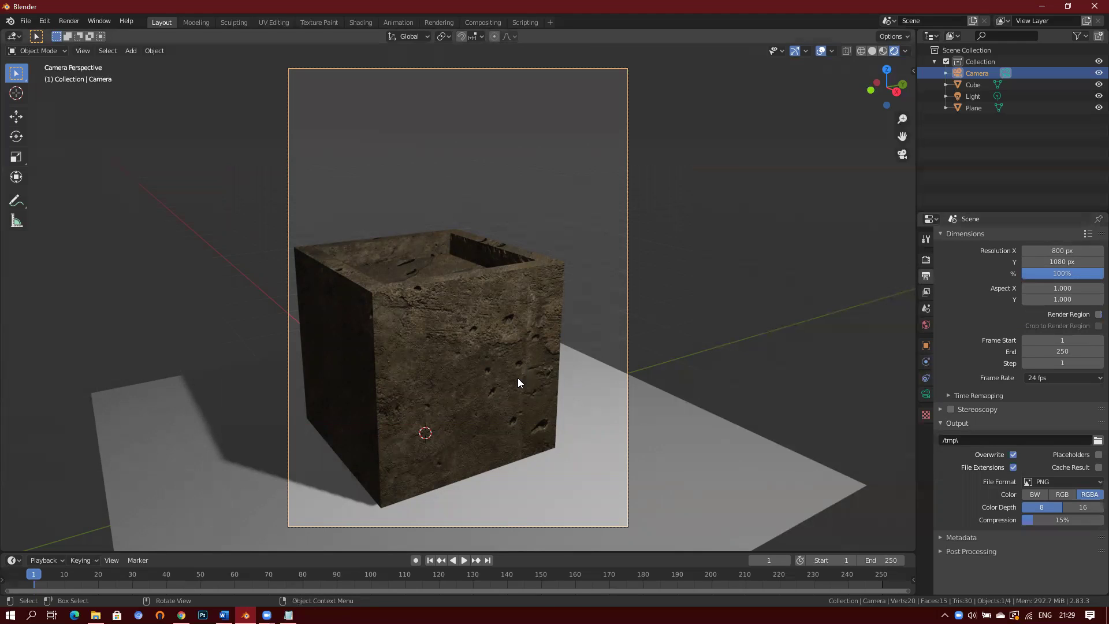
key(g)
click(490, 378)
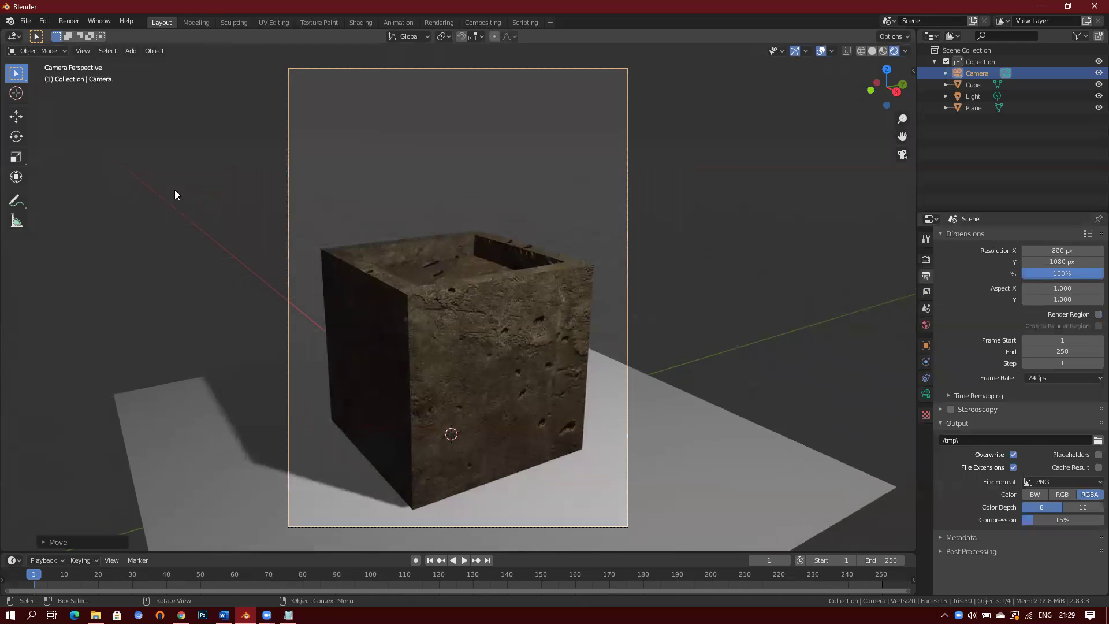
Render a still image of the cube with Eevee, inspect the result and close the render window
click(67, 21)
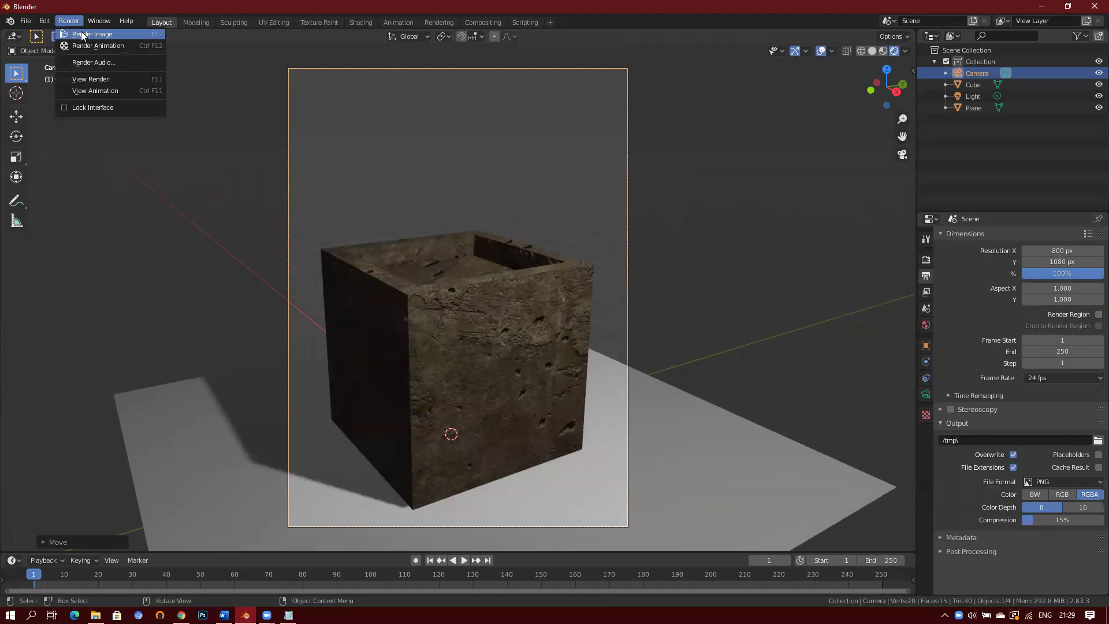
click(87, 34)
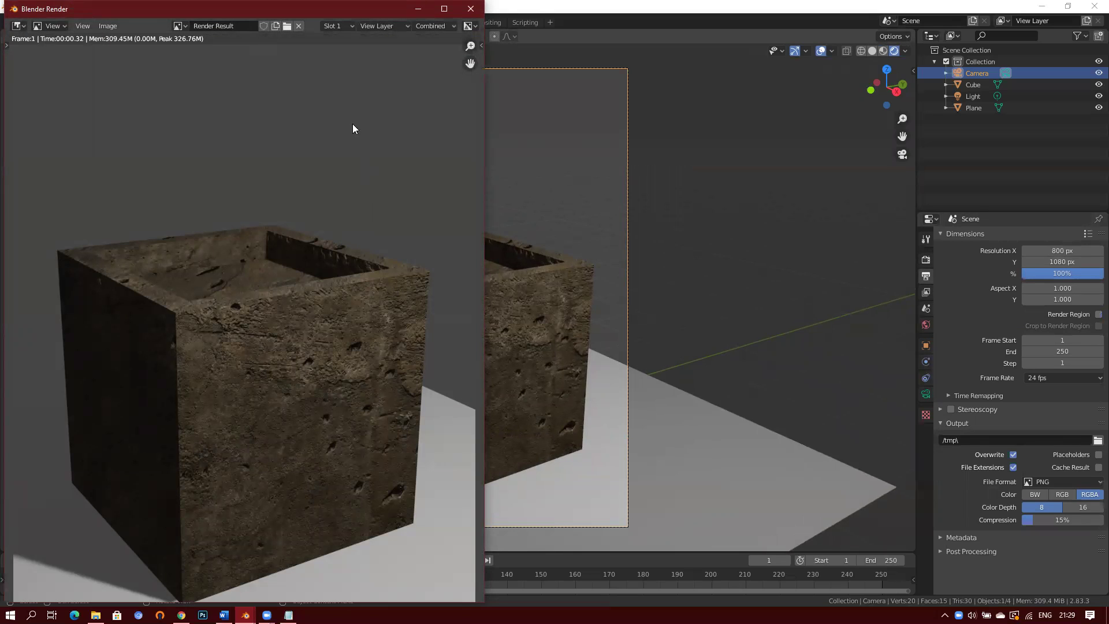
drag(334, 9, 309, 20)
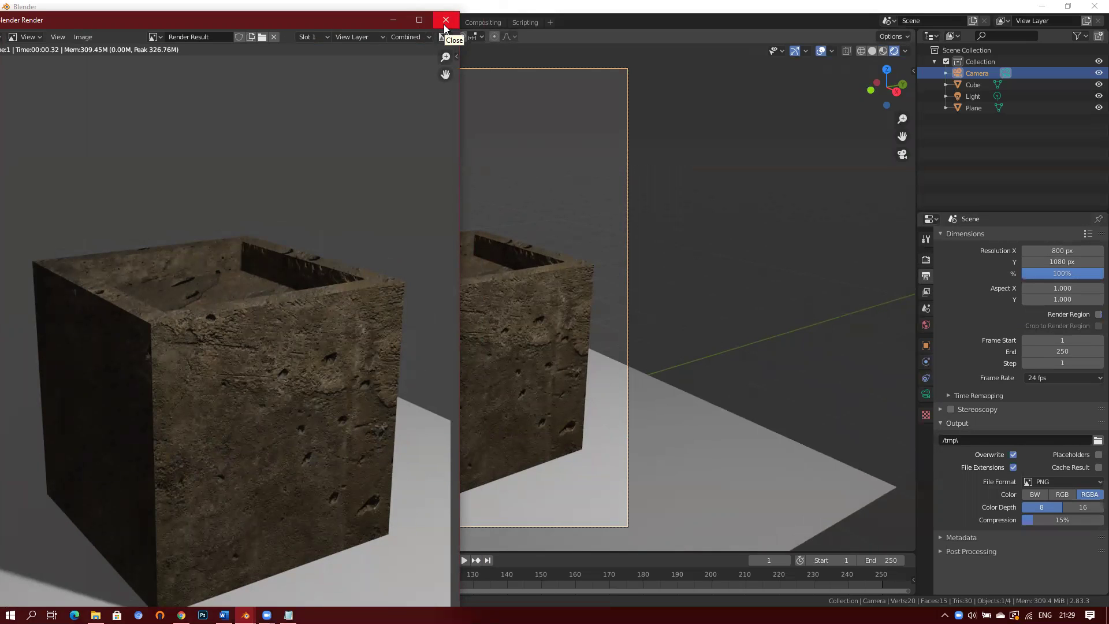
click(446, 21)
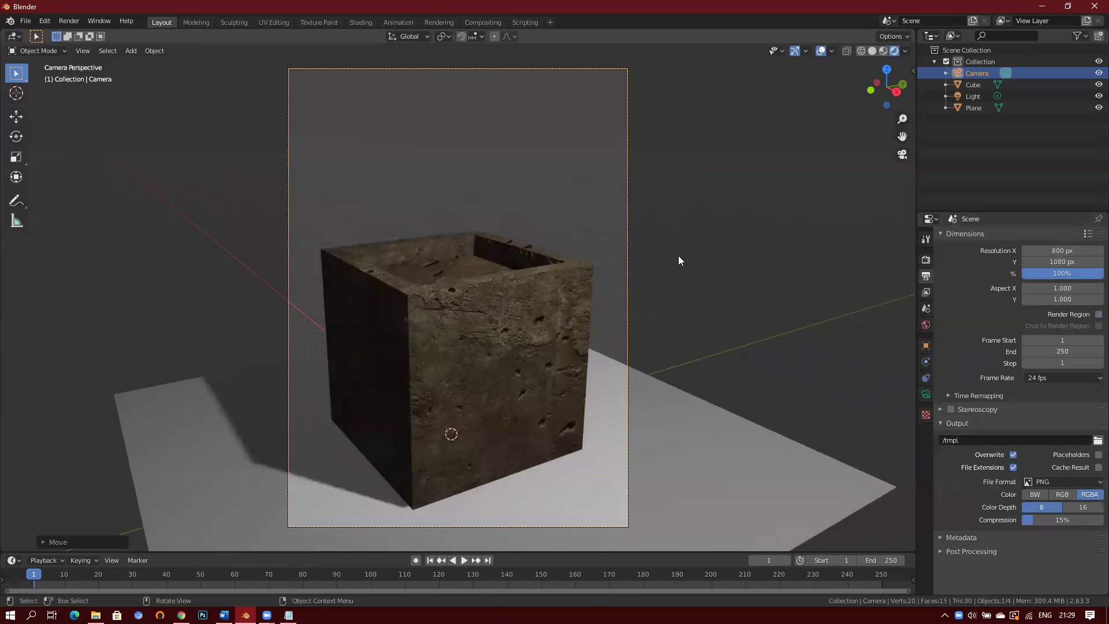
Set the render engine to Cycles and examine the concrete cube through the camera
click(926, 259)
click(1056, 237)
click(1049, 275)
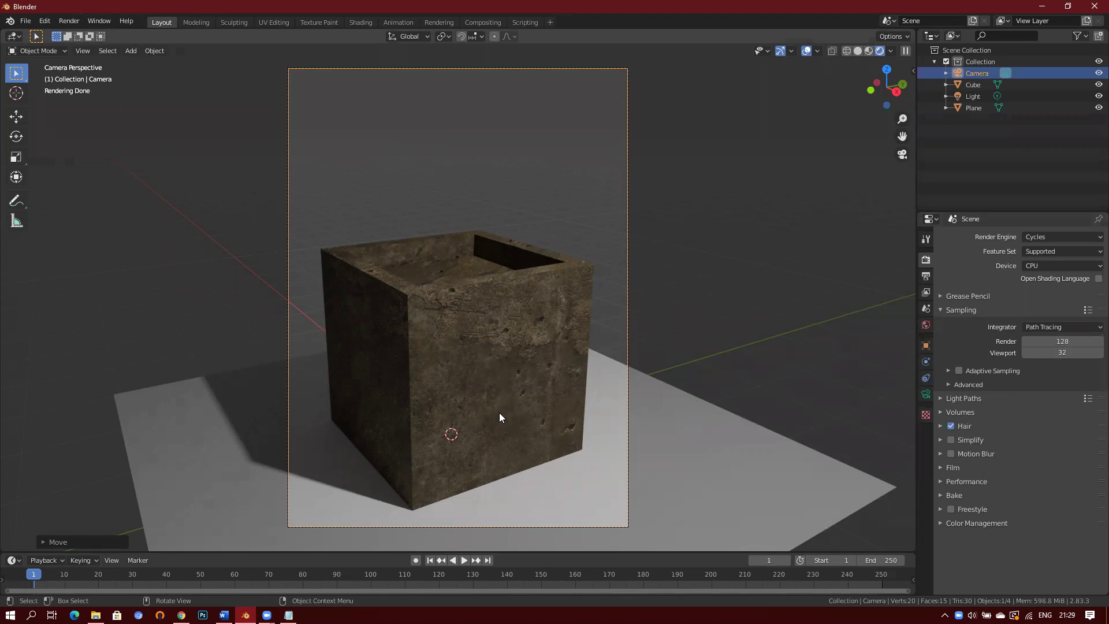
scroll(508, 376, up, 4)
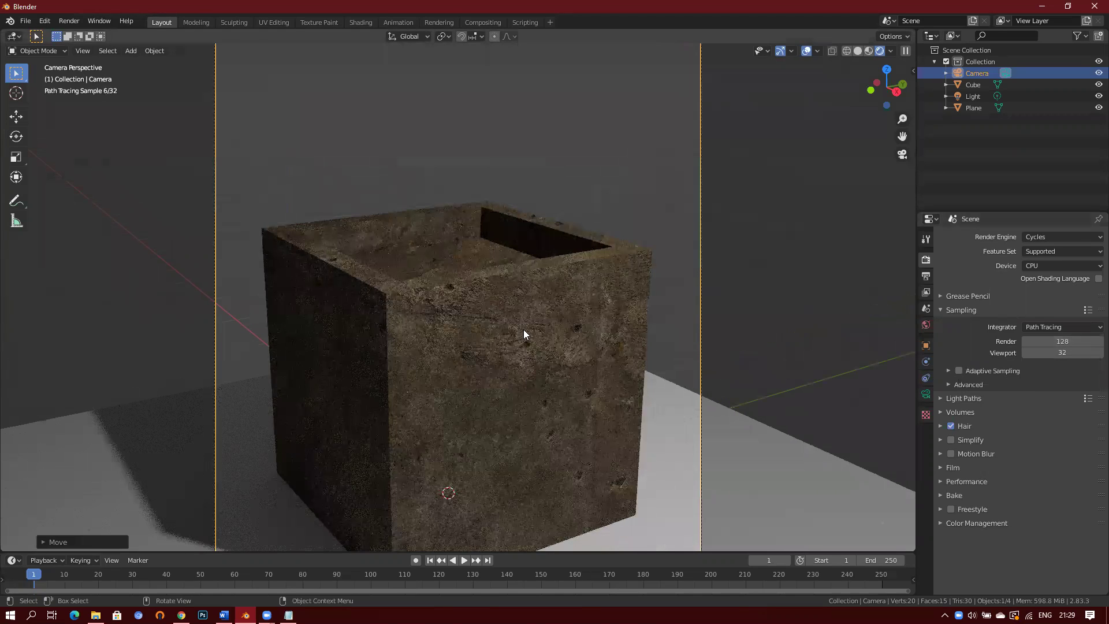
scroll(520, 343, down, 4)
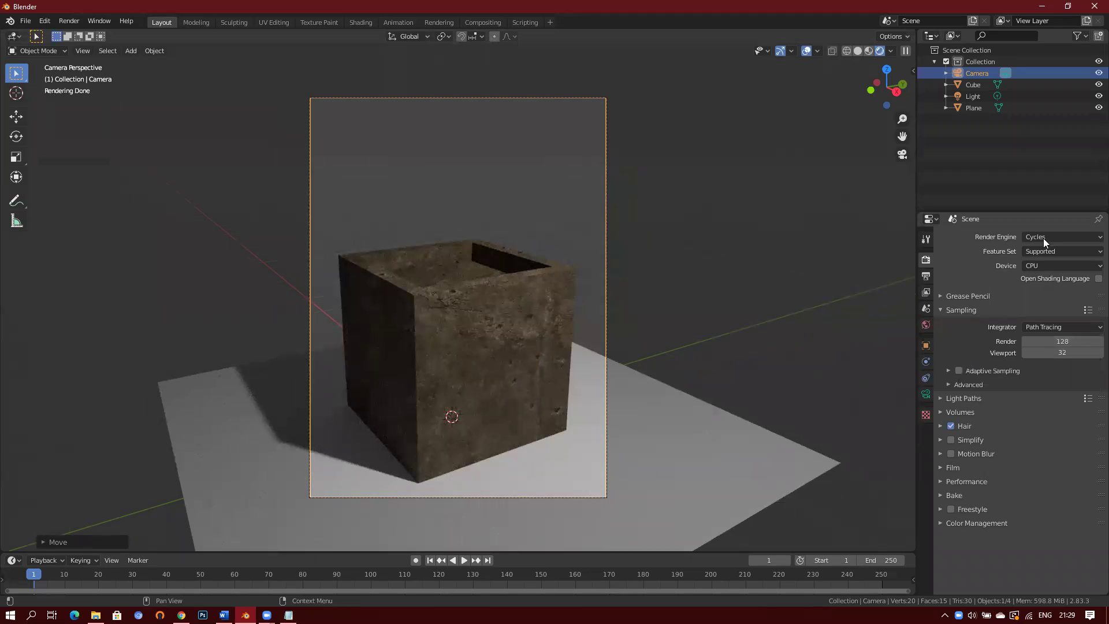
Render a still image with Cycles, close the result and set the render engine back to Eevee
click(70, 21)
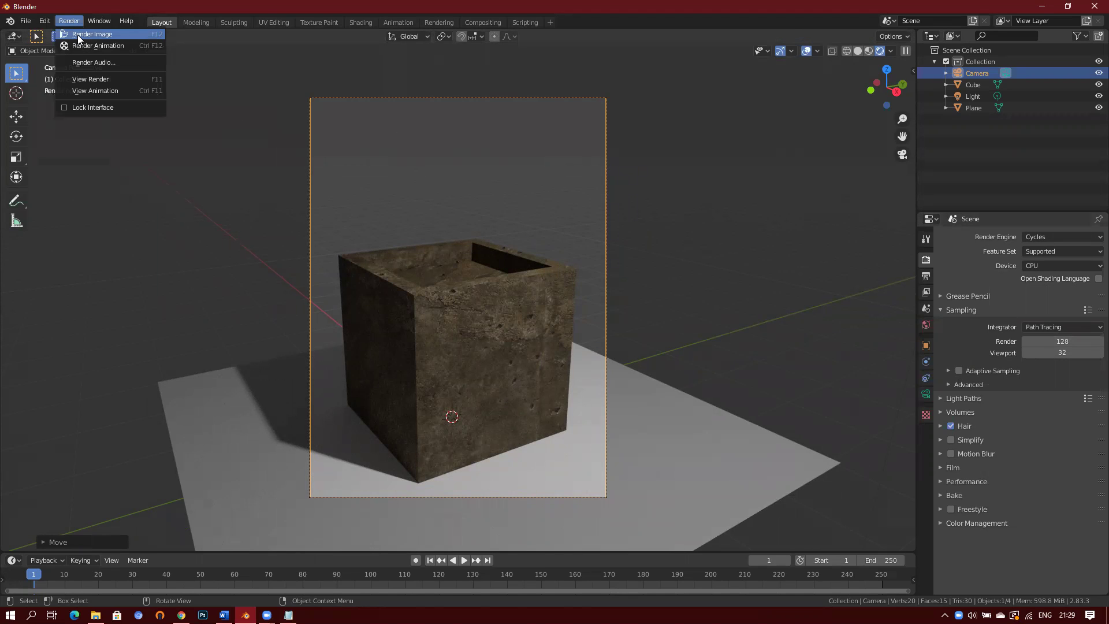
click(77, 35)
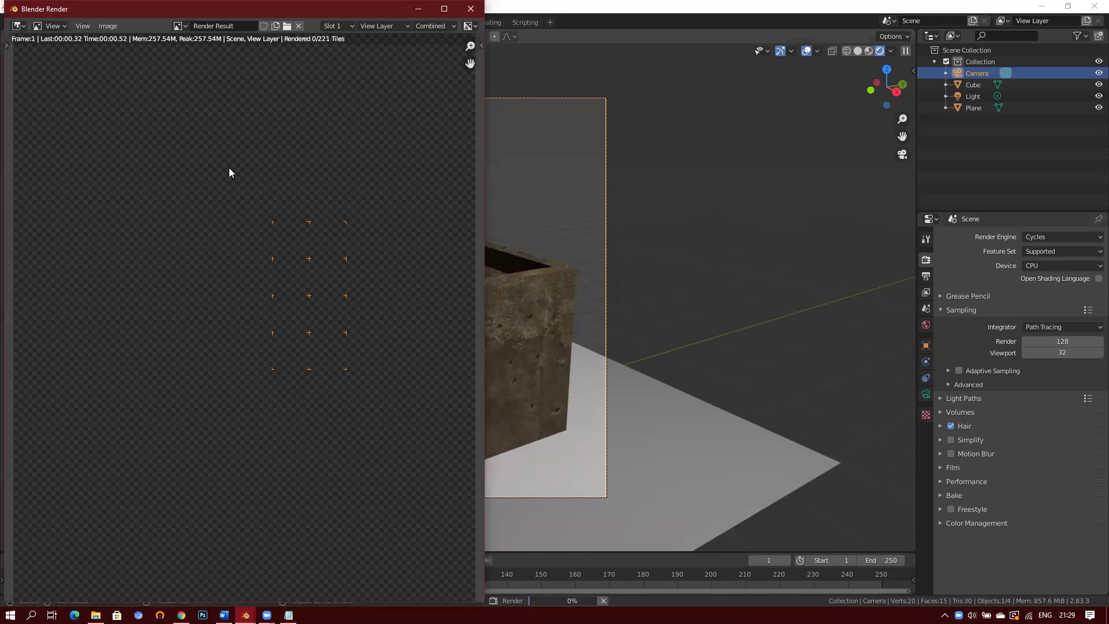
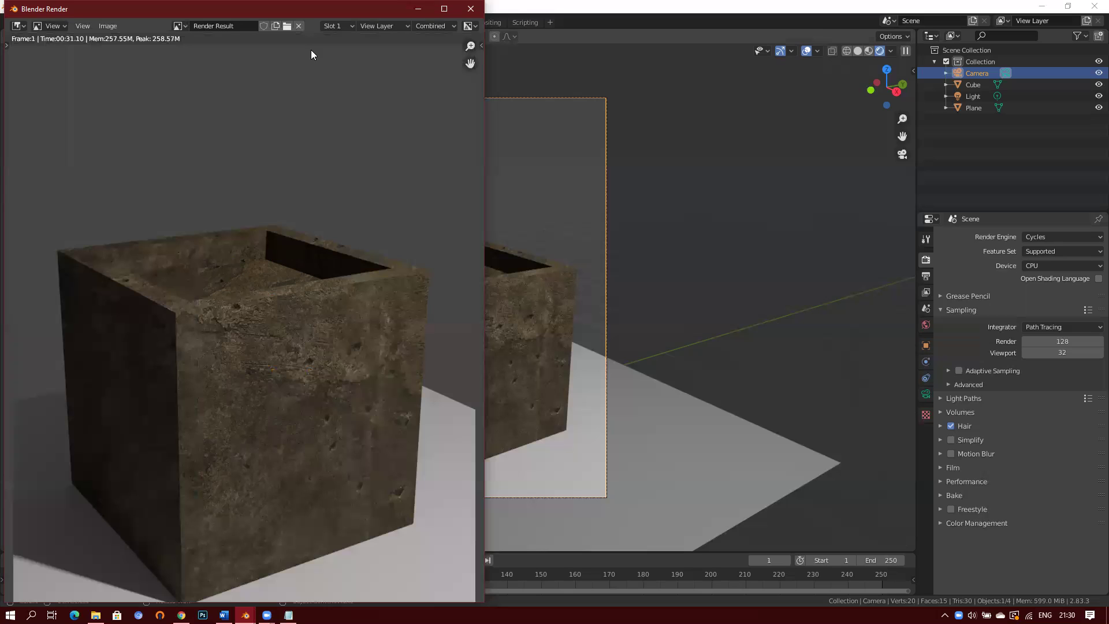
drag(405, 11, 377, 39)
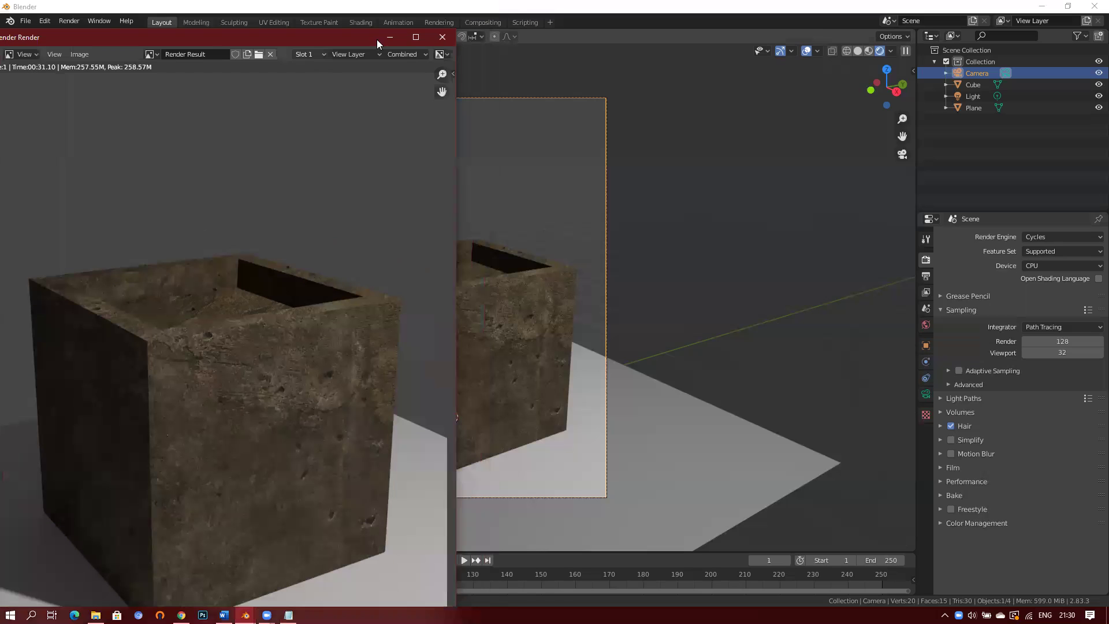
click(441, 38)
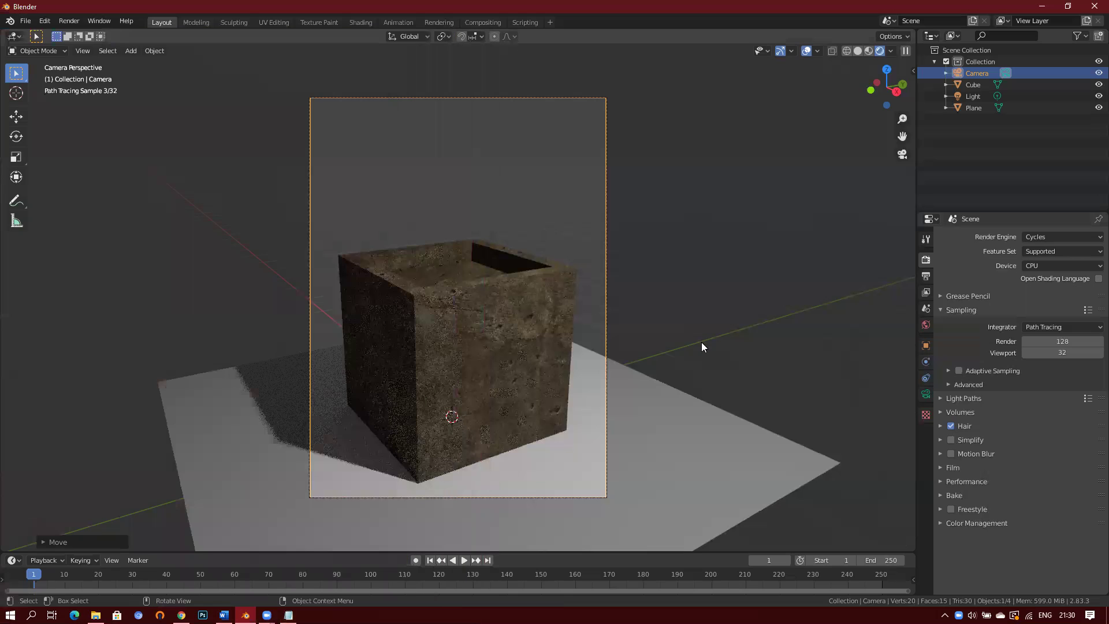
click(1055, 235)
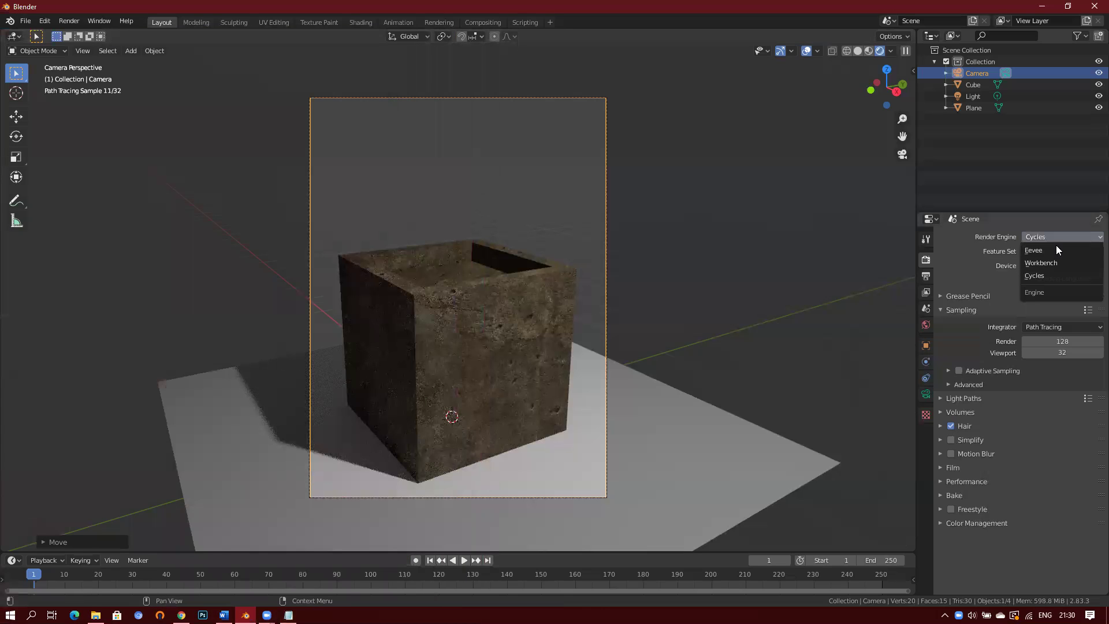
click(1057, 250)
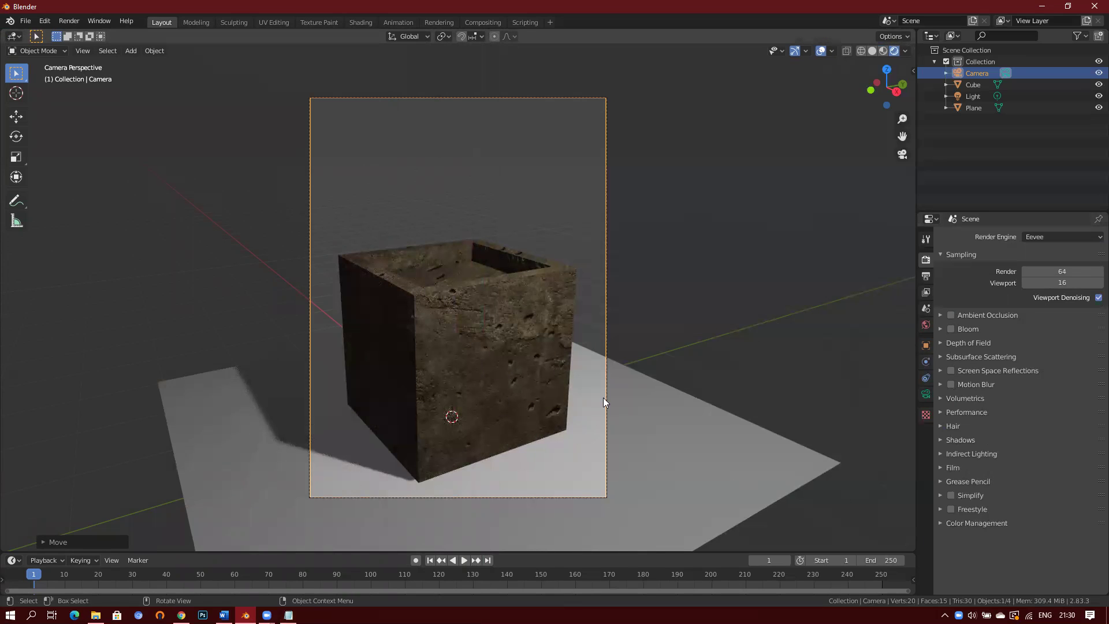
Expand the scene's color management settings and choose Filmic as the view transform
click(941, 522)
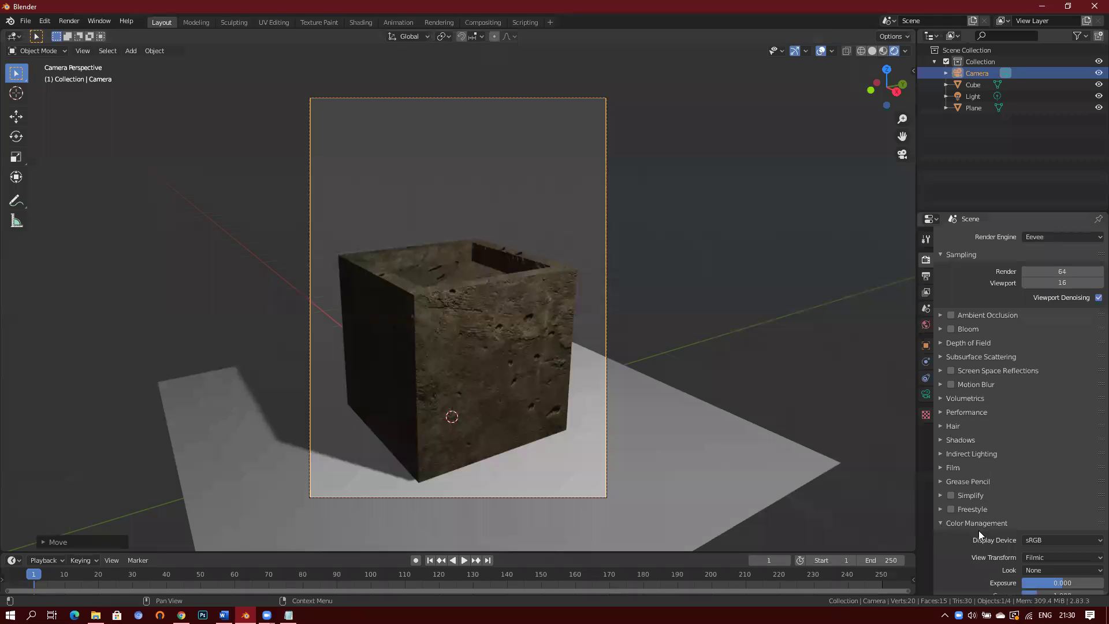
scroll(1021, 522, down, 2)
scroll(1021, 522, down, 1)
scroll(976, 346, up, 2)
scroll(966, 506, down, 3)
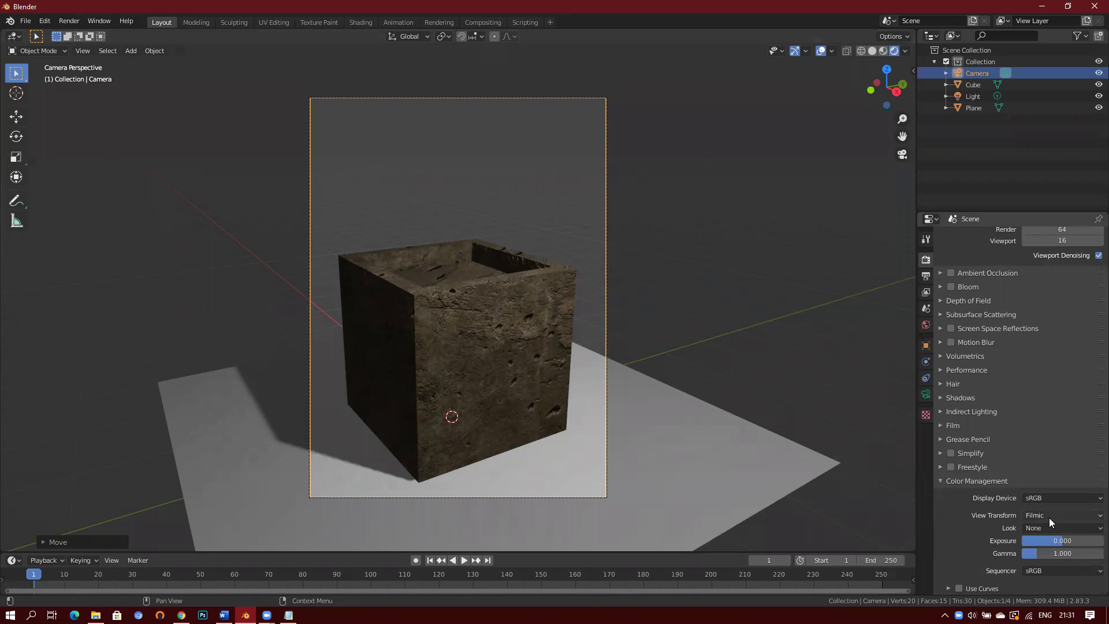
click(1090, 517)
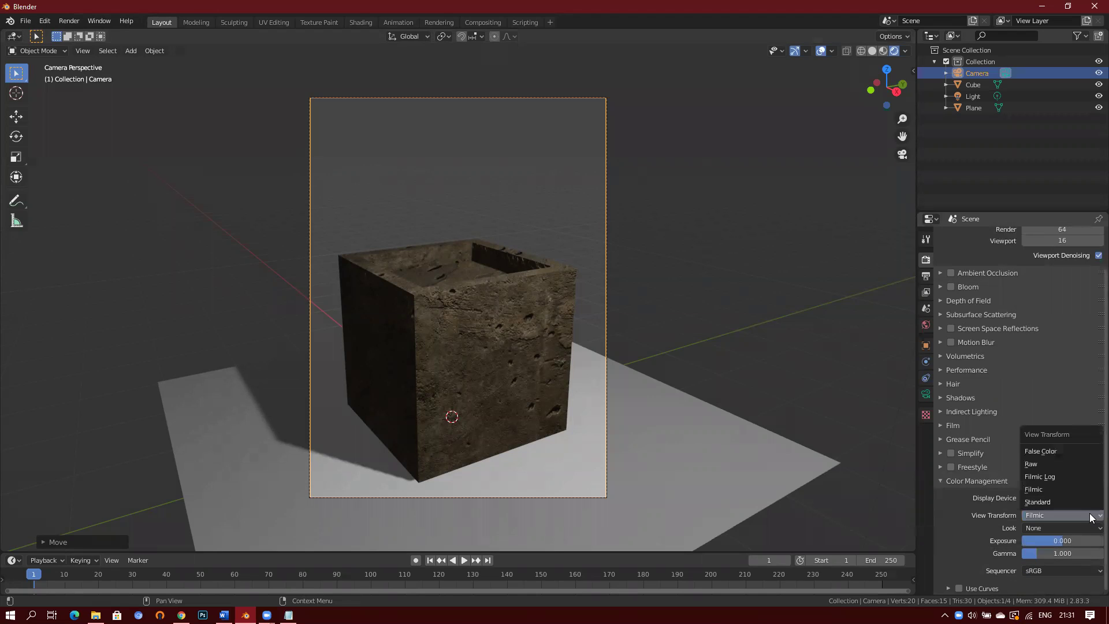
click(1077, 489)
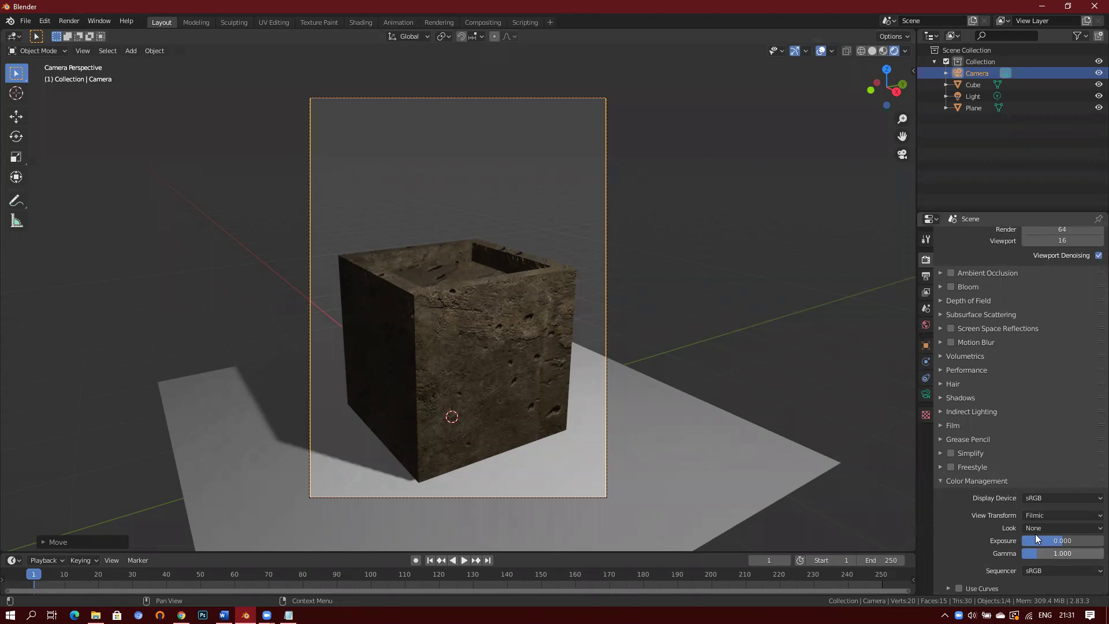
Try the Medium Contrast look, choose High Contrast instead, and set the exposure to 0.694 and gamma to 1.174
click(1074, 528)
click(990, 537)
click(1066, 529)
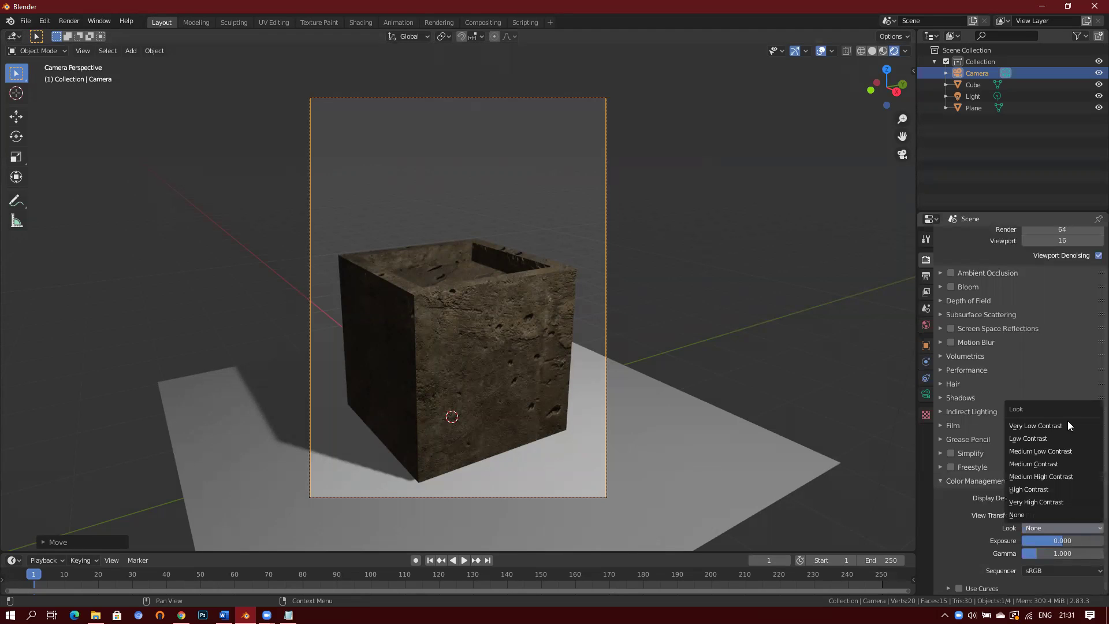
click(1064, 465)
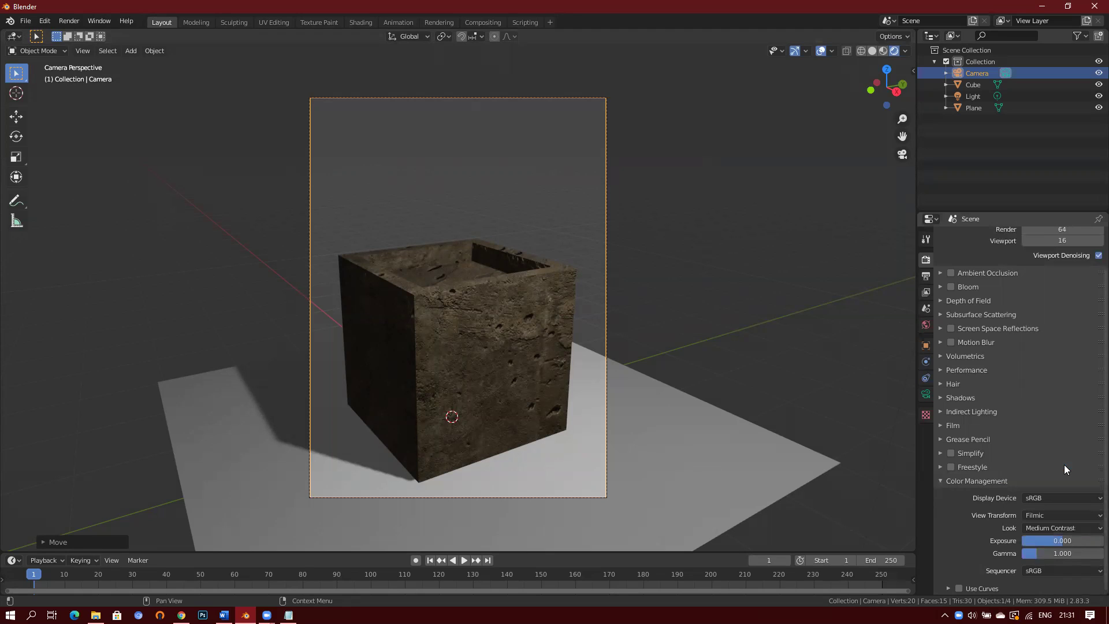
click(1059, 526)
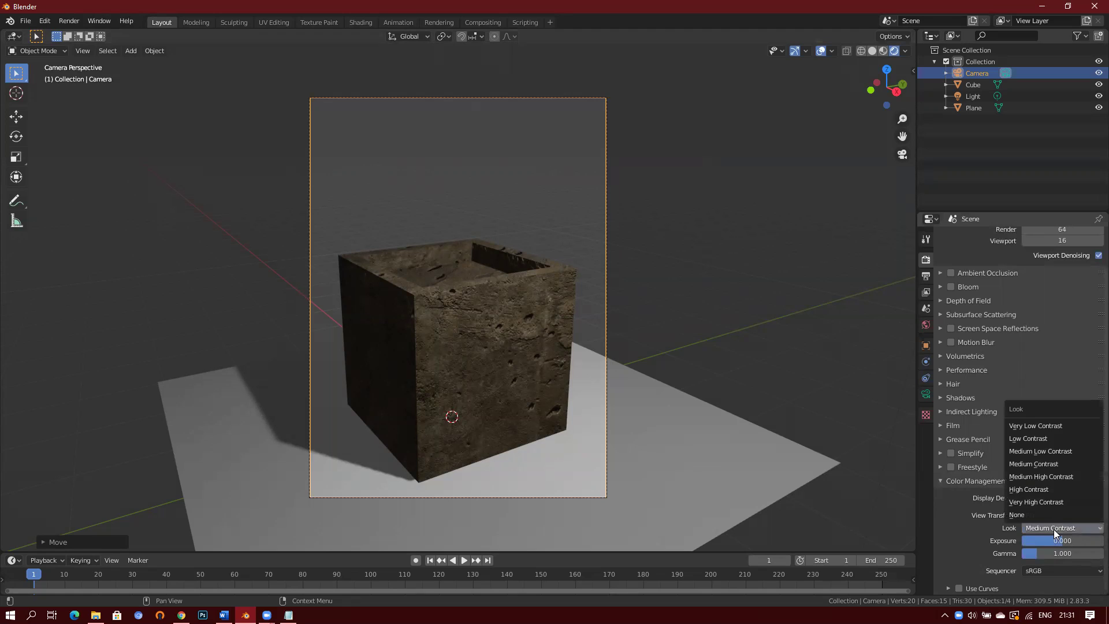
click(1054, 490)
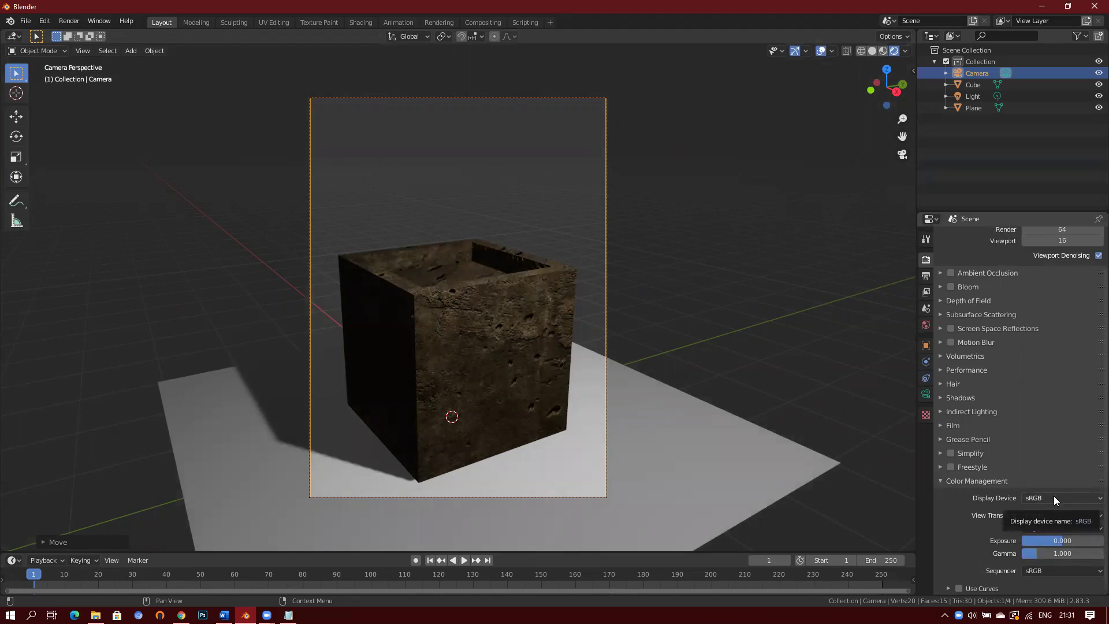
mouse_move(1061, 540)
mouse_down()
mouse_move(1040, 541)
mouse_move(1066, 540)
mouse_move(1053, 553)
mouse_up()
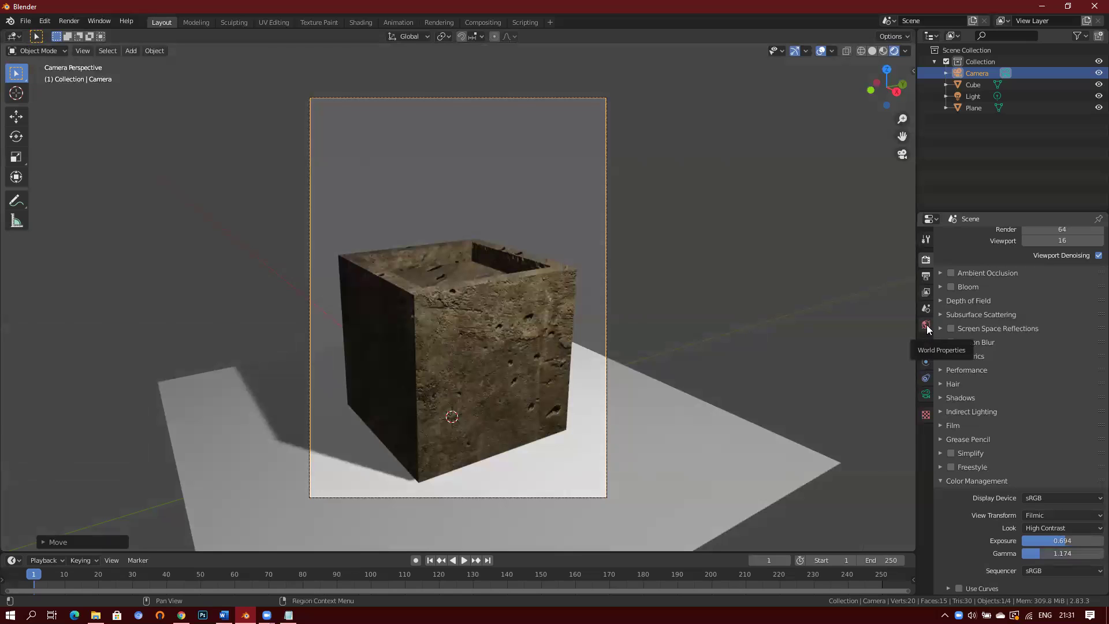
Darken the world background color to black and inspect the cube's lighting from outside the camera view
click(927, 326)
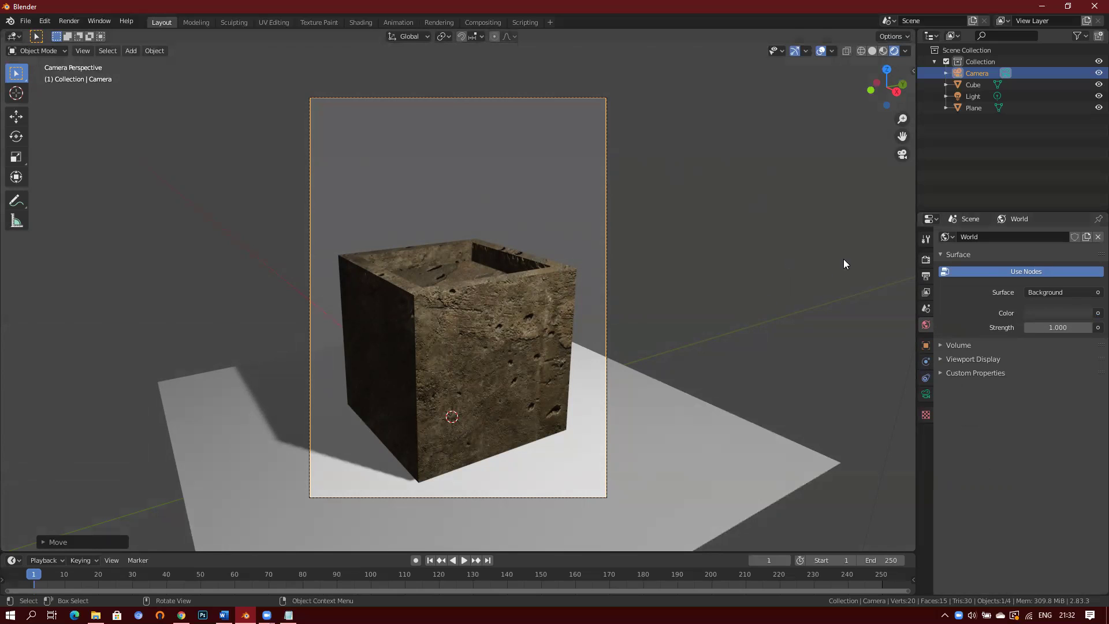
click(1055, 312)
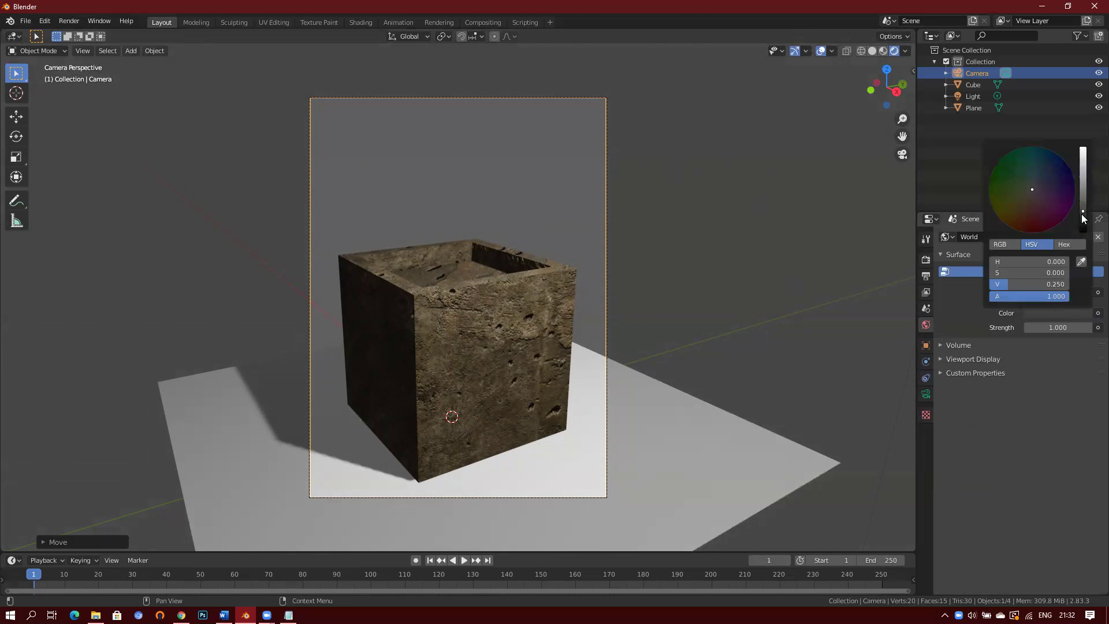
drag(1084, 211, 1086, 235)
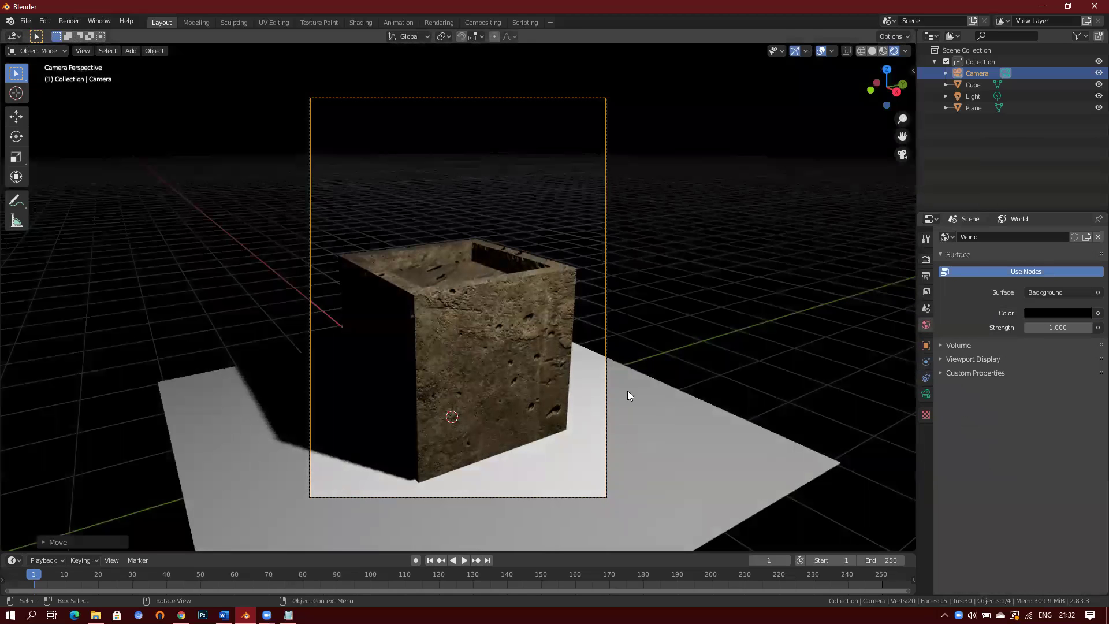
click(716, 353)
middle_drag(635, 334, 526, 355)
middle_drag(627, 329, 627, 330)
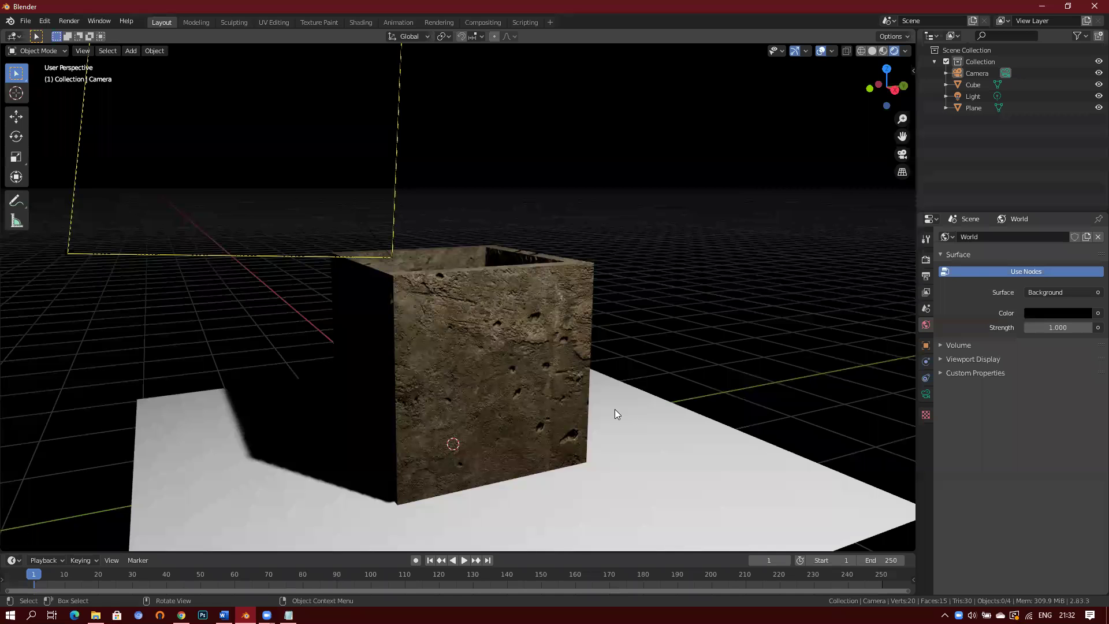
middle_drag(518, 350, 532, 305)
key(Escape)
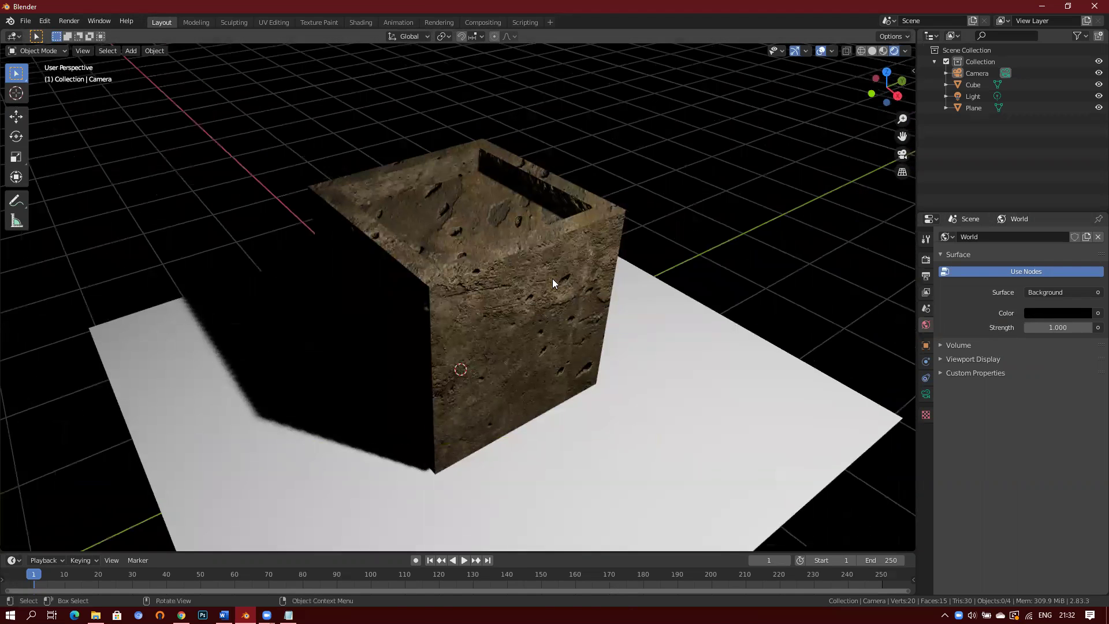
Compare the Medium Contrast and Low Contrast looks in color management, settle on Medium Contrast and check the cube
click(927, 260)
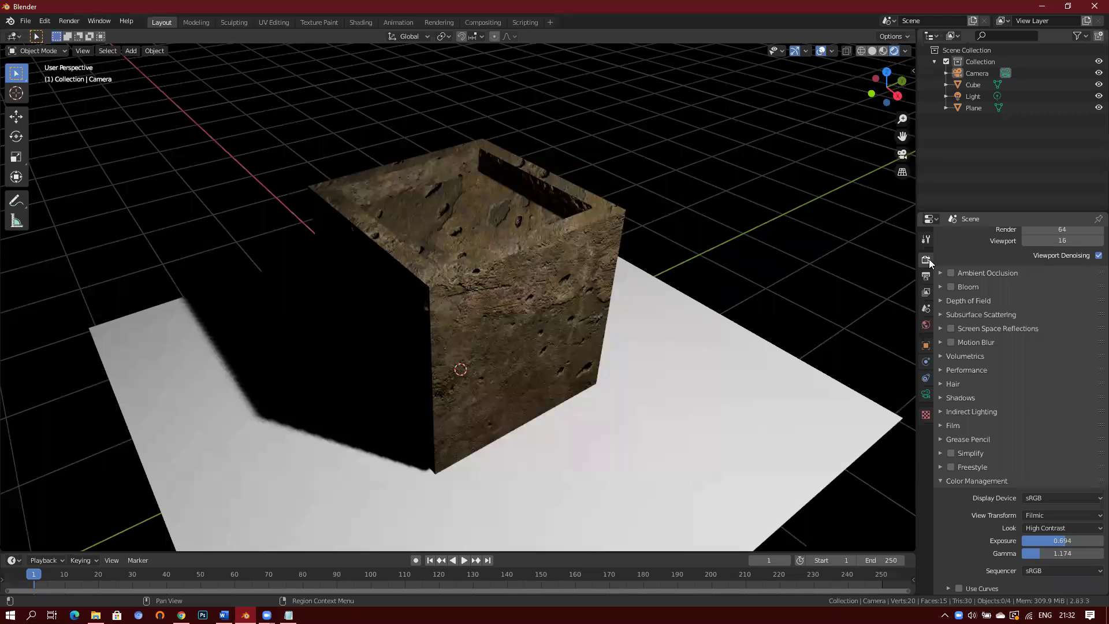
click(1041, 527)
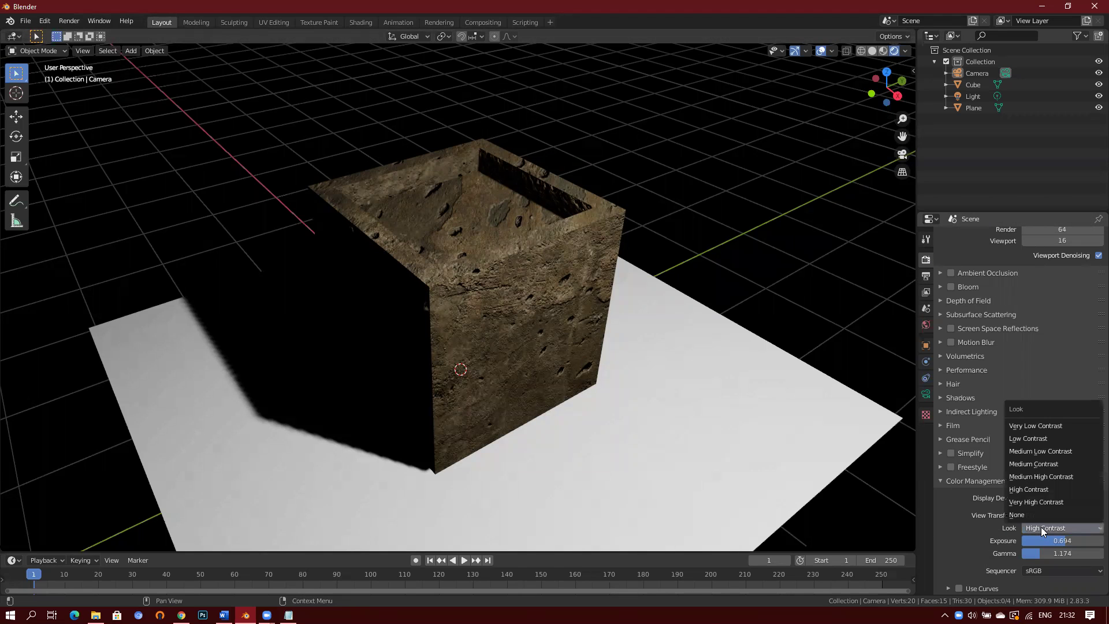
click(1067, 465)
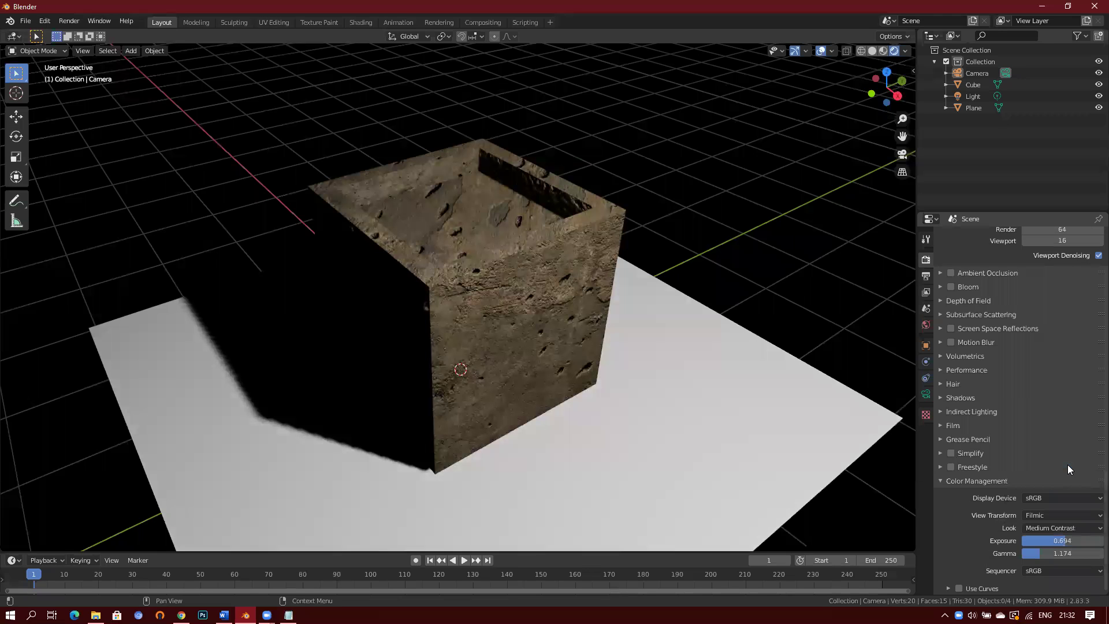
click(1050, 526)
click(1054, 438)
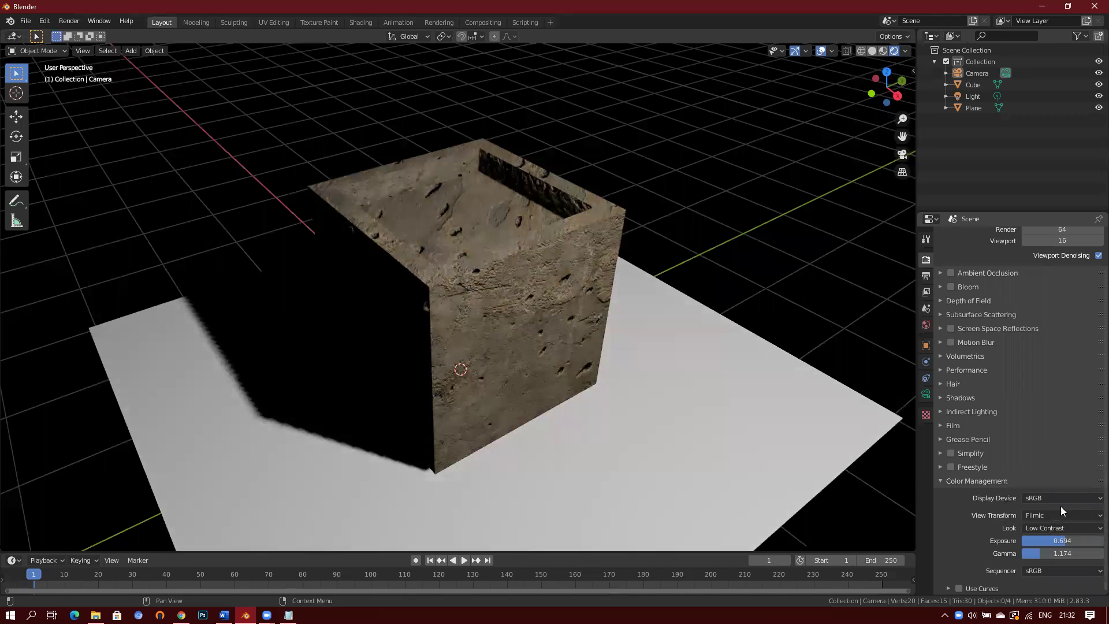
click(1056, 527)
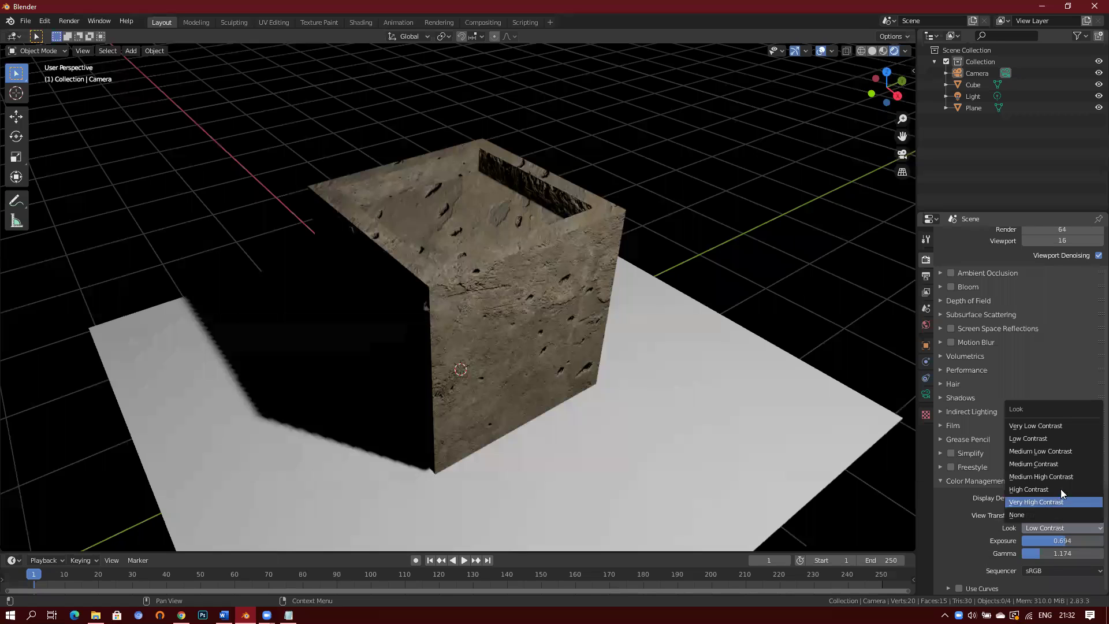
click(1057, 464)
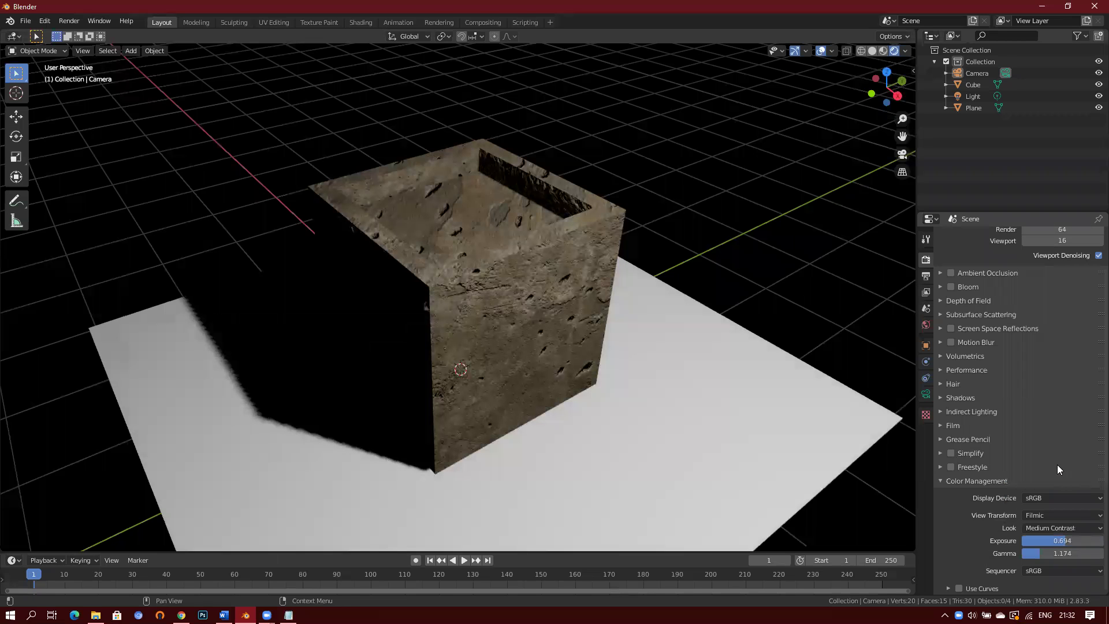
middle_drag(676, 363, 644, 365)
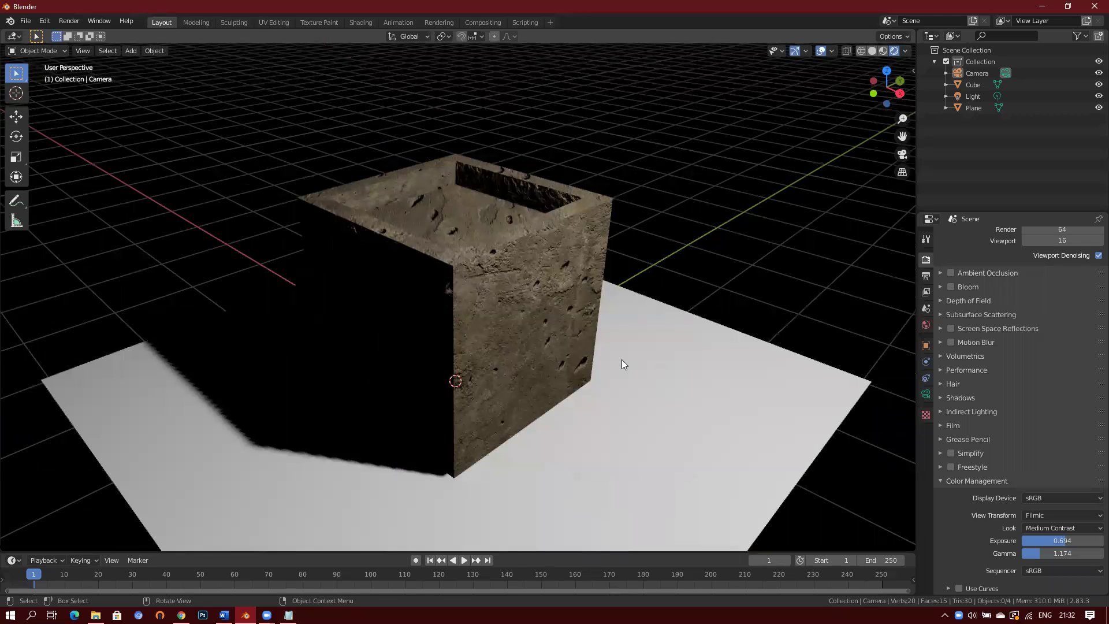
From the top view, duplicate the light twice, placing one copy near the plane's upper-left corner and the other at its front edge
scroll(620, 358, down, 6)
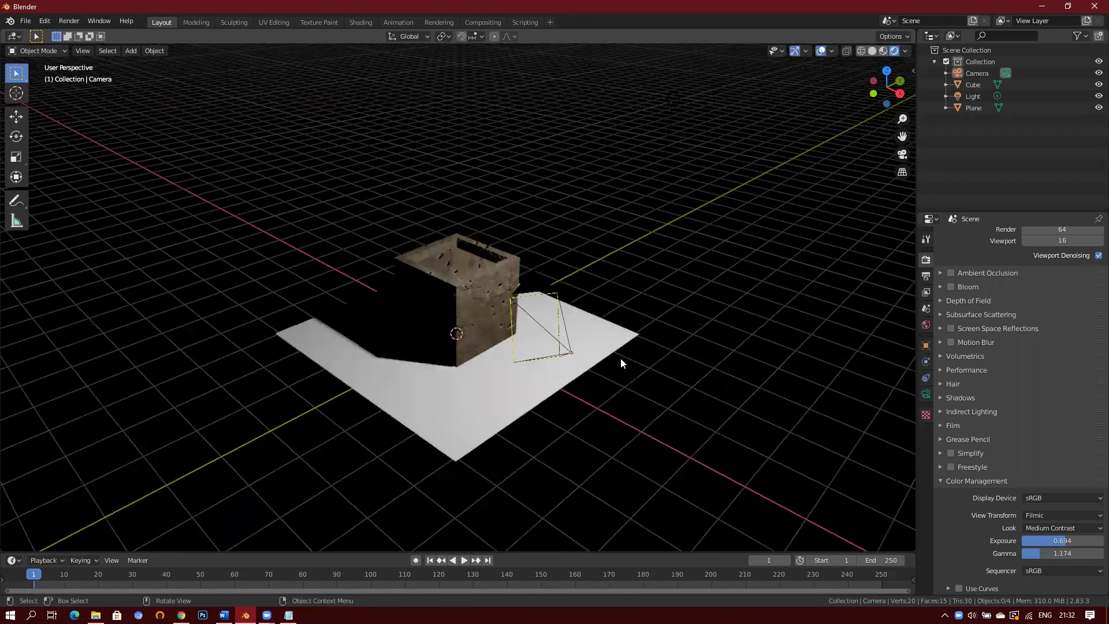
click(594, 174)
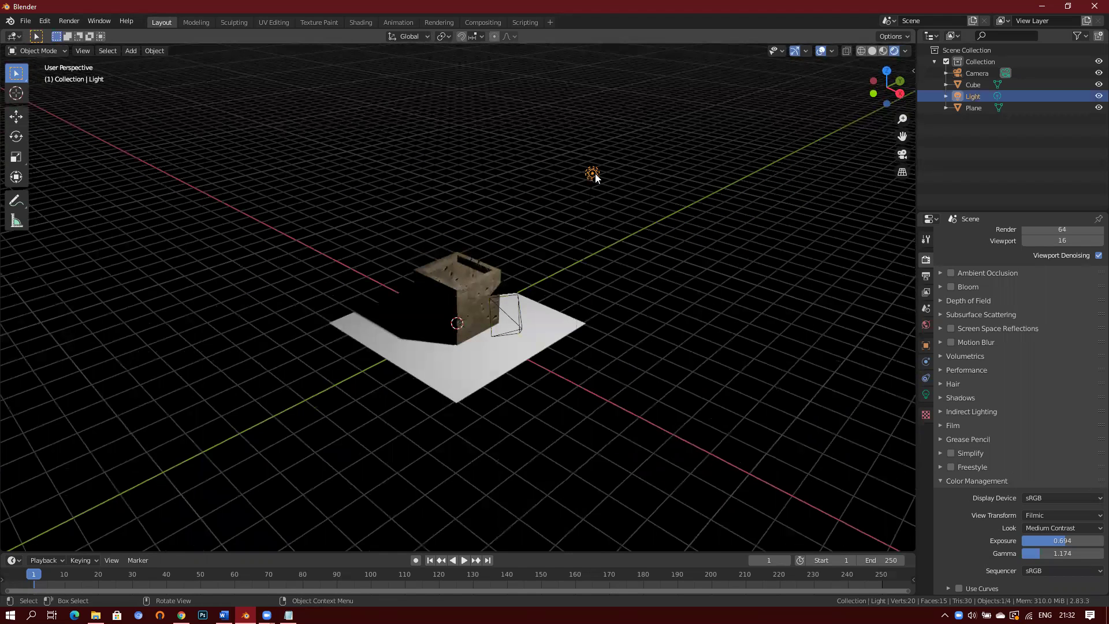
key(KP_7)
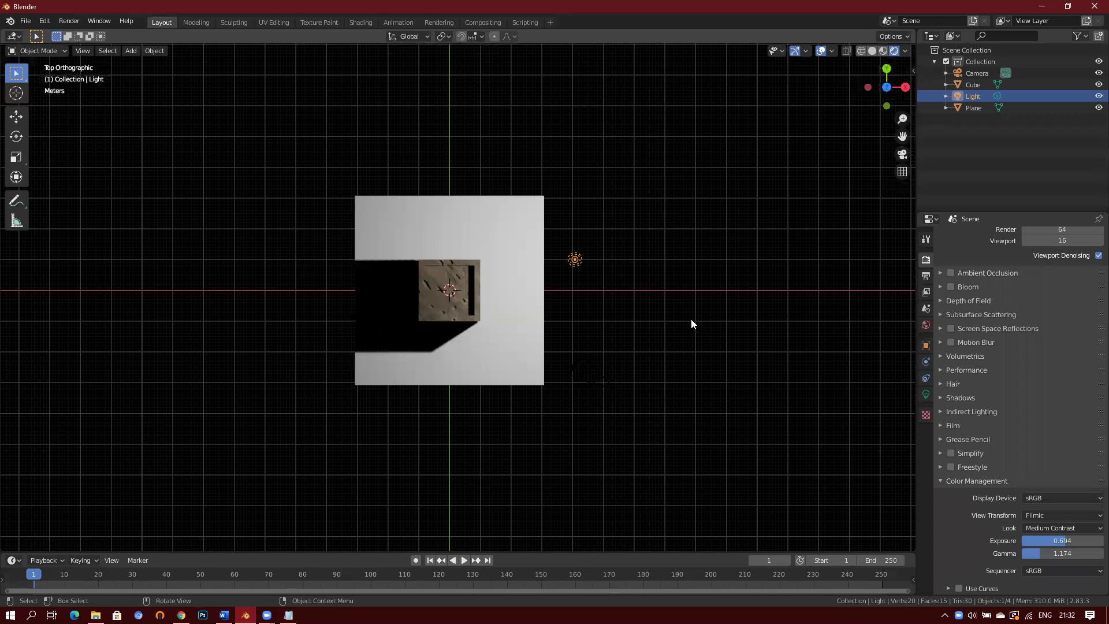
key(shift)
key(shift+d)
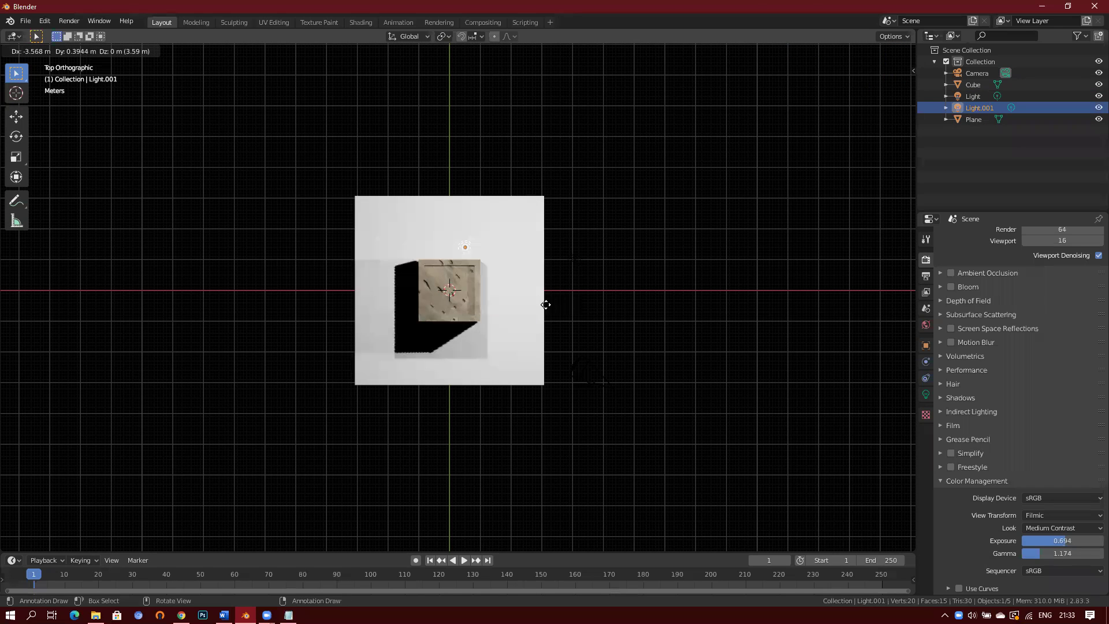
click(487, 302)
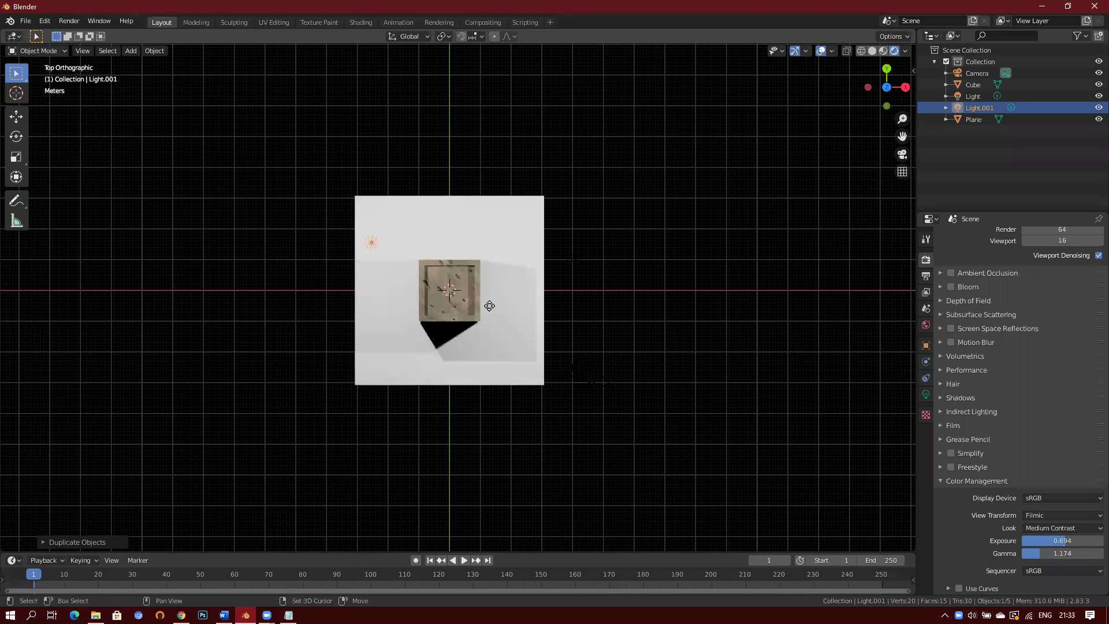
key(shift+d)
click(531, 388)
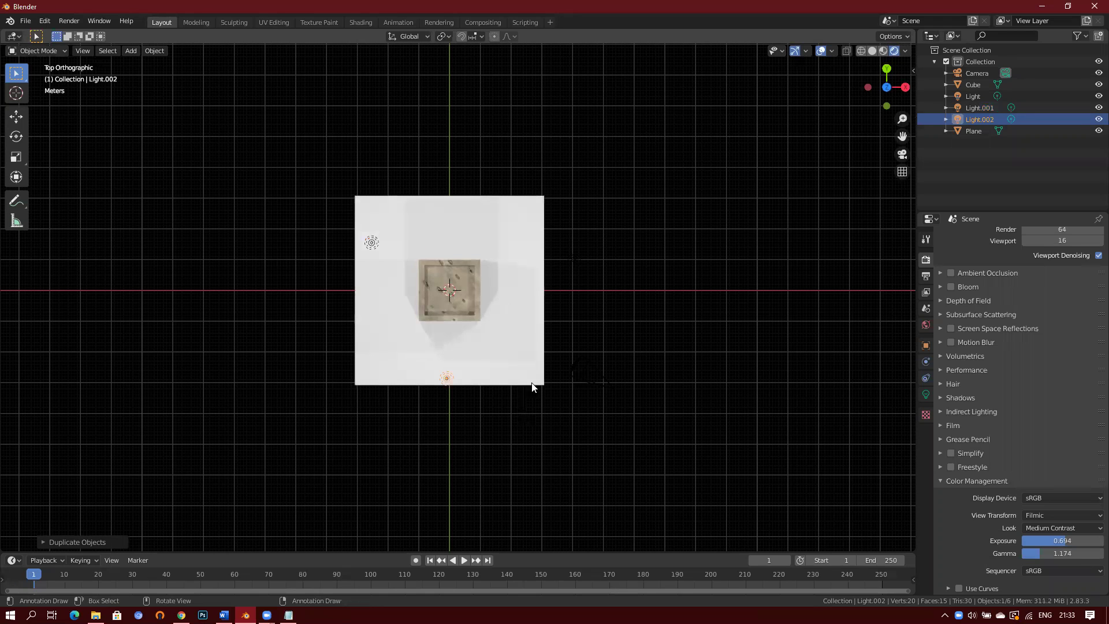
Move the original light slightly closer to the cube and inspect the lit concrete from several sides
drag(569, 205, 663, 310)
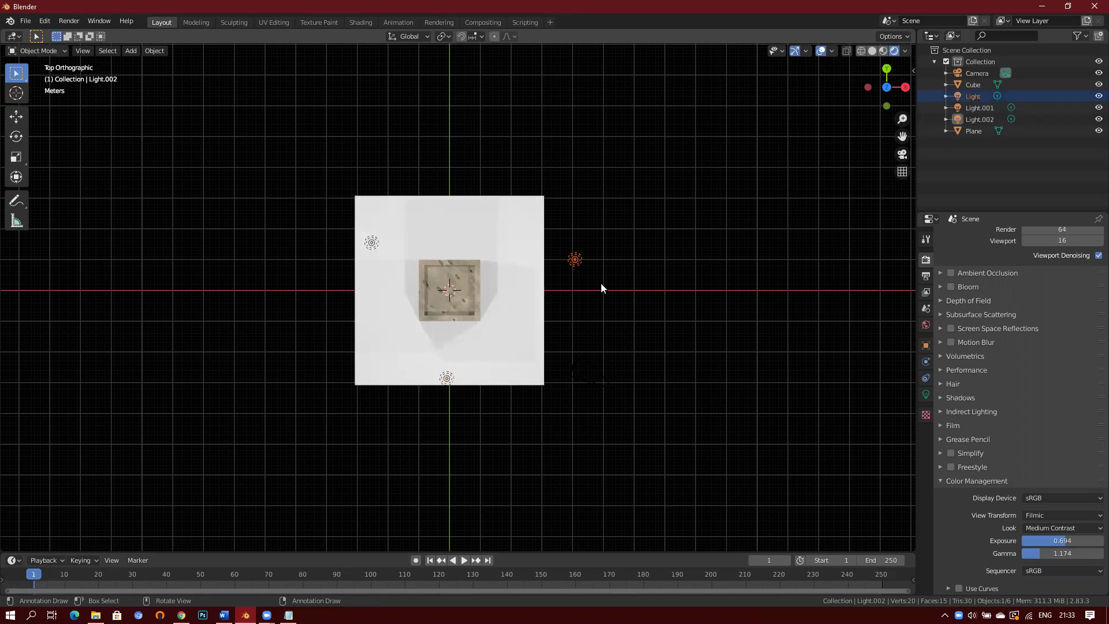
key(g)
click(561, 254)
mouse_move(510, 323)
middle_down()
mouse_move(484, 274)
mouse_move(500, 341)
middle_up()
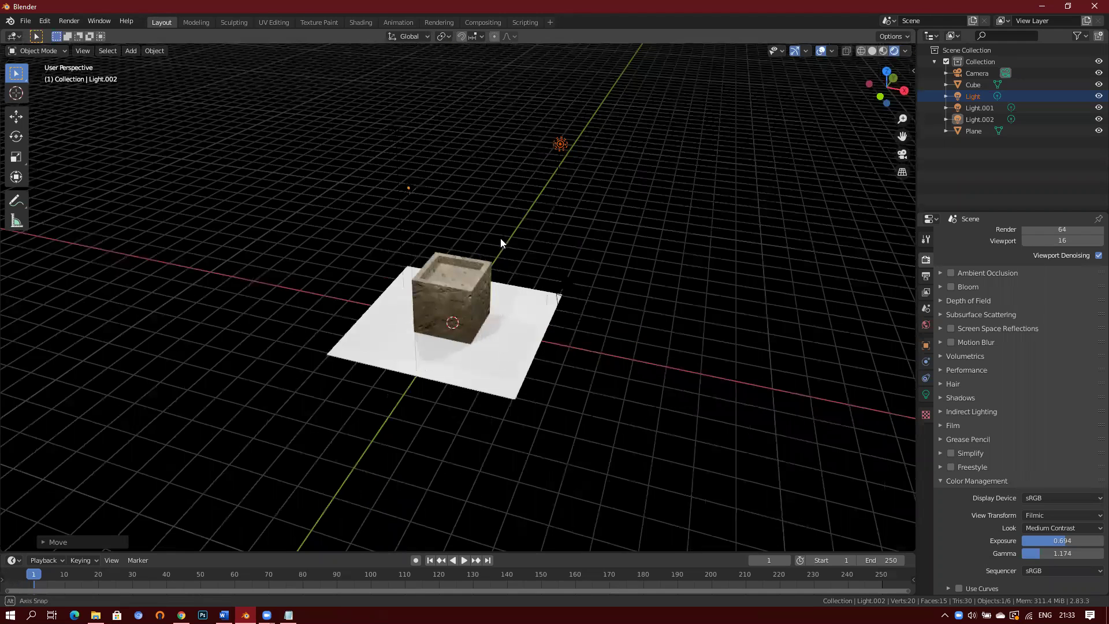
scroll(502, 240, up, 5)
middle_drag(502, 259, 243, 286)
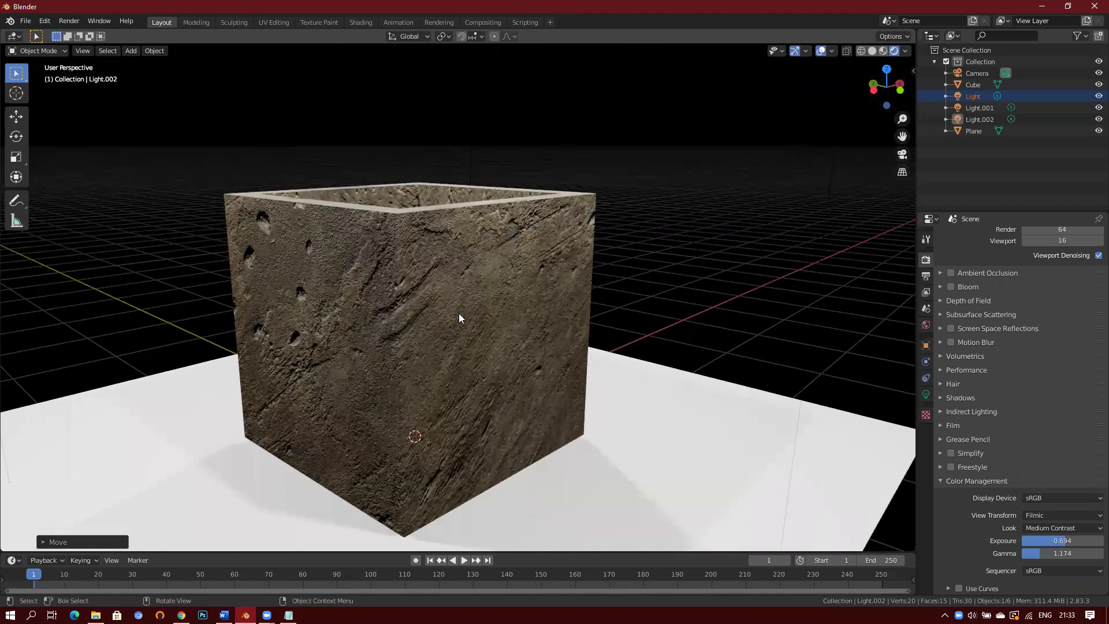
middle_drag(551, 320, 427, 307)
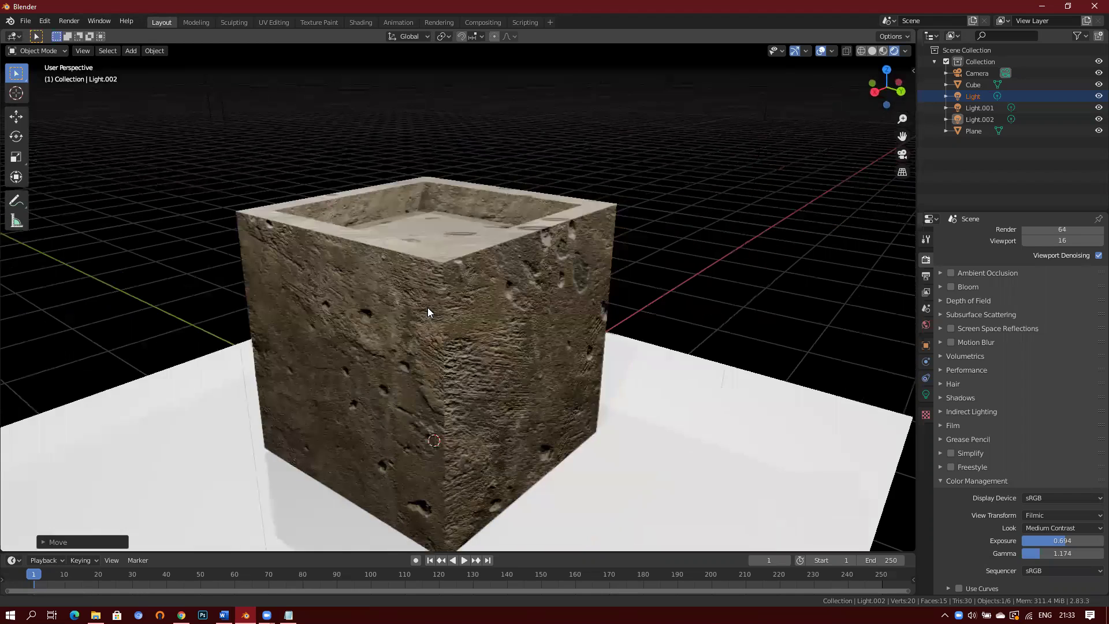
middle_drag(506, 315, 474, 279)
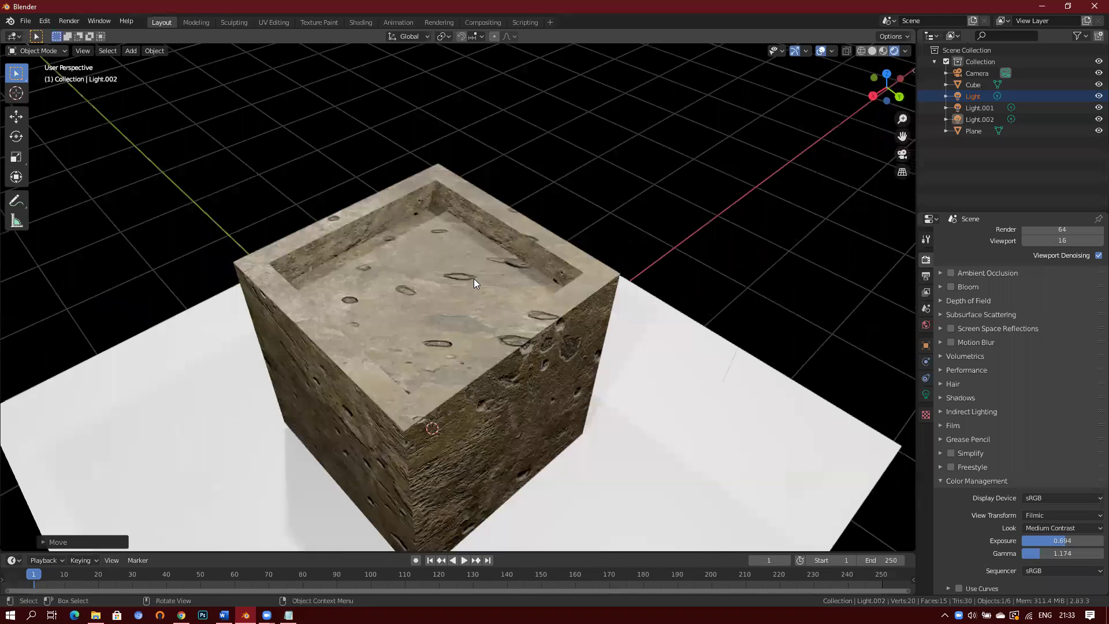
Inset the recessed face inside the top of the cube by about 0.27
click(425, 275)
key(Tab)
click(425, 275)
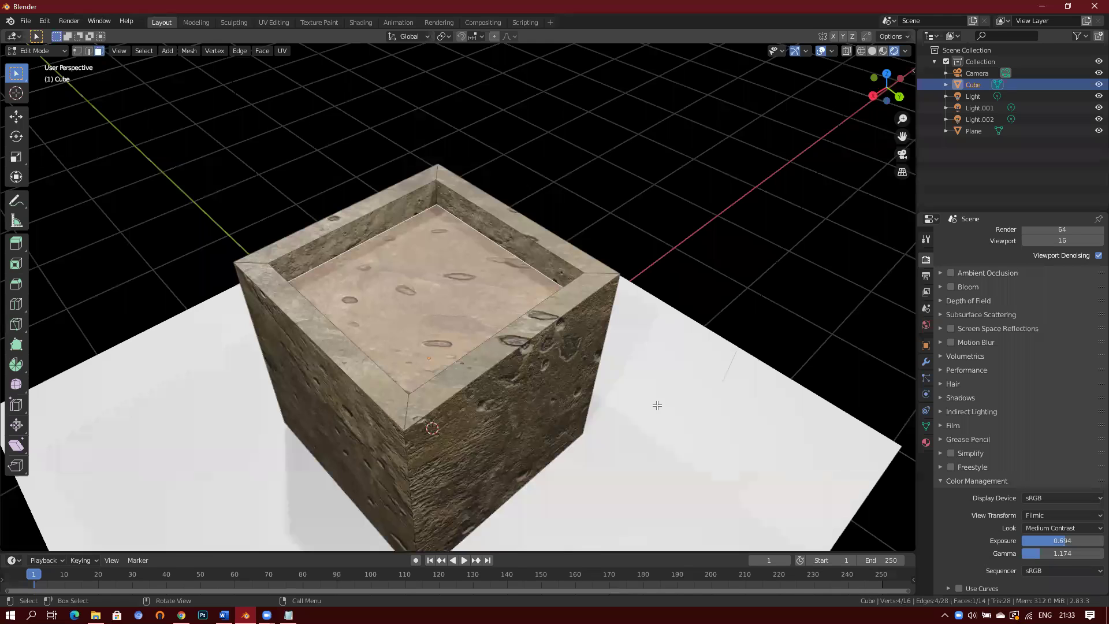
key(i)
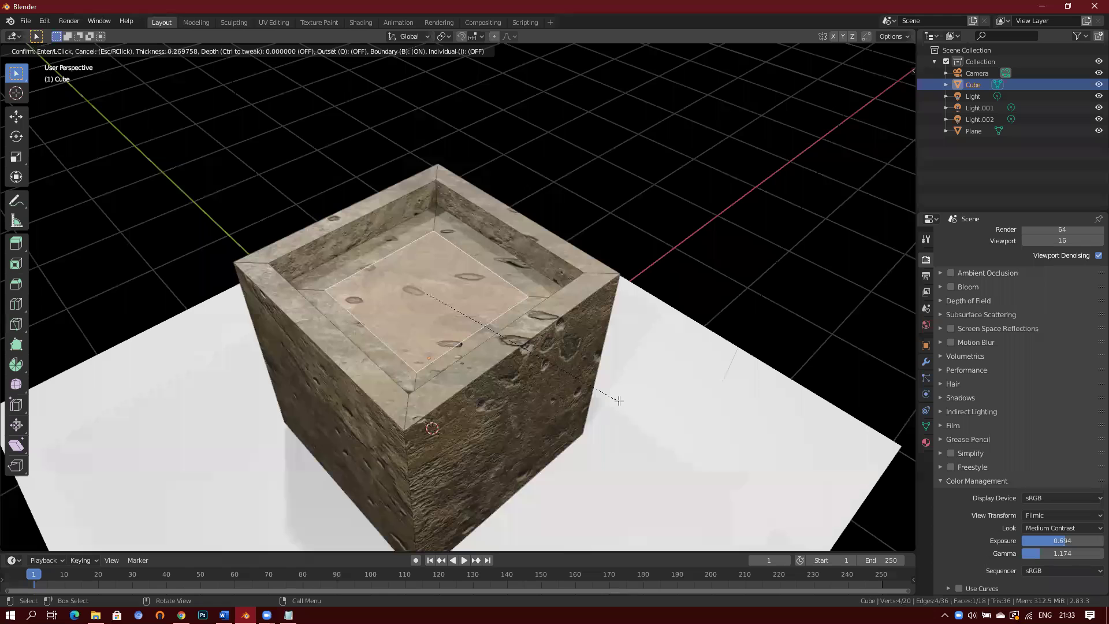
click(619, 400)
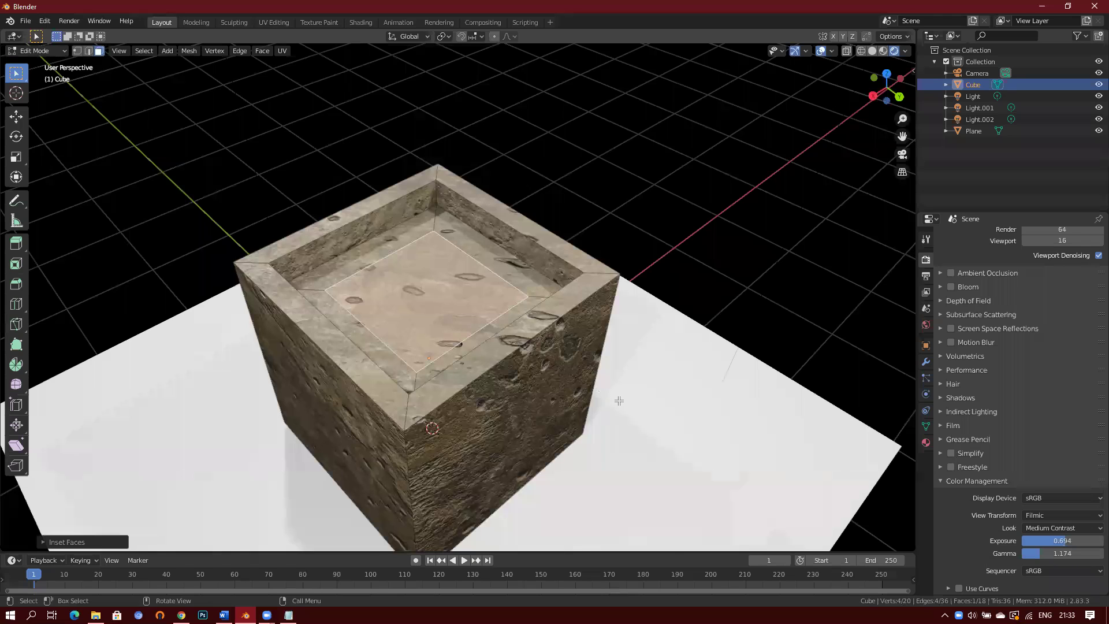
Extrude the inset face upward into a tall block rising well above the cube's rim
key(e)
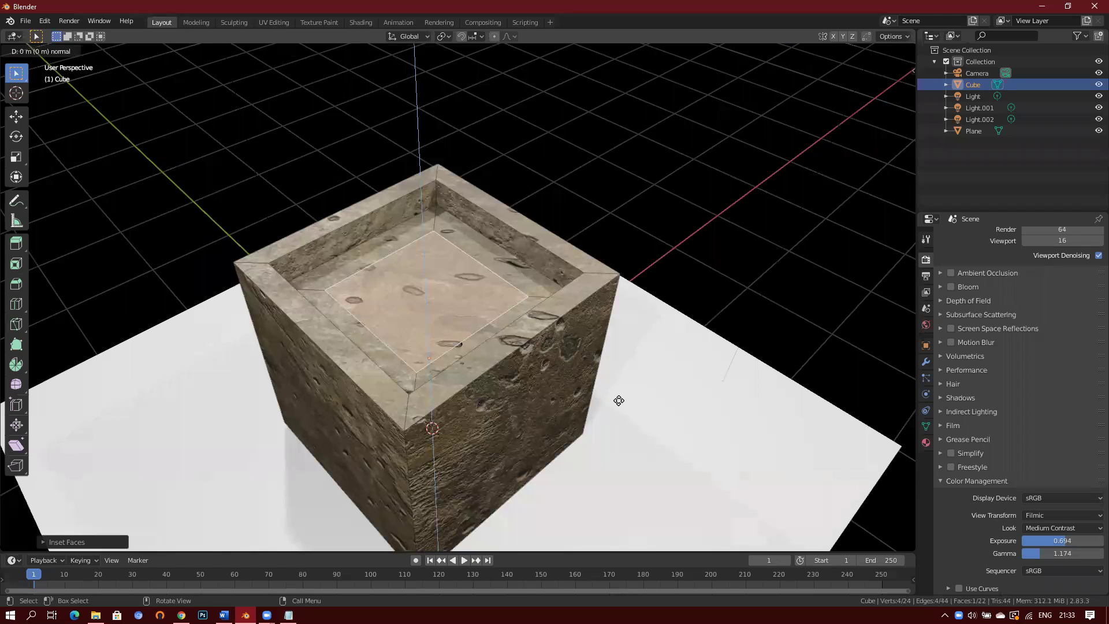
click(488, 281)
middle_drag(488, 282, 439, 240)
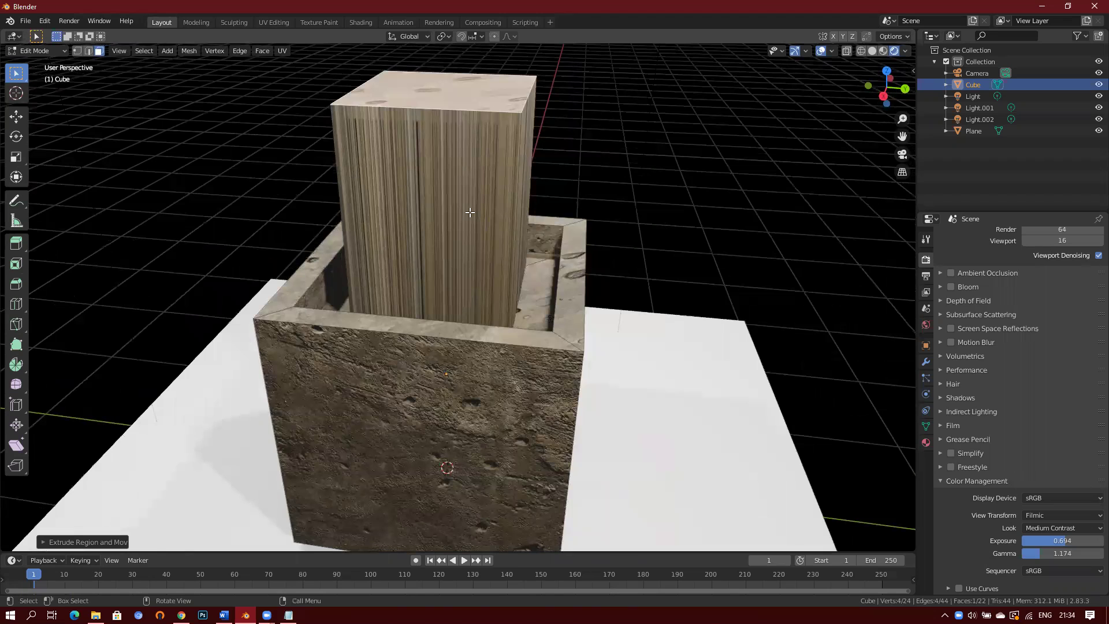
Select the four side faces of the extruded block and apply a standard Unwrap to them
click(523, 192)
middle_drag(525, 180, 450, 229)
shift+click(473, 178)
shift+click(518, 168)
click(512, 195)
alt+click(399, 184)
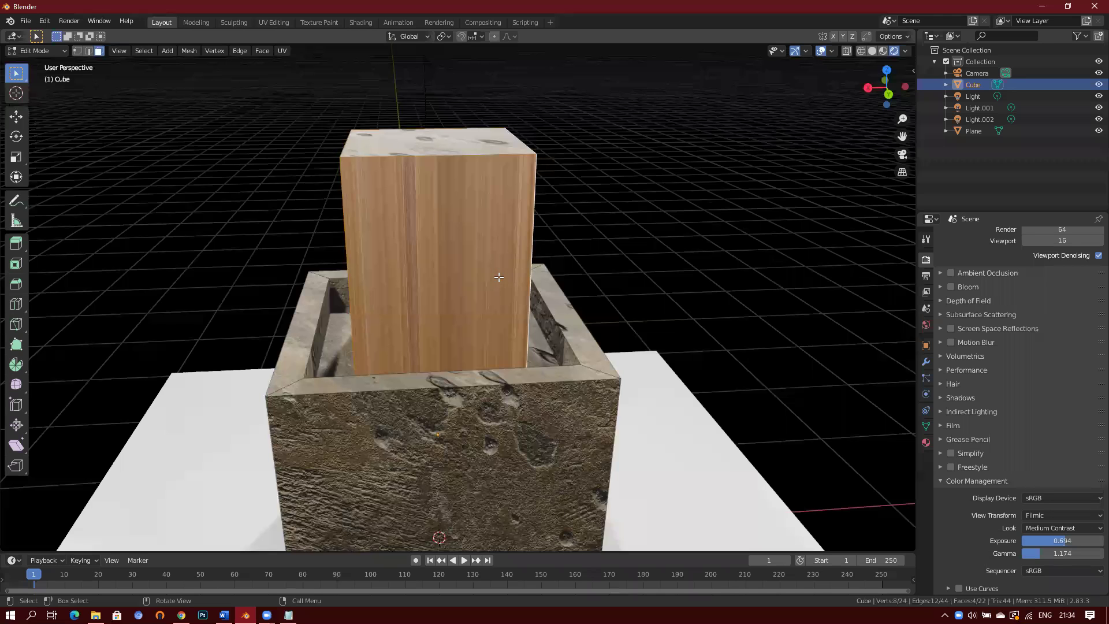
key(u)
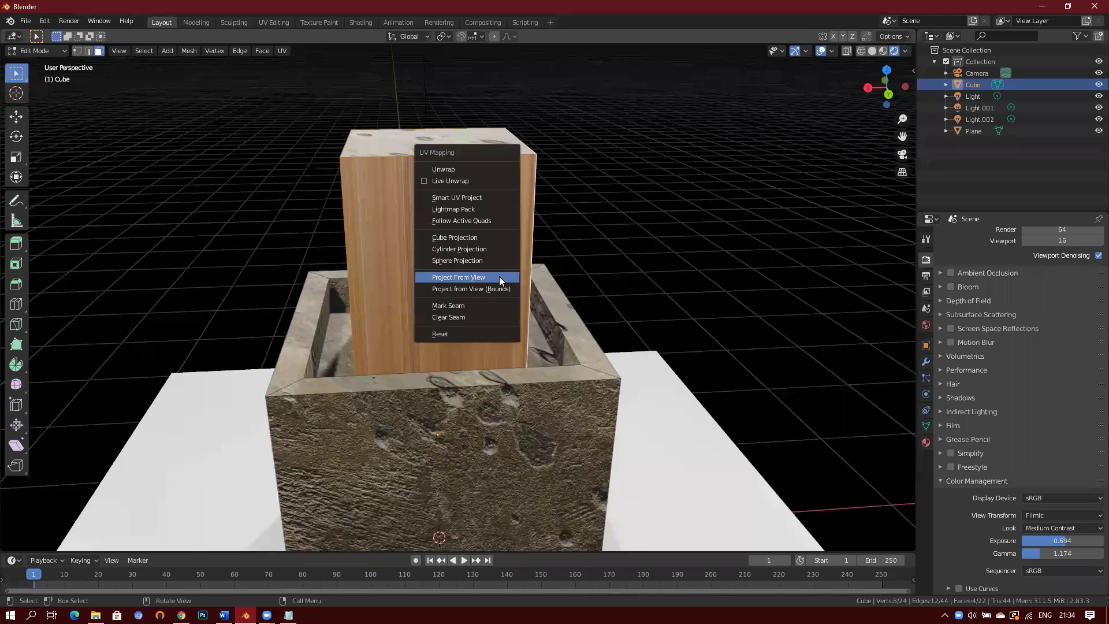
click(475, 169)
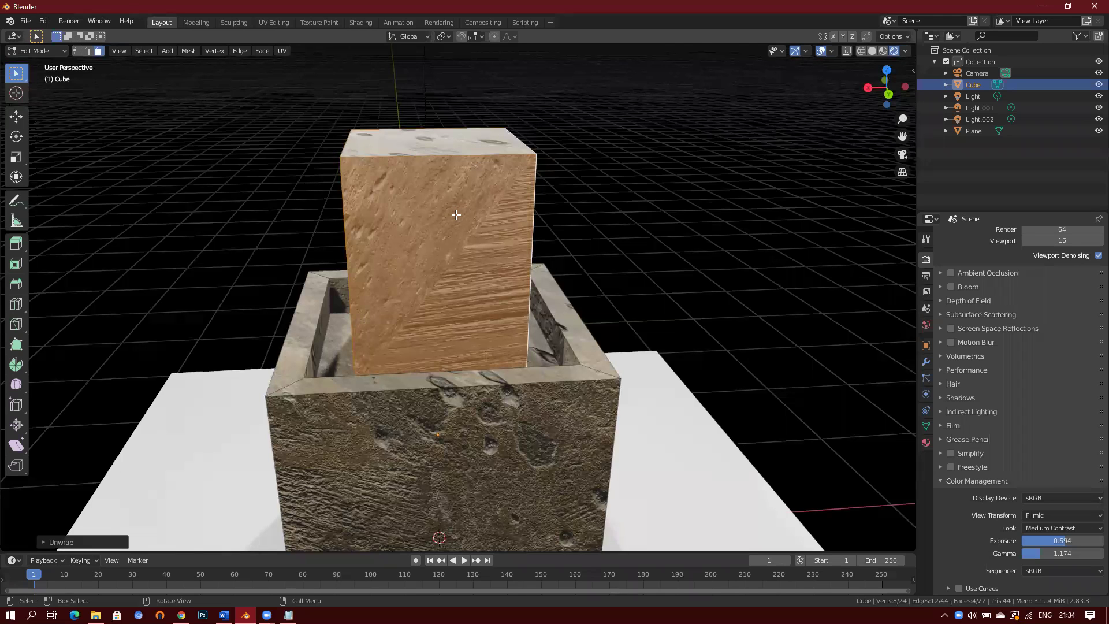
Remap the block's four side faces with Smart UV Project and check the texture on them
key(u)
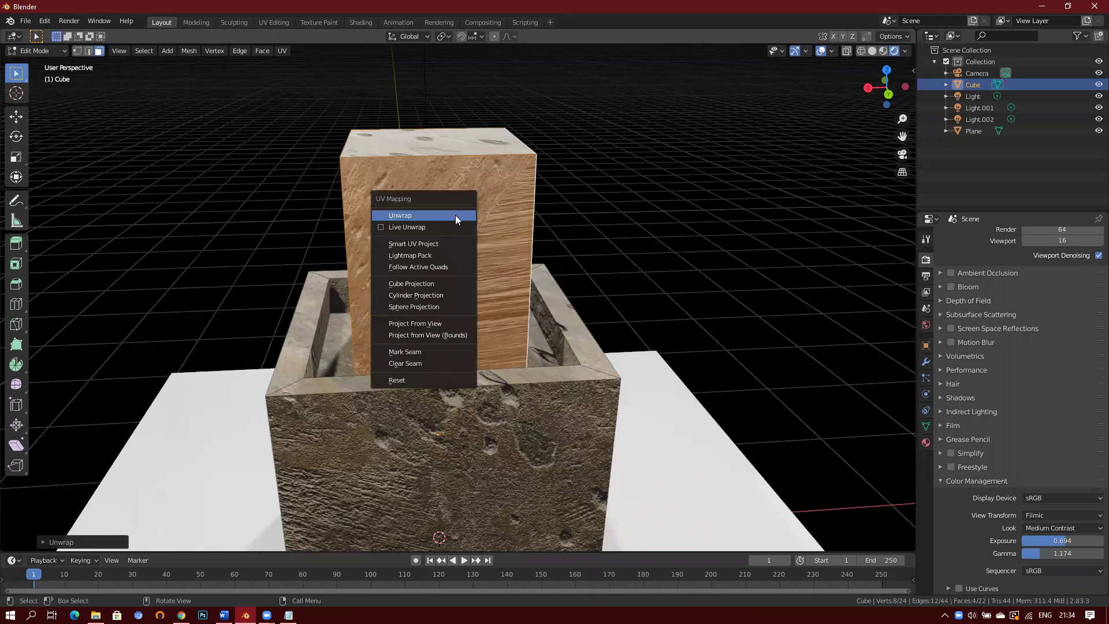
click(435, 243)
click(464, 325)
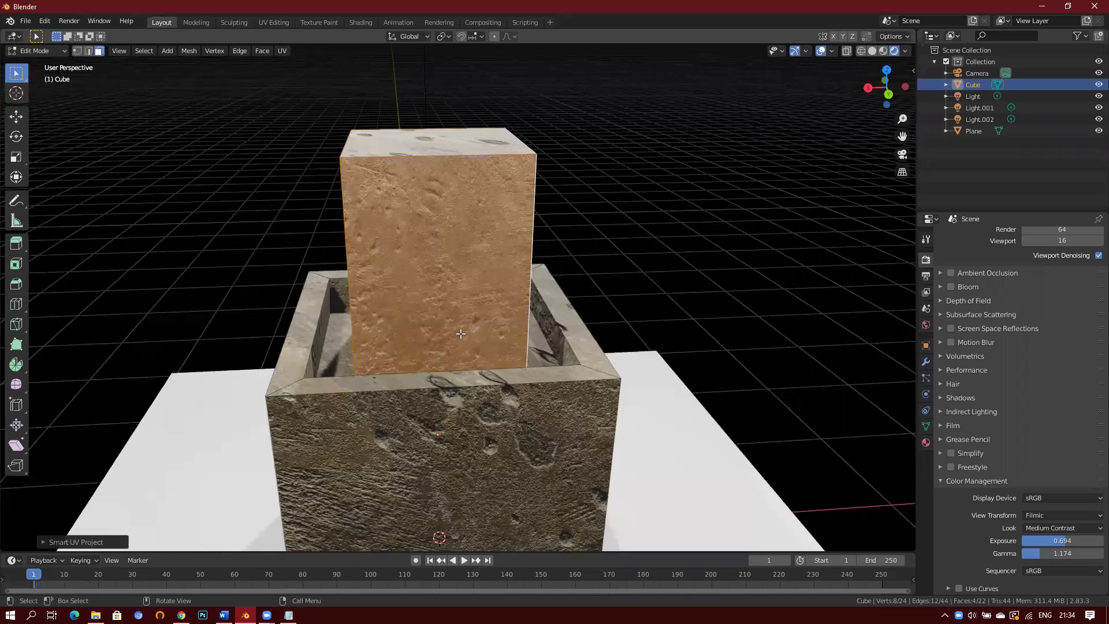
middle_drag(422, 248, 700, 133)
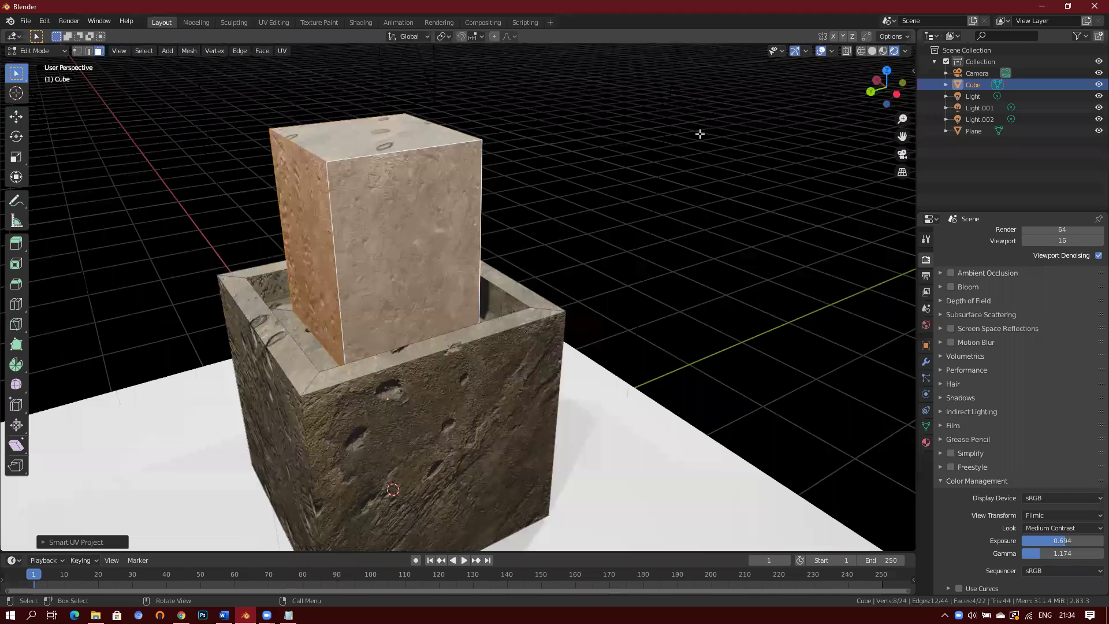
Split the 3D viewport vertically, turn the new area into a UV Editor and deselect all the UVs
drag(916, 52, 686, 49)
drag(611, 35, 611, 36)
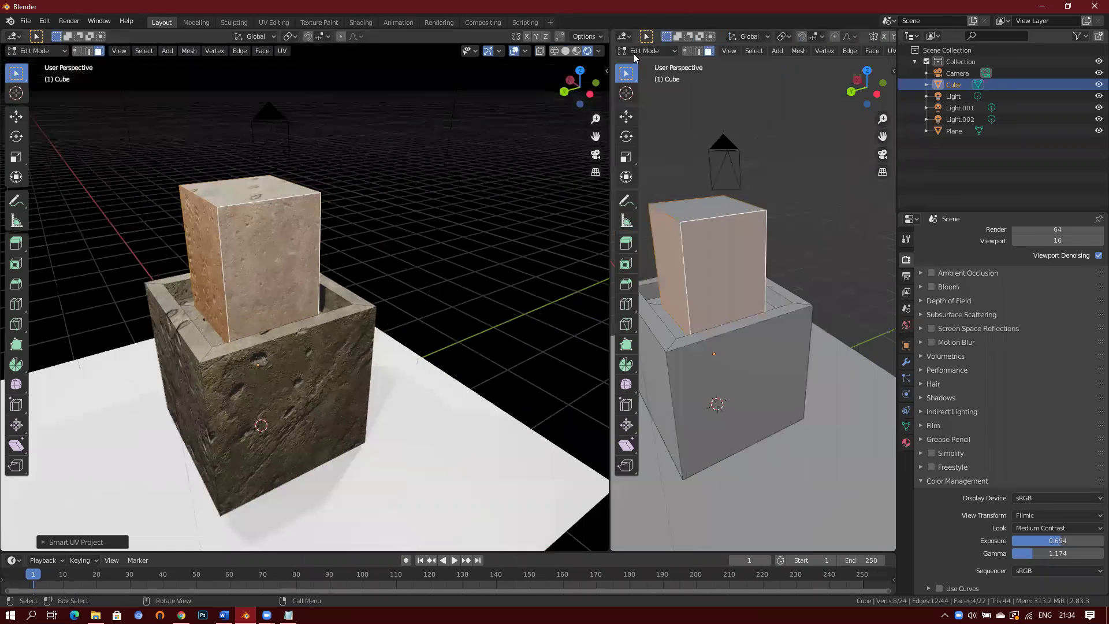
click(623, 36)
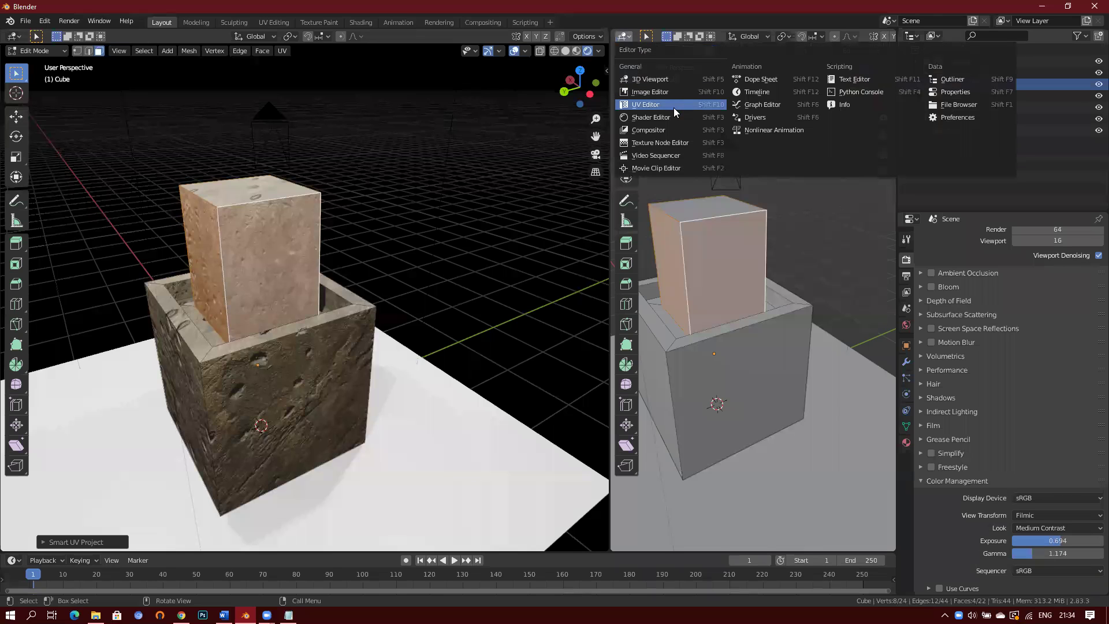
click(673, 105)
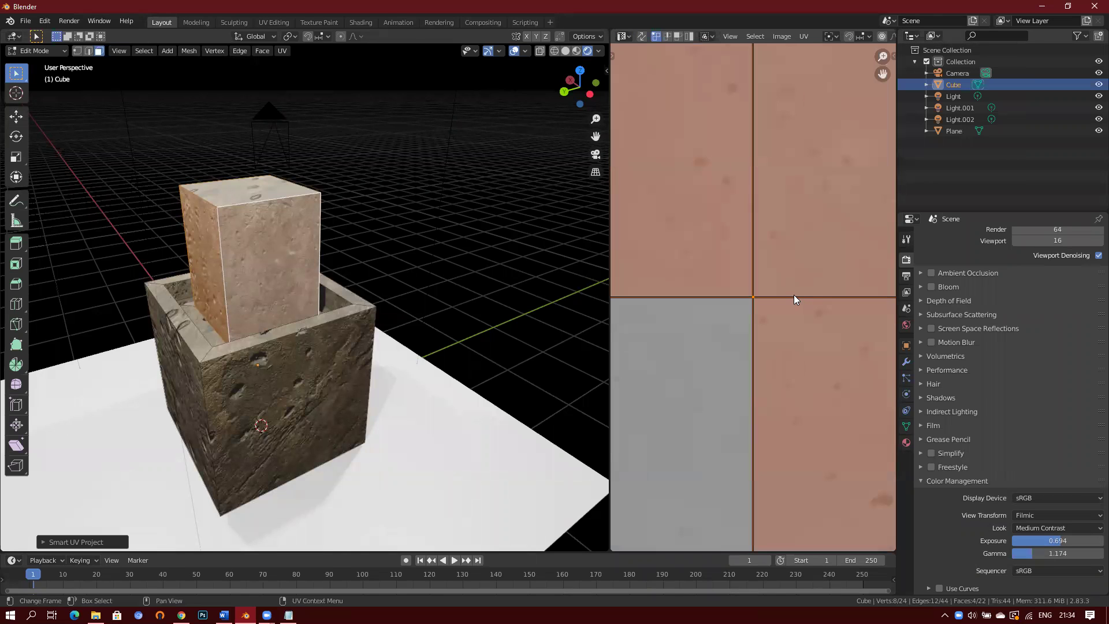
scroll(794, 294, down, 7)
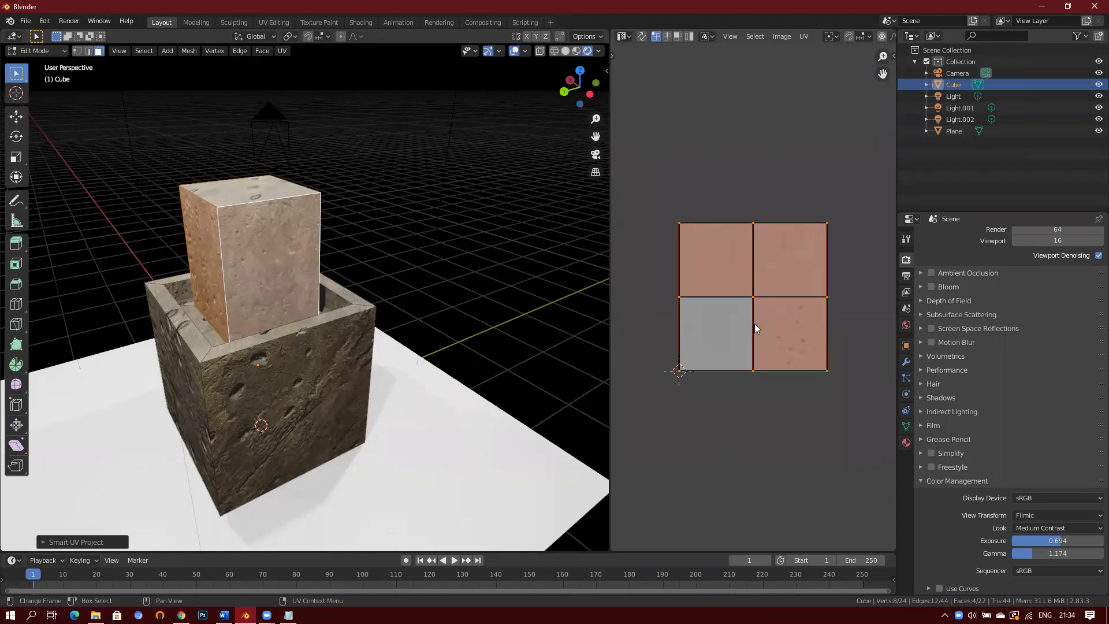
key(alt+a)
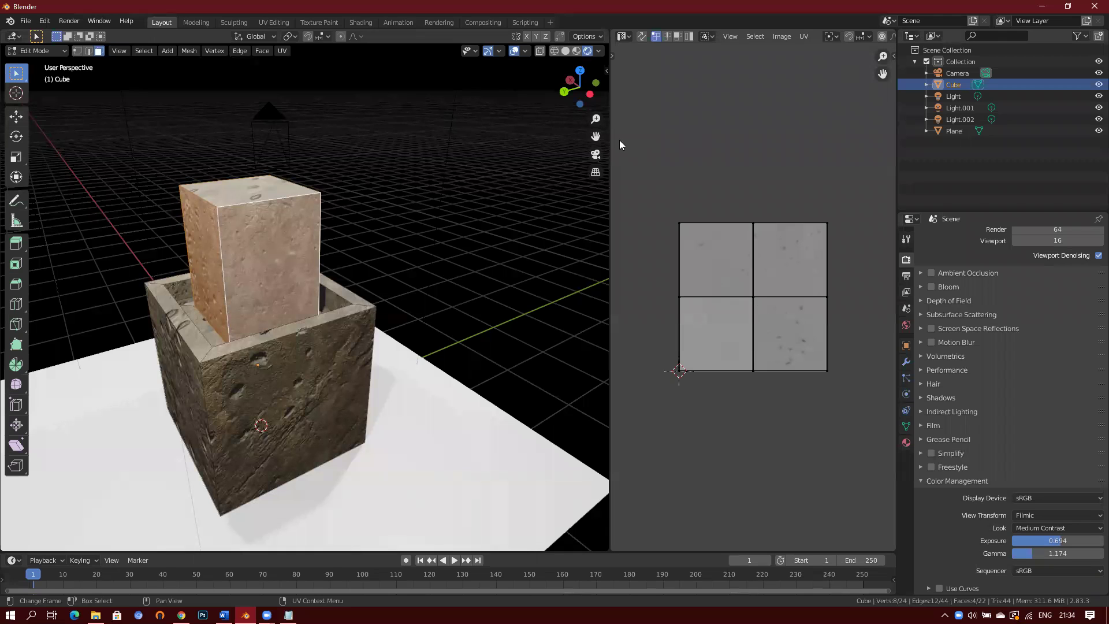
Widen the UV Editor and display the 4K Albedo texture behind the UV layout
drag(610, 143, 496, 144)
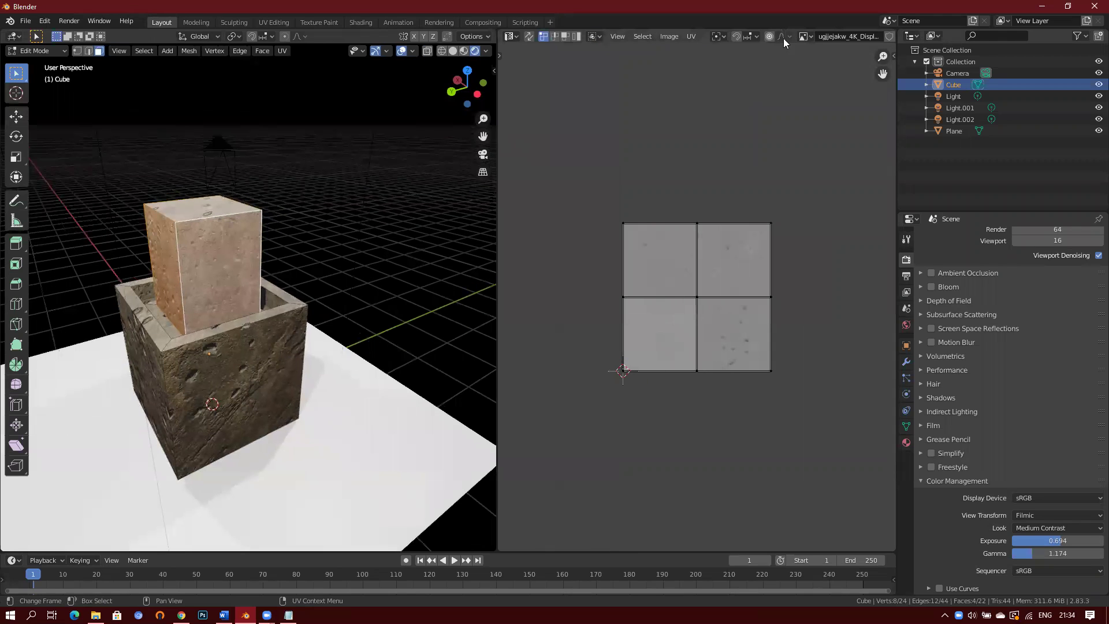
click(805, 36)
click(864, 67)
middle_drag(719, 194, 797, 181)
Return to Object Mode and examine the concrete texture on the block's sides from several angles
scroll(249, 281, up, 5)
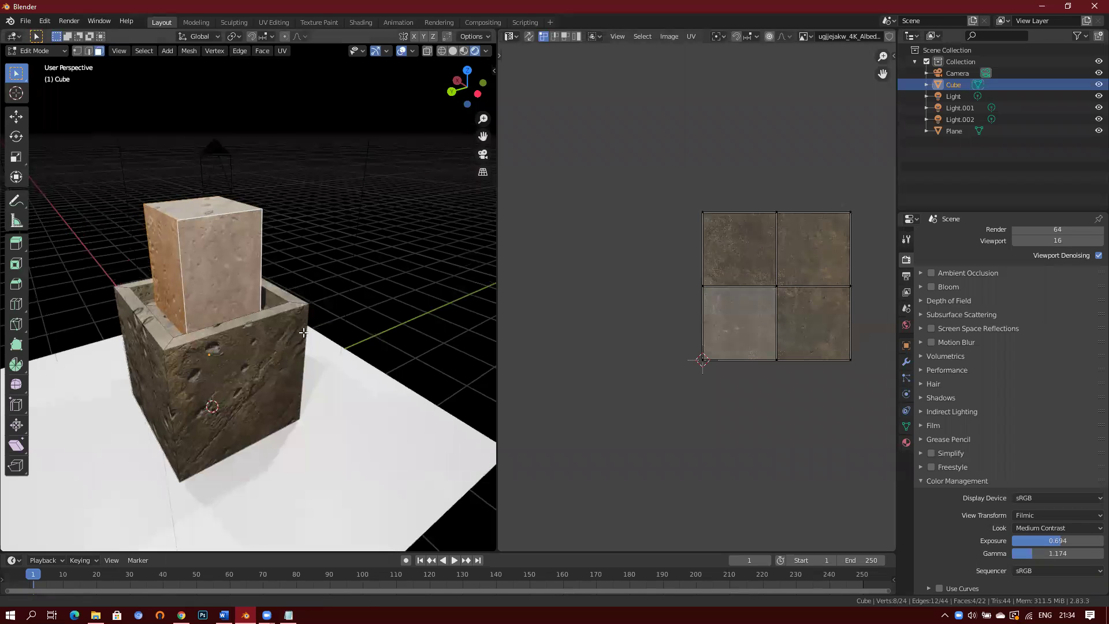
middle_drag(249, 281, 389, 272)
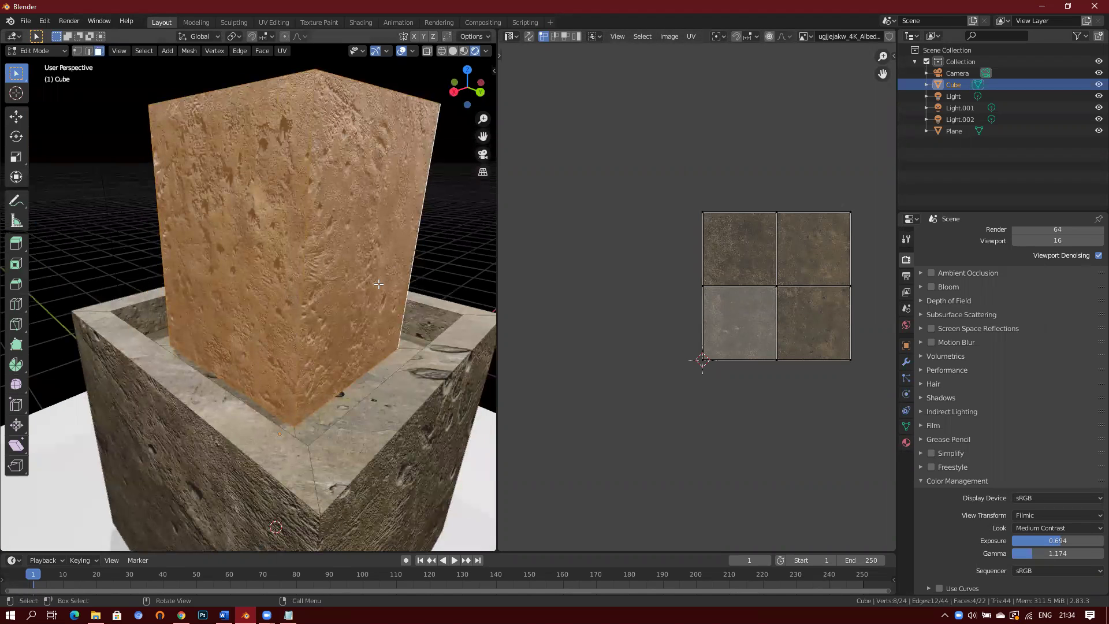
key(Tab)
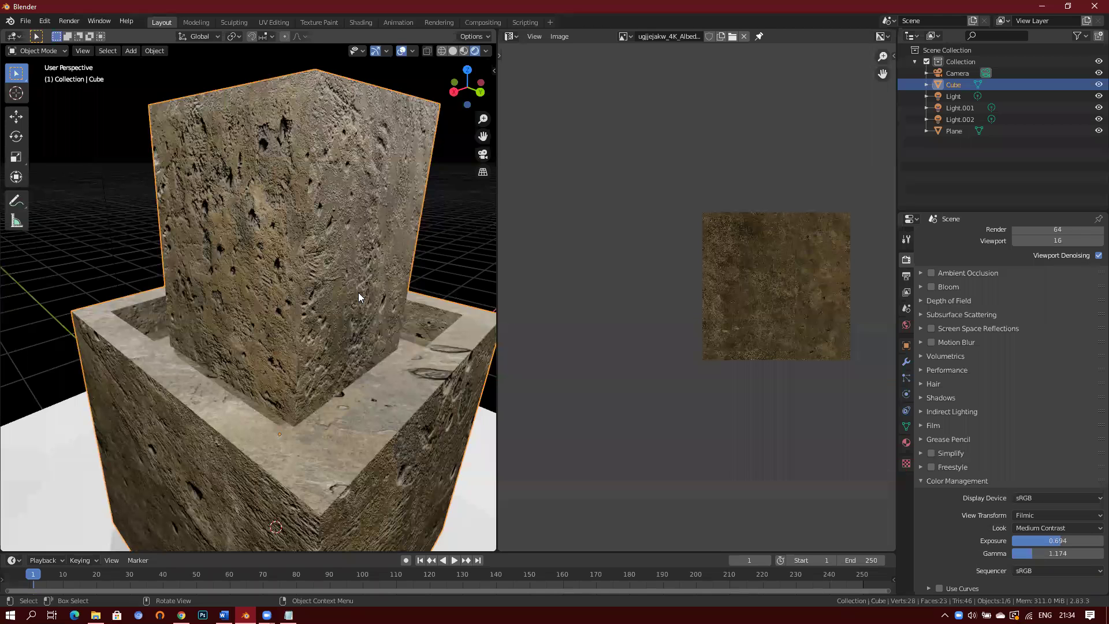
middle_drag(369, 244, 263, 290)
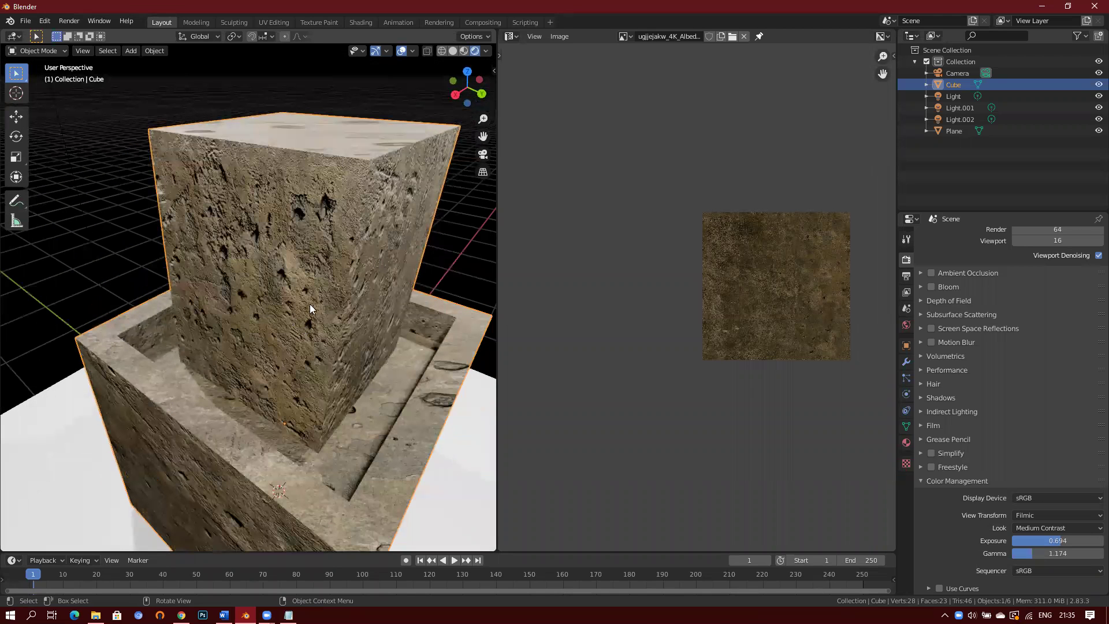
mouse_move(337, 264)
middle_down()
mouse_move(376, 246)
mouse_move(365, 227)
mouse_move(349, 235)
mouse_move(361, 273)
mouse_move(341, 272)
middle_up()
middle_drag(356, 350, 172, 243)
middle_drag(245, 238, 349, 231)
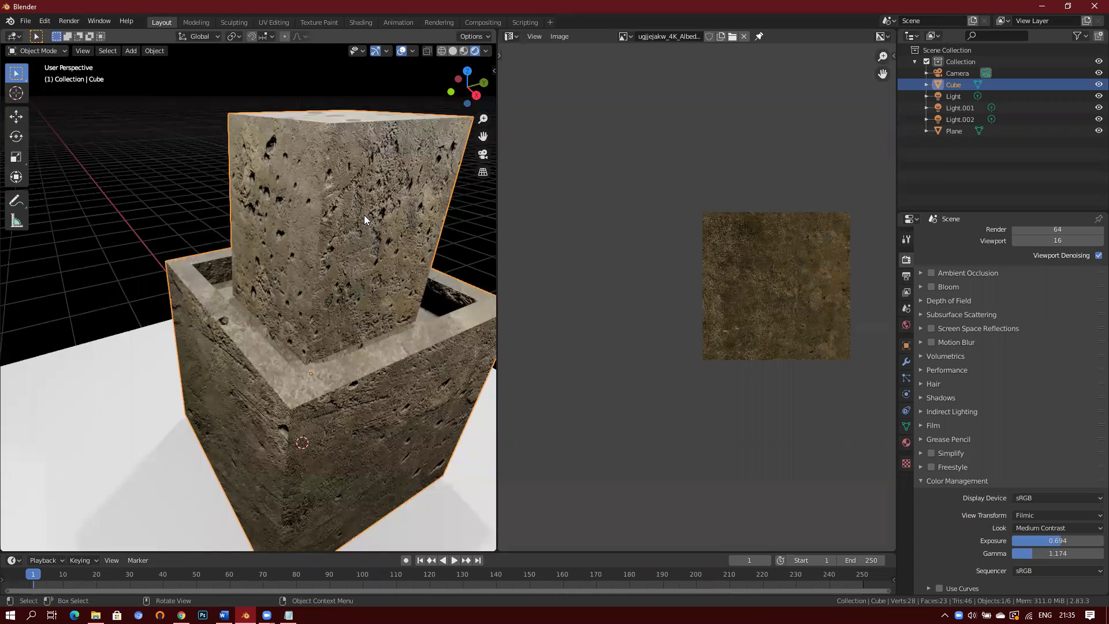
middle_drag(385, 229, 294, 426)
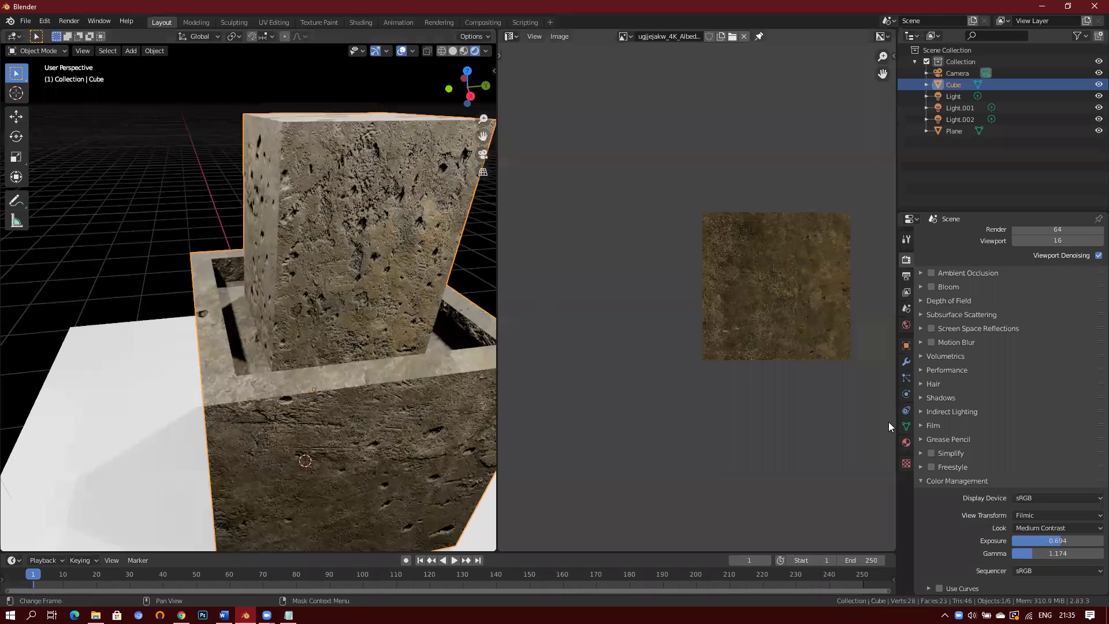
Add an empty second material slot to the cube and remove it again
click(906, 443)
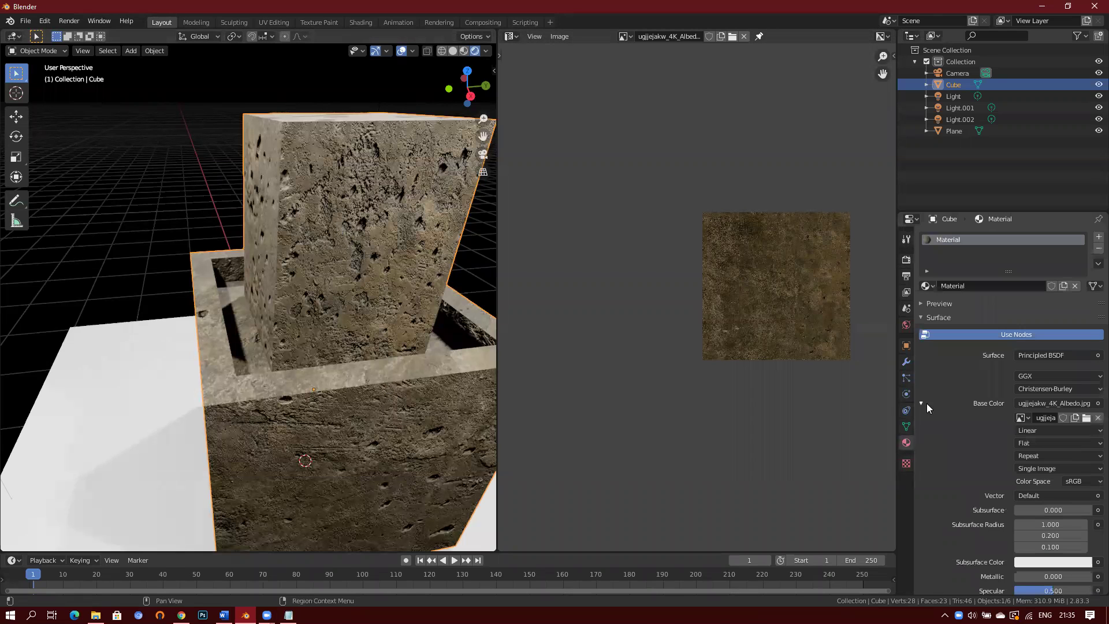
click(1096, 238)
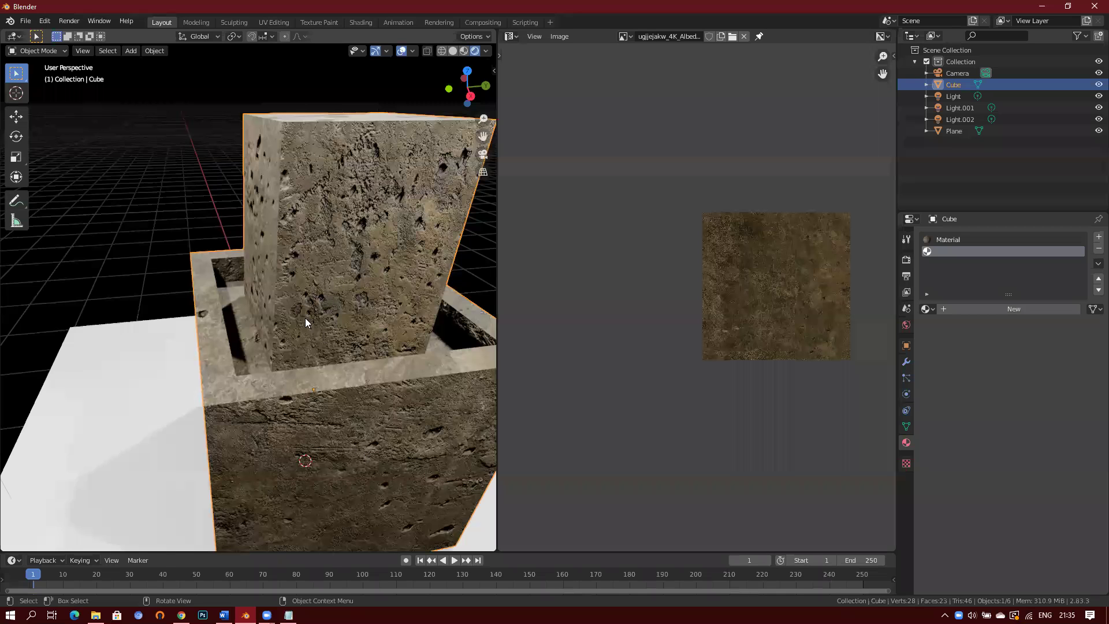
middle_drag(333, 308, 402, 298)
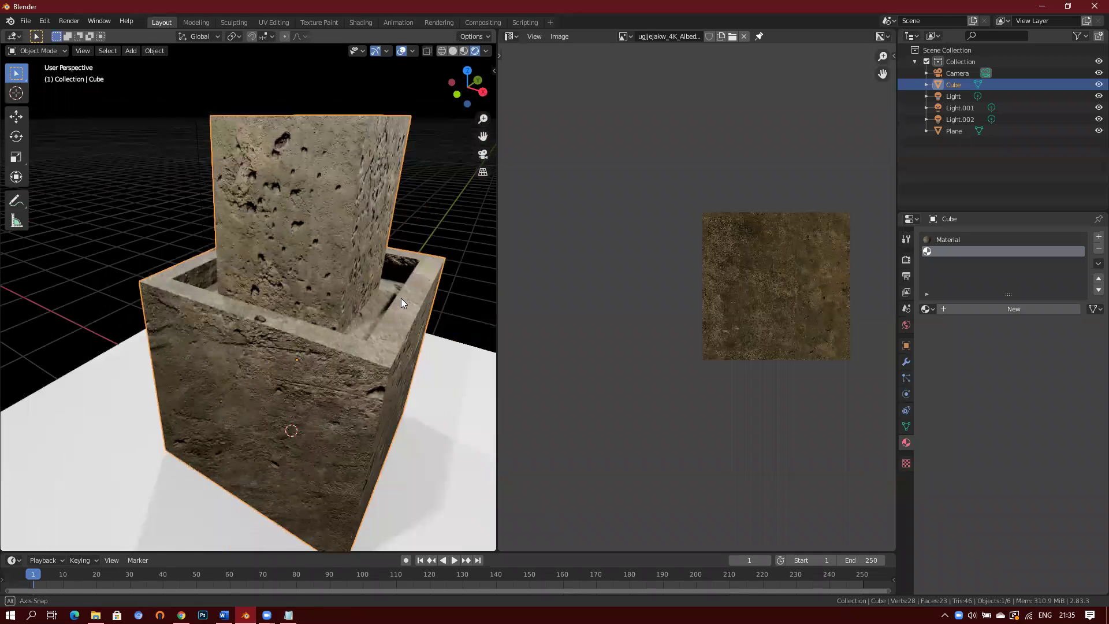
click(1098, 248)
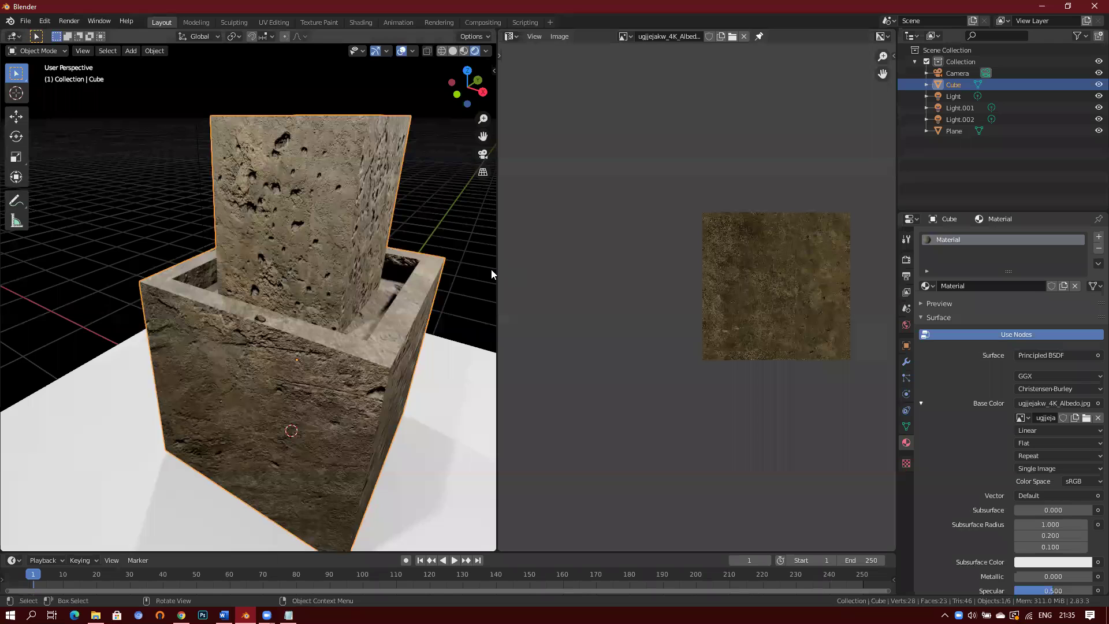
Turn the UV Editor into a Shader Editor, hide its sidebar and widen it to show the concrete material's nodes
drag(496, 269, 670, 268)
middle_drag(565, 219, 522, 242)
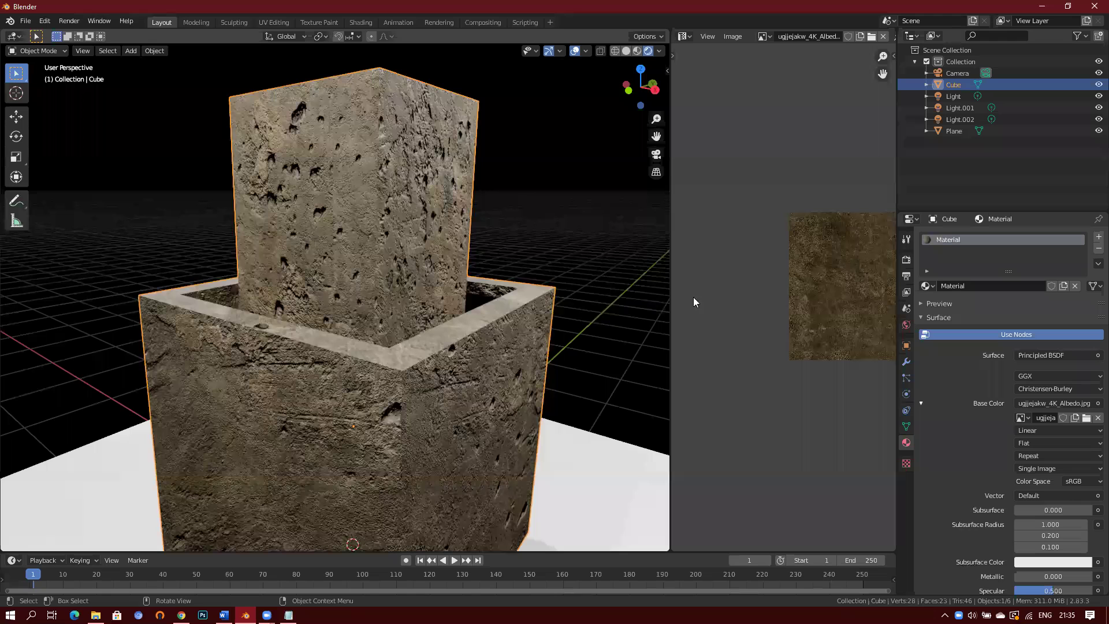
click(685, 36)
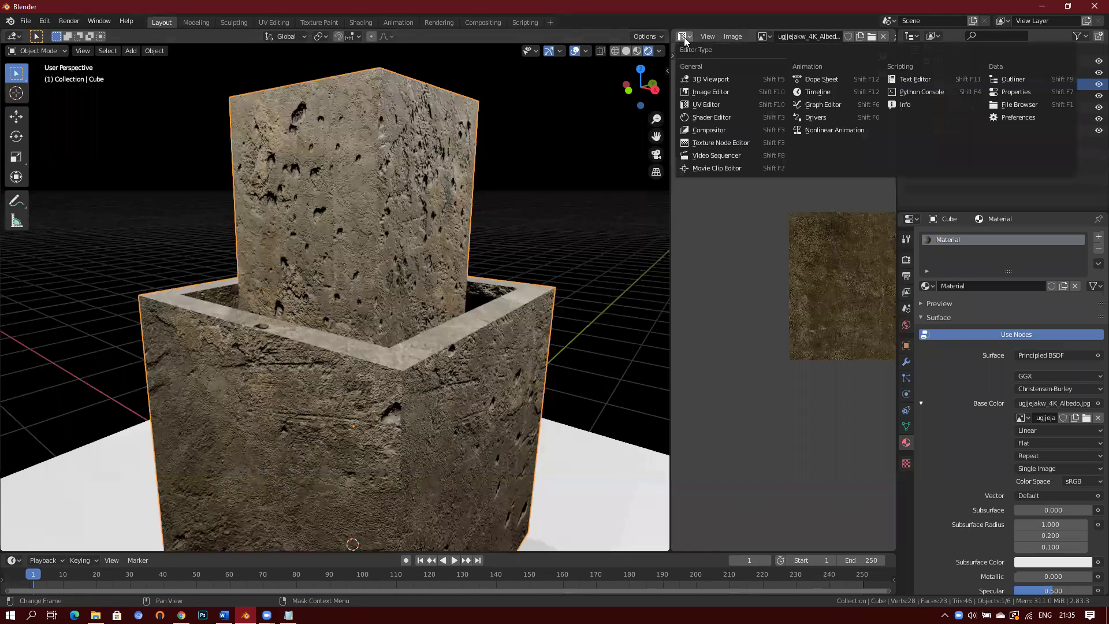
click(722, 117)
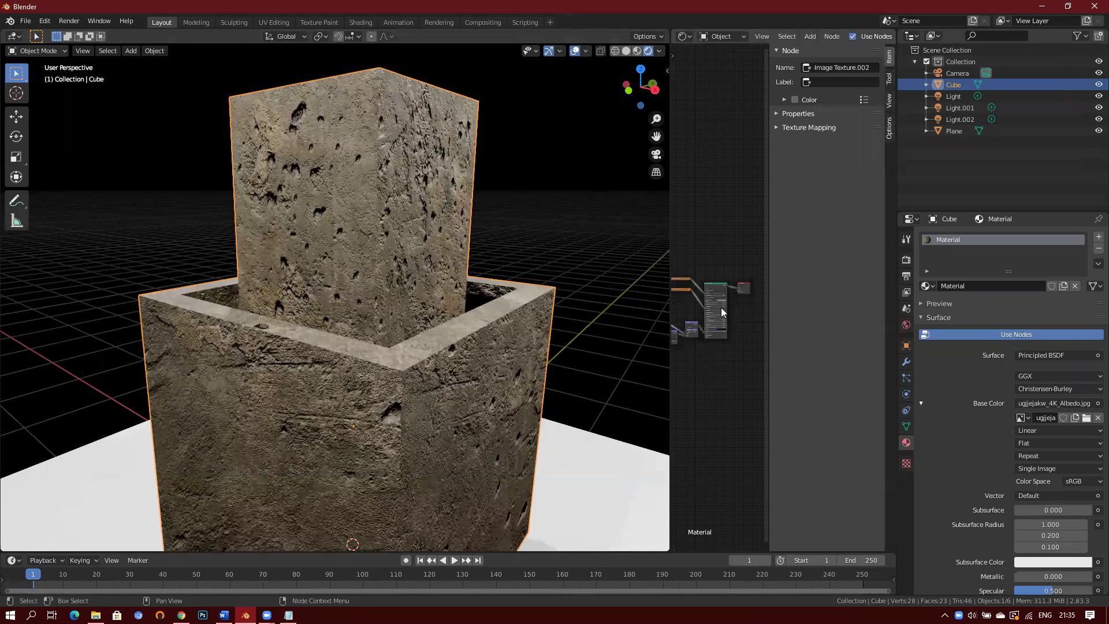
key(n)
scroll(788, 378, up, 2)
scroll(789, 379, up, 1)
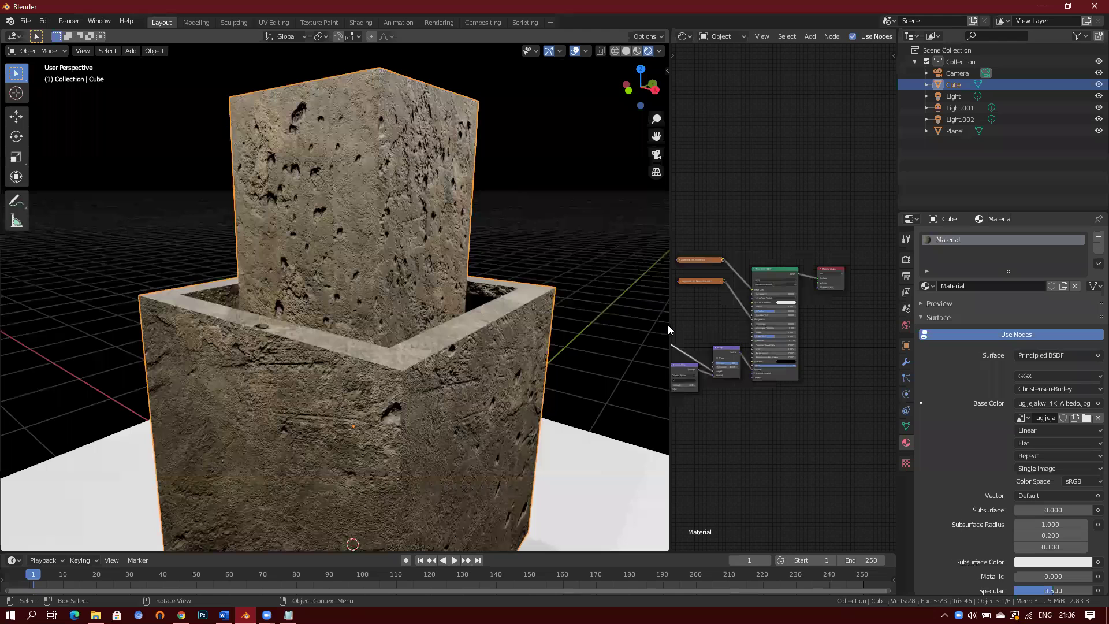
drag(669, 323, 457, 323)
scroll(582, 313, up, 3)
middle_drag(583, 313, 702, 283)
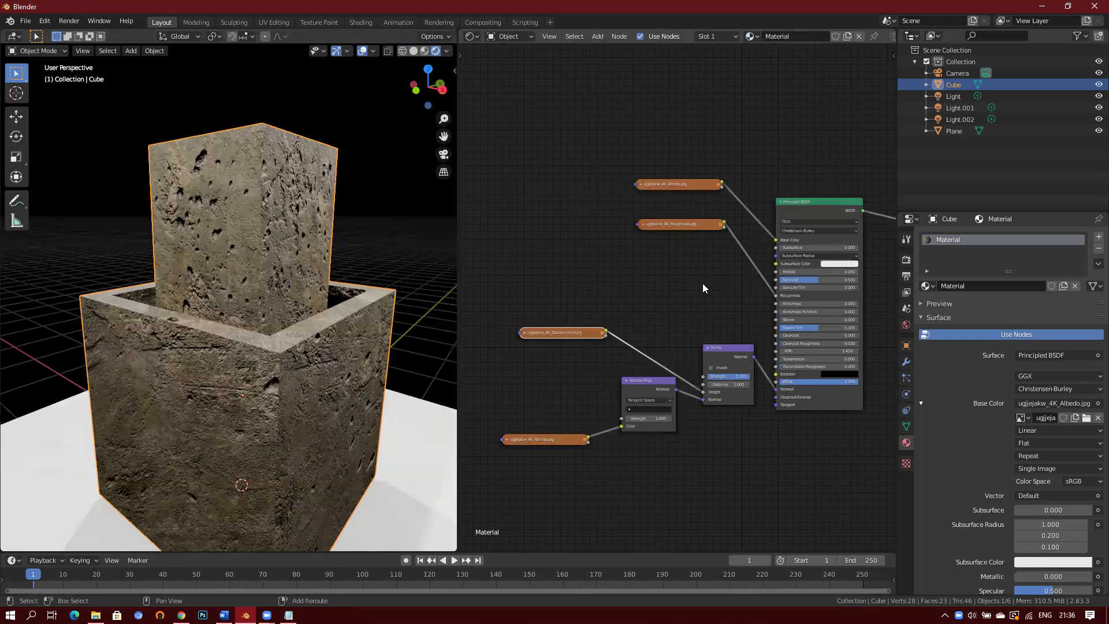
key(shift+a)
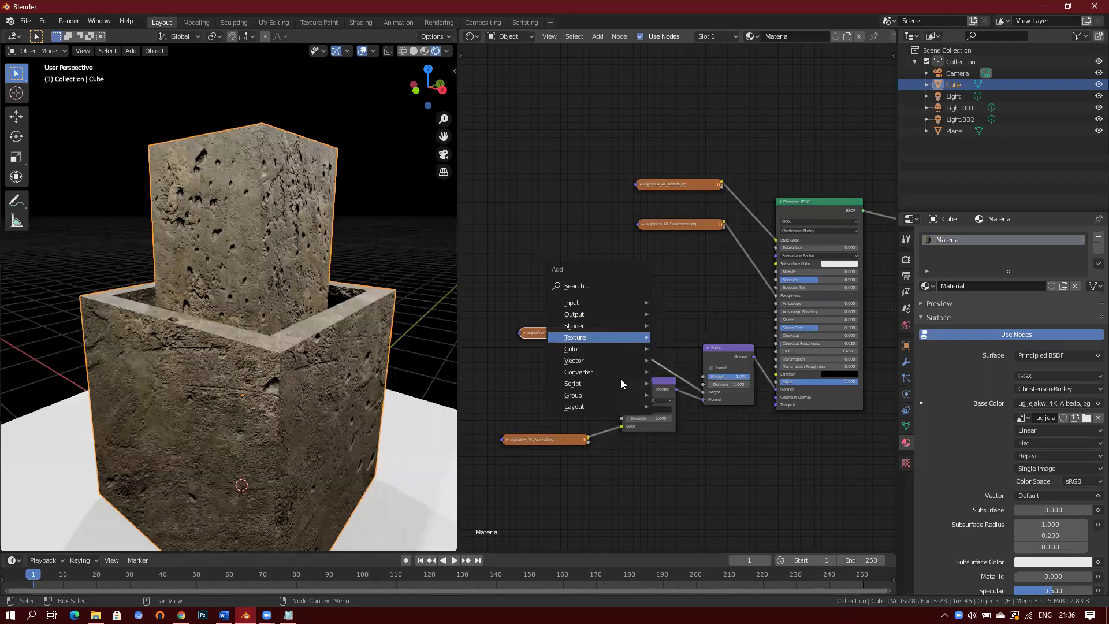
mouse_move(613, 303)
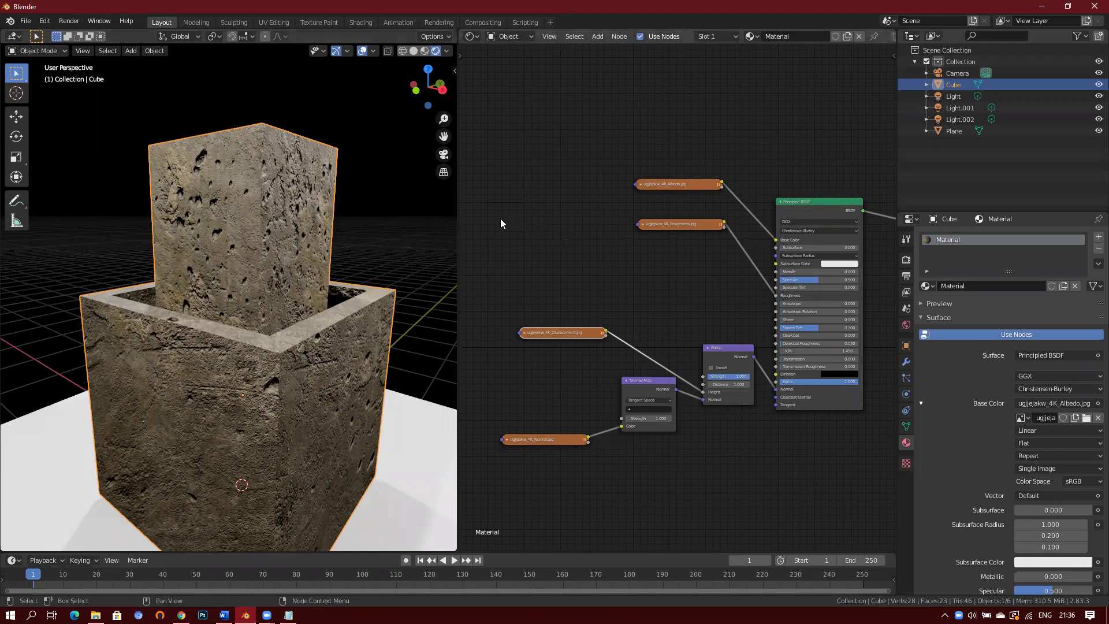
Widen the 3D viewport so it takes up most of the space shared with the Shader Editor
drag(460, 214, 522, 223)
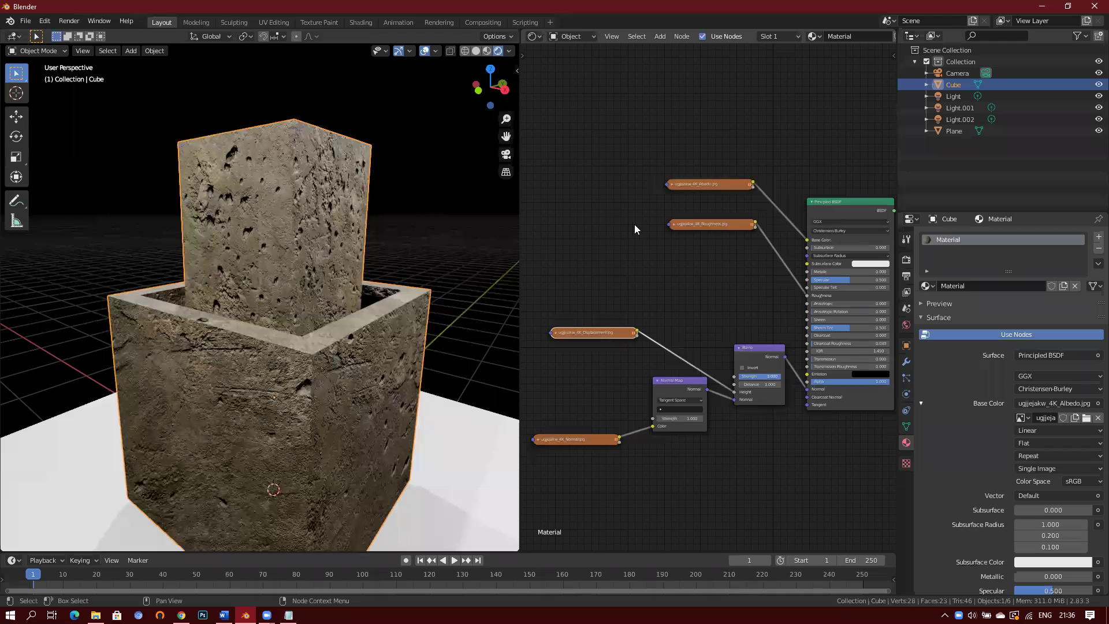
middle_drag(408, 215, 461, 264)
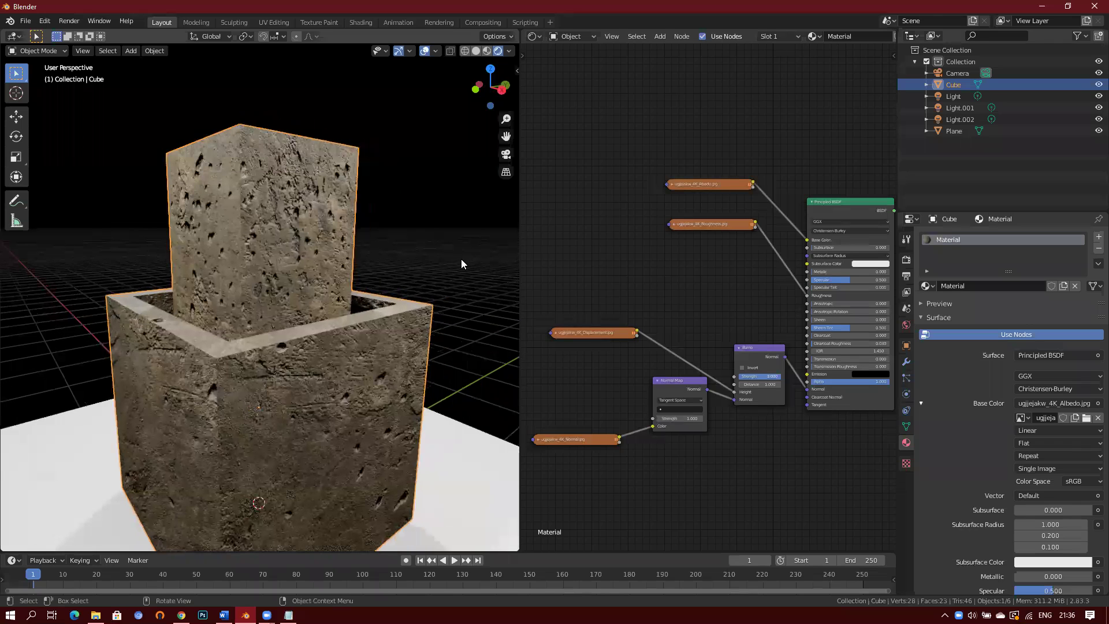
drag(517, 242, 708, 254)
scroll(561, 264, down, 2)
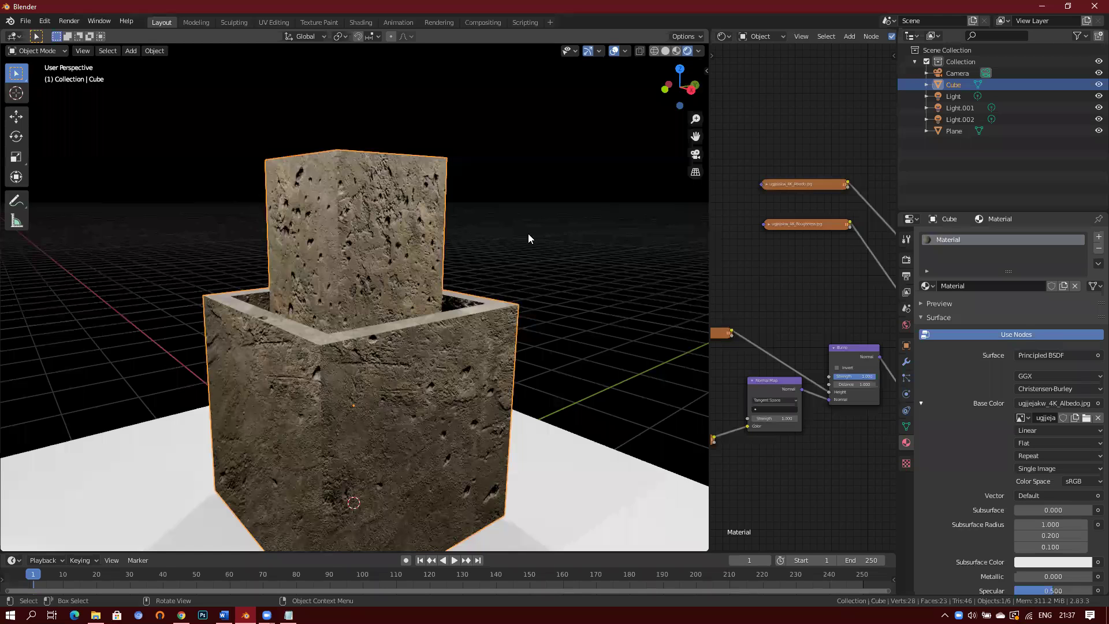
Examine the concrete texture on the block's different sides and deselect the cube
middle_drag(544, 205, 458, 226)
middle_drag(406, 232, 349, 221)
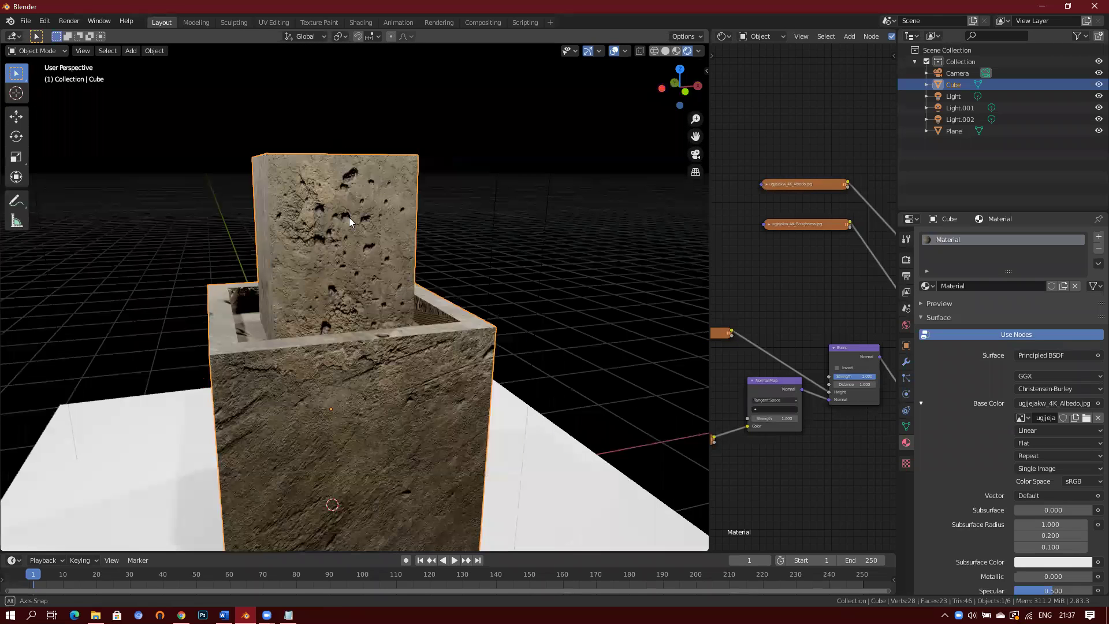
middle_drag(425, 222, 379, 227)
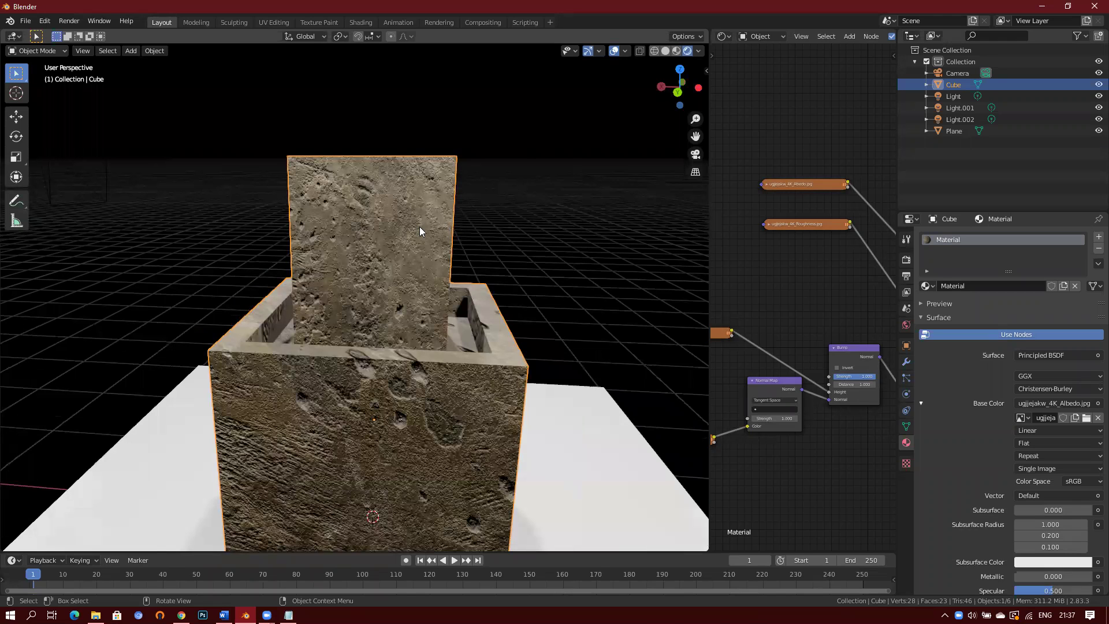
middle_drag(506, 248, 512, 169)
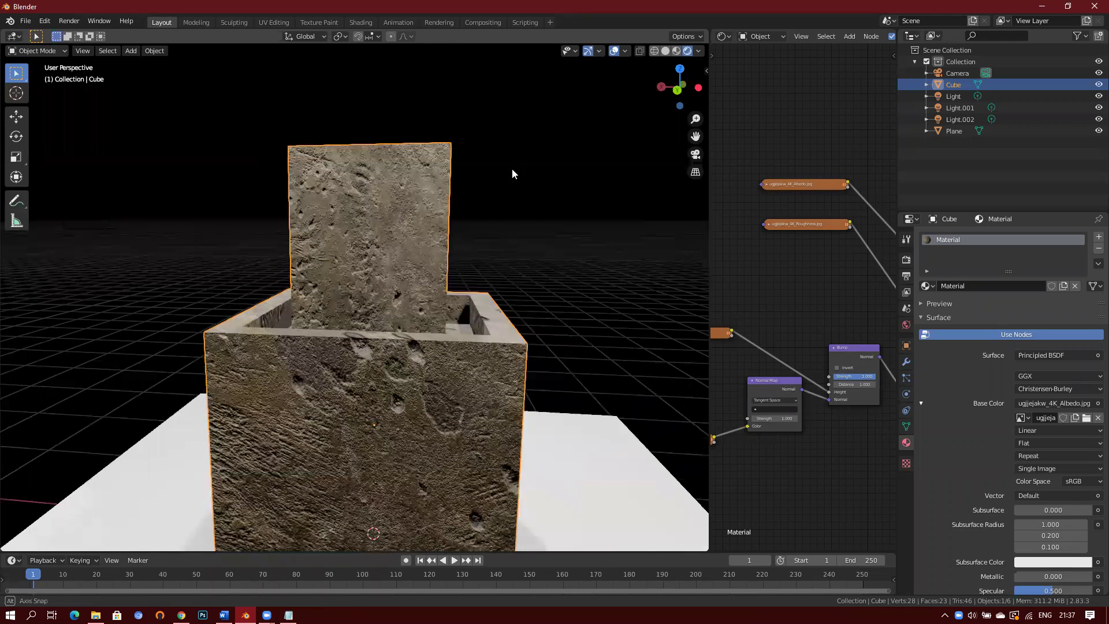
click(514, 130)
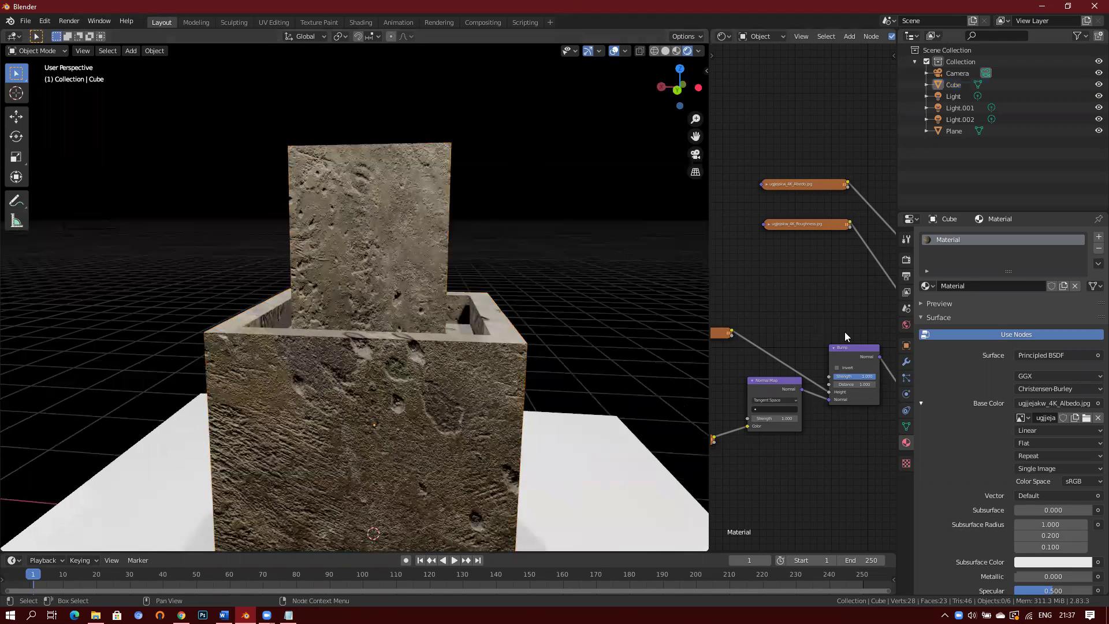
Open the World surface settings and look at the background color
click(906, 326)
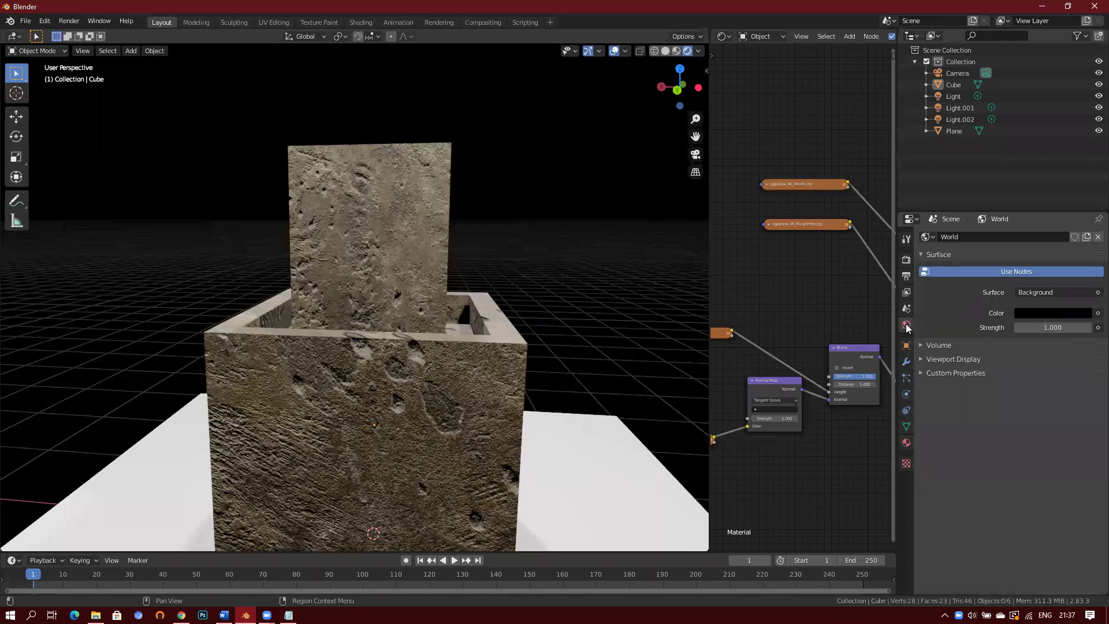
click(1042, 314)
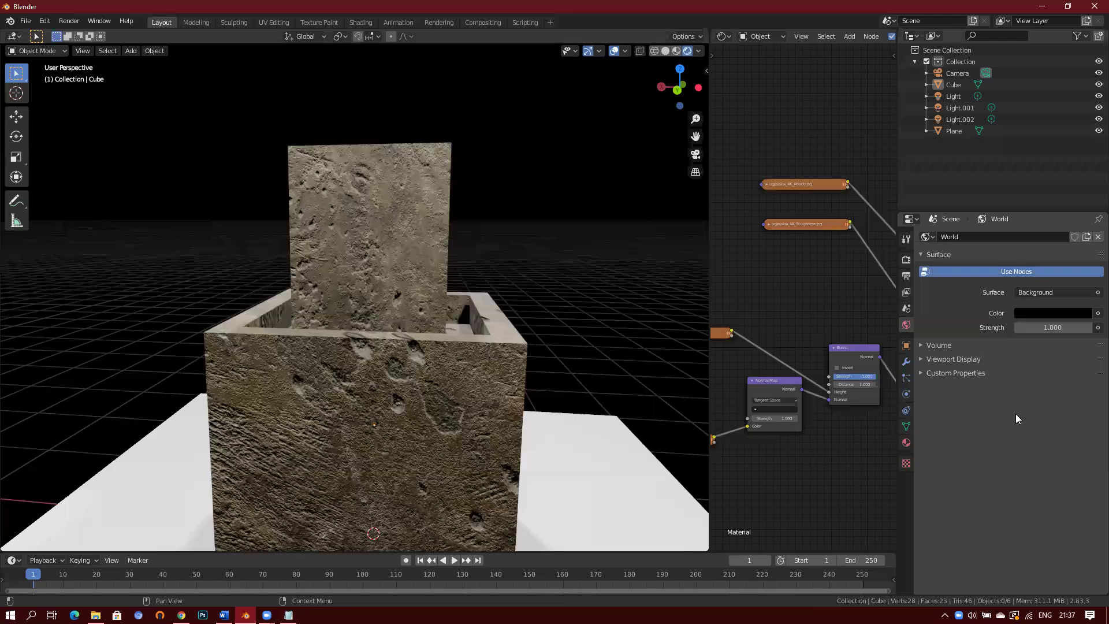
Select Light.001 and examine the lit concrete block on its plane from a distance and from several angles
mouse_move(621, 242)
middle_down()
mouse_move(599, 250)
mouse_move(617, 243)
middle_up()
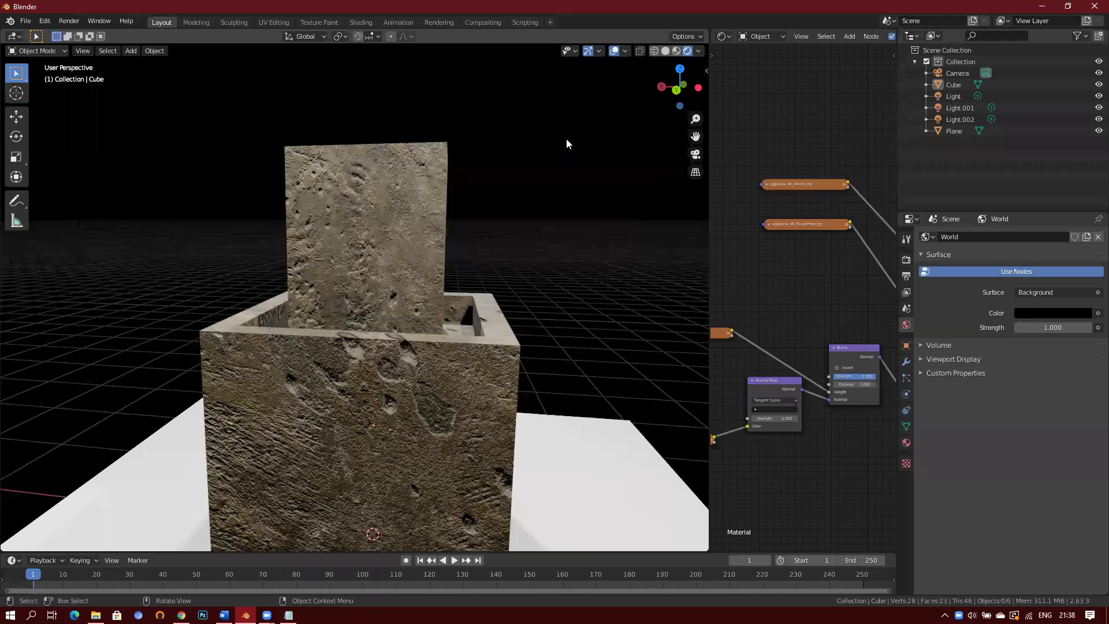
scroll(574, 238, down, 4)
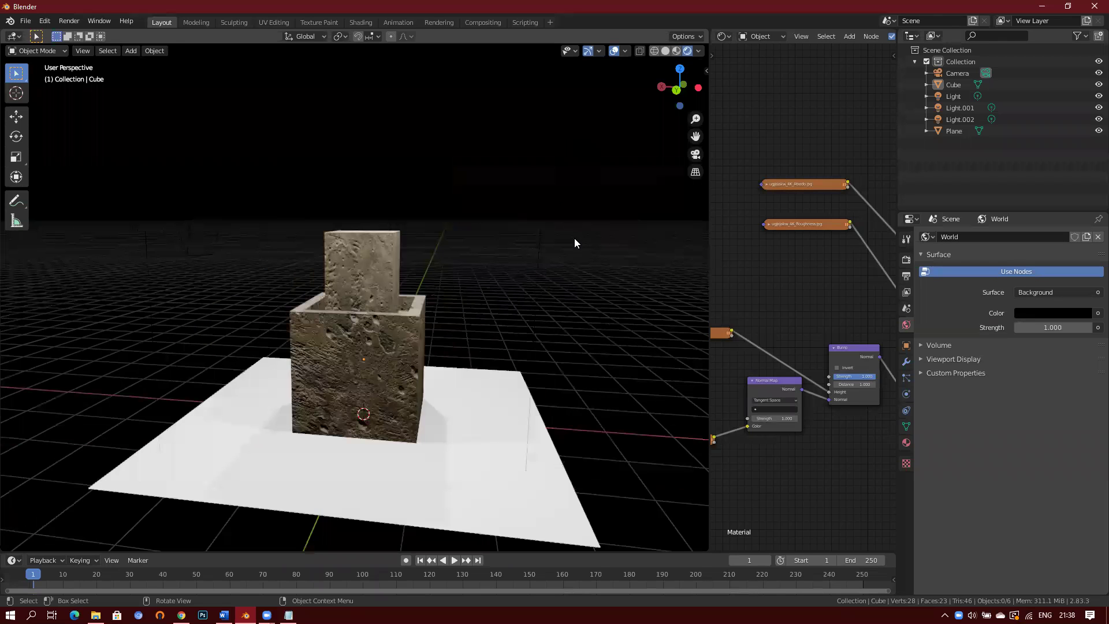
click(546, 188)
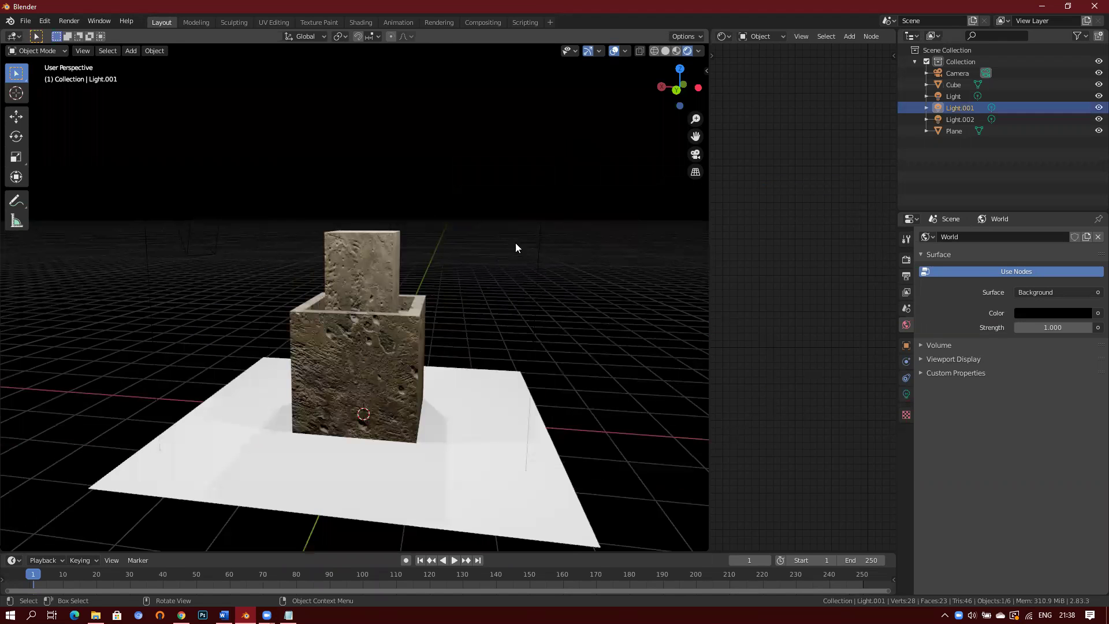
scroll(545, 217, up, 3)
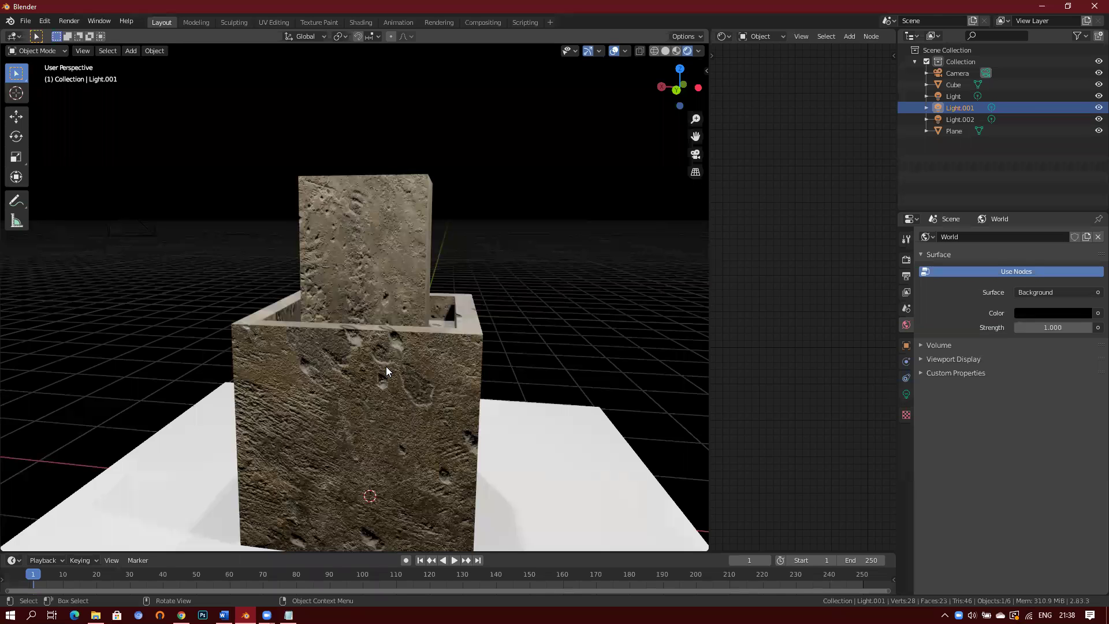
middle_drag(555, 250, 528, 265)
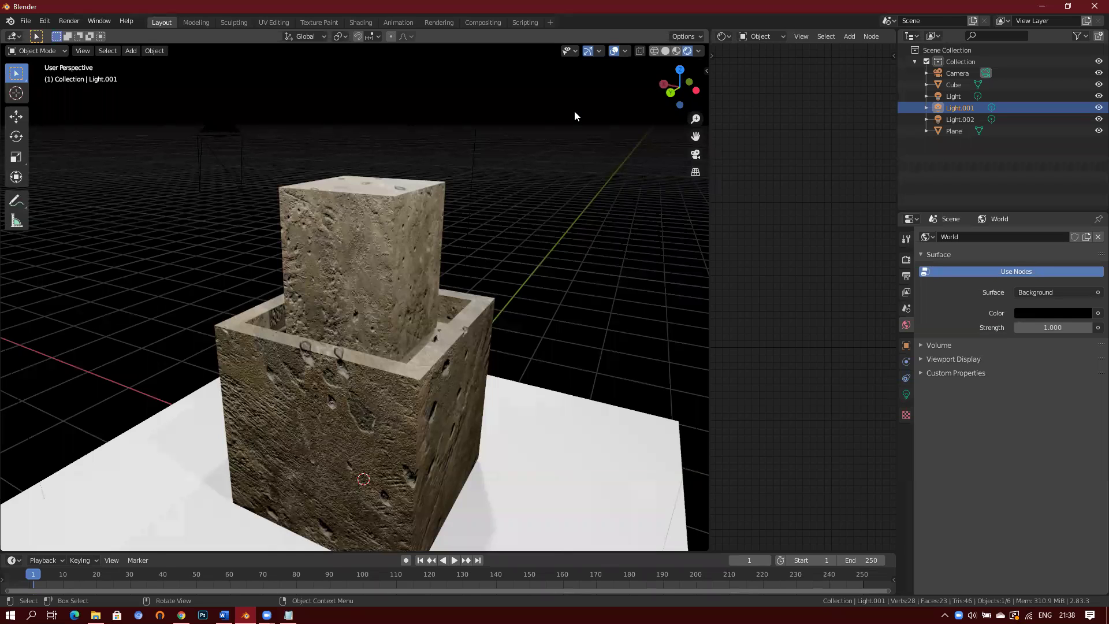
middle_drag(493, 197, 436, 216)
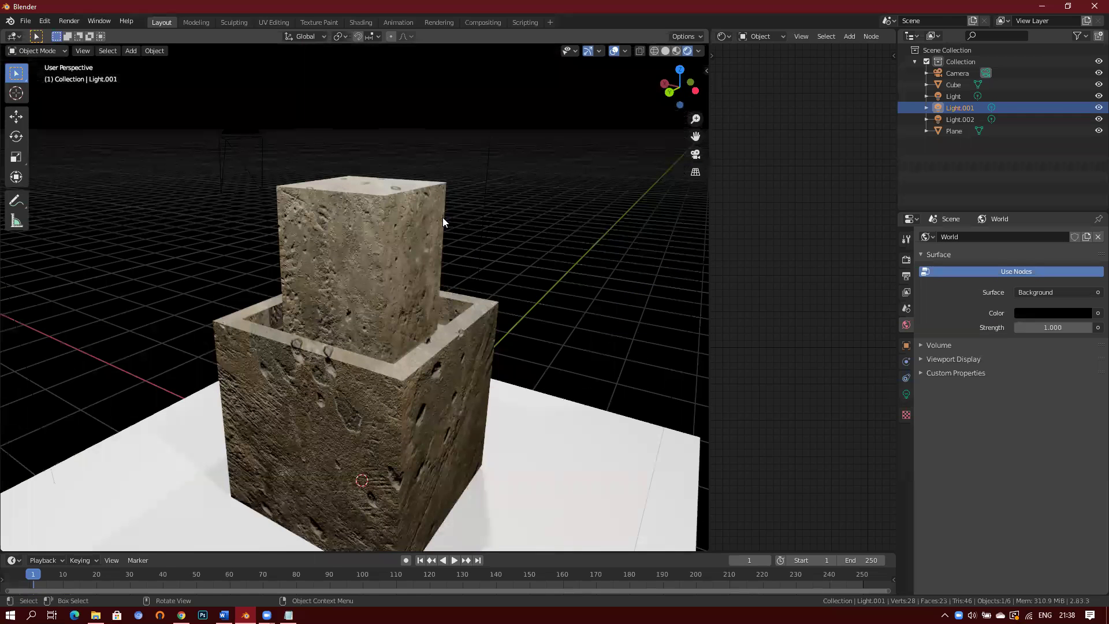
middle_drag(451, 234, 386, 229)
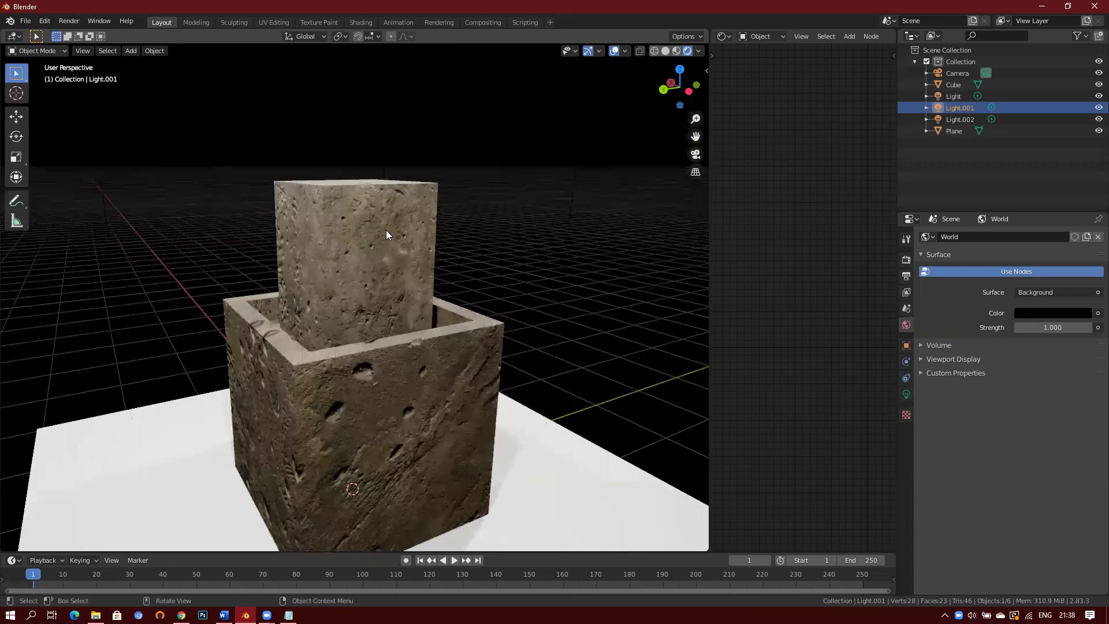